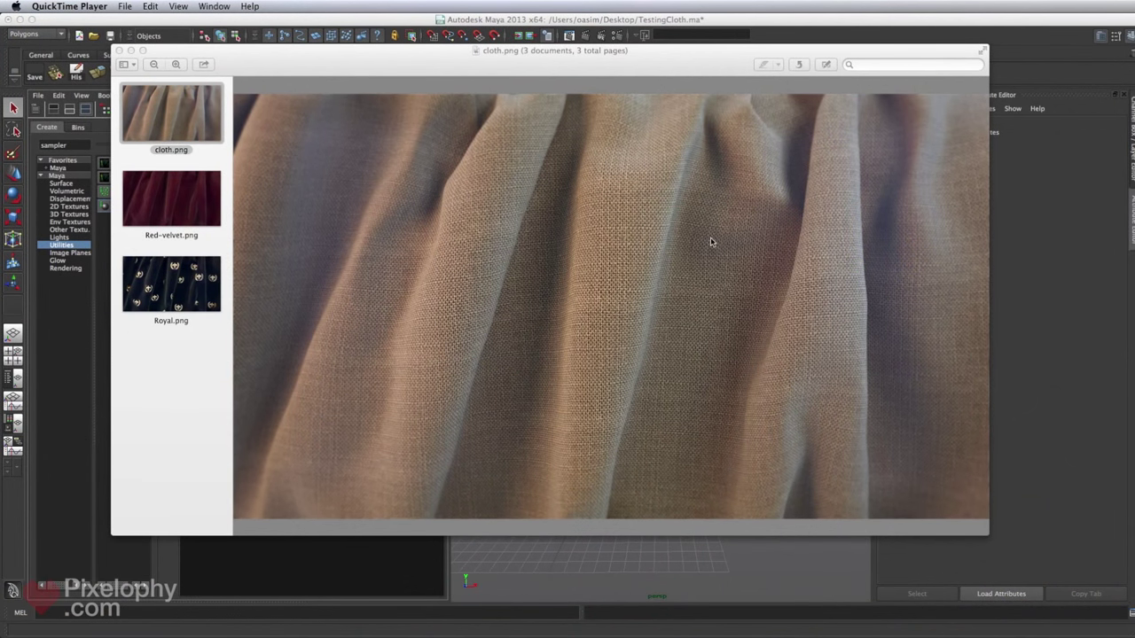
# - View the Red-velvet.png and Royal.png cloth reference renders, and minimize the image viewer
pyautogui.click(210, 213)
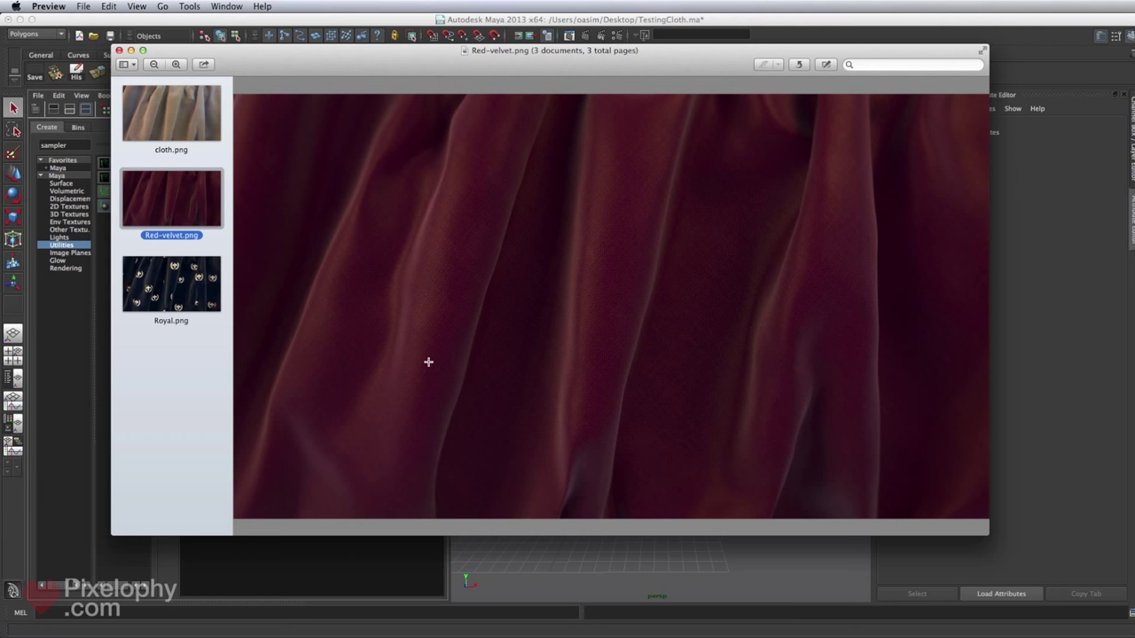
pyautogui.click(163, 294)
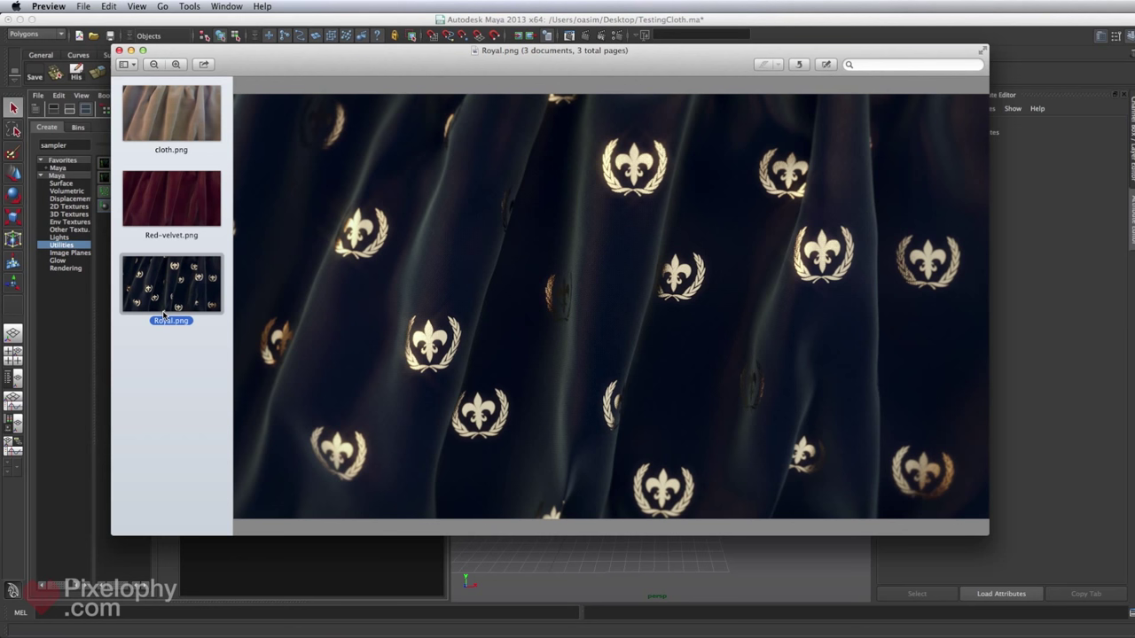
pyautogui.click(130, 51)
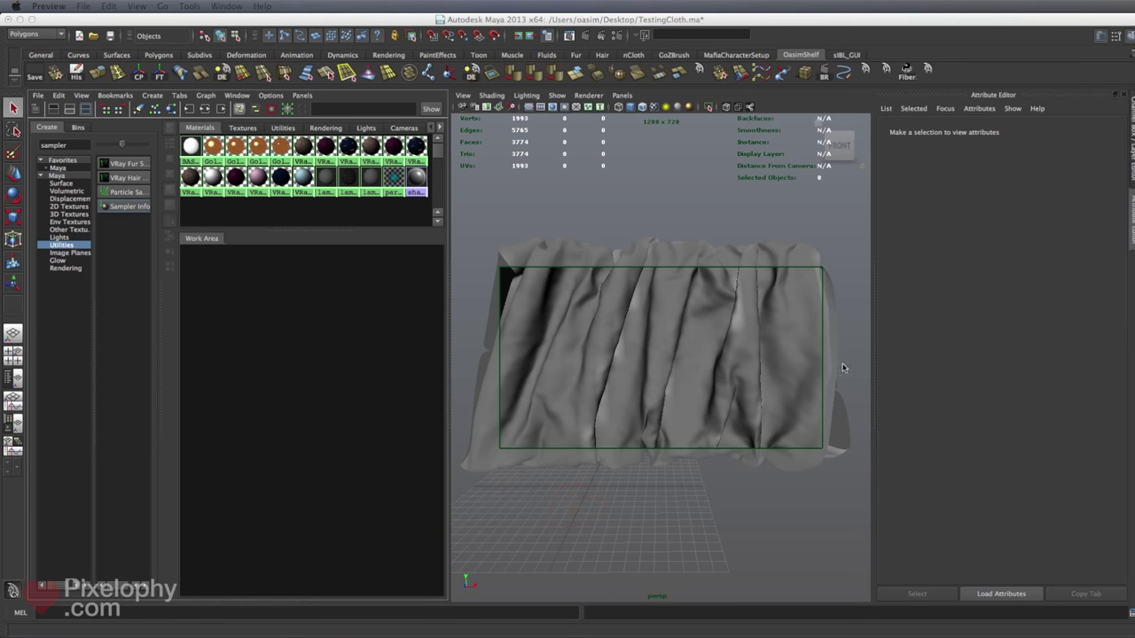
# - Clear the node search filter, create a VRay Mtl material and place it in the upper part of the work area
pyautogui.click(279, 313)
pyautogui.click(59, 176)
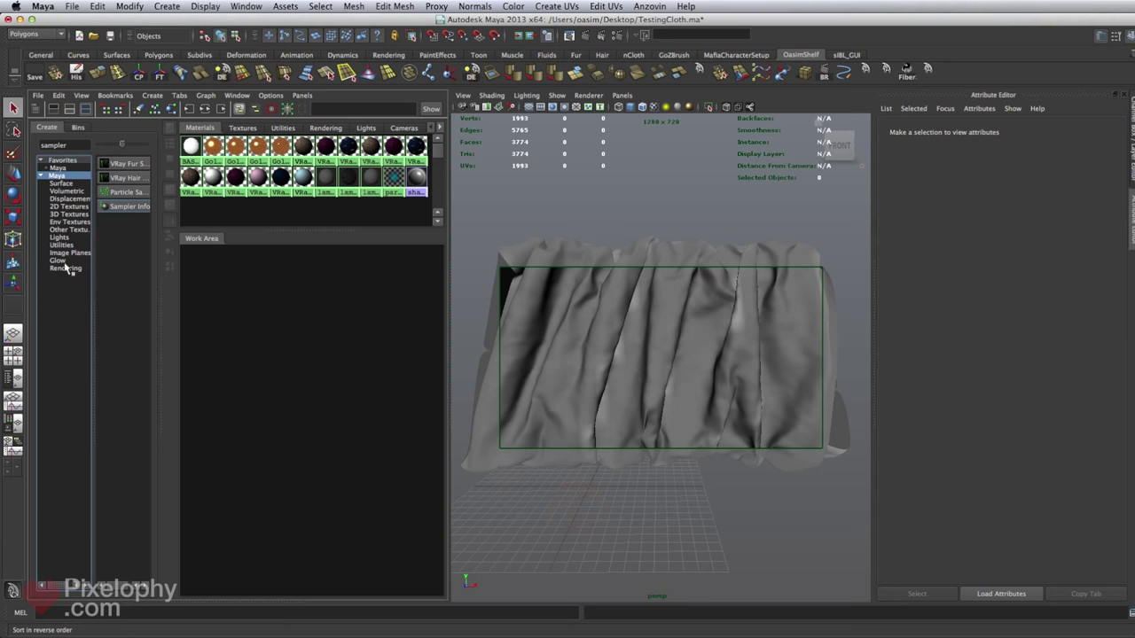
pyautogui.doubleClick(62, 144)
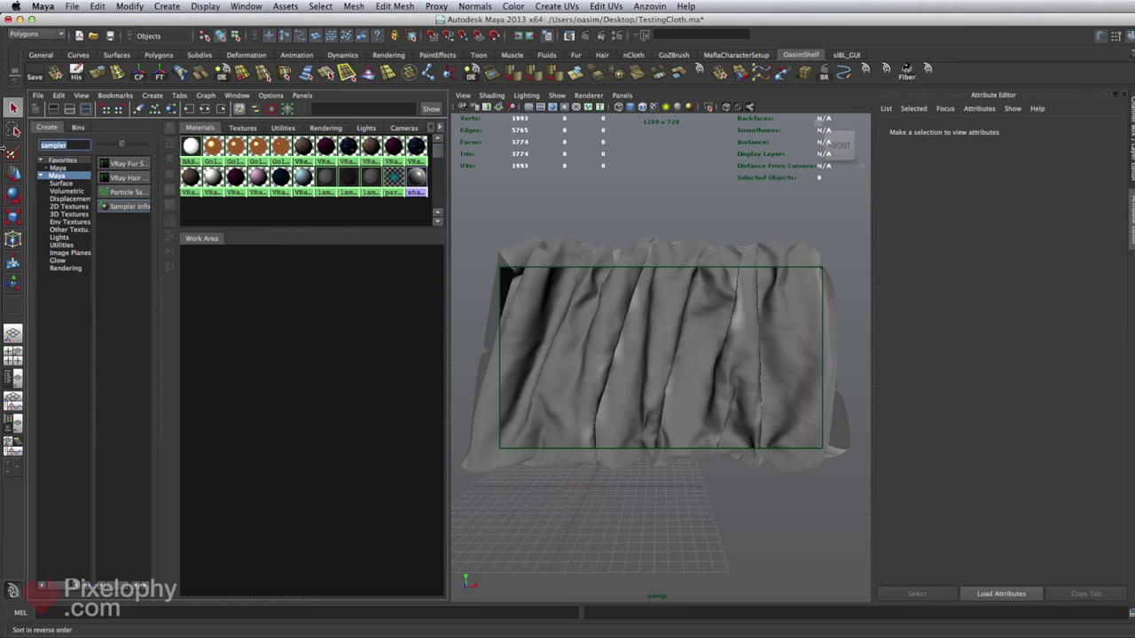
pyautogui.press('BackSpace')
pyautogui.click(123, 263)
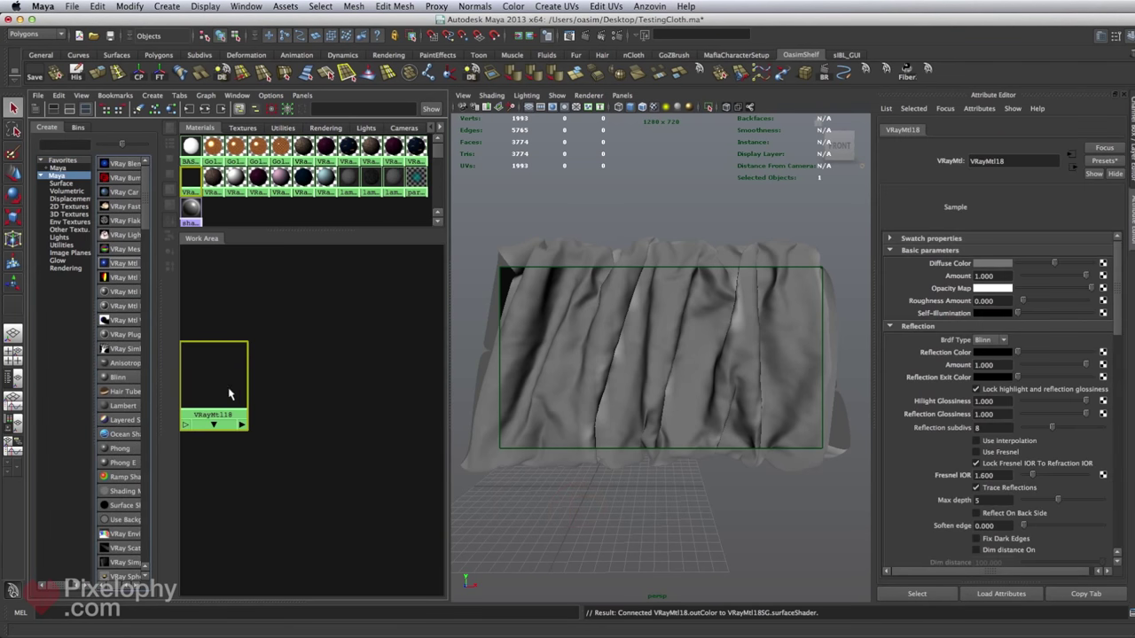
pyautogui.moveTo(229, 394); pyautogui.dragTo(383, 340)
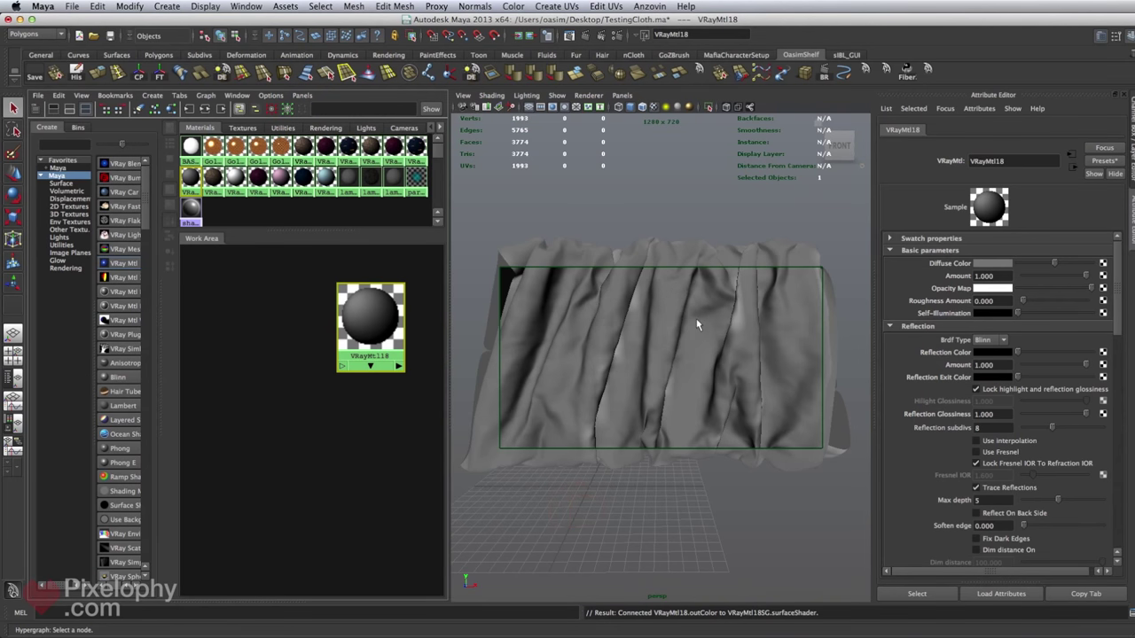
# - Bring the linen curtains reference photo into view to examine the fabric, and return to the Maya scene
pyautogui.moveTo(1134, 124); pyautogui.dragTo(767, 50)
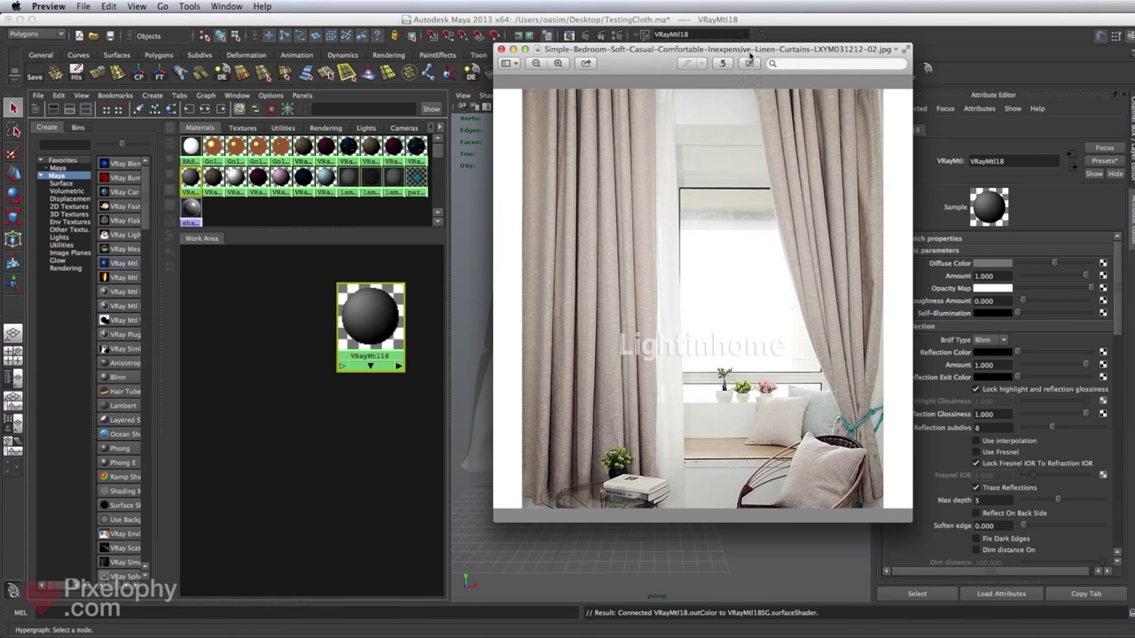
pyautogui.moveTo(750, 55); pyautogui.dragTo(1049, 95)
pyautogui.click(628, 223)
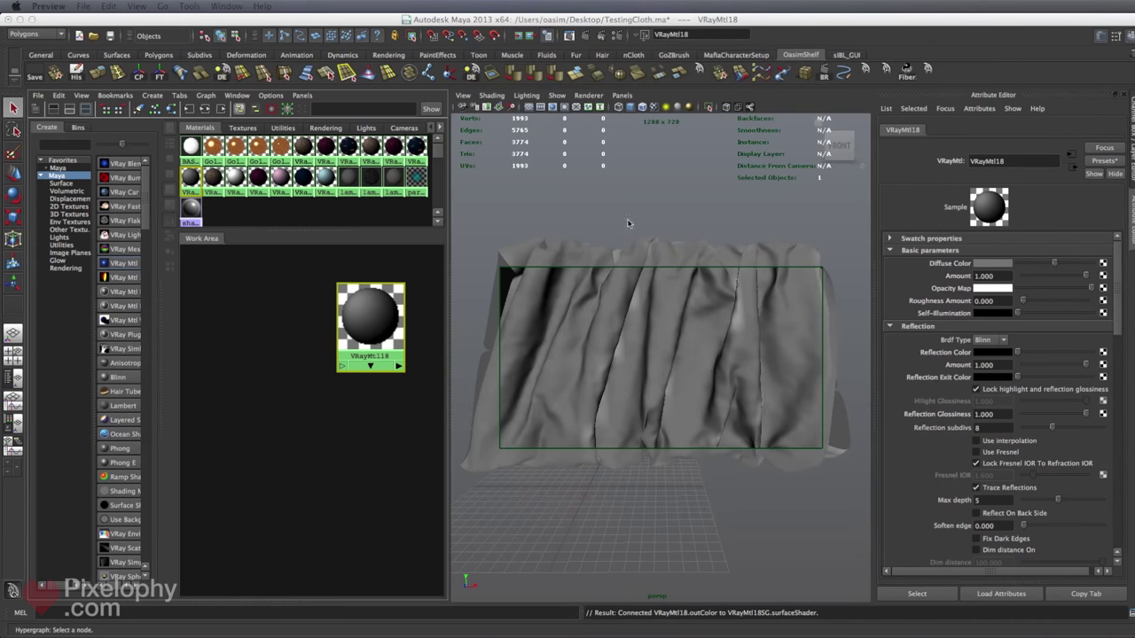
# - Create a 2D Ramp texture and connect it to the VRay material's Self-Illumination
pyautogui.click(71, 207)
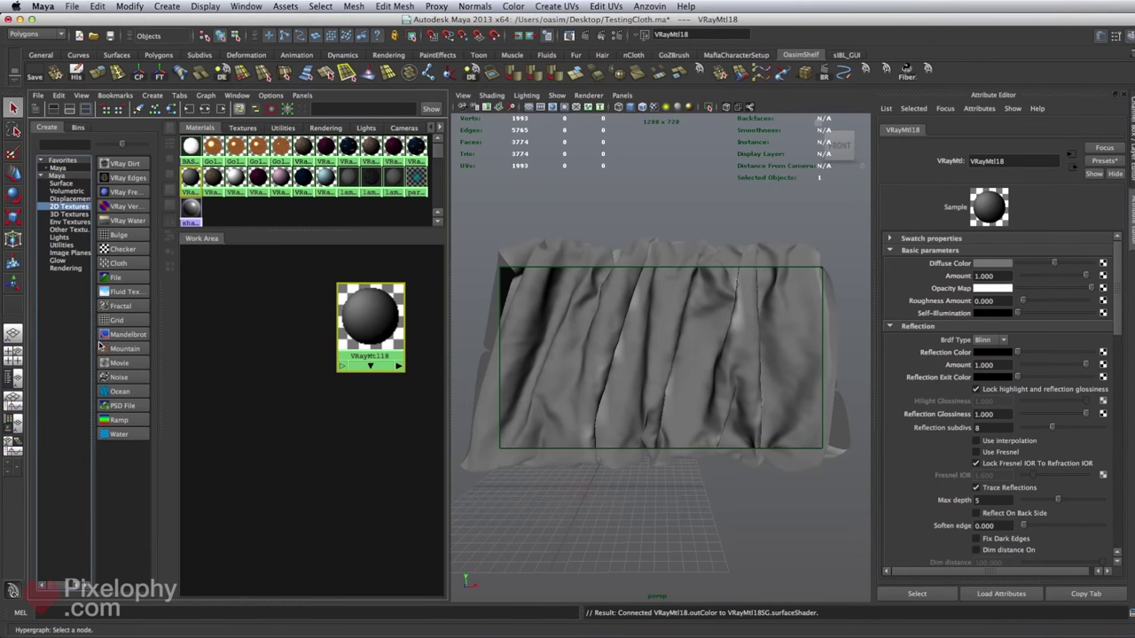
pyautogui.click(130, 420)
pyautogui.moveTo(220, 483); pyautogui.dragTo(304, 443)
pyautogui.click(360, 322)
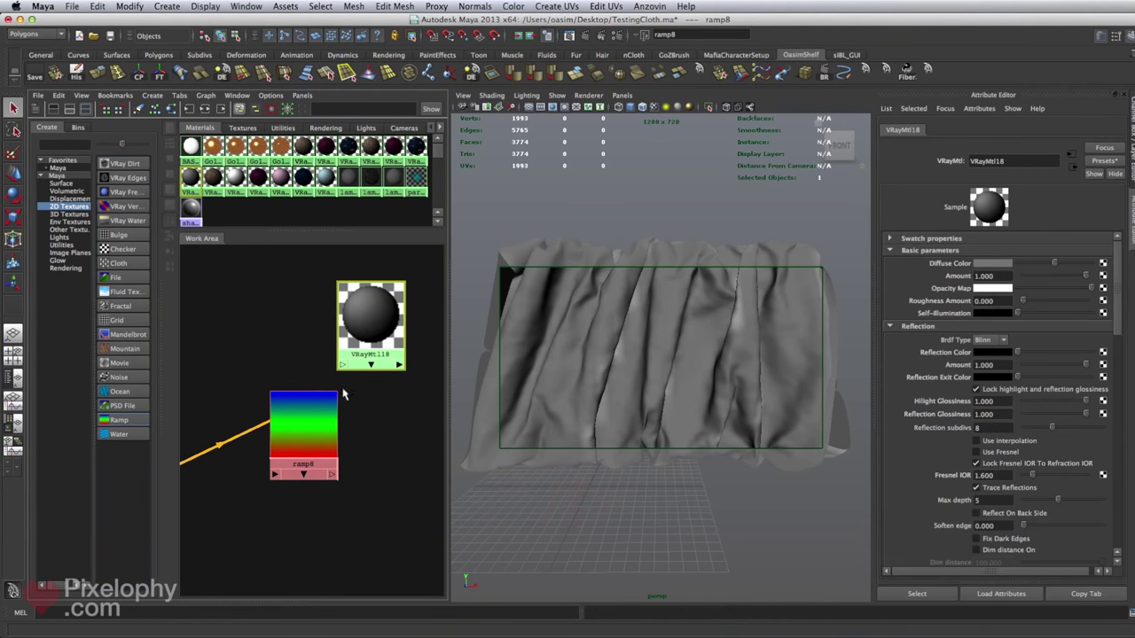
pyautogui.moveTo(325, 430); pyautogui.dragTo(926, 314, button='middle')
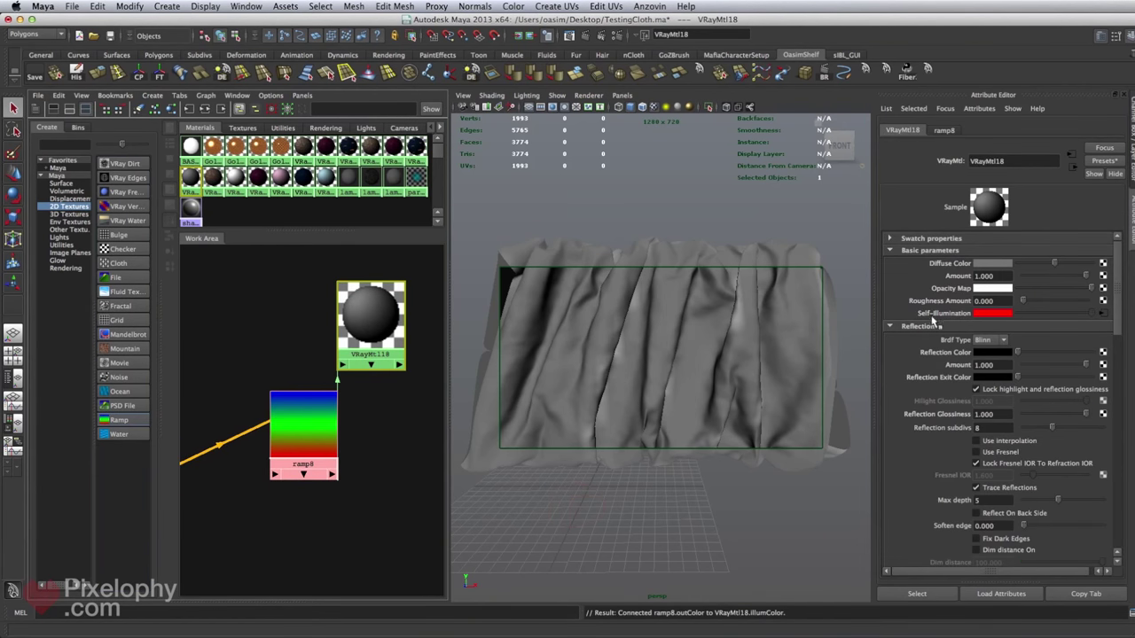
# - Remove the ramp's green middle colour and set its upper end to black and its lower end to white
pyautogui.moveTo(275, 400); pyautogui.dragTo(237, 352)
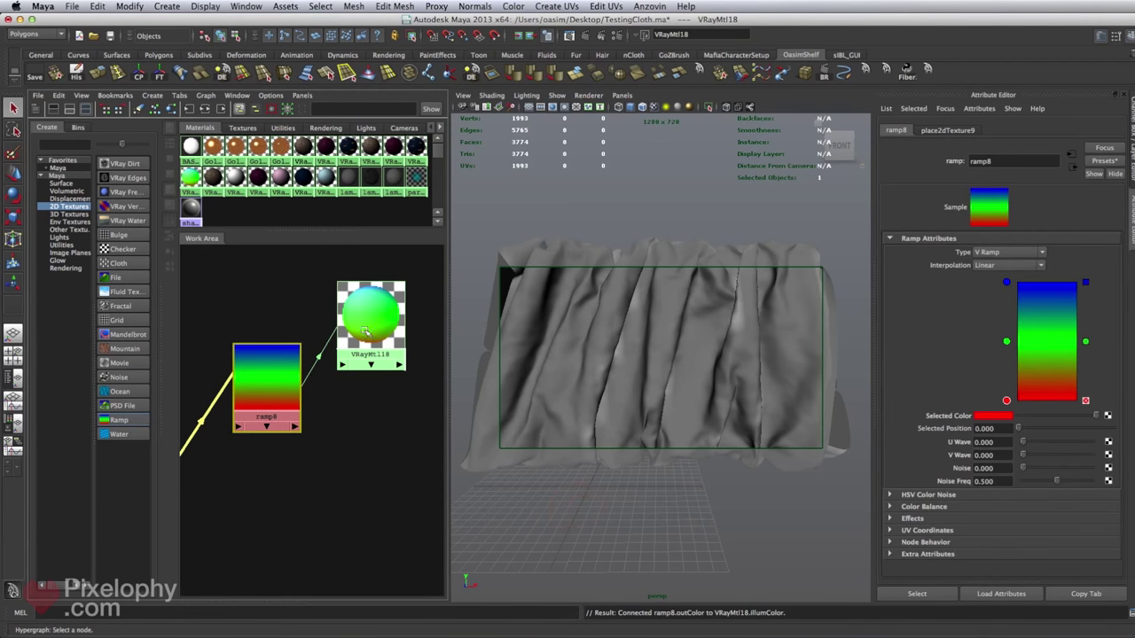
pyautogui.keyDown('alt'); pyautogui.moveTo(348, 357); pyautogui.dragTo(370, 354, button='middle'); pyautogui.keyUp('alt')
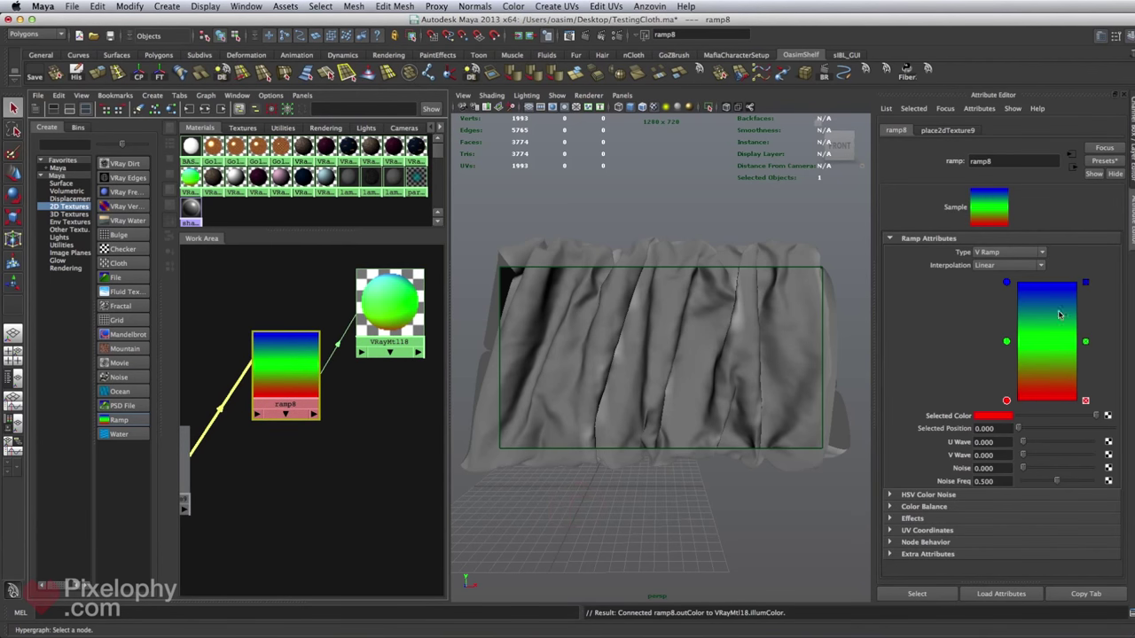
pyautogui.click(1085, 341)
pyautogui.click(1006, 282)
pyautogui.moveTo(1096, 415)
pyautogui.mouseDown()
pyautogui.moveTo(1015, 412)
pyautogui.moveTo(1096, 417)
pyautogui.mouseUp()
pyautogui.click(1006, 400)
pyautogui.keyDown('alt'); pyautogui.moveTo(287, 428); pyautogui.dragTo(330, 424, button='middle'); pyautogui.keyUp('alt')
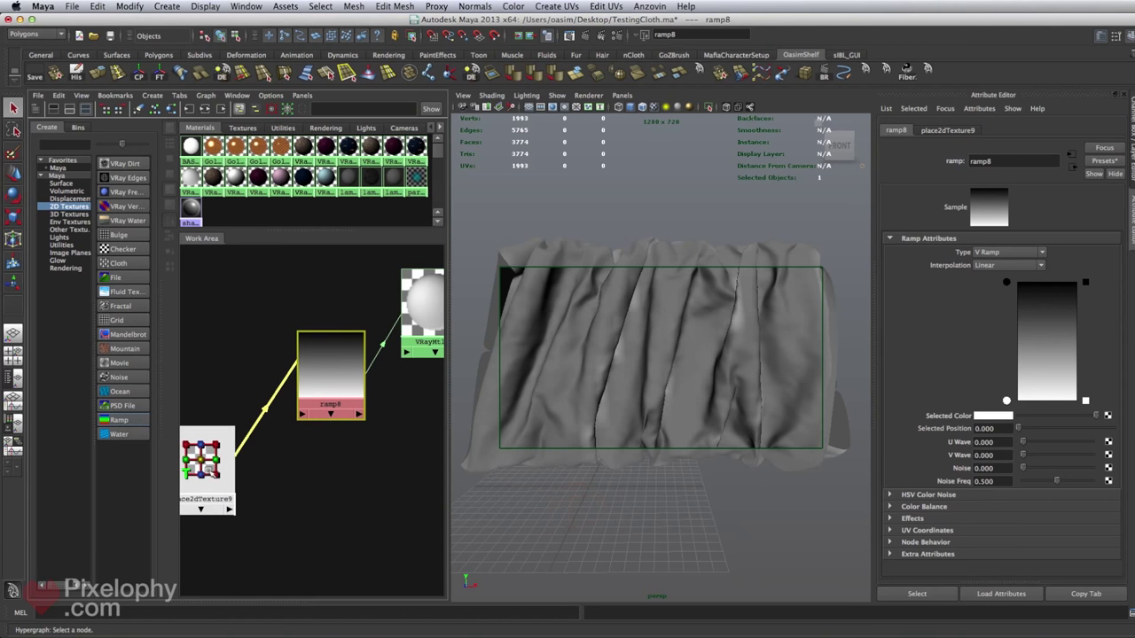
# - Delete the ramp's place2dTexture node and move the ramp beside the VRay material
pyautogui.click(199, 457)
pyautogui.press('Delete')
pyautogui.moveTo(331, 352); pyautogui.dragTo(323, 282)
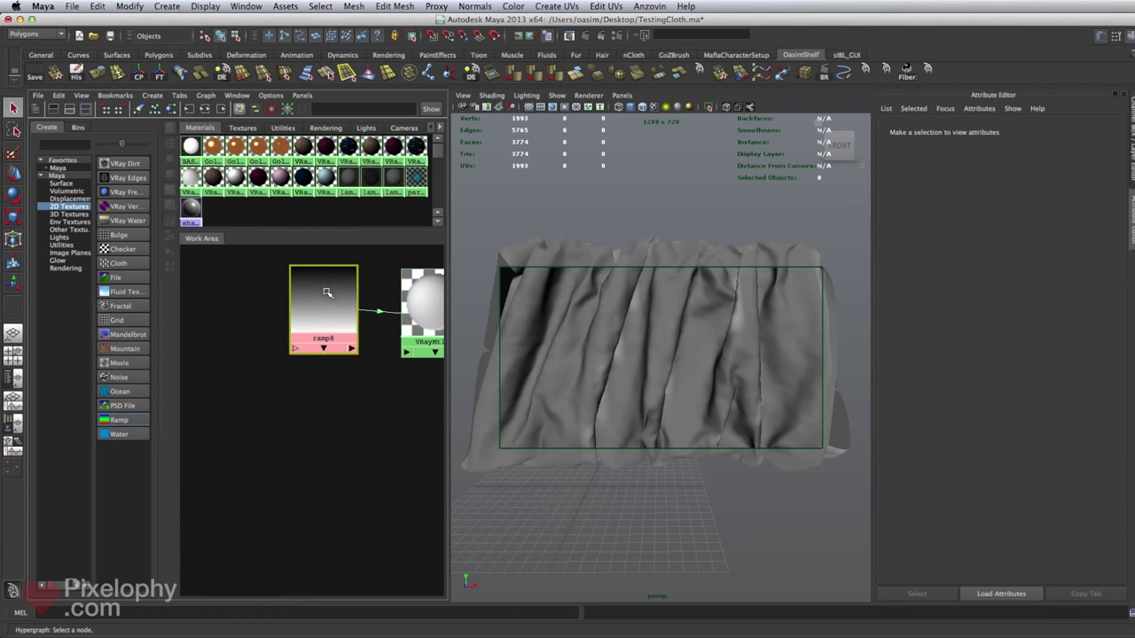
# - Filter the utility nodes by "sampler", create a Sampler Info node and place it below the ramp
pyautogui.click(69, 177)
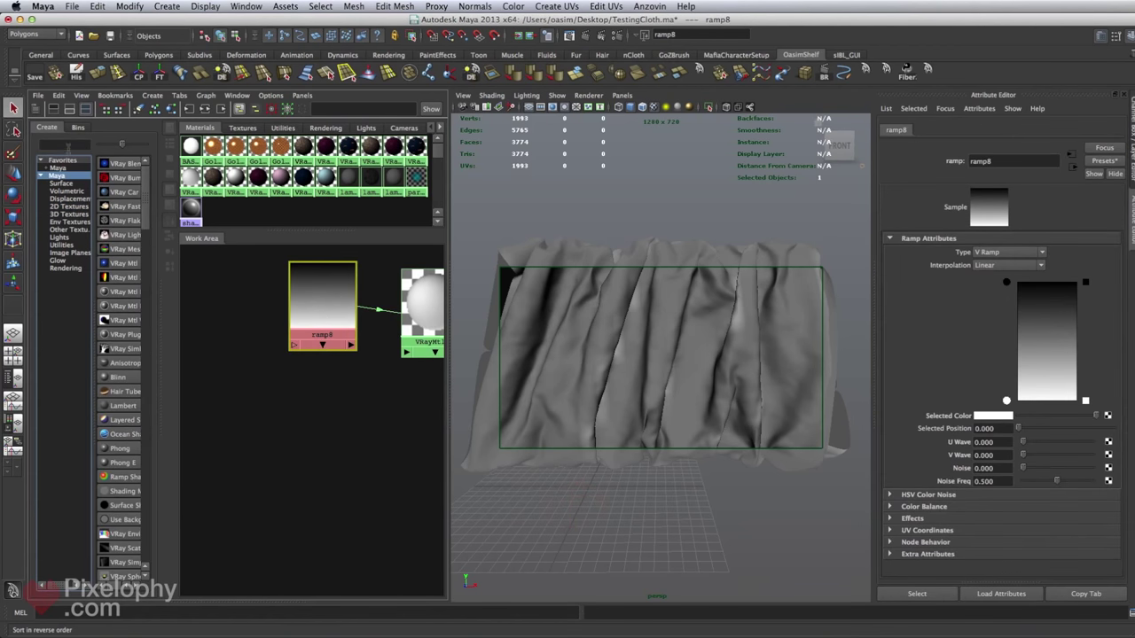
pyautogui.click(64, 246)
pyautogui.click(76, 145)
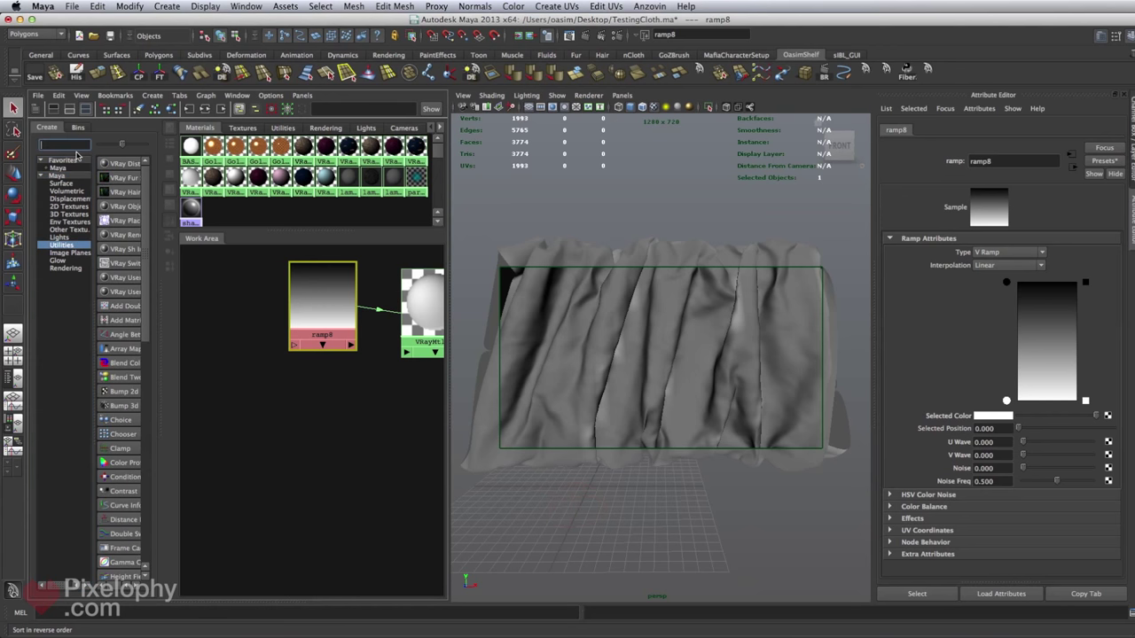
pyautogui.write('sampler')
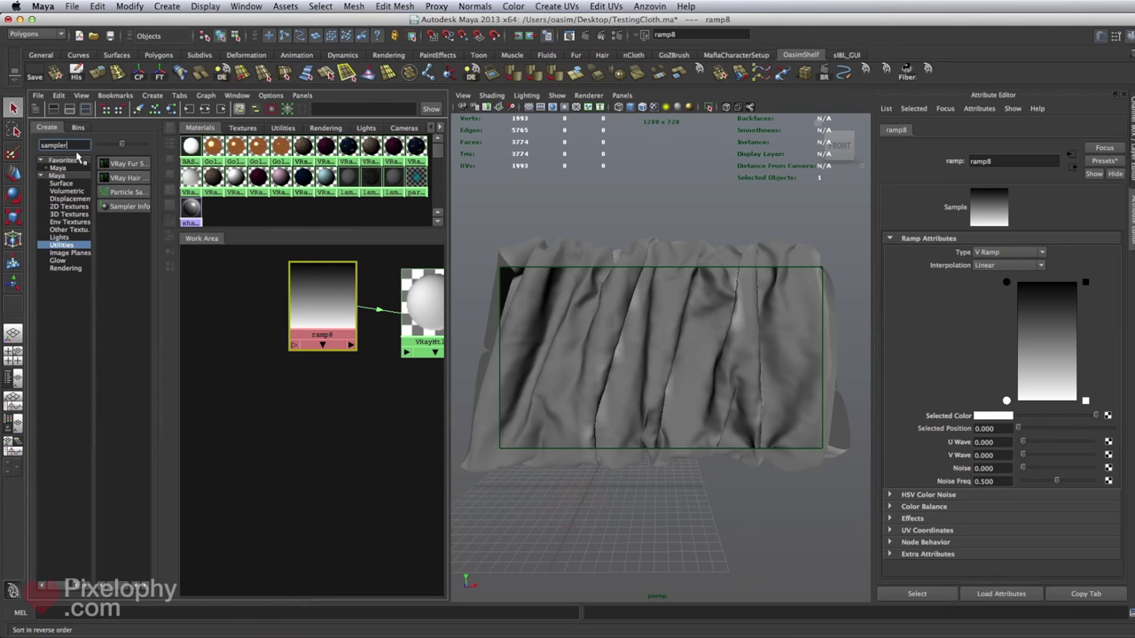
pyautogui.click(129, 206)
pyautogui.moveTo(348, 282); pyautogui.dragTo(251, 428)
# - Connect the Sampler Info's facingRatio output to the ramp's uCoord and vCoord inputs in the Connection Editor
pyautogui.moveTo(250, 428); pyautogui.dragTo(337, 334, button='middle')
pyautogui.click(354, 364)
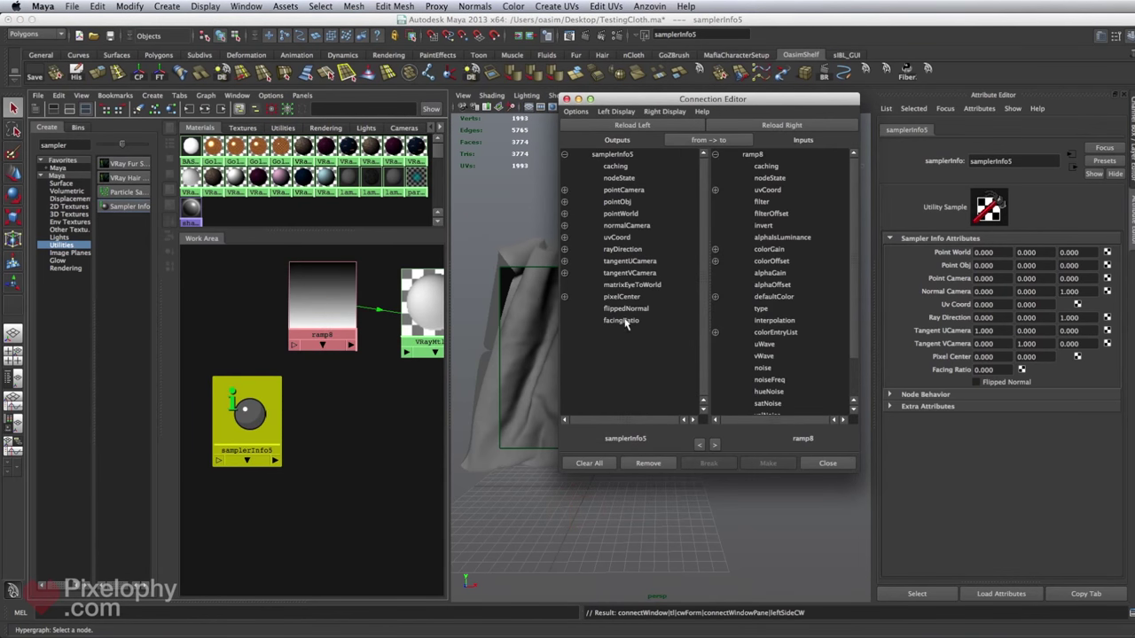
pyautogui.click(622, 321)
pyautogui.click(715, 190)
pyautogui.click(777, 214)
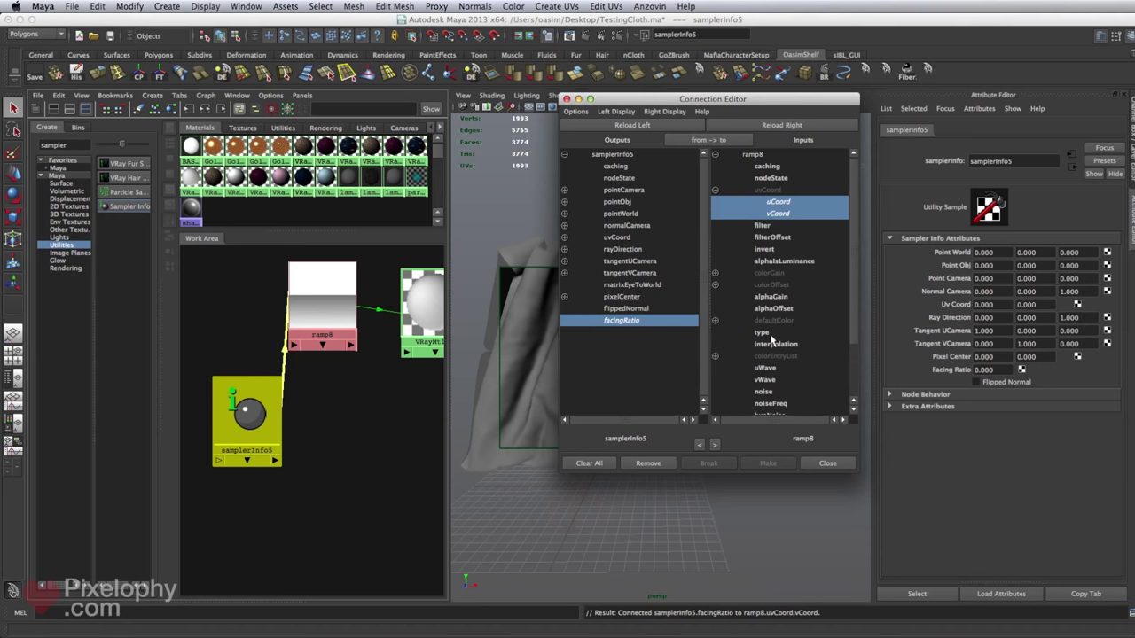
# - Switch the ramp's type back and forth between U Ramp and V Ramp, ending on V Ramp
pyautogui.click(335, 312)
pyautogui.click(1008, 256)
pyautogui.click(1020, 264)
pyautogui.click(1025, 254)
pyautogui.click(1020, 265)
pyautogui.click(1020, 255)
pyautogui.click(1017, 273)
pyautogui.click(1015, 256)
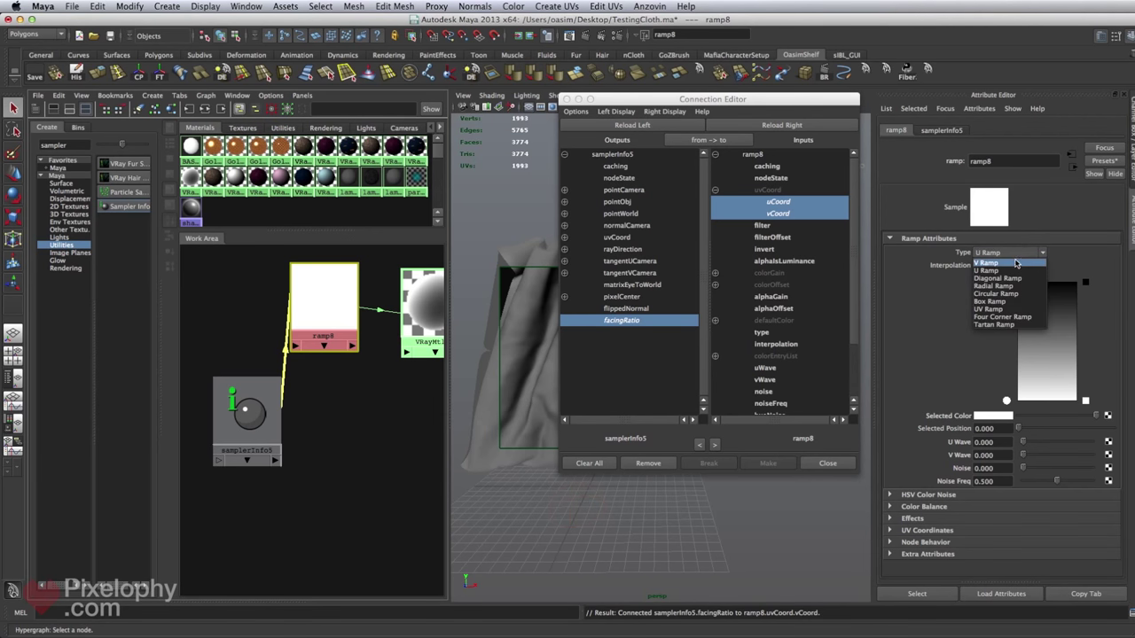
pyautogui.click(1010, 255)
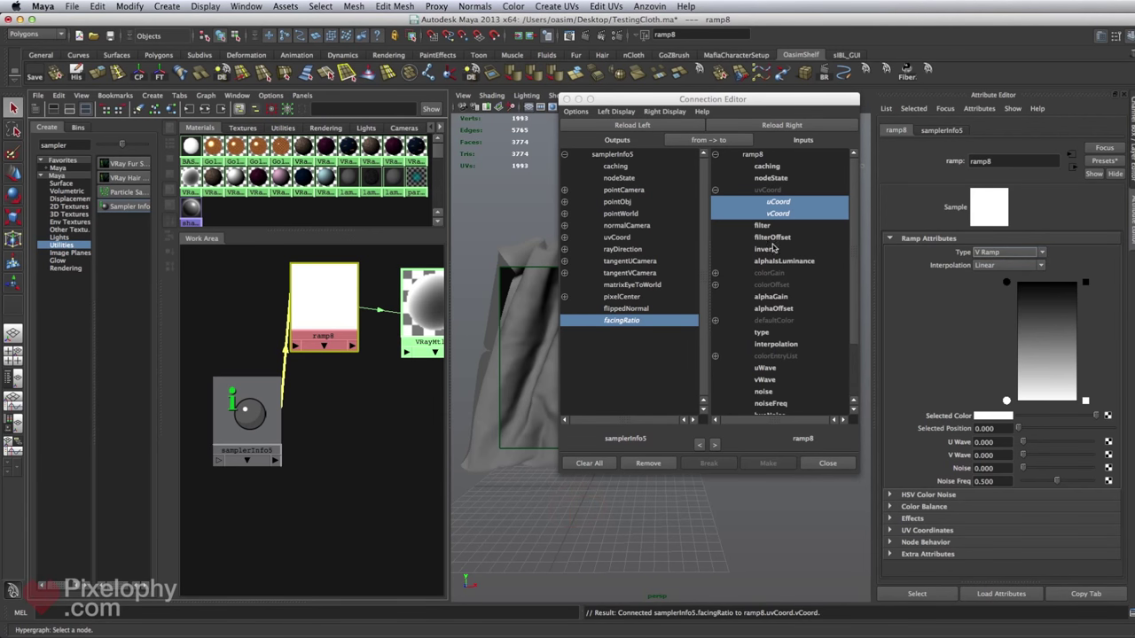
# - Close the Connection Editor and arrange the Sampler Info, ramp and VRay material nodes in a row
pyautogui.click(567, 99)
pyautogui.click(346, 393)
pyautogui.moveTo(324, 309); pyautogui.dragTo(351, 317)
pyautogui.click(410, 315)
pyautogui.moveTo(271, 411); pyautogui.dragTo(302, 329)
pyautogui.moveTo(388, 315); pyautogui.dragTo(398, 317)
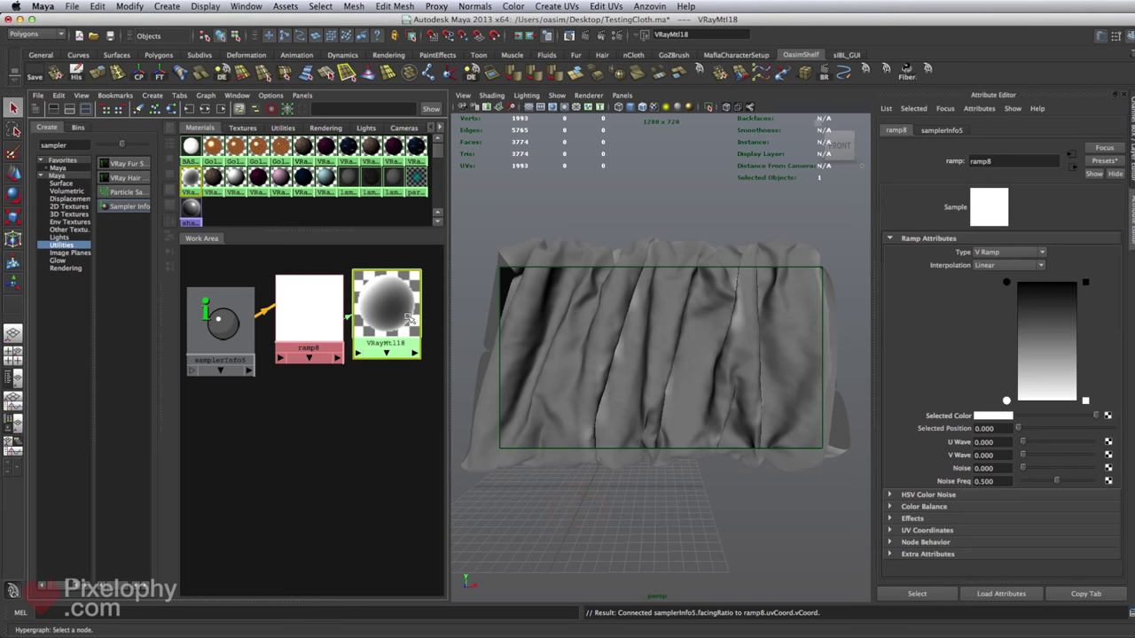
# - Try moving the ramp's black marker down to position 0.725, and return it to 1.000
pyautogui.click(304, 323)
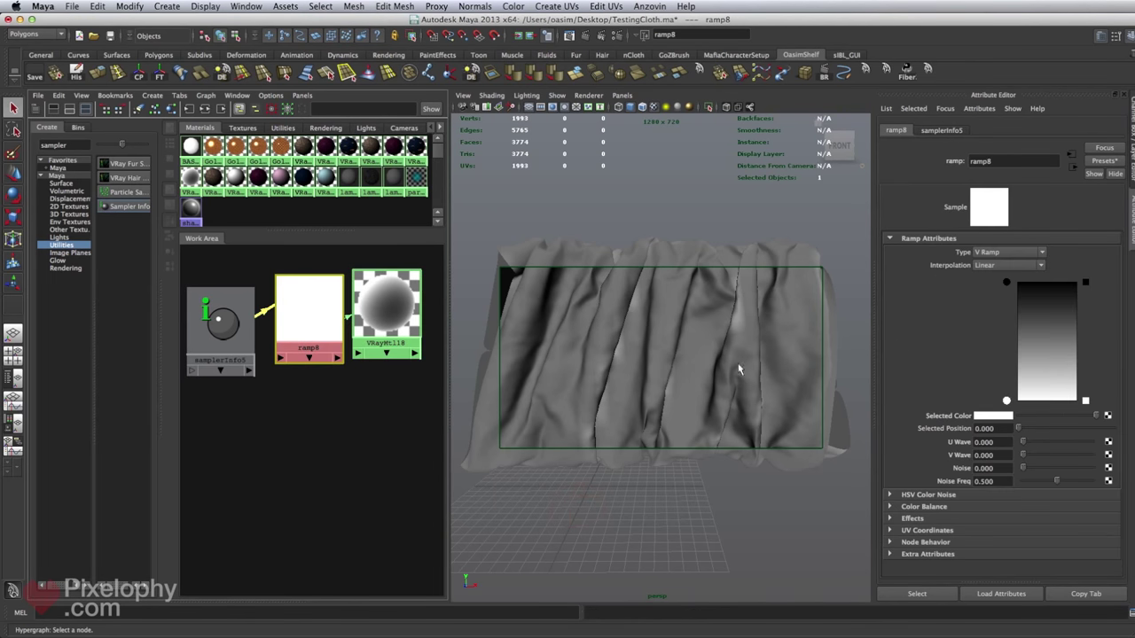
pyautogui.moveTo(1008, 284); pyautogui.dragTo(1006, 314)
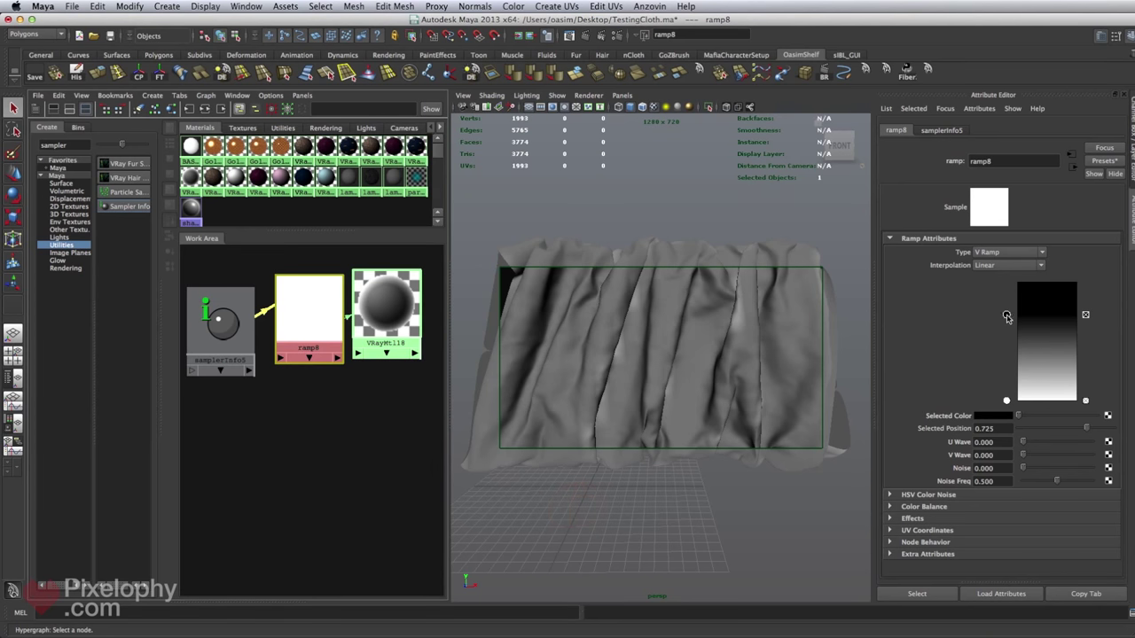
pyautogui.moveTo(1006, 313); pyautogui.dragTo(1008, 278)
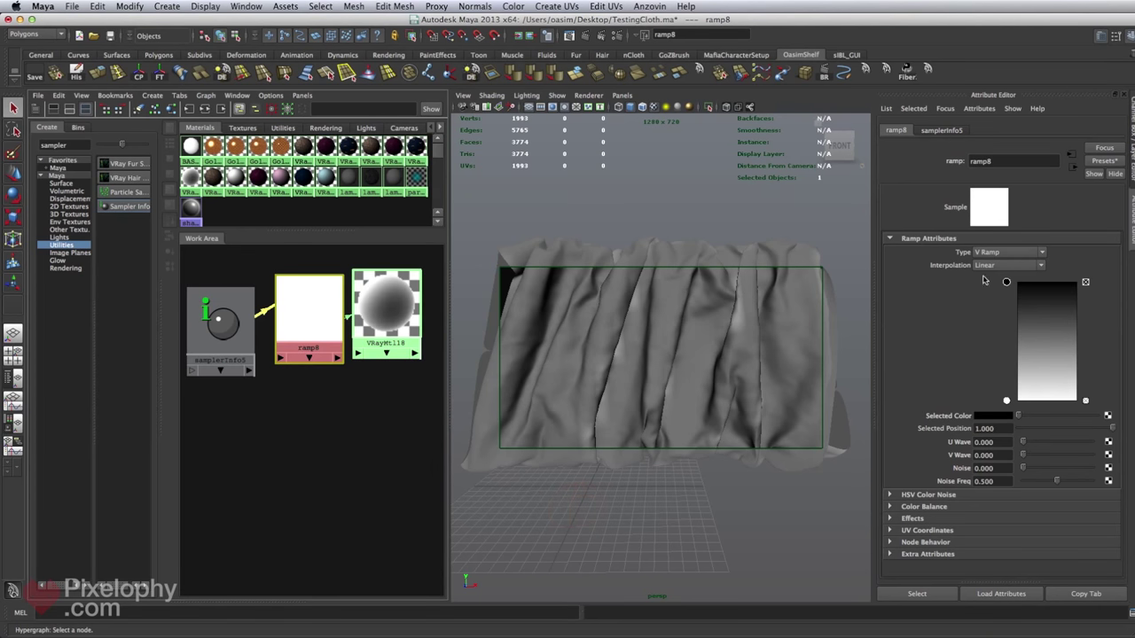
# - Set the ramp's interpolation to Exponential Down and darken its white end to a medium grey
pyautogui.click(1011, 268)
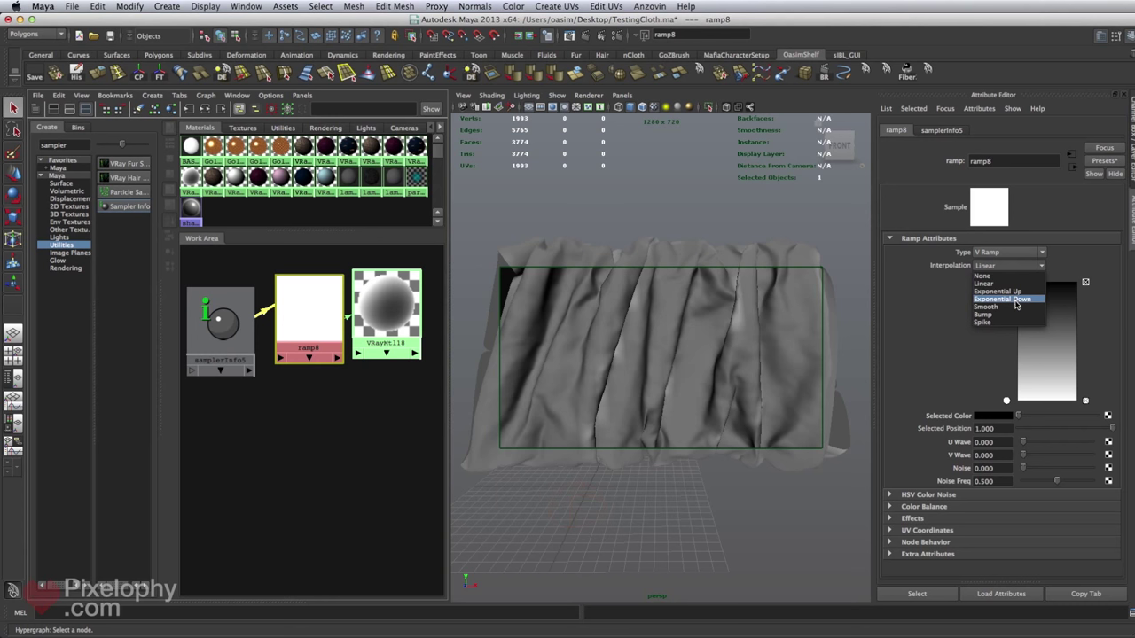
pyautogui.click(1016, 300)
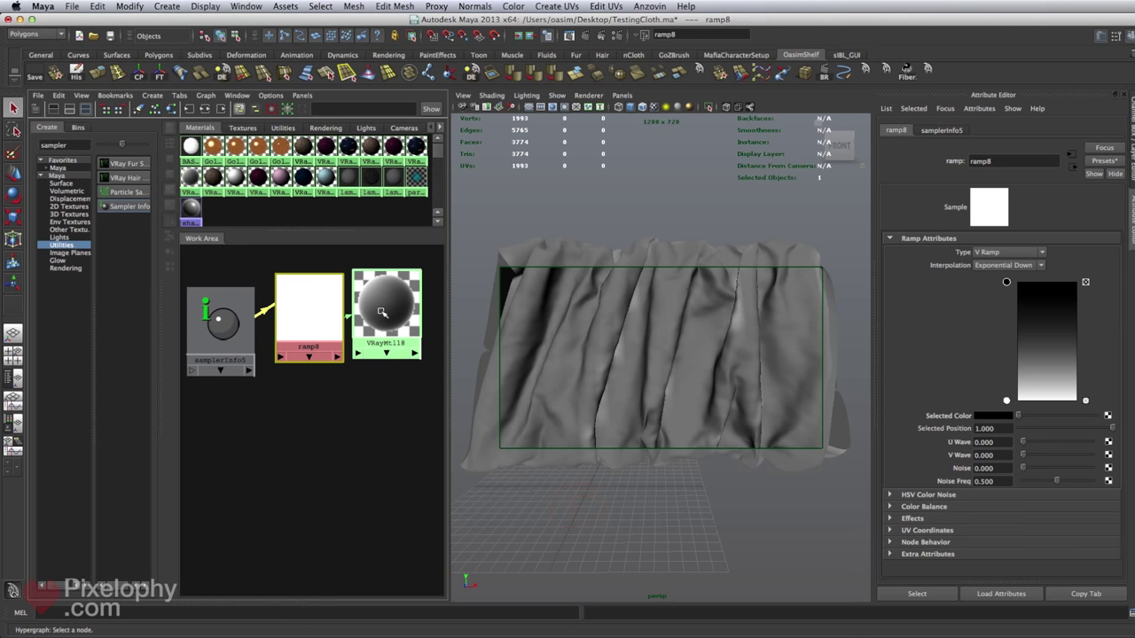
pyautogui.moveTo(1006, 287)
pyautogui.mouseDown()
pyautogui.moveTo(1008, 299)
pyautogui.moveTo(1011, 282)
pyautogui.mouseUp()
pyautogui.click(1006, 404)
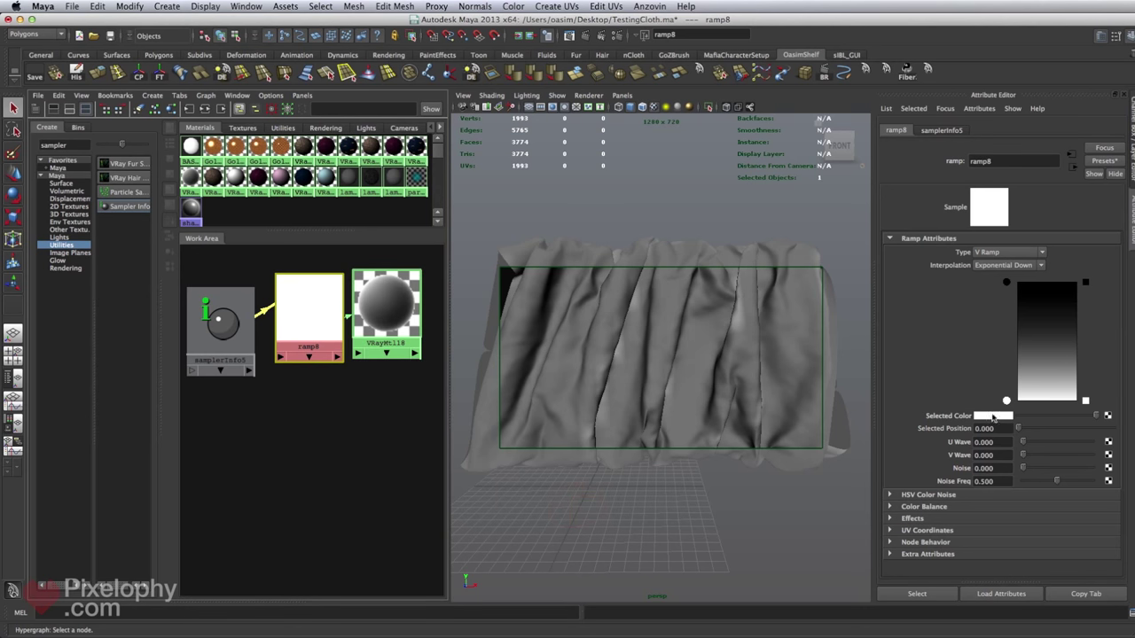
pyautogui.moveTo(1080, 417)
pyautogui.mouseDown()
pyautogui.moveTo(1055, 416)
pyautogui.moveTo(1066, 417)
pyautogui.mouseUp()
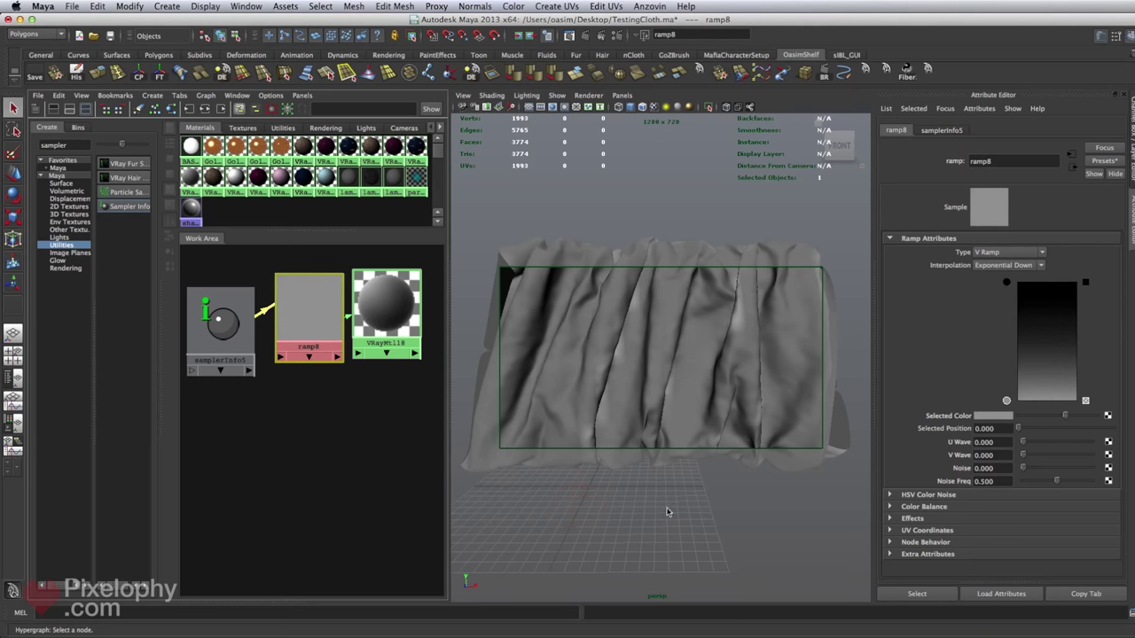
# - Set the VRay material's Diffuse Color to a dark, saturated purple
pyautogui.click(383, 311)
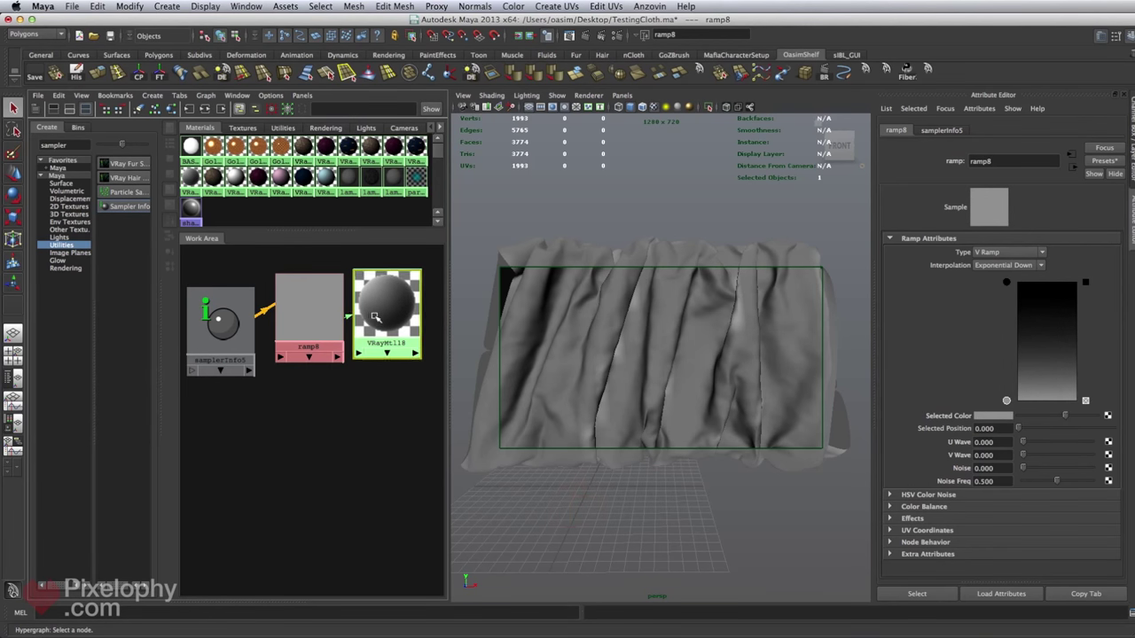
pyautogui.click(999, 266)
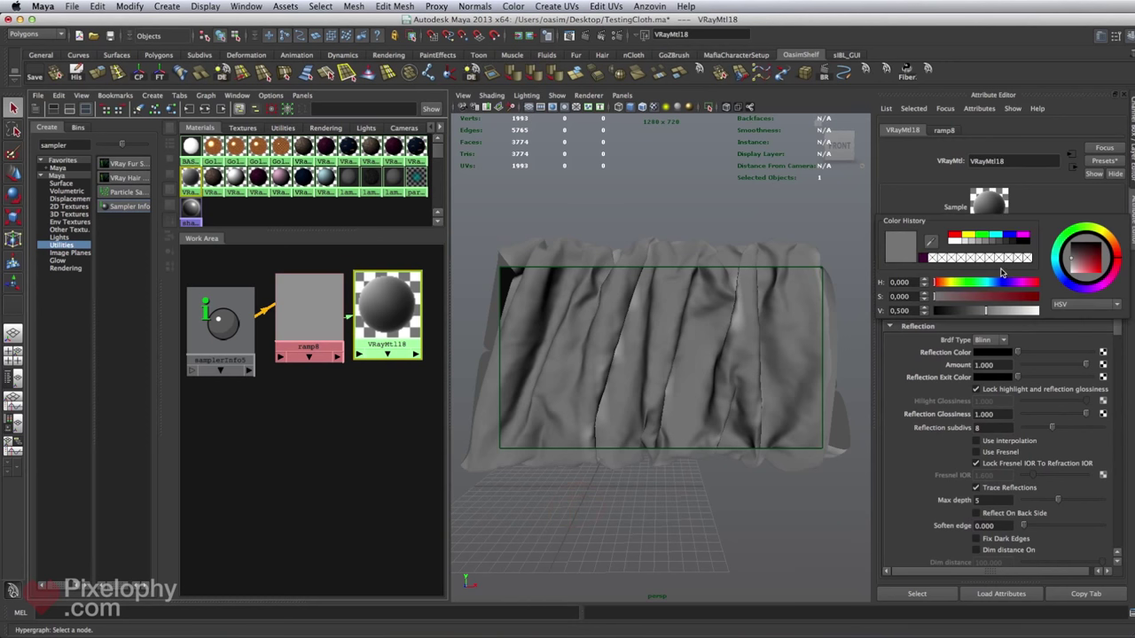
pyautogui.click(1022, 282)
pyautogui.moveTo(1025, 296); pyautogui.dragTo(1038, 296)
pyautogui.moveTo(990, 310); pyautogui.dragTo(984, 310)
pyautogui.click(1007, 296)
pyautogui.click(968, 310)
pyautogui.moveTo(969, 312); pyautogui.dragTo(967, 316)
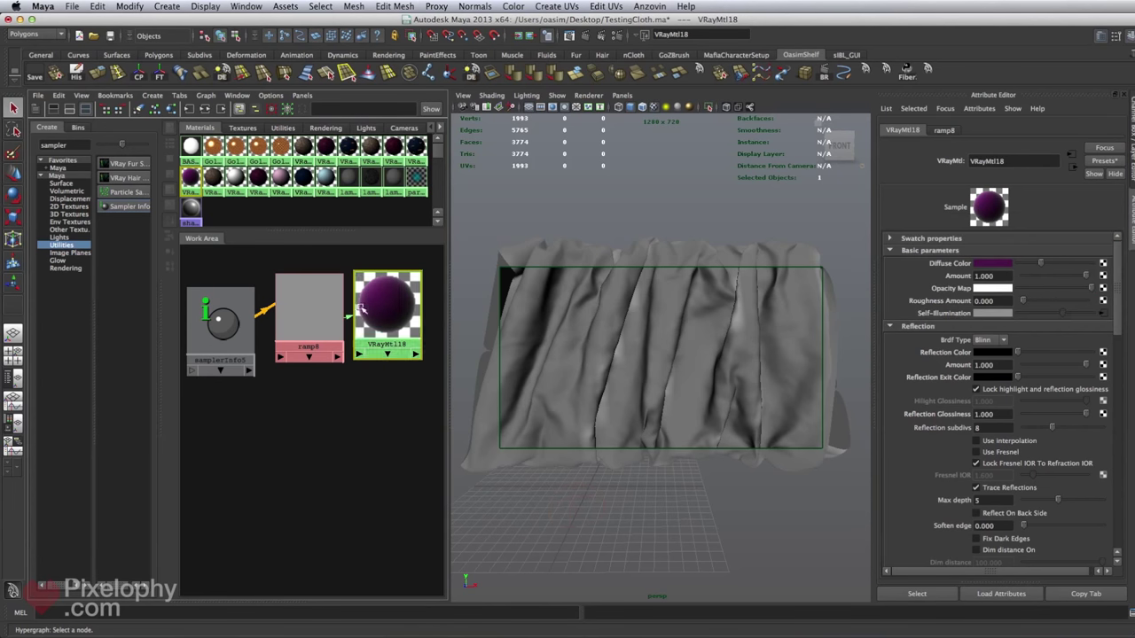
# - Assign the purple VRay material to the draped cloth mesh
pyautogui.click(506, 331)
pyautogui.moveTo(383, 304); pyautogui.dragTo(380, 280, button='right')
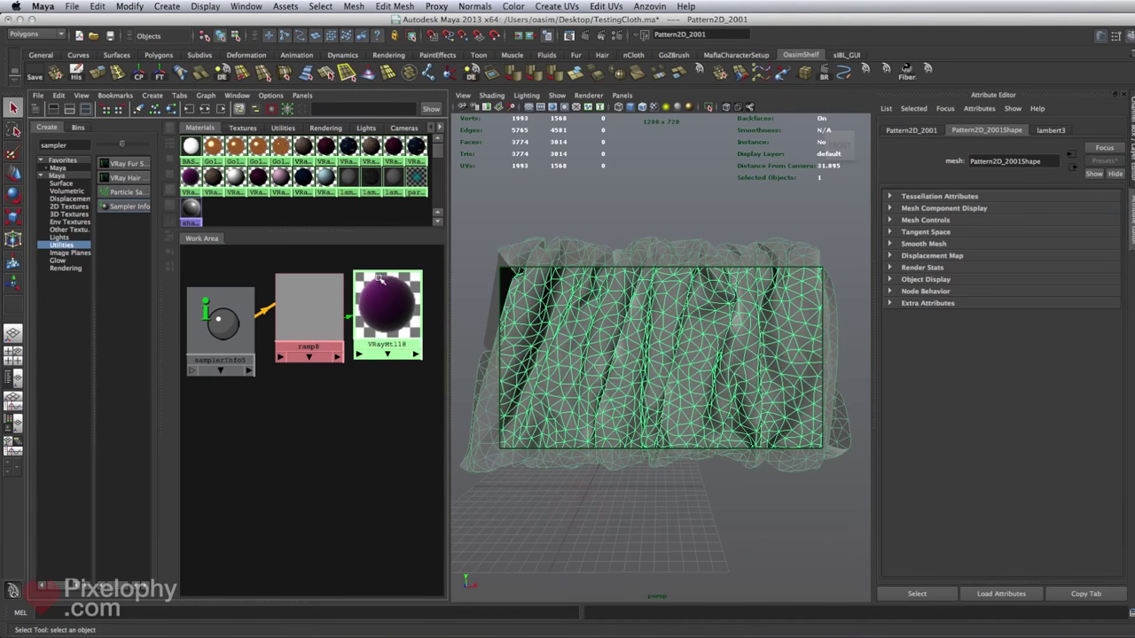
# - Deselect the cloth mesh and render the draped curtain in the V-Ray frame buffer
pyautogui.click(620, 200)
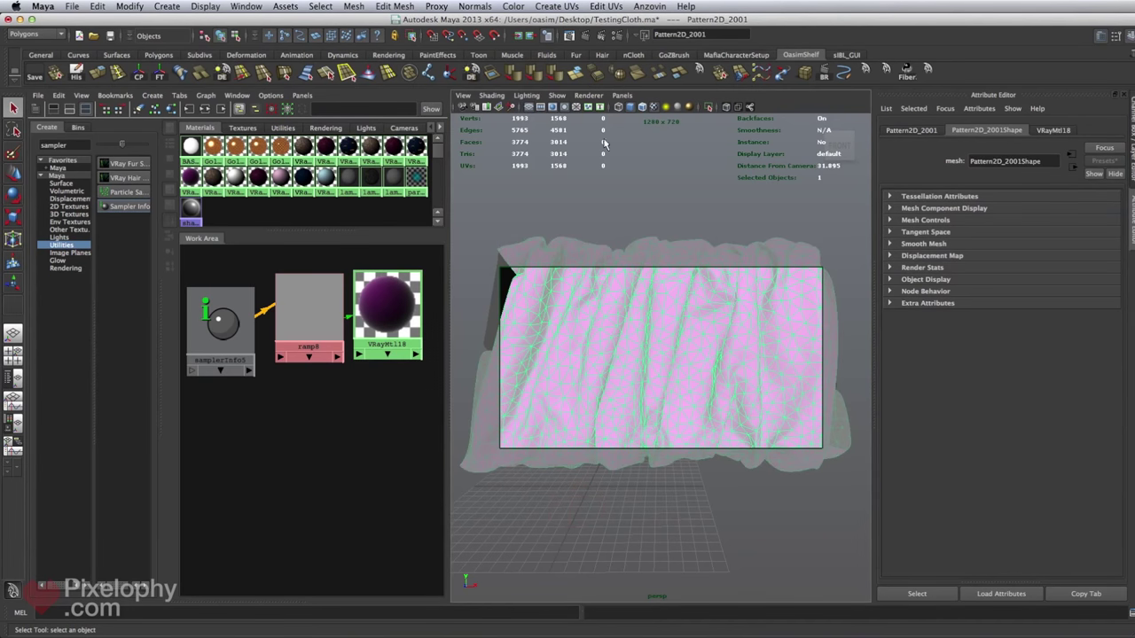
pyautogui.click(588, 37)
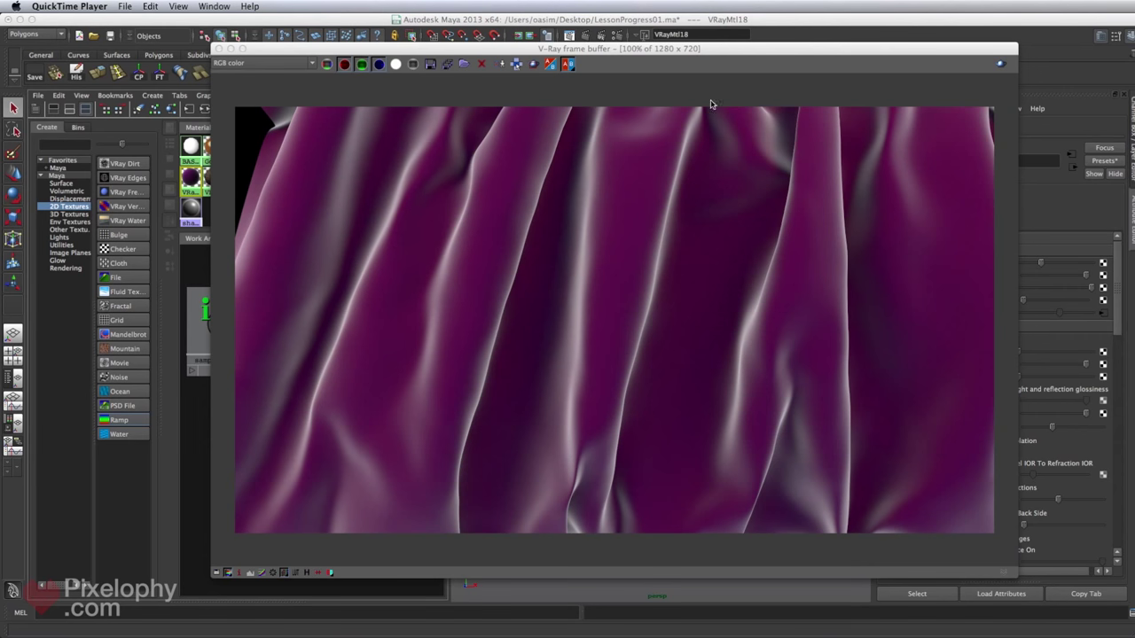
pyautogui.moveTo(745, 53); pyautogui.dragTo(727, 637)
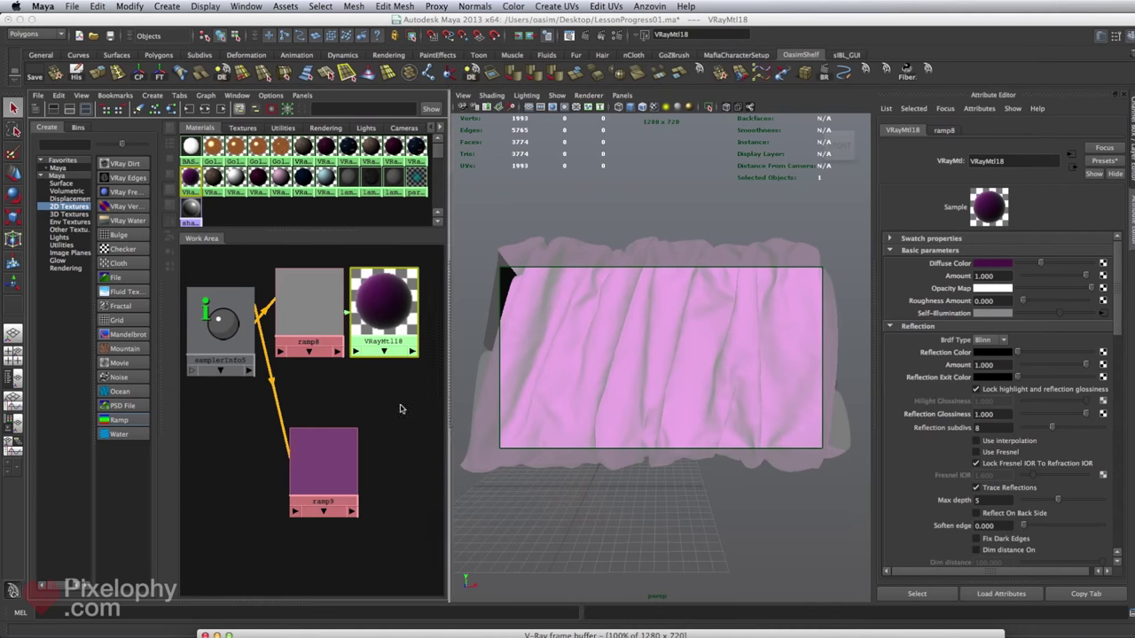
# - Darken the grey end color of ramp8 to nearly black
pyautogui.click(323, 317)
pyautogui.moveTo(1061, 415); pyautogui.dragTo(1033, 417)
# - Mute VRayMtl18's purple Diffuse Color to saturation 0.563 and value 0.274
pyautogui.click(383, 301)
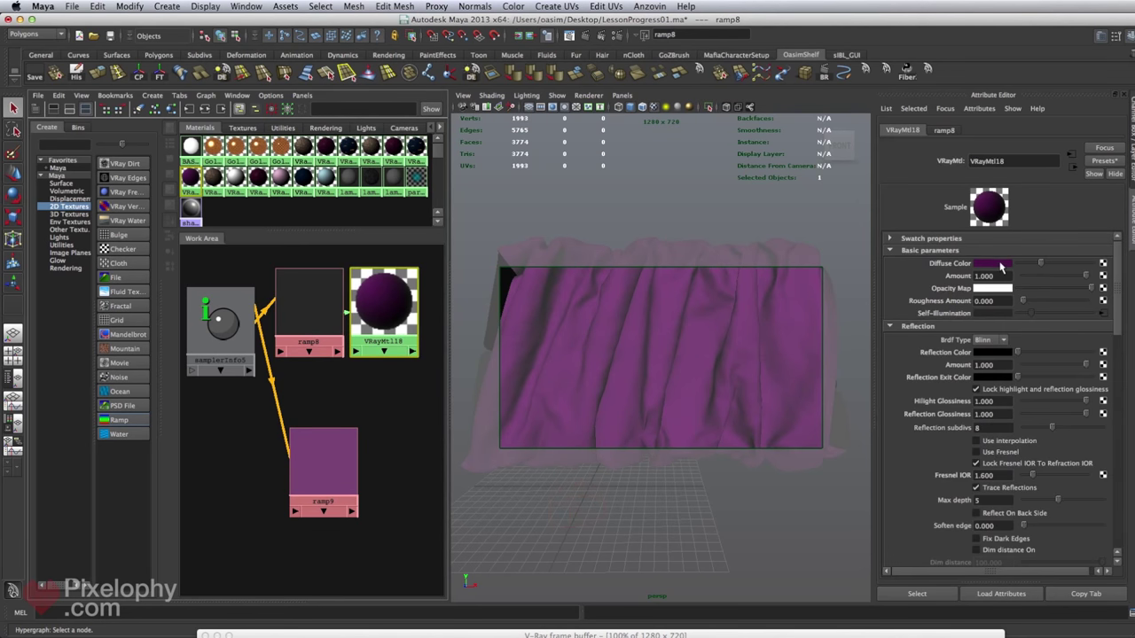
pyautogui.click(1004, 265)
pyautogui.moveTo(613, 433); pyautogui.dragTo(579, 447)
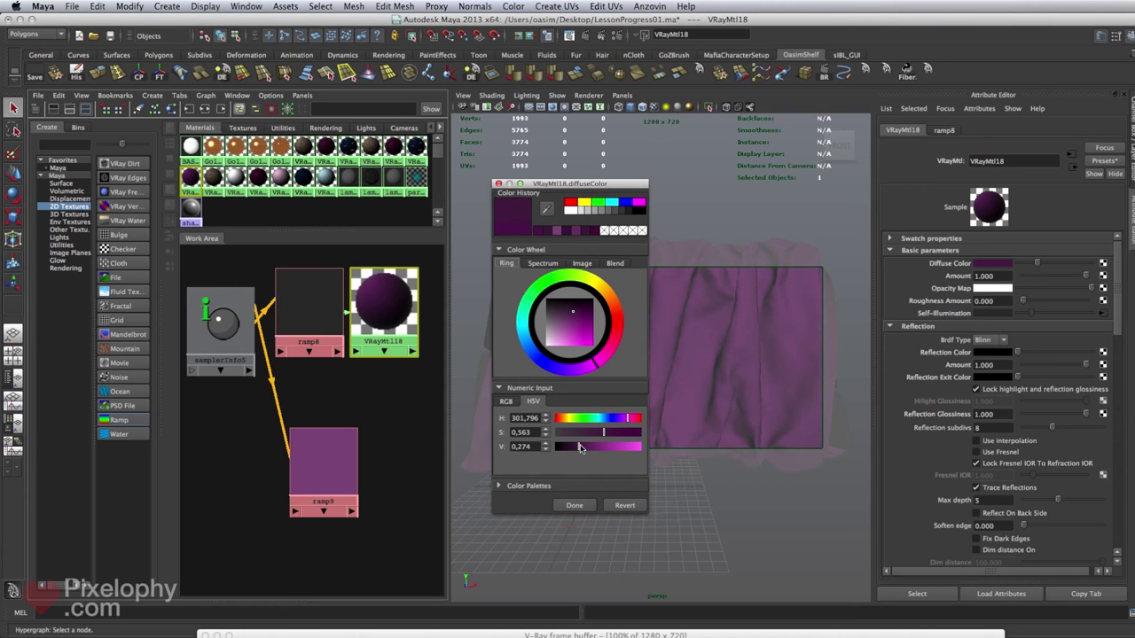
pyautogui.click(577, 506)
# - Turn on region rendering in the V-Ray frame buffer and render the curtain's upper-left folds
pyautogui.moveTo(754, 636); pyautogui.dragTo(871, 61)
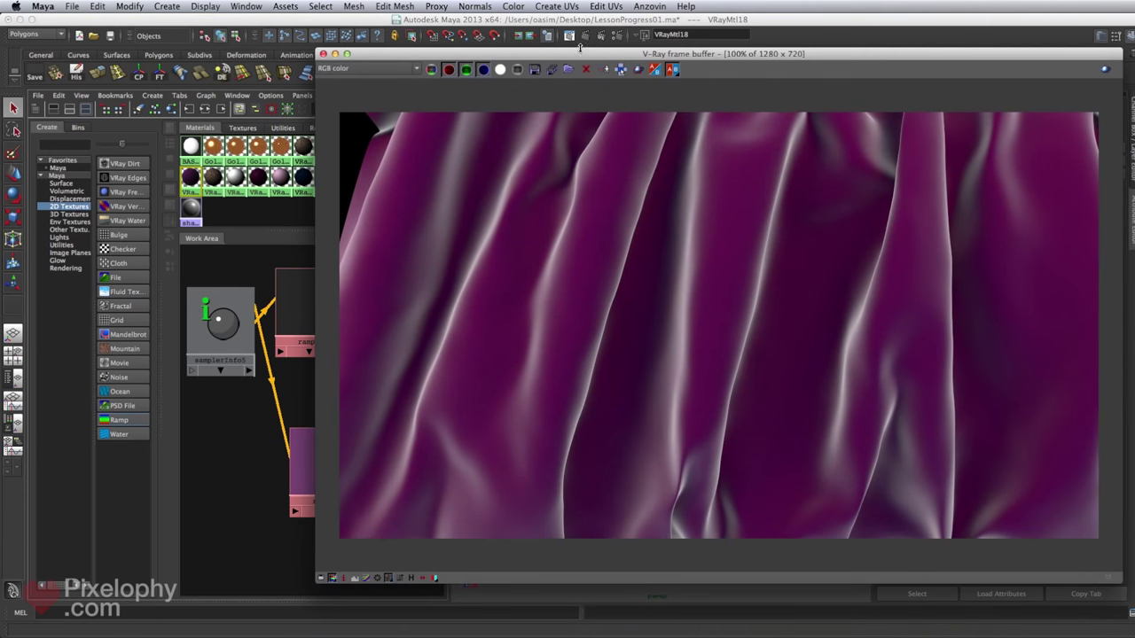
pyautogui.click(638, 69)
pyautogui.click(1106, 70)
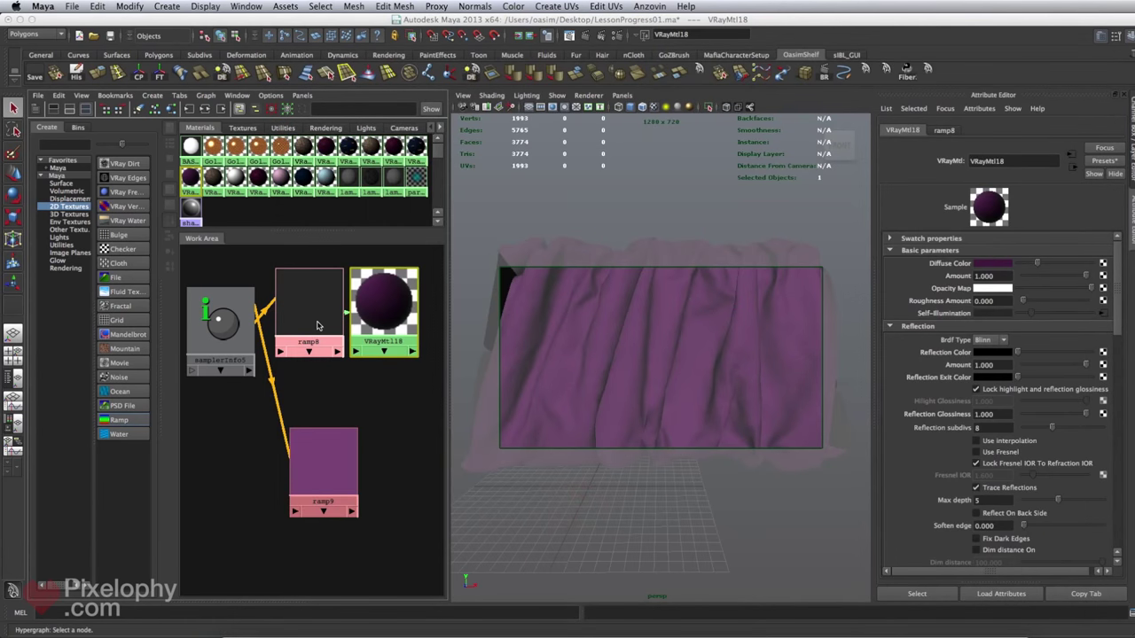
# - Review the attributes of ramp8 and go back to the VRayMtl18 material
pyautogui.click(329, 323)
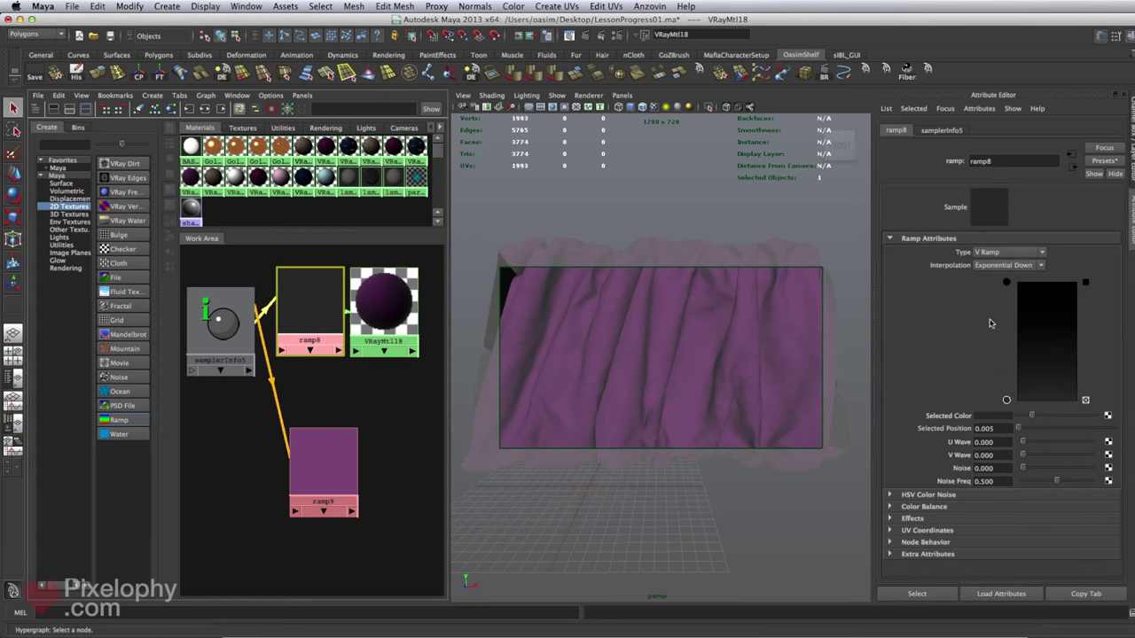
pyautogui.click(401, 324)
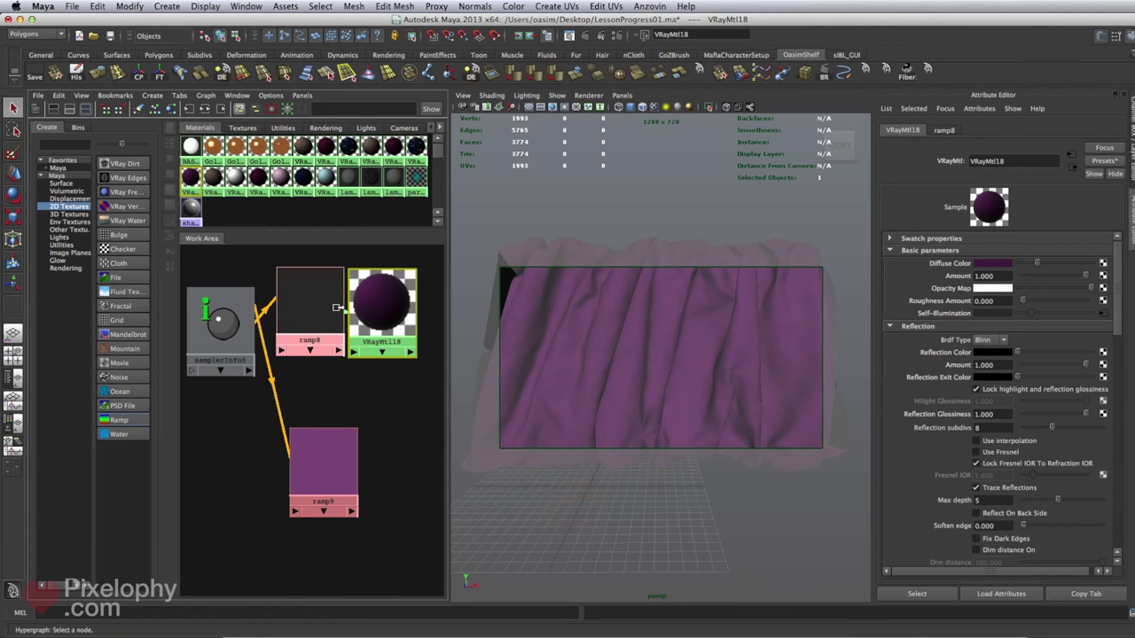
# - Examine how light falls on the fabric in the linen curtain and purple satin reference photos
pyautogui.moveTo(1134, 115); pyautogui.dragTo(656, 71)
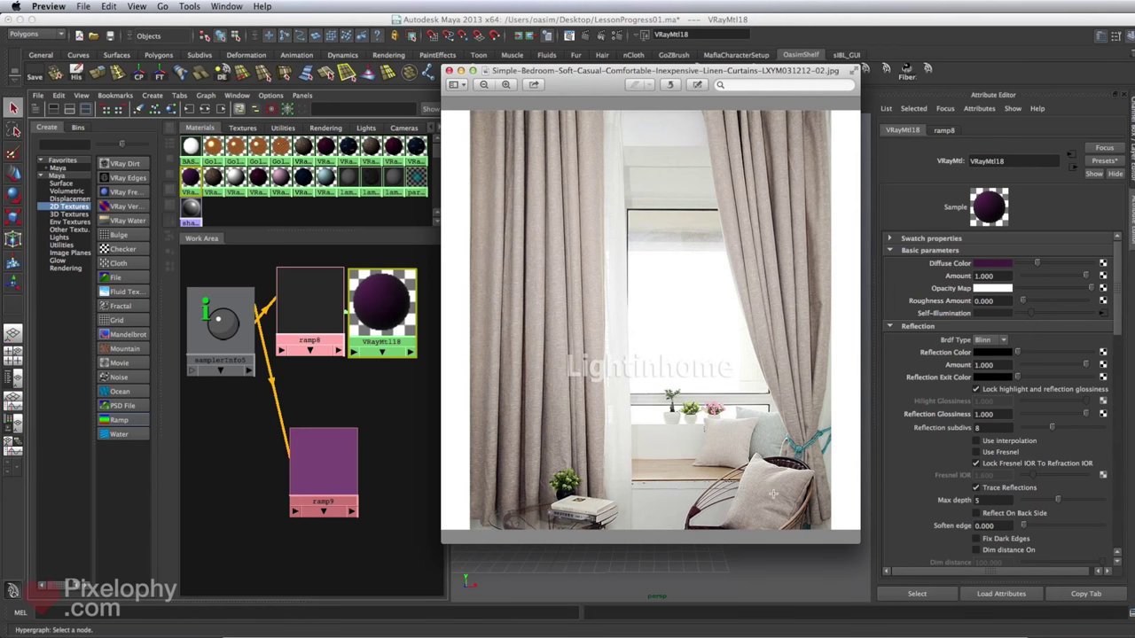
pyautogui.moveTo(648, 71); pyautogui.dragTo(1133, 80)
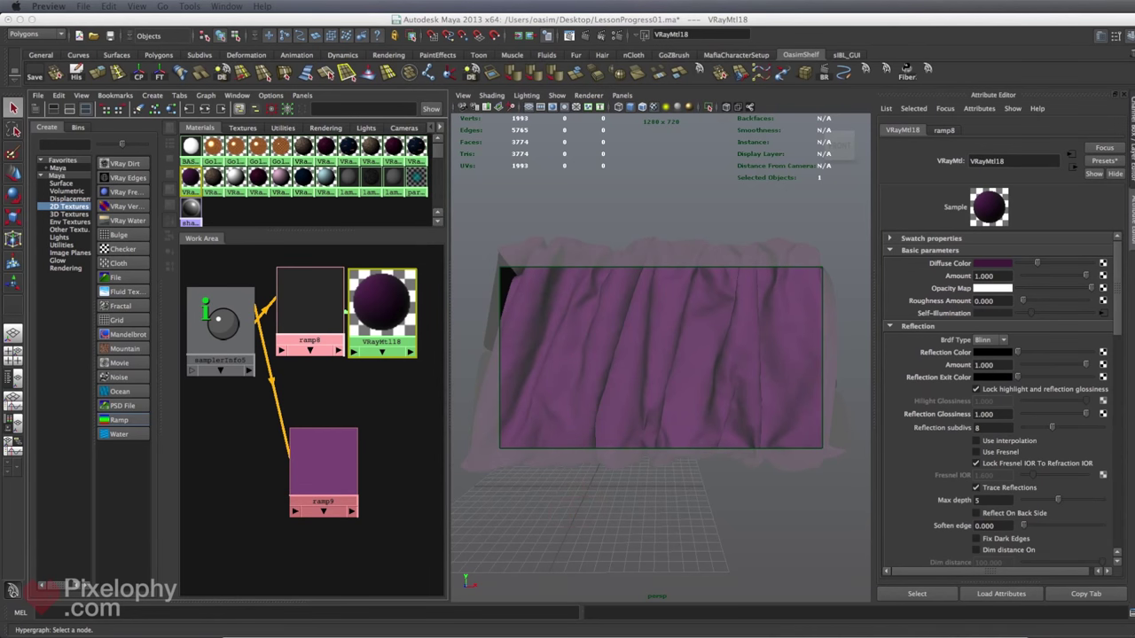
pyautogui.moveTo(1134, 204); pyautogui.dragTo(574, 115)
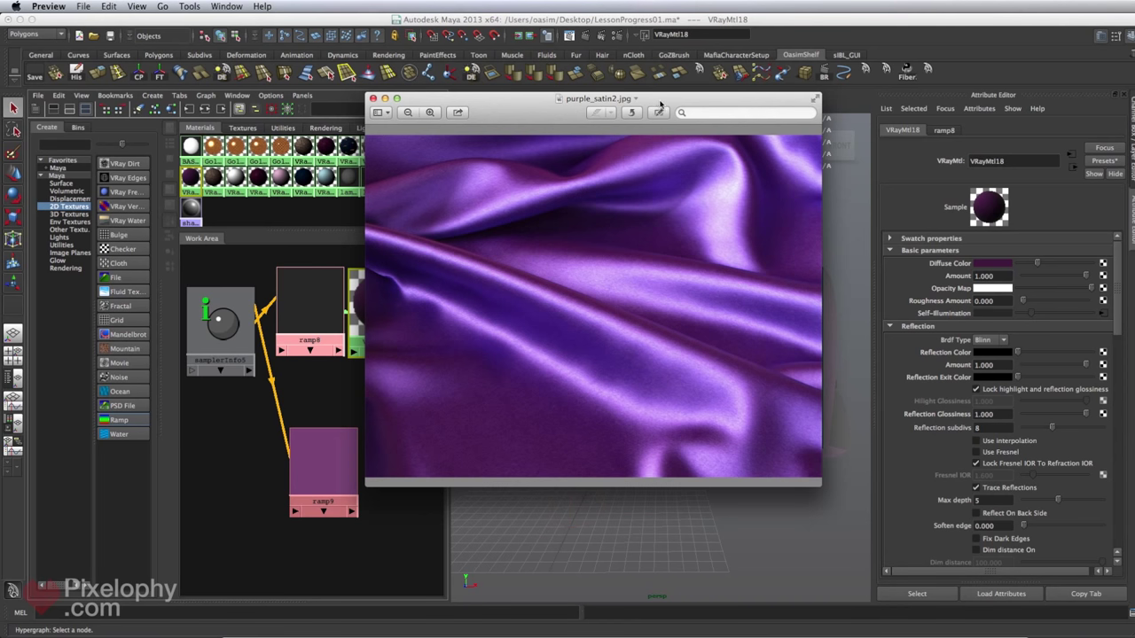
pyautogui.moveTo(665, 113); pyautogui.dragTo(673, 122)
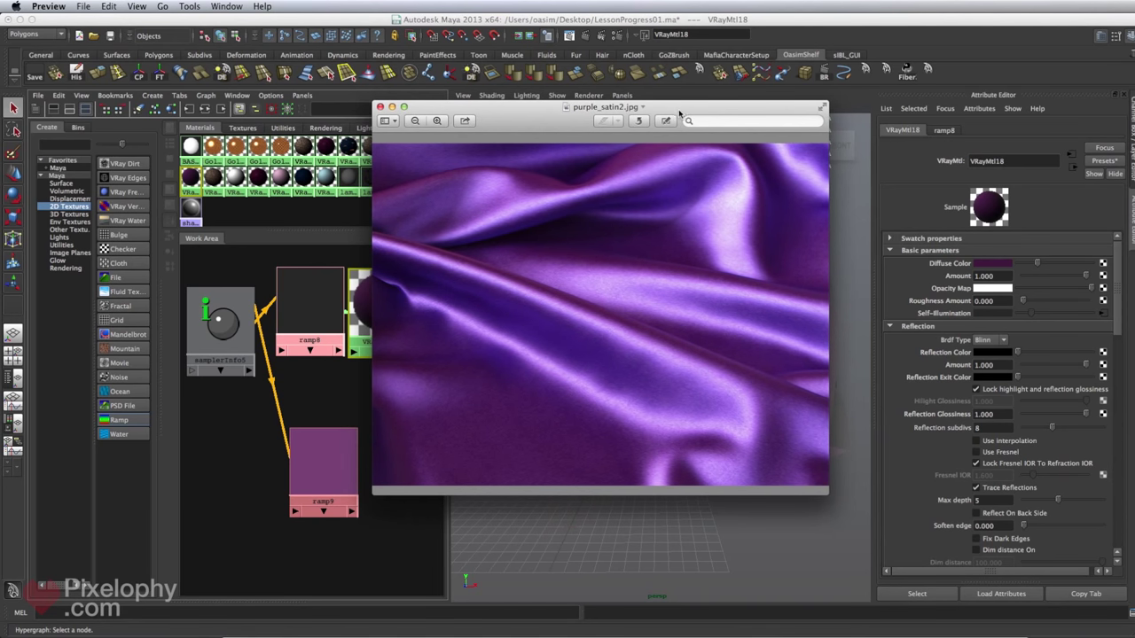
pyautogui.moveTo(680, 112); pyautogui.dragTo(1134, 215)
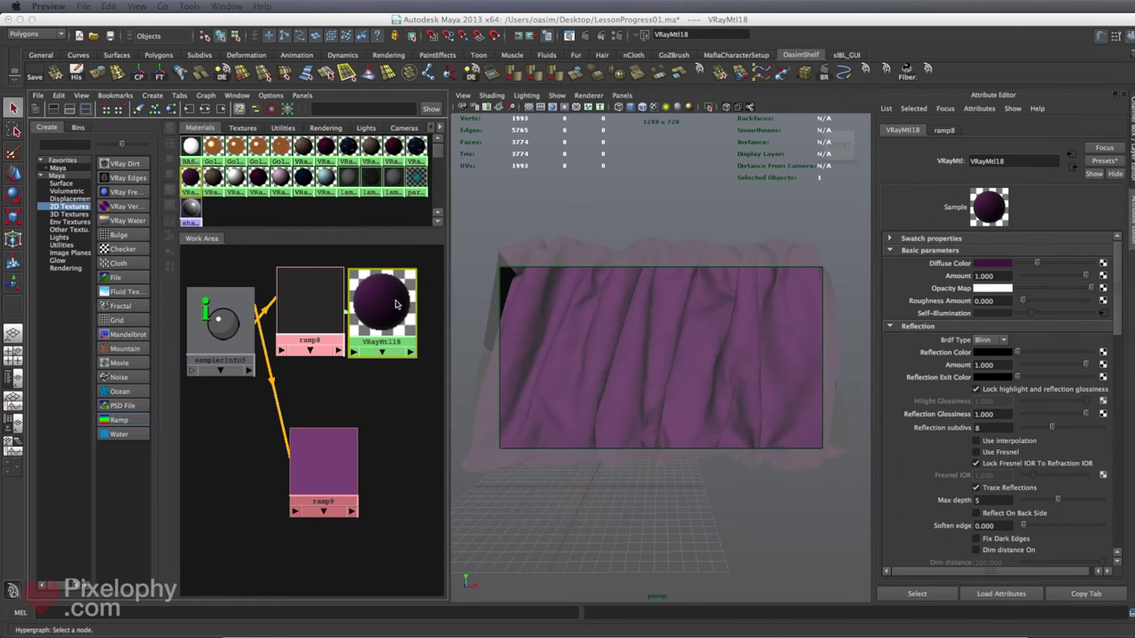
# - Set the interpolation of the purple ramp9 to Exponential Down
pyautogui.click(307, 315)
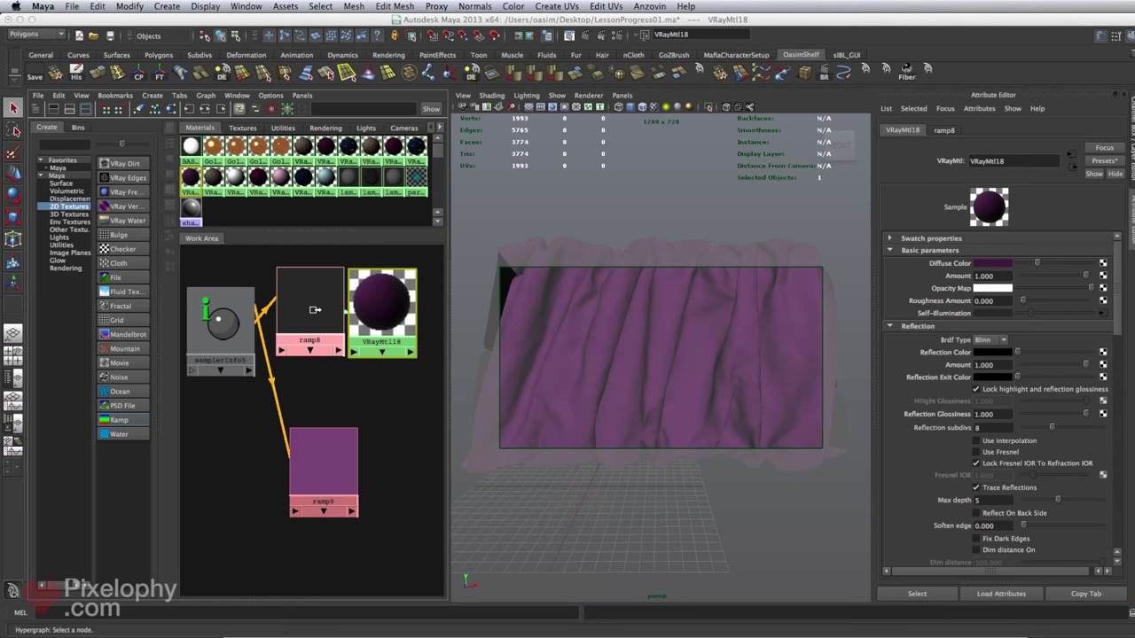
pyautogui.click(315, 424)
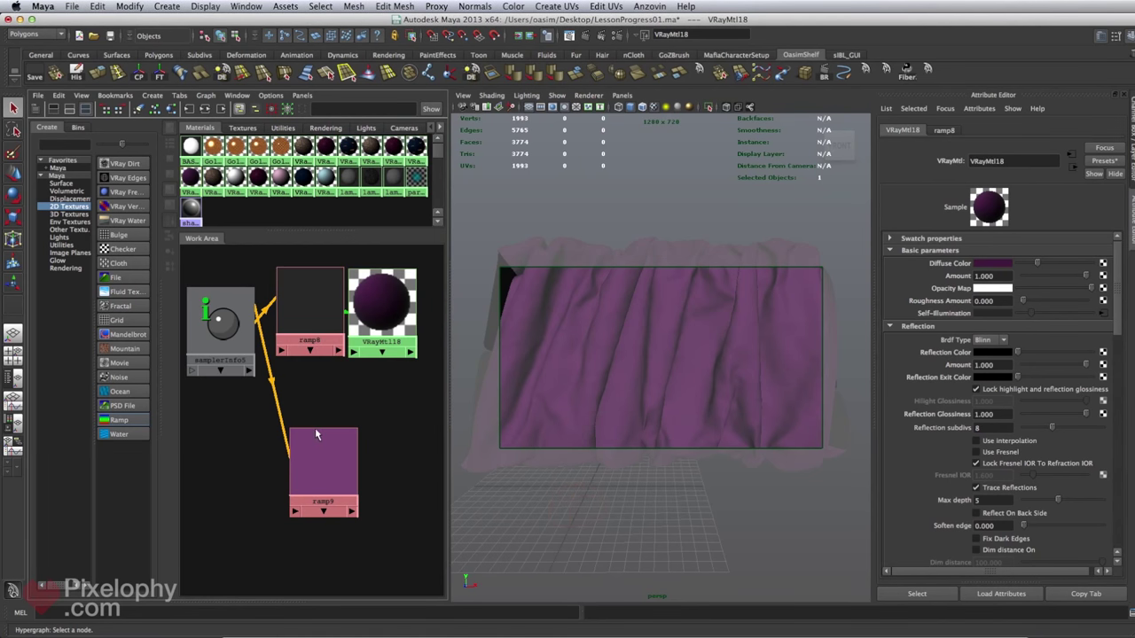
pyautogui.click(325, 462)
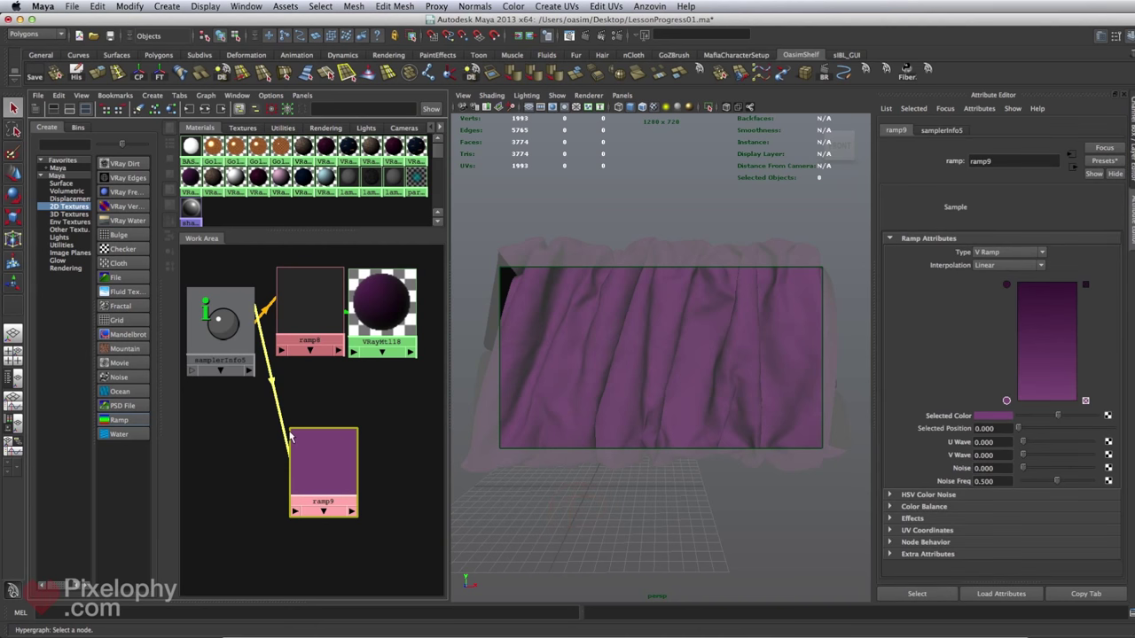
pyautogui.click(1006, 285)
pyautogui.click(1009, 265)
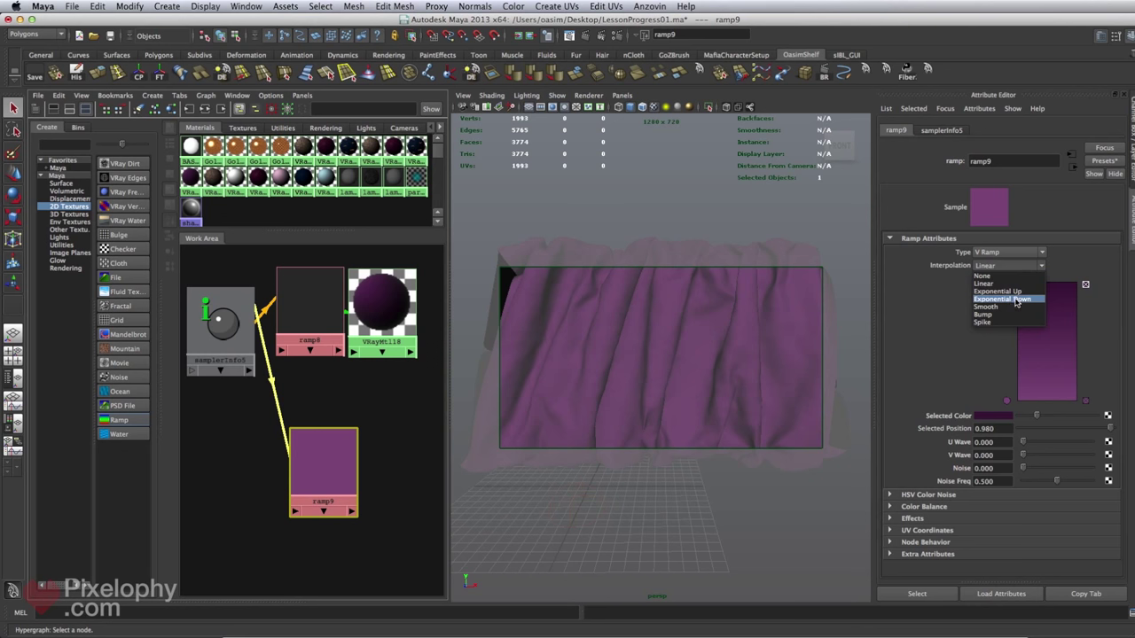
pyautogui.click(1015, 302)
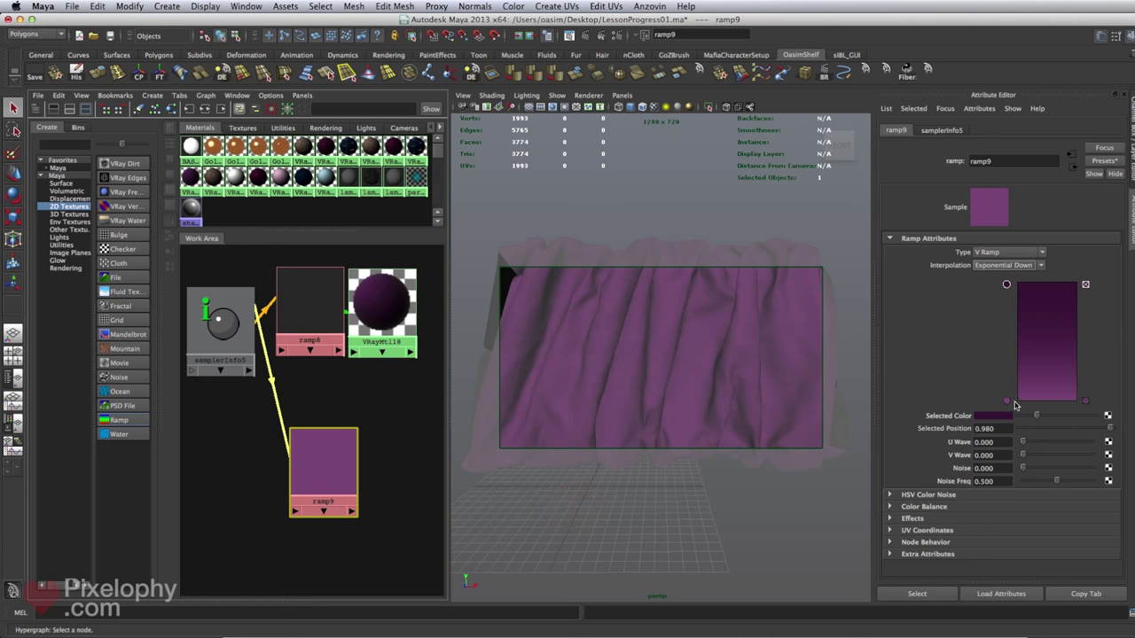
# - Connect ramp9 to VRayMtl18's Diffuse Color and break the ramp8 connection on Self-Illumination
pyautogui.click(515, 390)
pyautogui.click(503, 383)
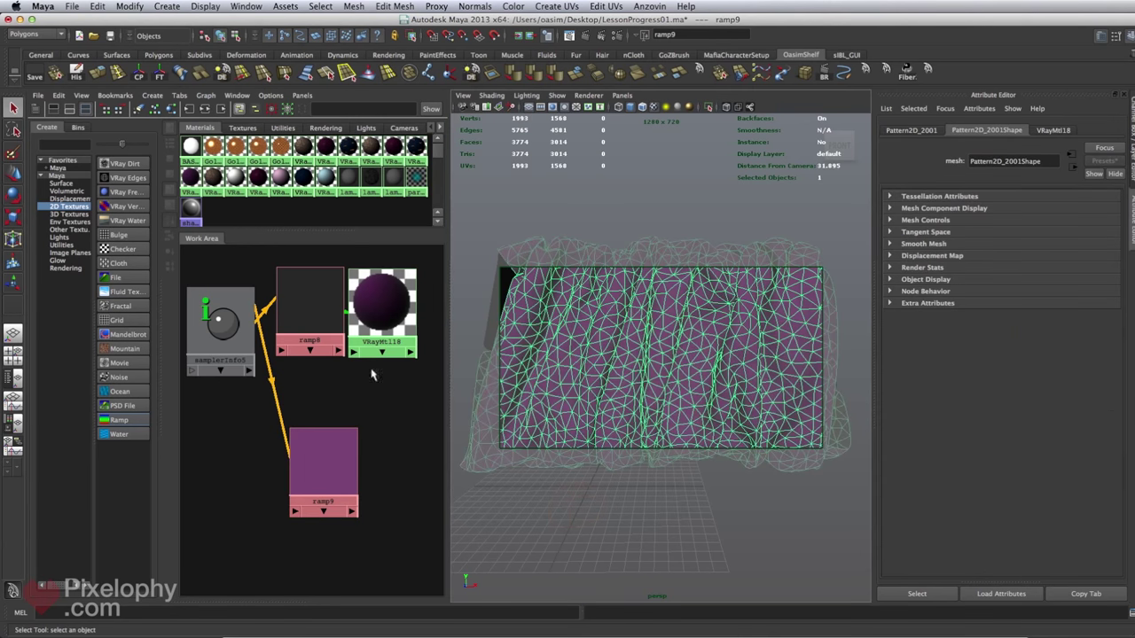
pyautogui.click(379, 314)
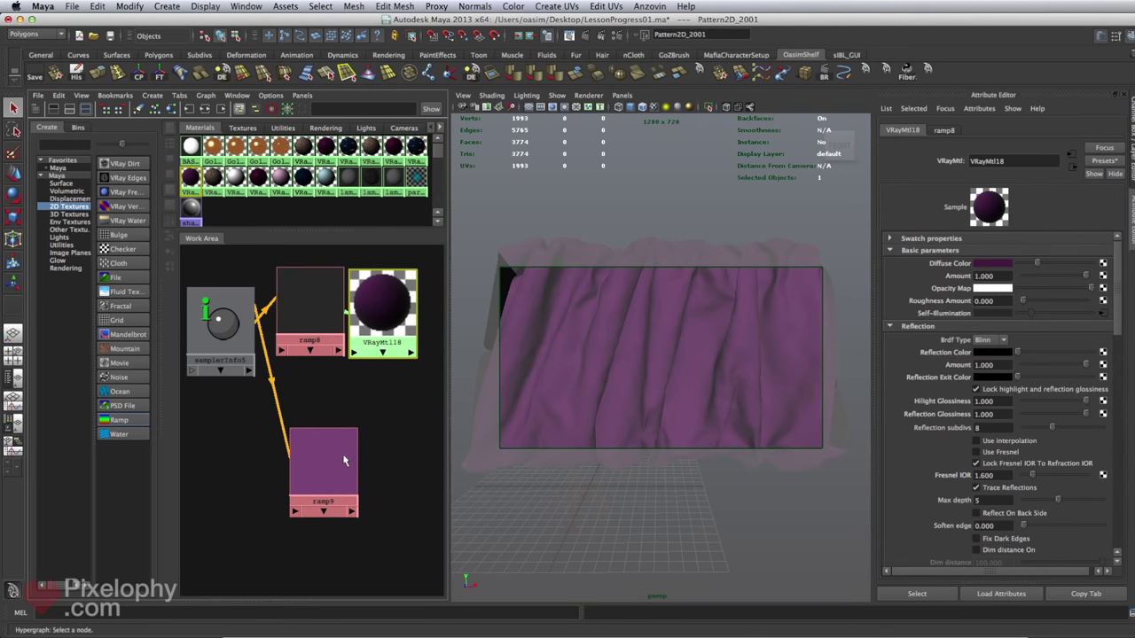
pyautogui.moveTo(323, 465); pyautogui.dragTo(943, 270, button='middle')
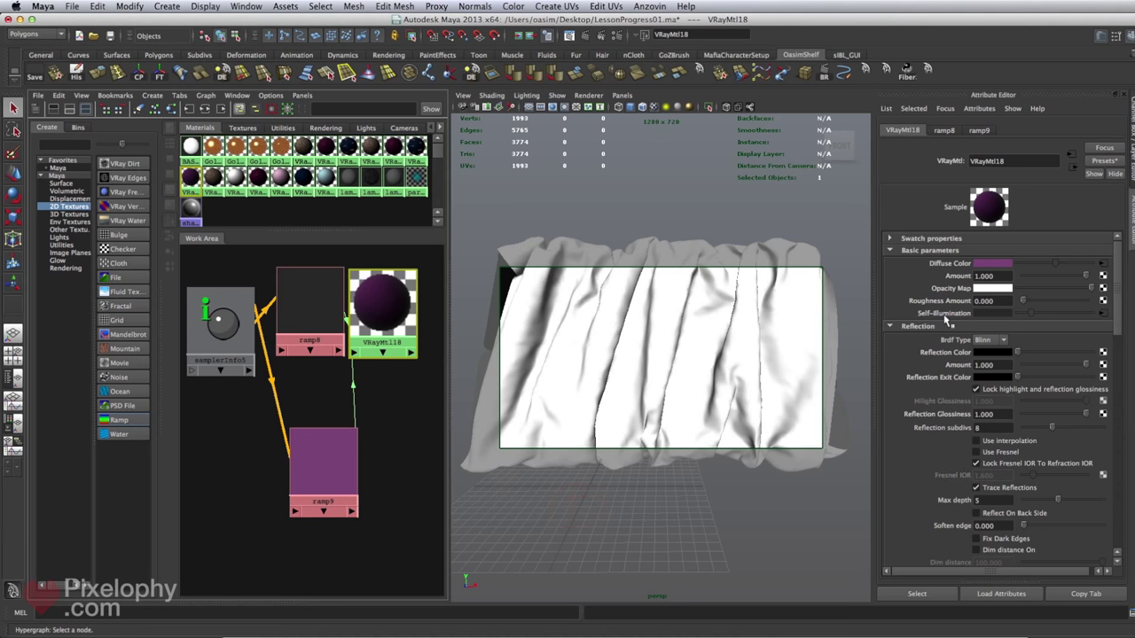
pyautogui.rightClick(946, 318)
pyautogui.click(987, 343)
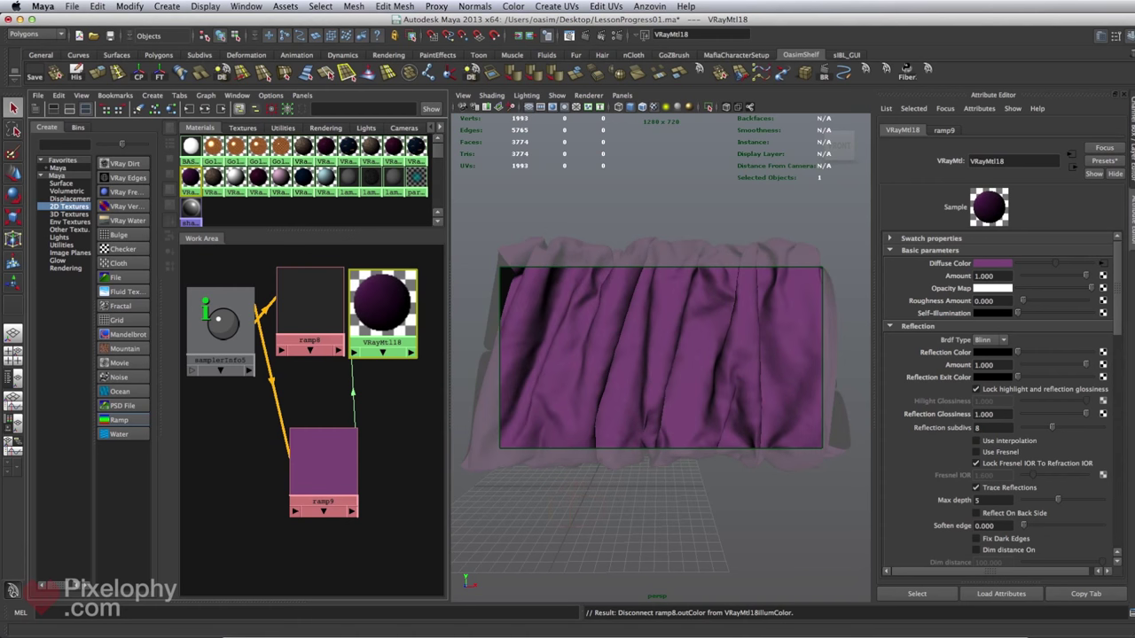
# - Turn off region rendering and render the whole curtain in the V-Ray frame buffer
pyautogui.click(922, 631)
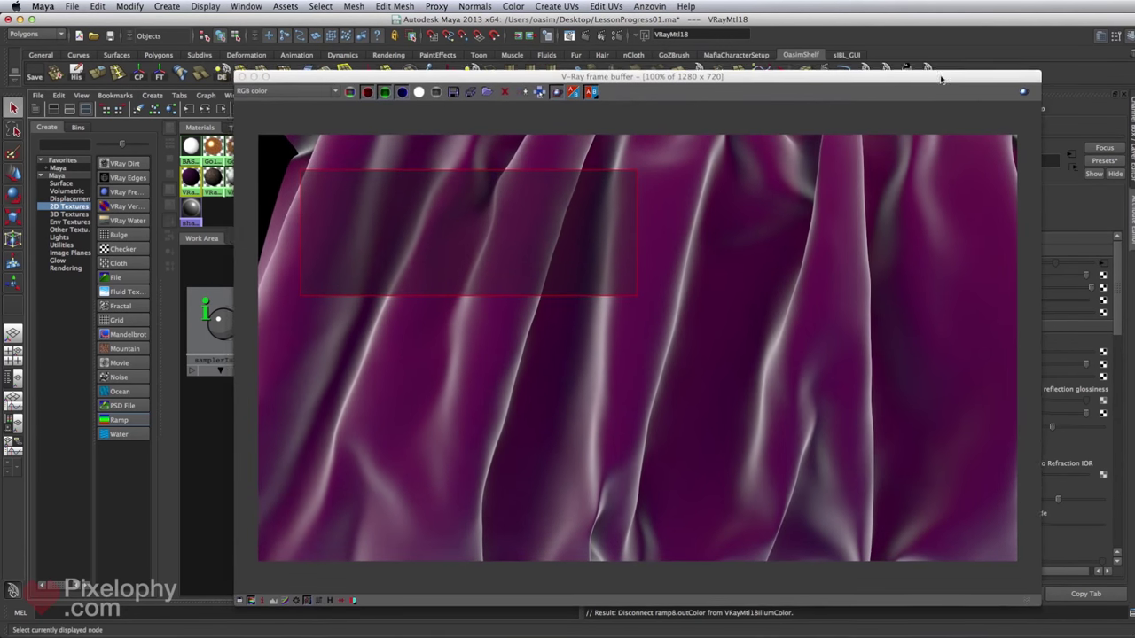
pyautogui.click(551, 92)
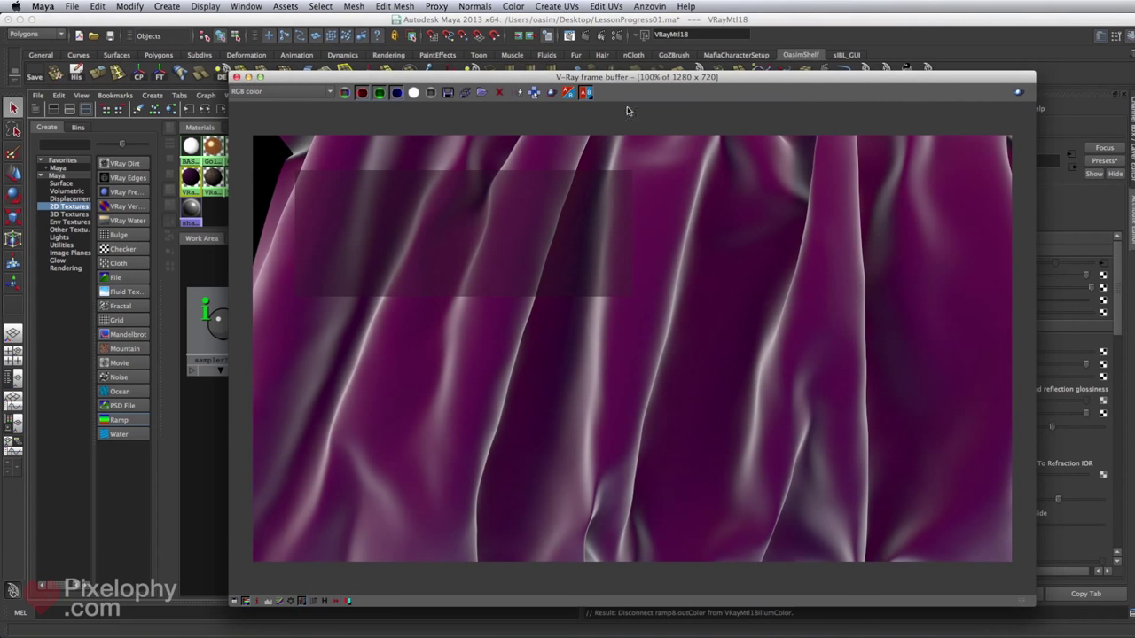
pyautogui.click(519, 93)
pyautogui.click(1017, 95)
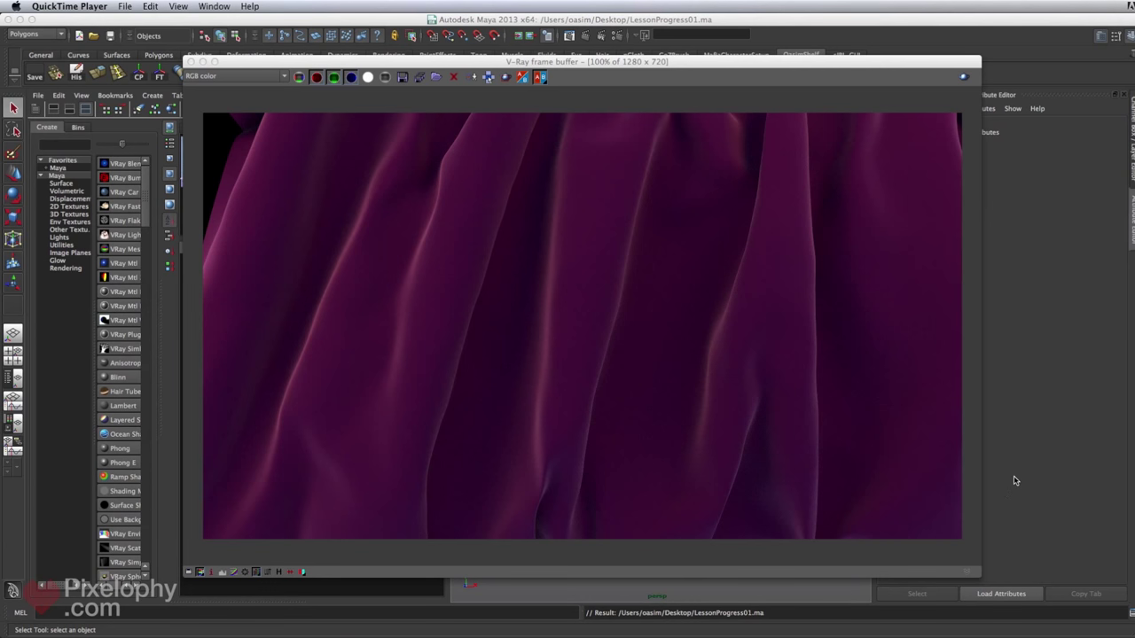
# - Compare the curtain render in the V-Ray frame buffer with the one in the Render View
pyautogui.moveTo(723, 63); pyautogui.dragTo(729, 68)
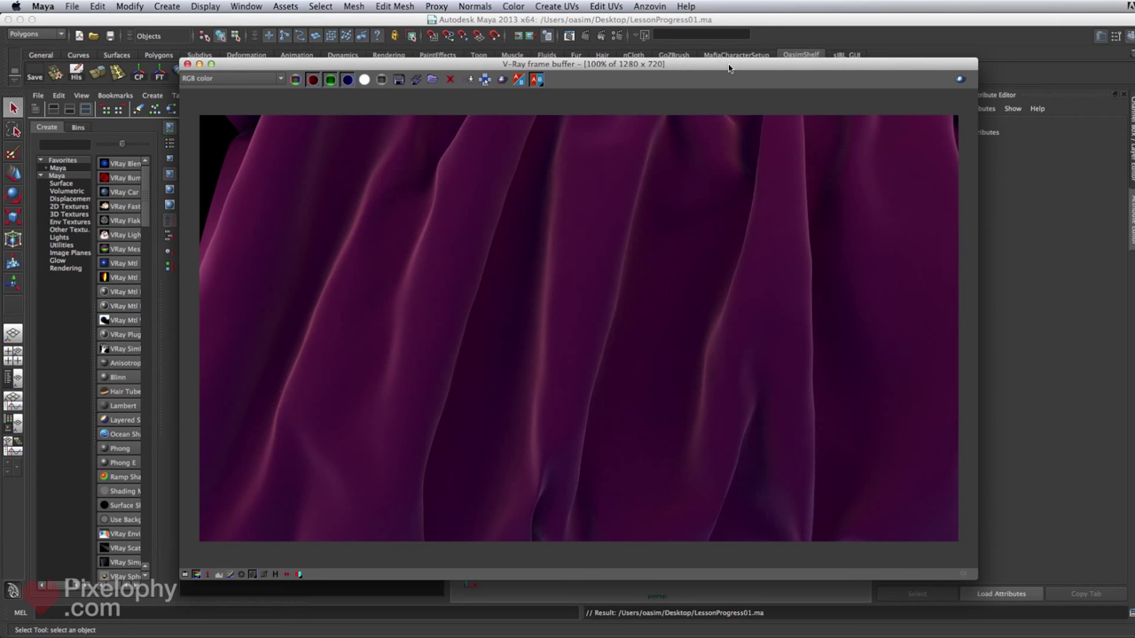
pyautogui.moveTo(729, 633); pyautogui.dragTo(687, 73)
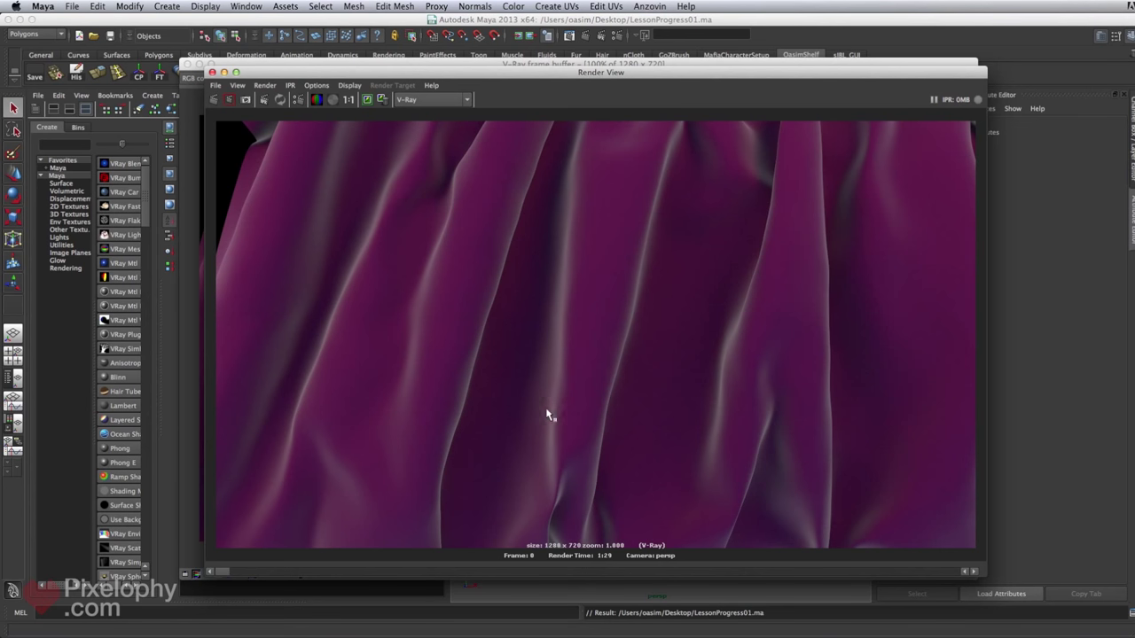
pyautogui.moveTo(849, 74); pyautogui.dragTo(838, 636)
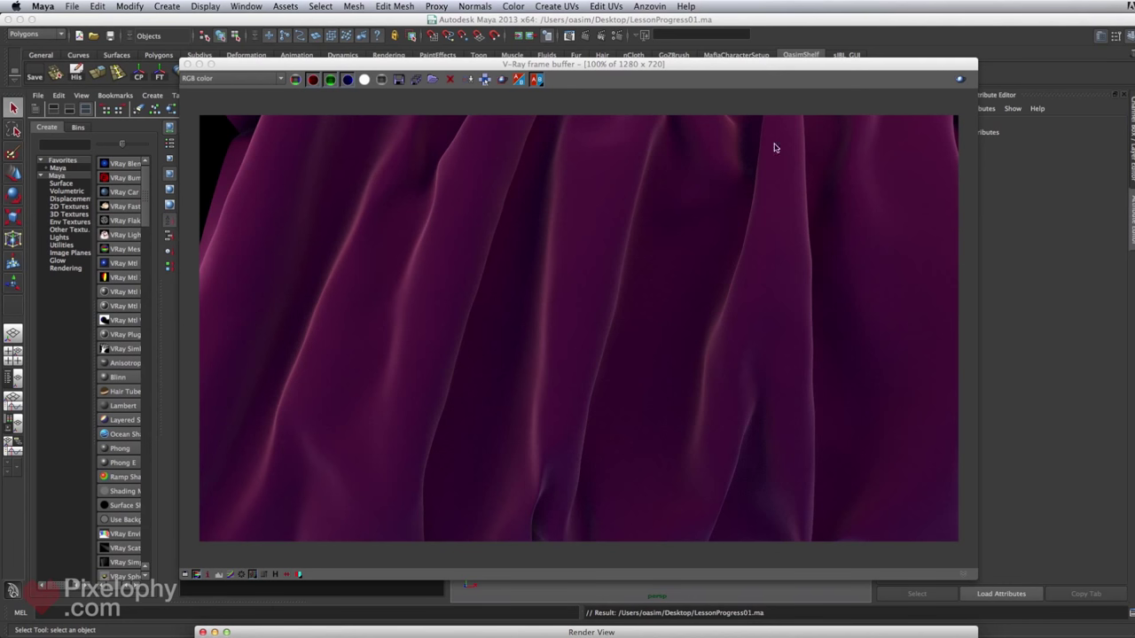
pyautogui.doubleClick(808, 68)
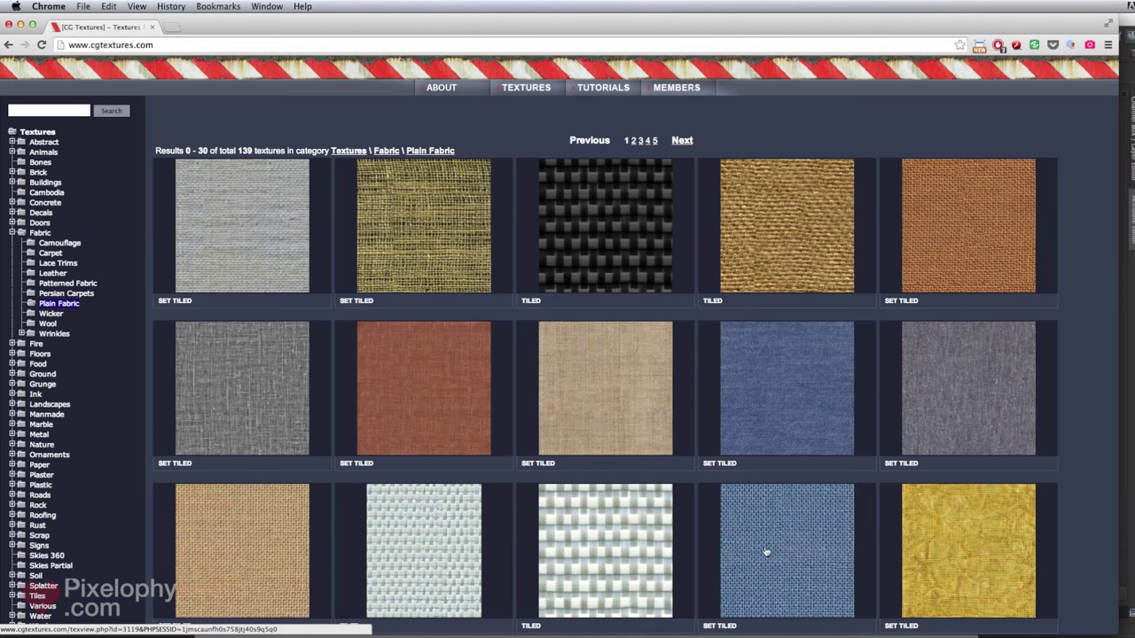
# - Leave the texture website, switch to Photoshop and desaturate the blue fabric texture FabricPlain0007_3_S.jpg
pyautogui.click(19, 26)
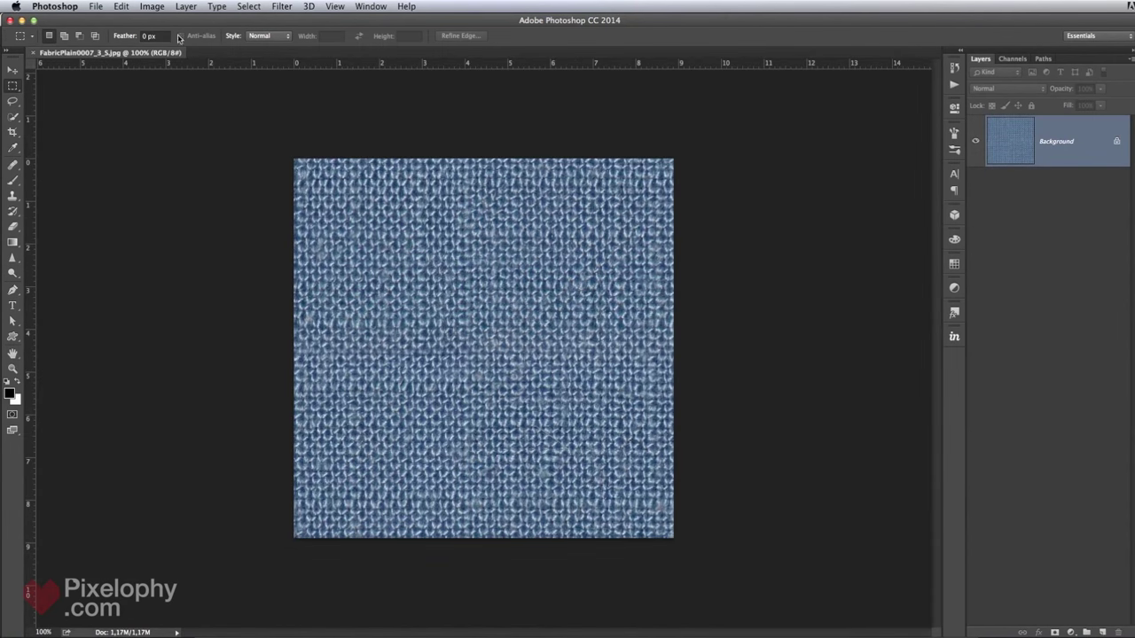
pyautogui.click(152, 6)
pyautogui.moveTo(176, 40)
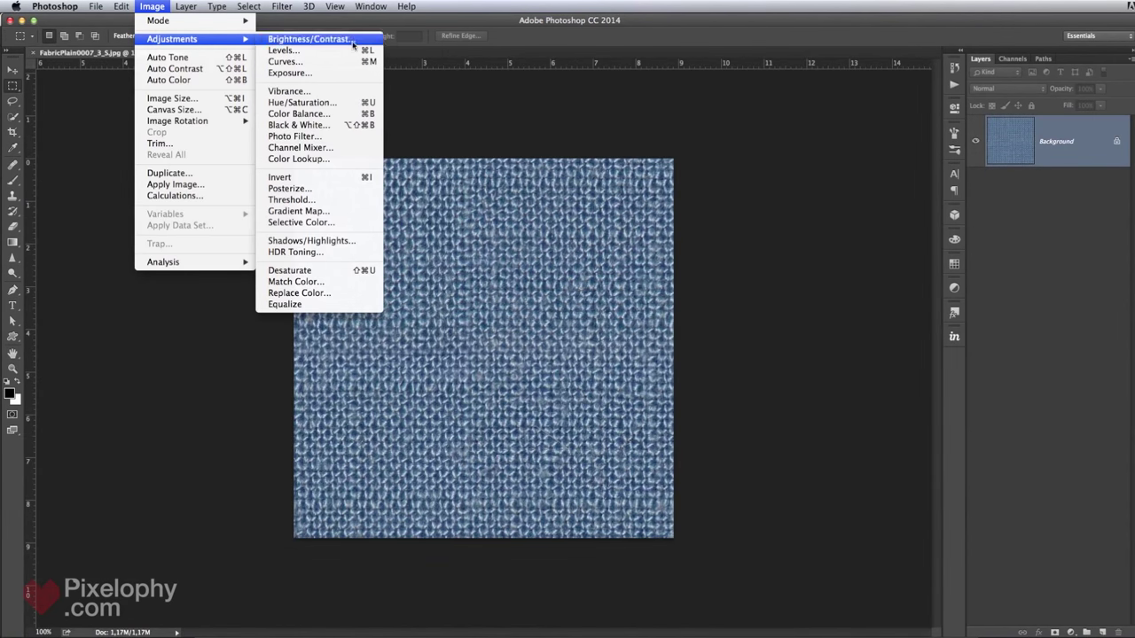
pyautogui.click(298, 270)
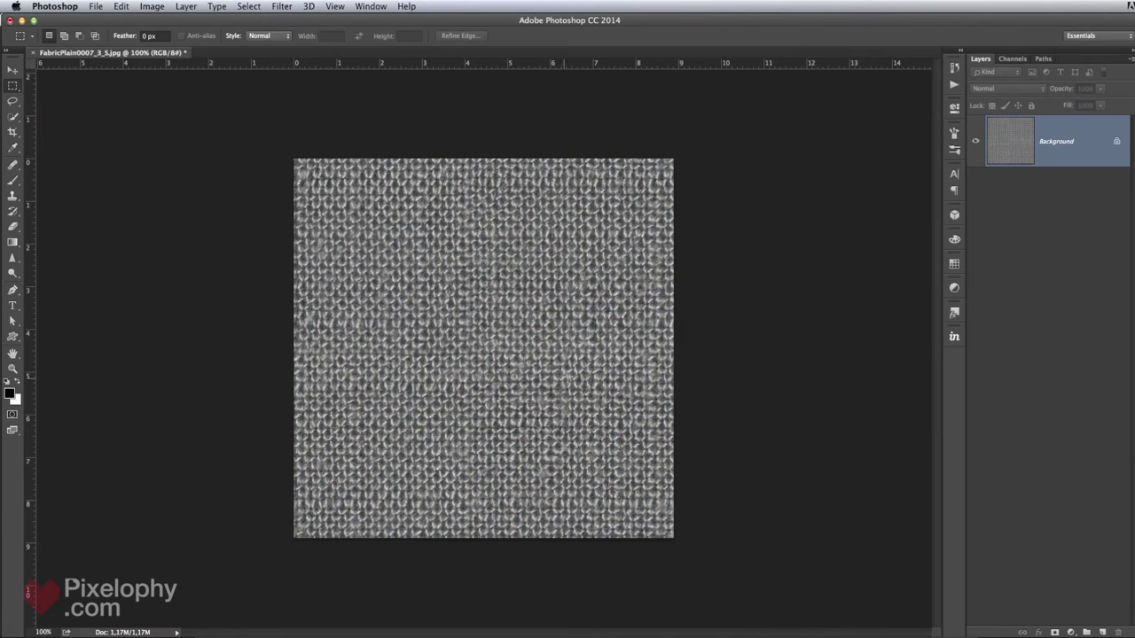
# - Add a Levels adjustment above the desaturated fabric with input levels 48 for black and 242 for white, and select the Background layer
pyautogui.press('super+equal')
pyautogui.press('super+equal')
pyautogui.press('super+equal')
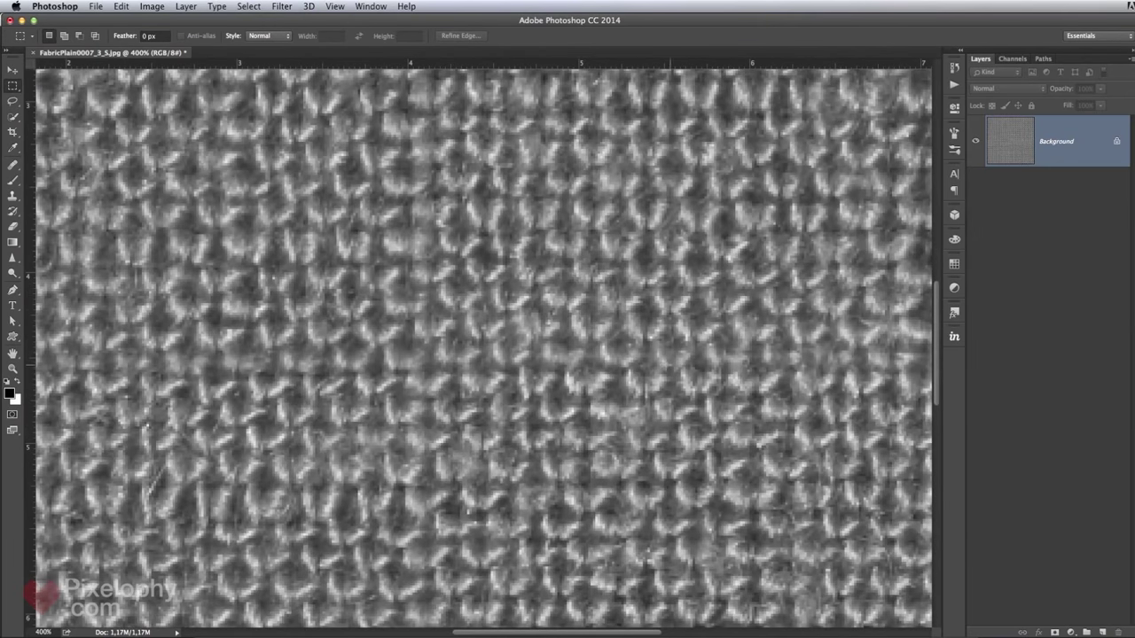
pyautogui.click(953, 287)
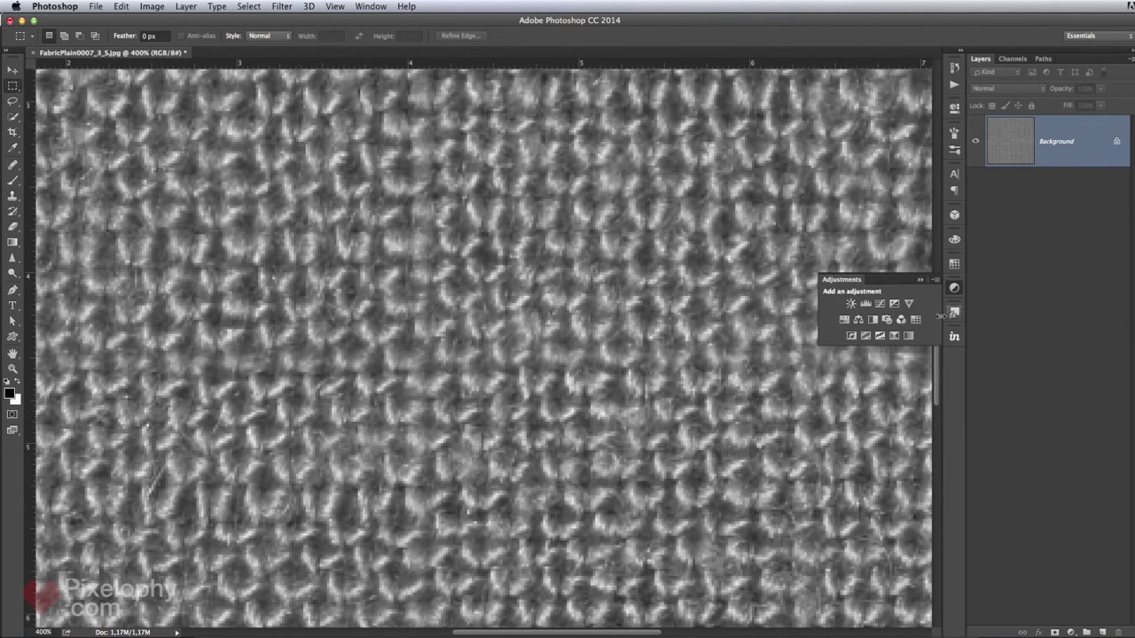
pyautogui.click(865, 304)
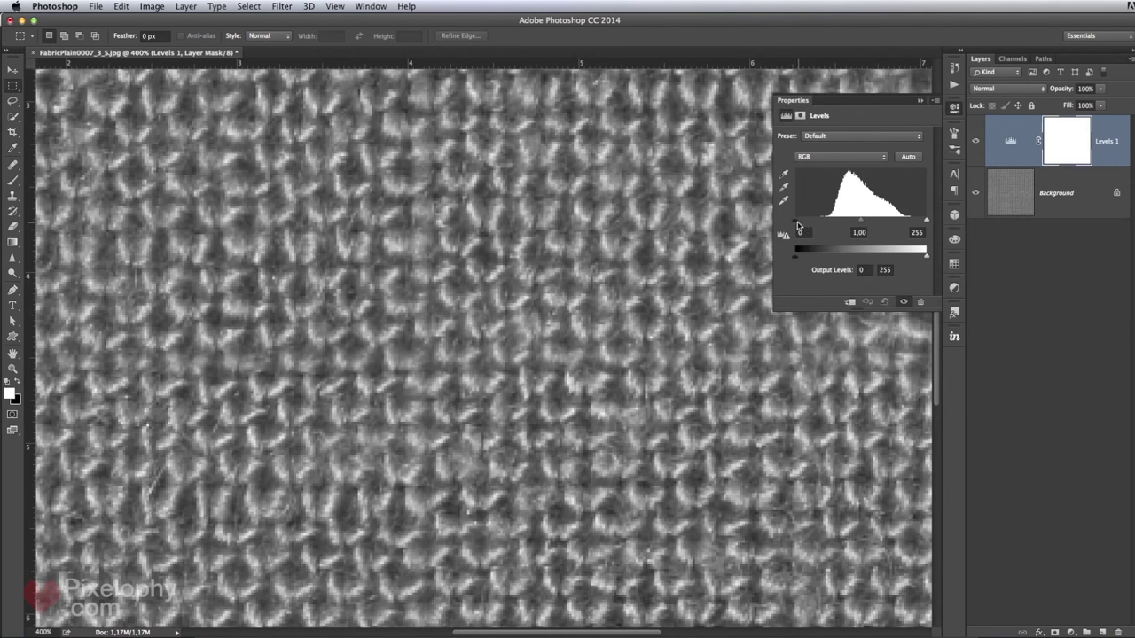
pyautogui.moveTo(794, 219); pyautogui.dragTo(814, 223)
pyautogui.moveTo(925, 221); pyautogui.dragTo(919, 222)
pyautogui.moveTo(814, 223); pyautogui.dragTo(819, 223)
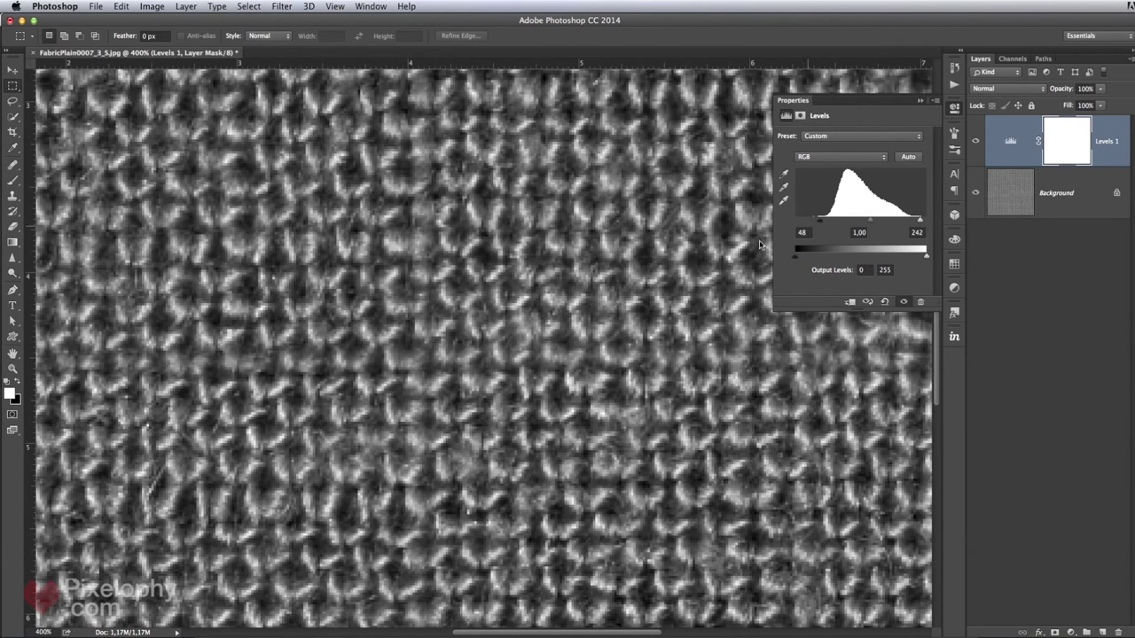
pyautogui.click(1061, 200)
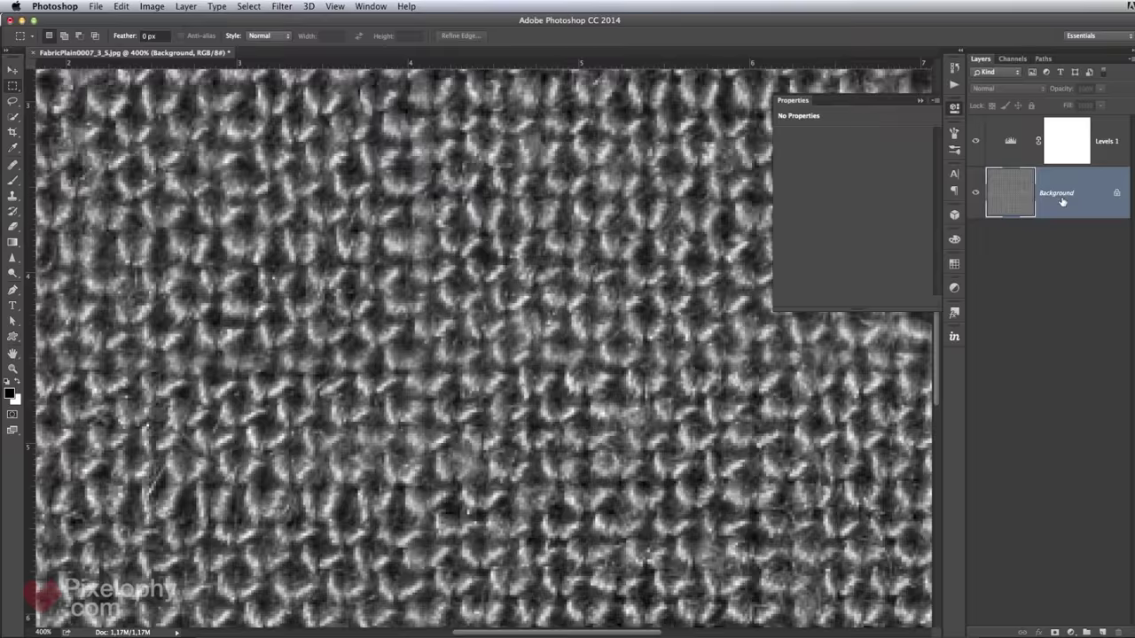
pyautogui.press('super+minus')
pyautogui.press('super+minus')
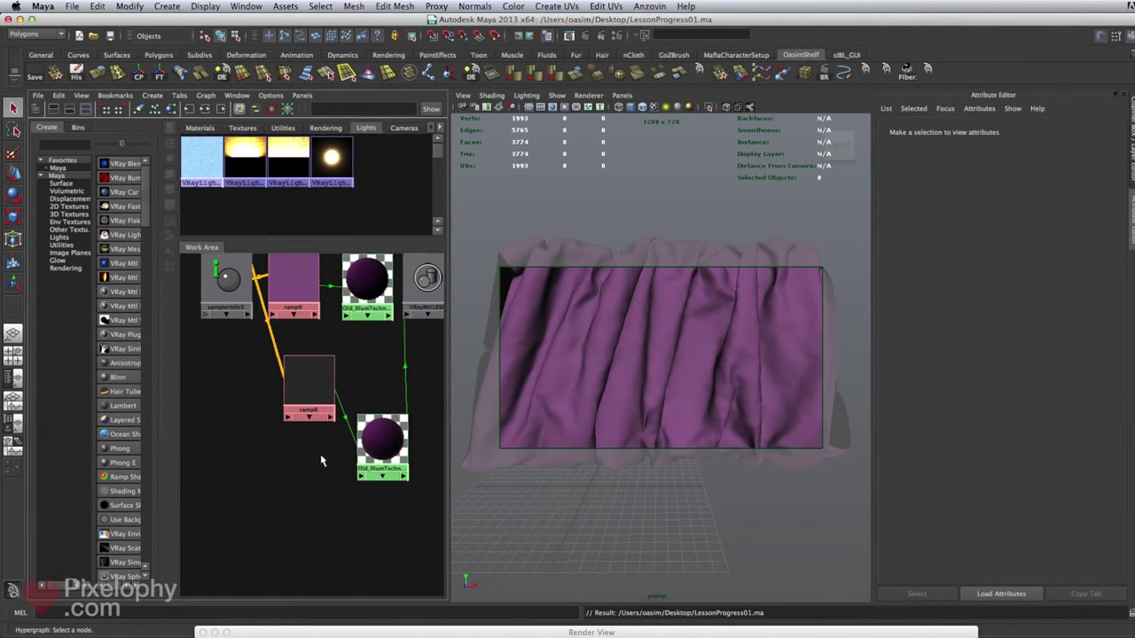
# - Switch to Maya, assign a File texture to Old_IllumTechniquw1's bump map and arrange its nodes above the sampler info and ramp9
pyautogui.keyDown('alt'); pyautogui.moveTo(320, 460); pyautogui.dragTo(337, 512, button='middle'); pyautogui.keyUp('alt')
pyautogui.keyDown('alt'); pyautogui.moveTo(337, 511); pyautogui.dragTo(309, 492, button='right'); pyautogui.keyUp('alt')
pyautogui.keyDown('alt'); pyautogui.moveTo(310, 491); pyautogui.dragTo(368, 485, button='middle'); pyautogui.keyUp('alt')
pyautogui.keyDown('alt'); pyautogui.moveTo(391, 414); pyautogui.dragTo(344, 471, button='middle'); pyautogui.keyUp('alt')
pyautogui.keyDown('alt'); pyautogui.moveTo(344, 471); pyautogui.dragTo(380, 476, button='right'); pyautogui.keyUp('alt')
pyautogui.keyDown('alt'); pyautogui.moveTo(380, 476); pyautogui.dragTo(400, 511, button='middle'); pyautogui.keyUp('alt')
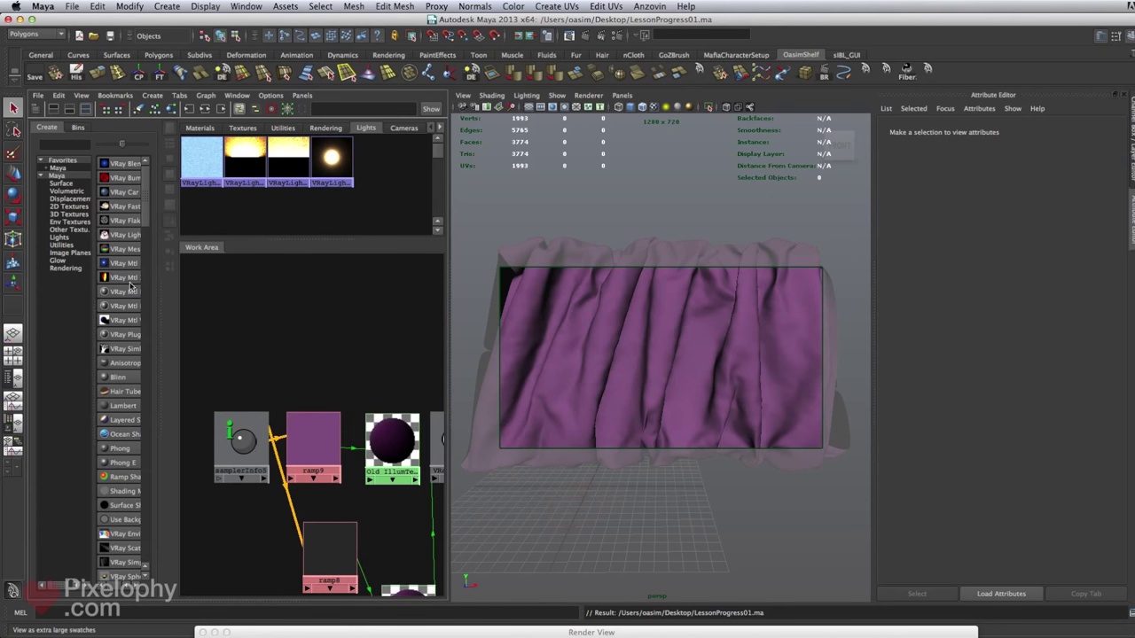
pyautogui.click(392, 441)
pyautogui.moveTo(1117, 306); pyautogui.dragTo(1082, 448)
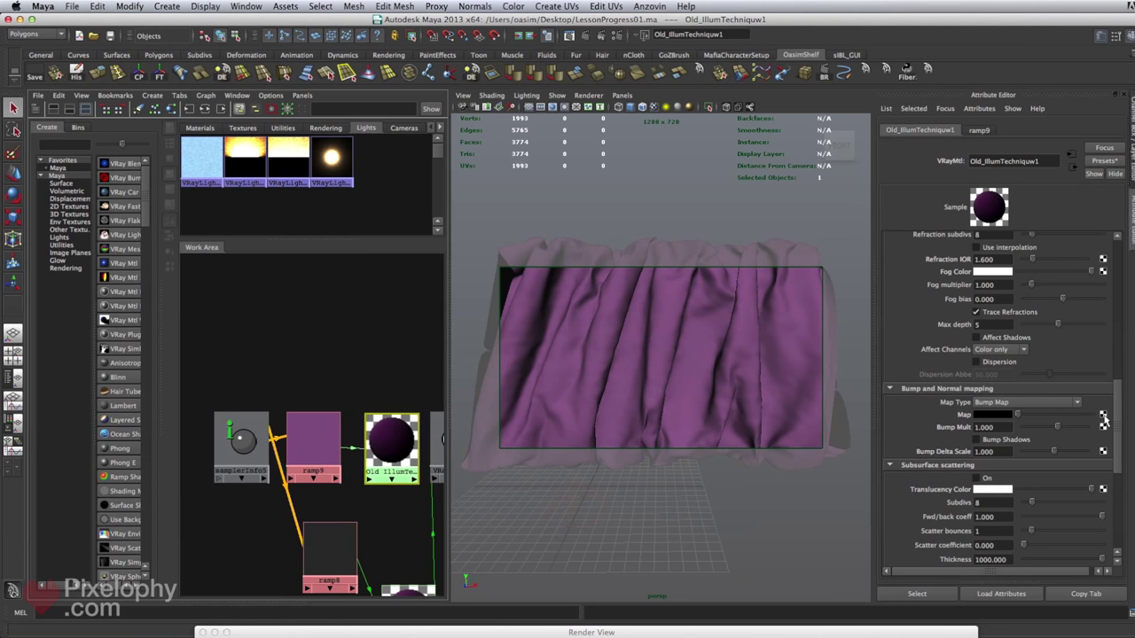
pyautogui.click(1102, 415)
pyautogui.moveTo(1041, 244); pyautogui.dragTo(762, 131)
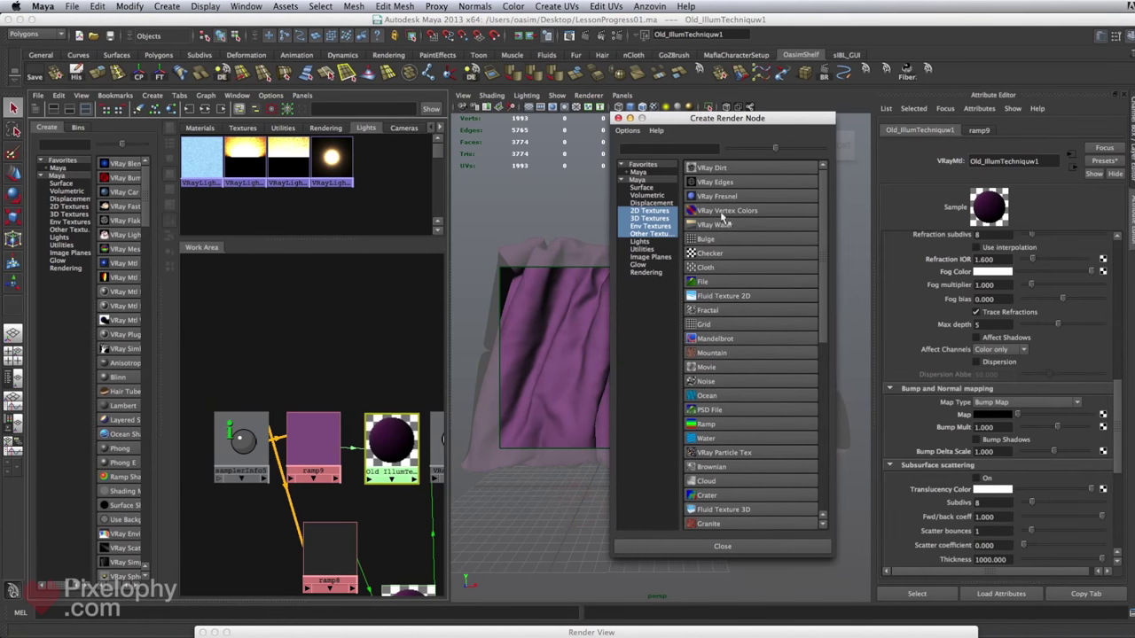
pyautogui.click(716, 298)
pyautogui.moveTo(338, 434); pyautogui.dragTo(318, 292)
pyautogui.moveTo(195, 502); pyautogui.dragTo(259, 283)
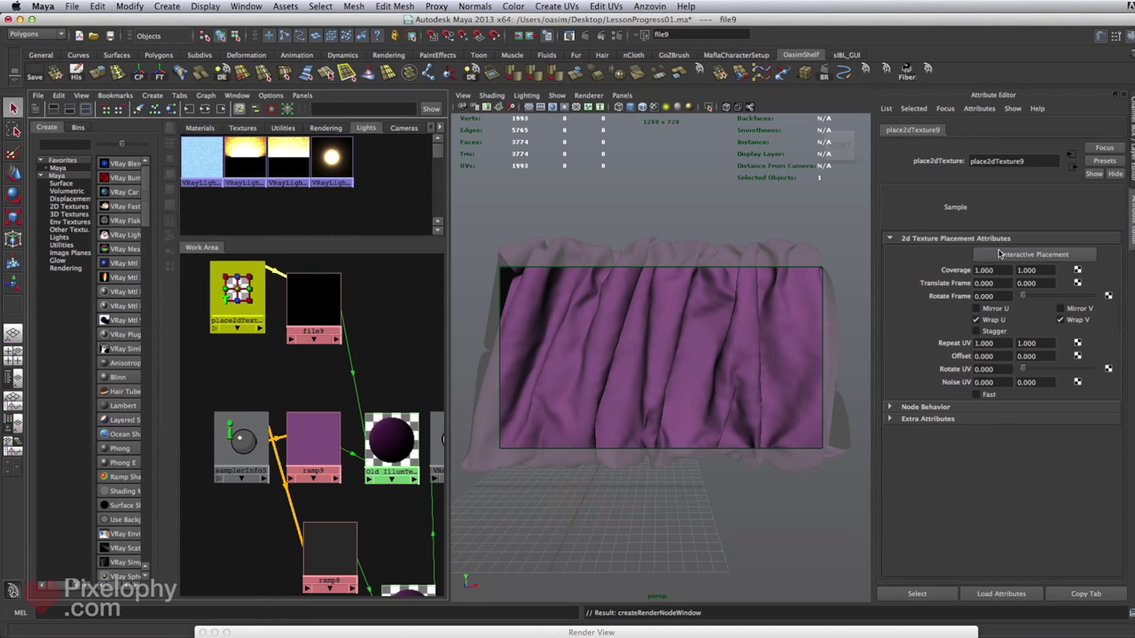
# - Turn the file texture's filter type Off and load FabricPlain0007_3_Bump.jpg from the Desktop as its image
pyautogui.click(309, 302)
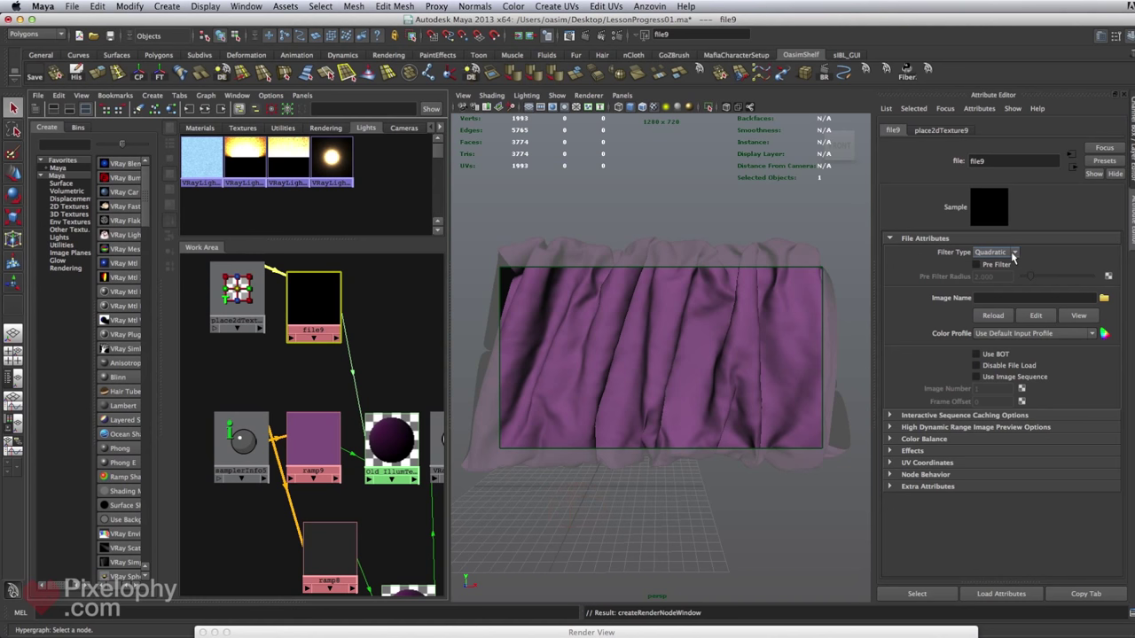
pyautogui.click(1007, 255)
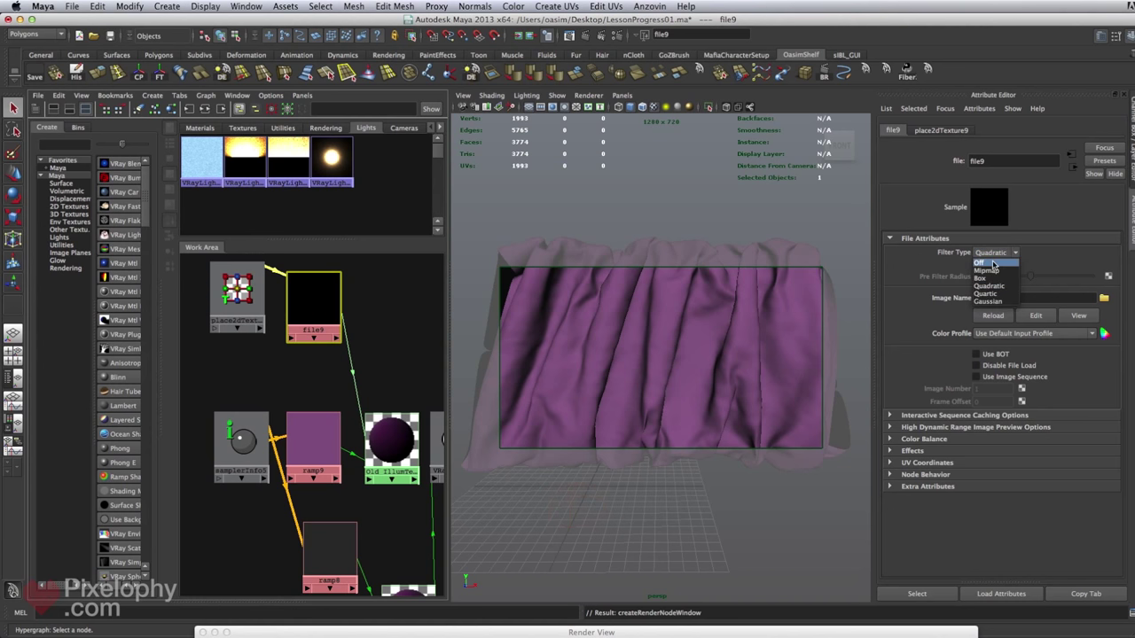
pyautogui.click(993, 263)
pyautogui.click(1104, 299)
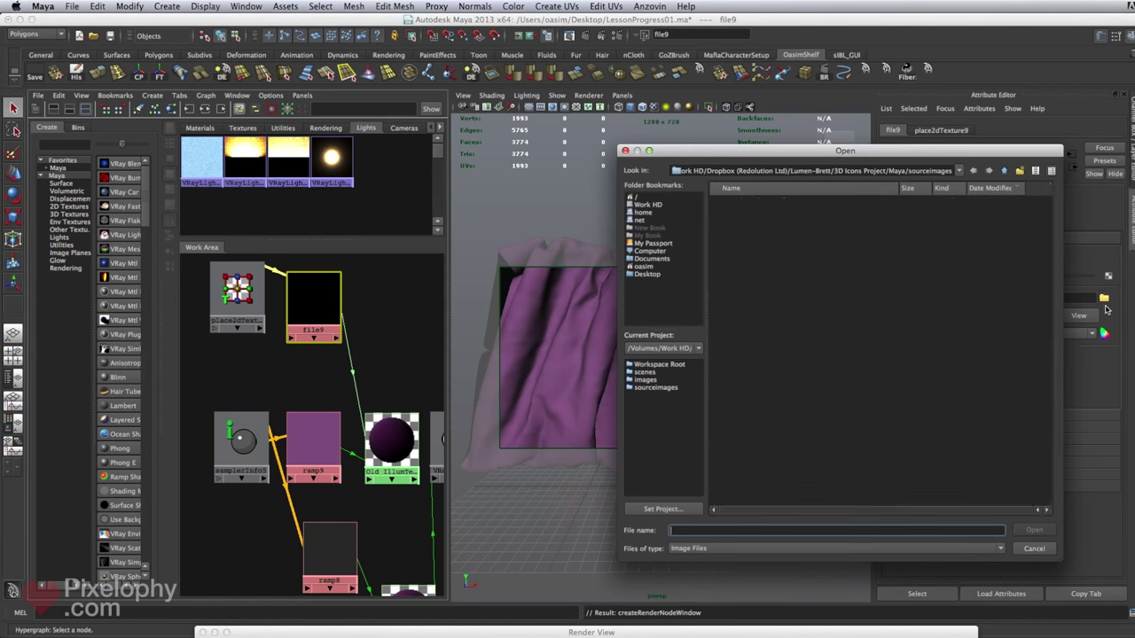
pyautogui.click(649, 273)
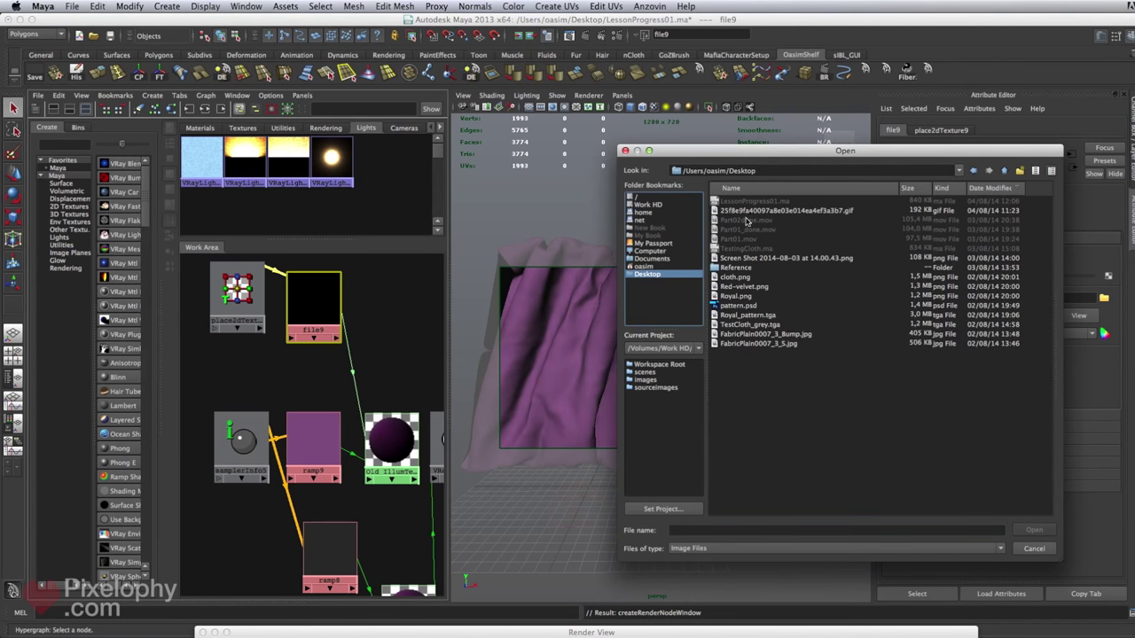
pyautogui.click(767, 335)
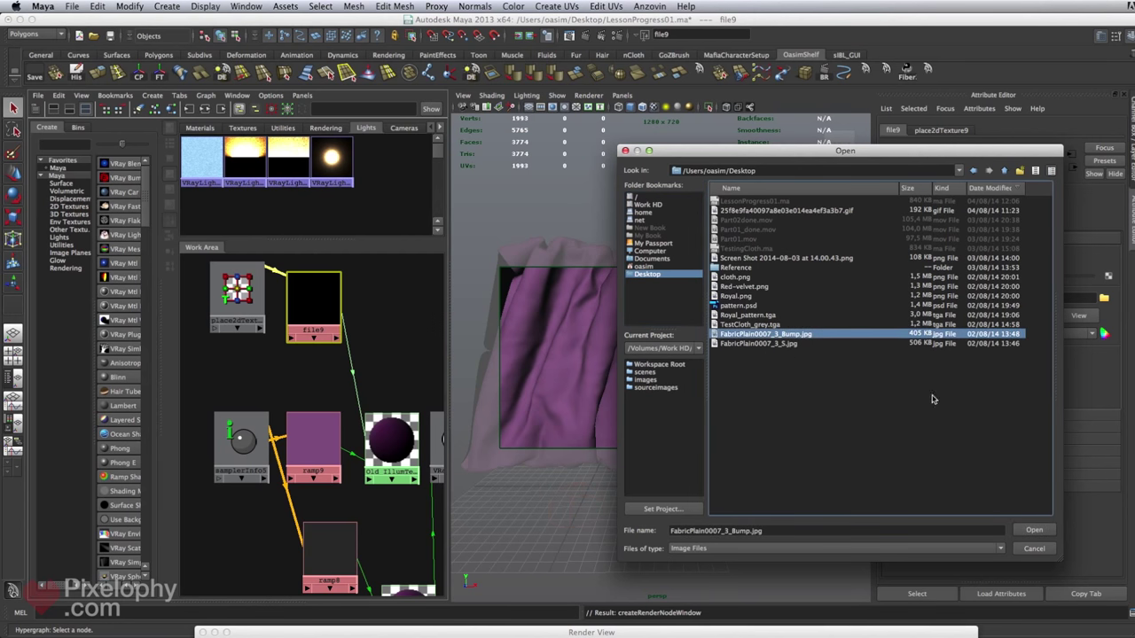
pyautogui.click(1034, 529)
# - Set the bump texture's Repeat UV to 15 by 15 in its 2D placement node
pyautogui.click(239, 288)
pyautogui.click(999, 345)
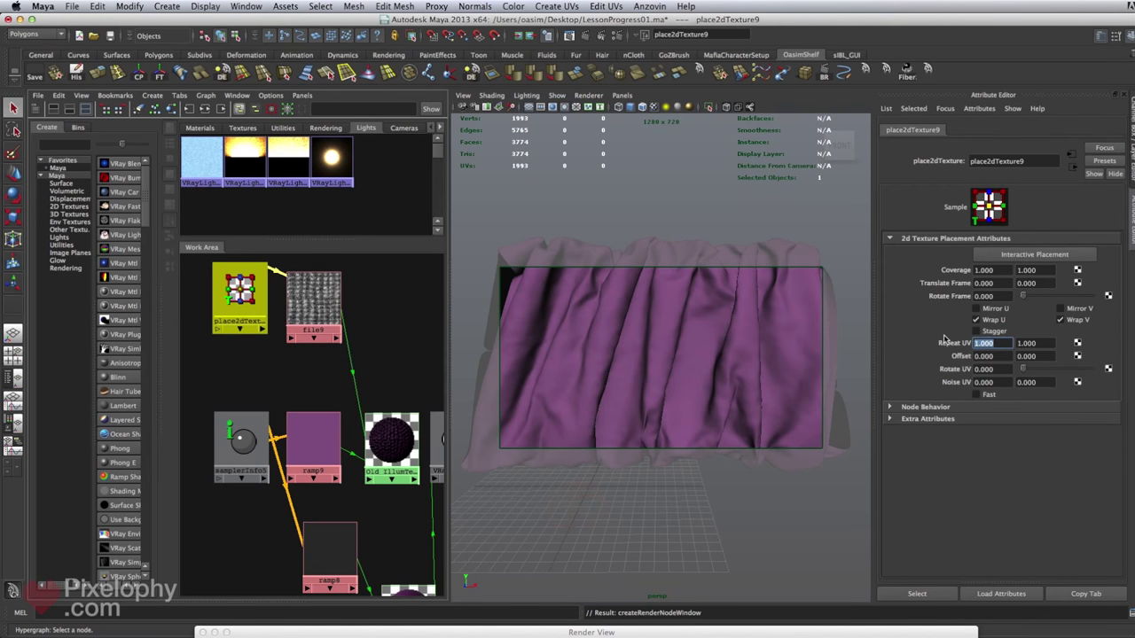
pyautogui.write('15')
pyautogui.press('Return')
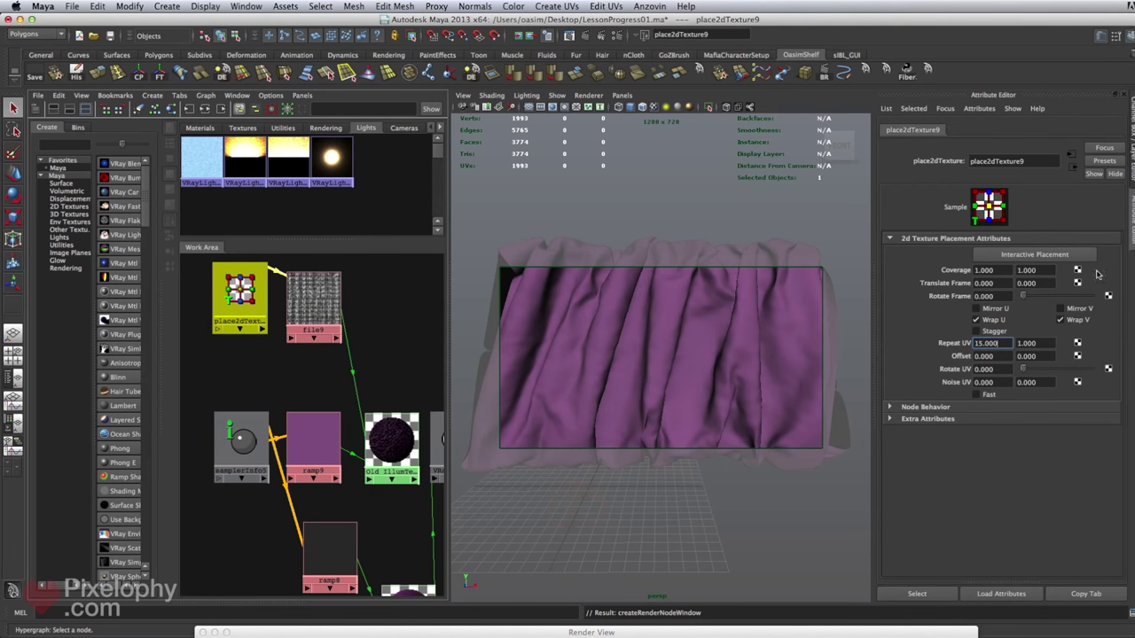
pyautogui.press('Tab')
pyautogui.write('15')
pyautogui.press('Return')
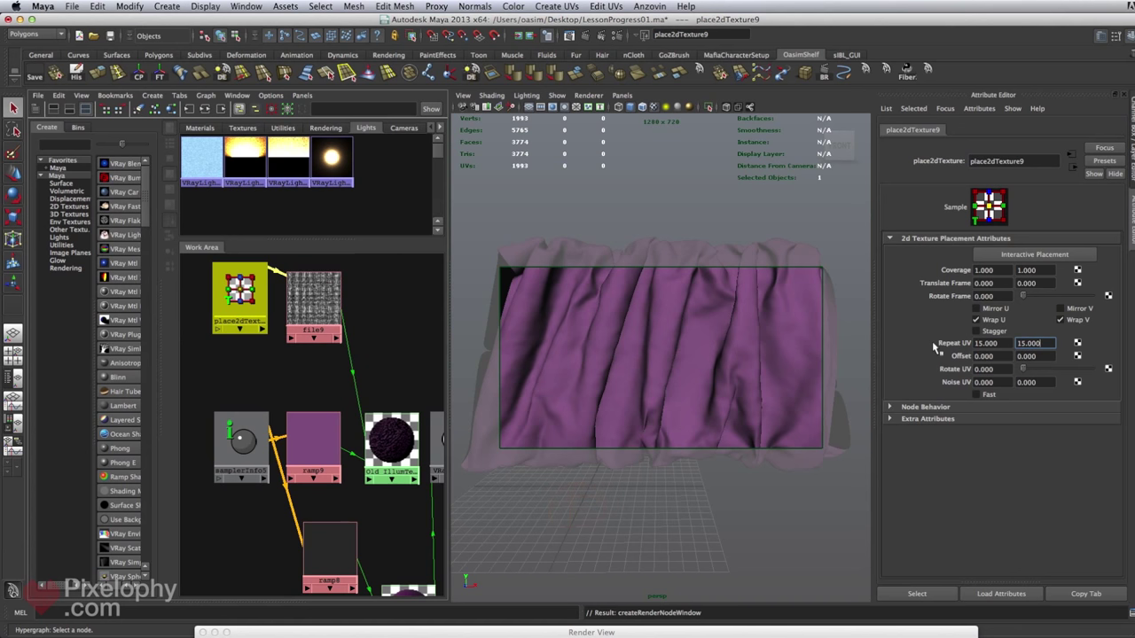
# - Set Old_IllumTechniquw1's Bump Mult to 0.05
pyautogui.click(404, 445)
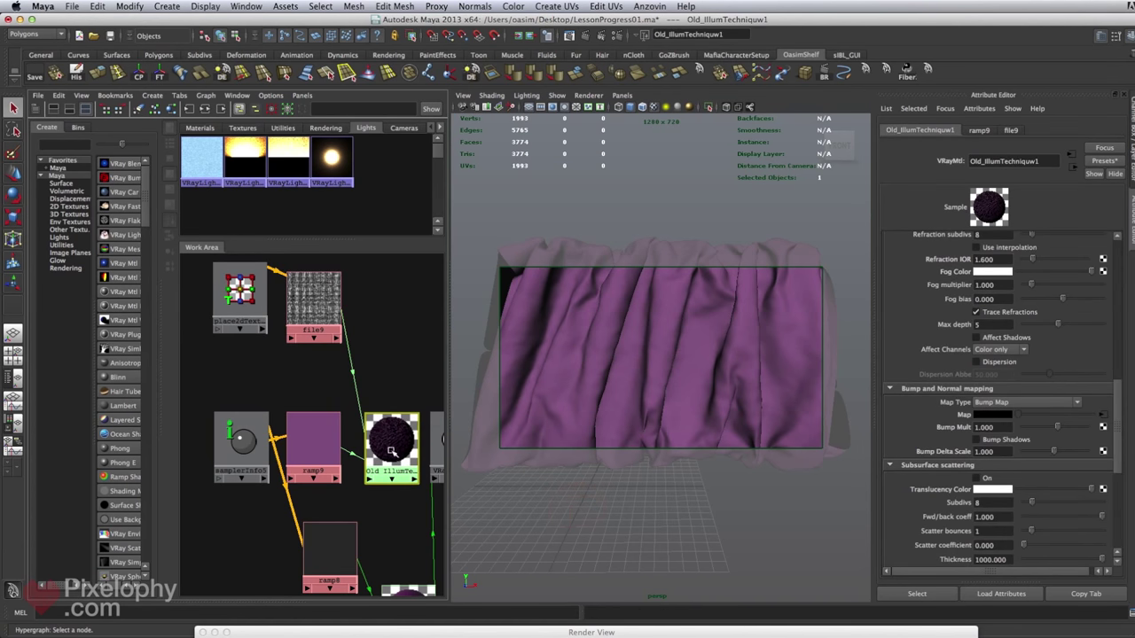
pyautogui.click(392, 447)
pyautogui.moveTo(1000, 425); pyautogui.dragTo(939, 432)
pyautogui.press('BackSpace')
pyautogui.press('Return')
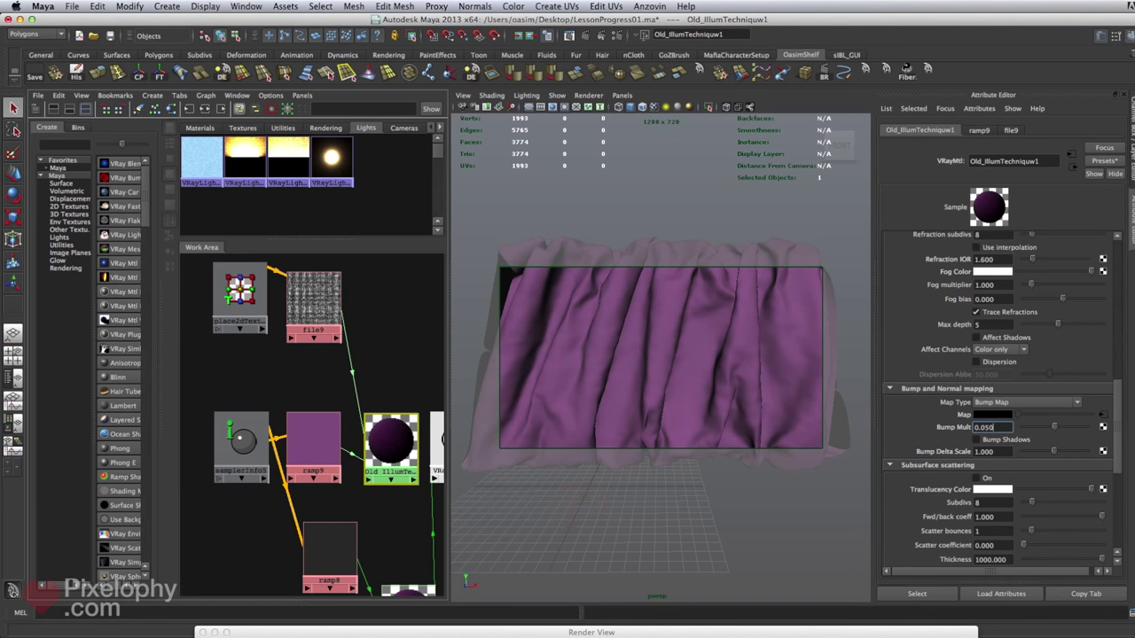
# - Turn on region rendering in the V-Ray frame buffer and render the region of the curtain
pyautogui.click(887, 632)
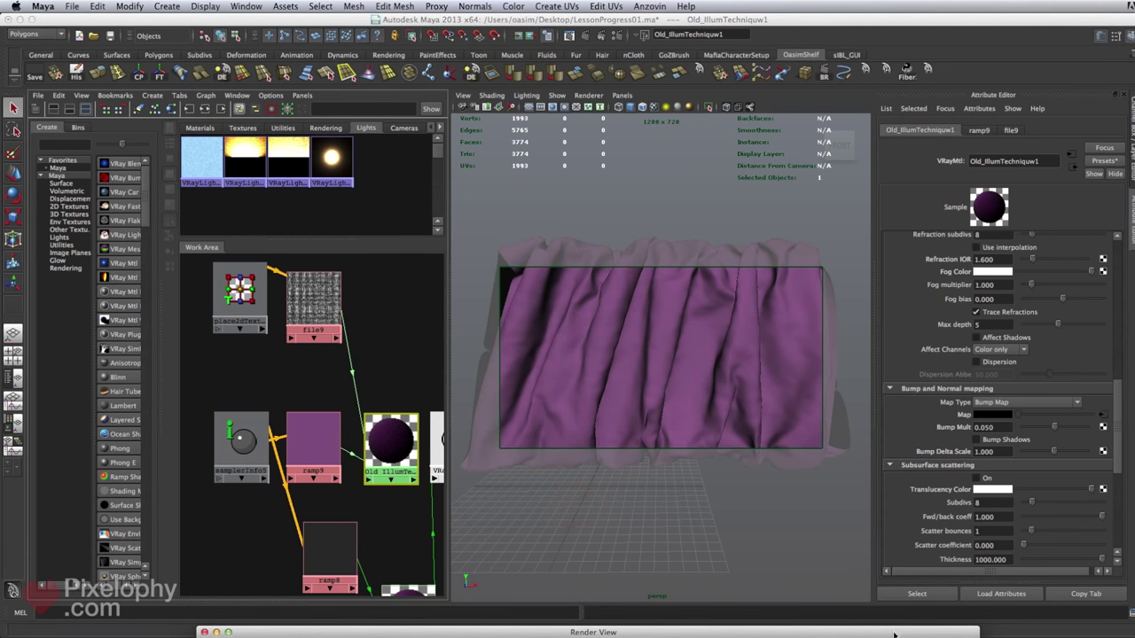
pyautogui.moveTo(891, 633); pyautogui.dragTo(939, 52)
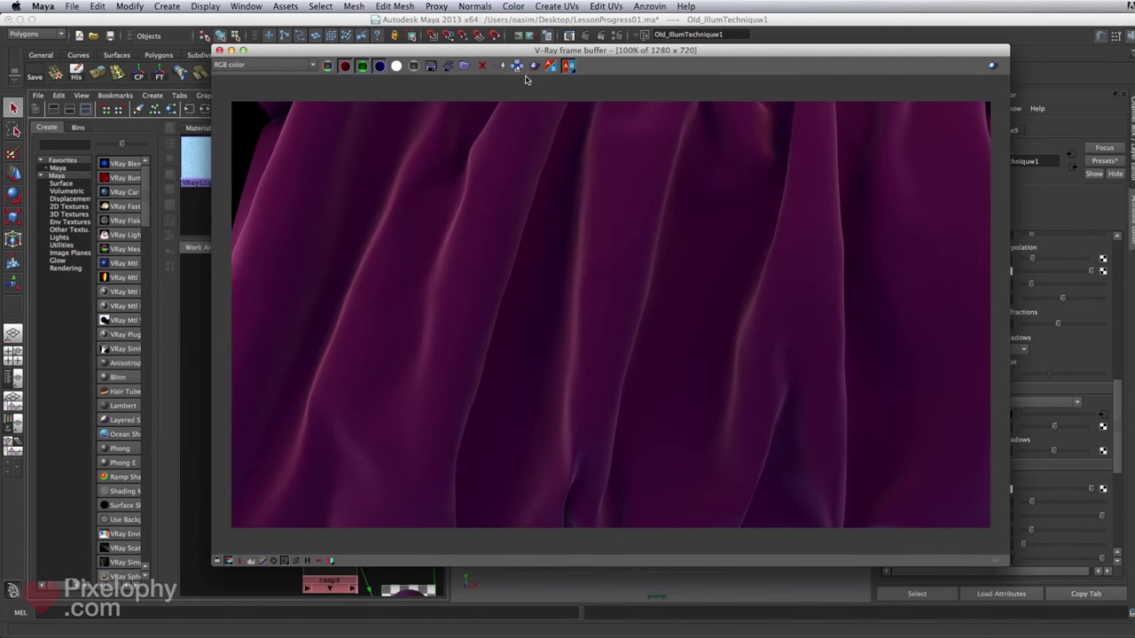
pyautogui.click(532, 66)
pyautogui.click(992, 68)
pyautogui.moveTo(774, 54); pyautogui.dragTo(812, 620)
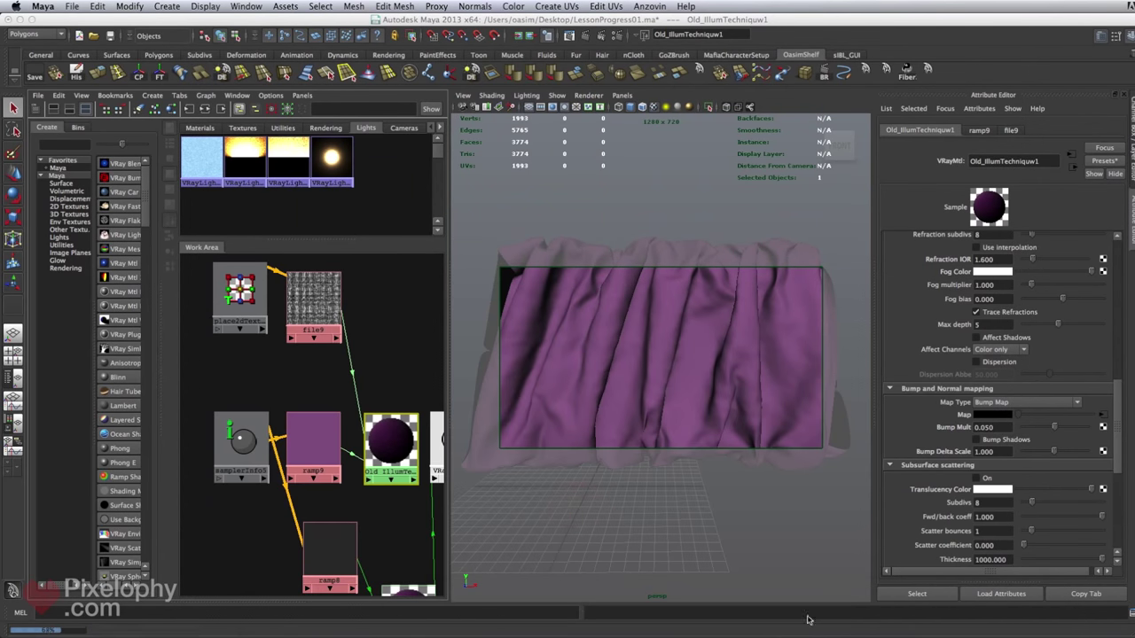
# - Raise the cloth material's Bump Mult to 0.1 and render the curtain region again
pyautogui.click(989, 429)
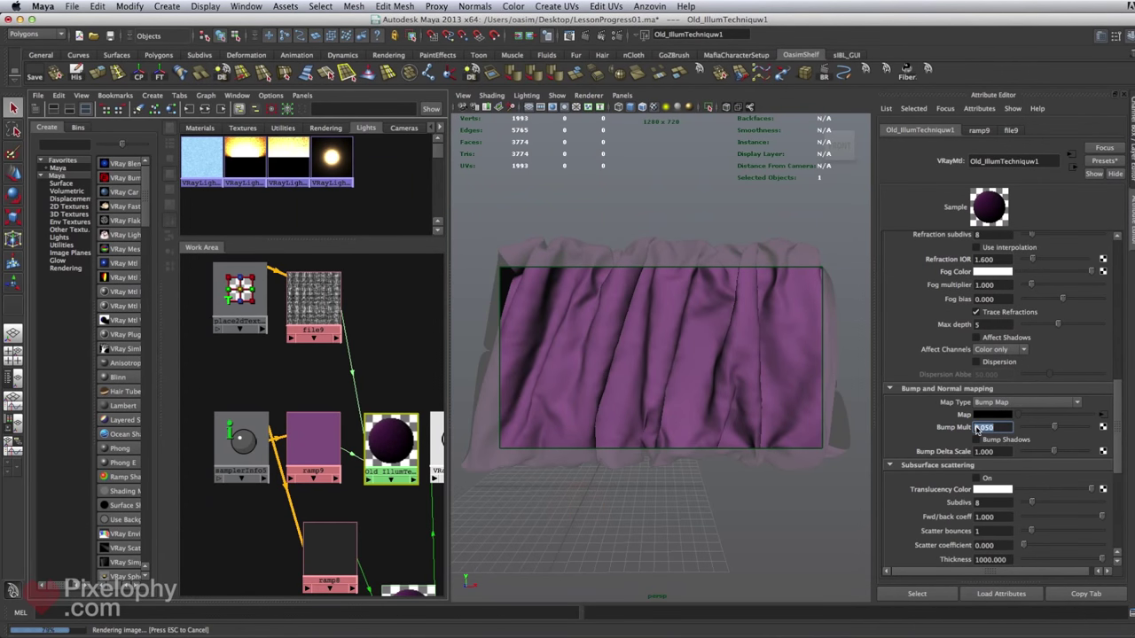
pyautogui.doubleClick(983, 429)
pyautogui.moveTo(882, 634); pyautogui.dragTo(906, 92)
pyautogui.click(1022, 102)
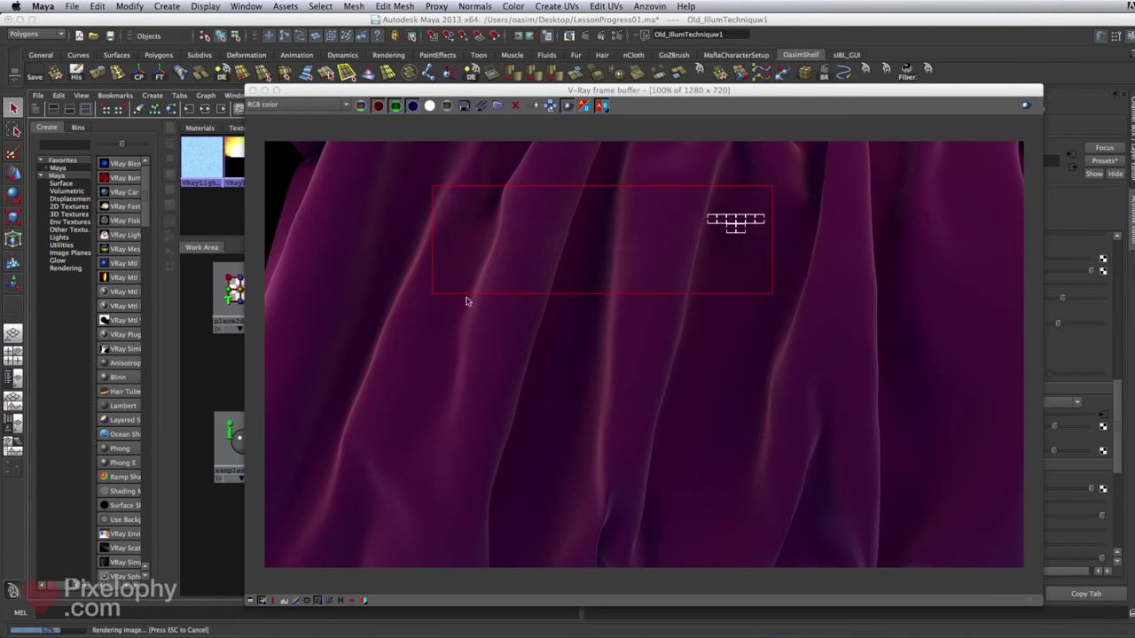
# - Set the bump texture's Repeat UV to 10 by 10 and re-render the region
pyautogui.moveTo(729, 93); pyautogui.dragTo(728, 634)
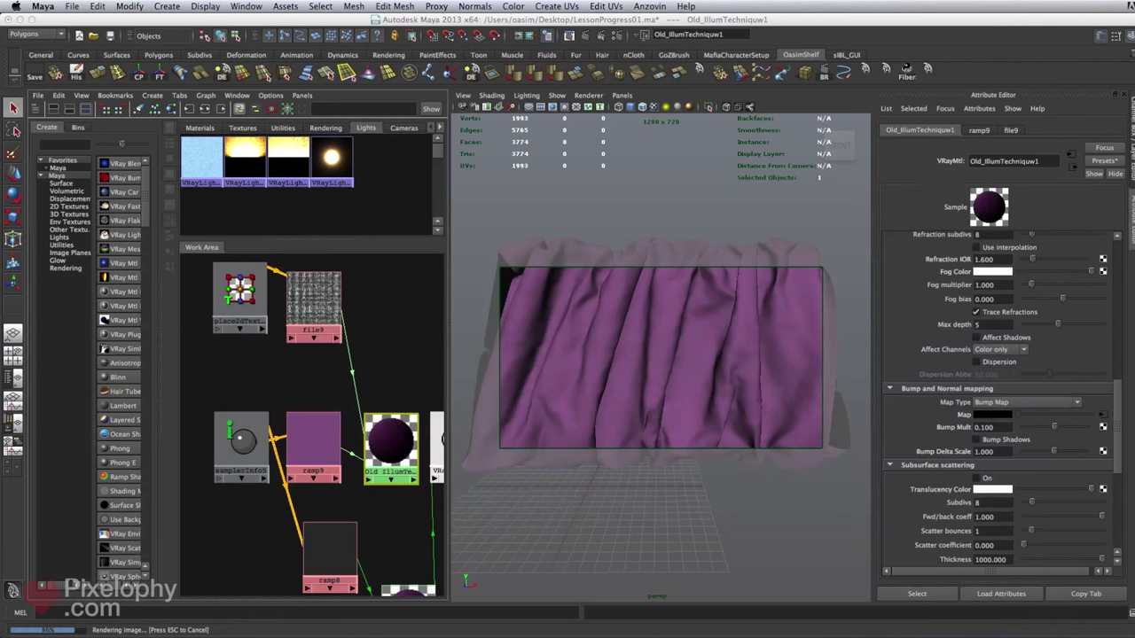
pyautogui.click(249, 299)
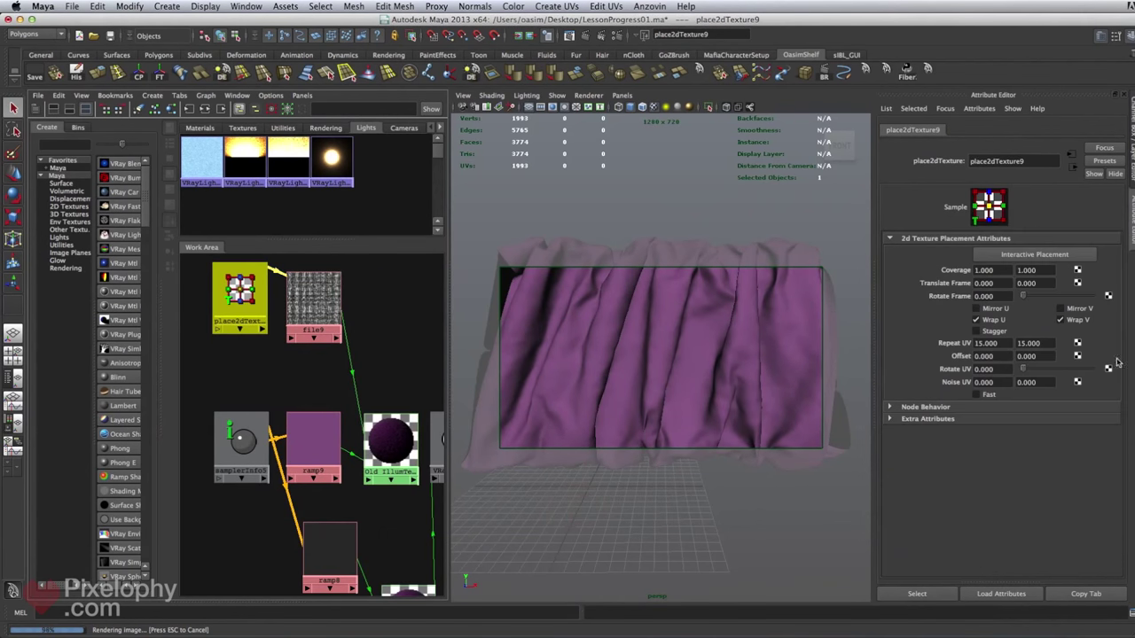
pyautogui.moveTo(1004, 343); pyautogui.dragTo(934, 331)
pyautogui.write('10')
pyautogui.press('Tab')
pyautogui.write('10')
pyautogui.press('Return')
pyautogui.moveTo(878, 637); pyautogui.dragTo(842, 96)
pyautogui.click(1026, 111)
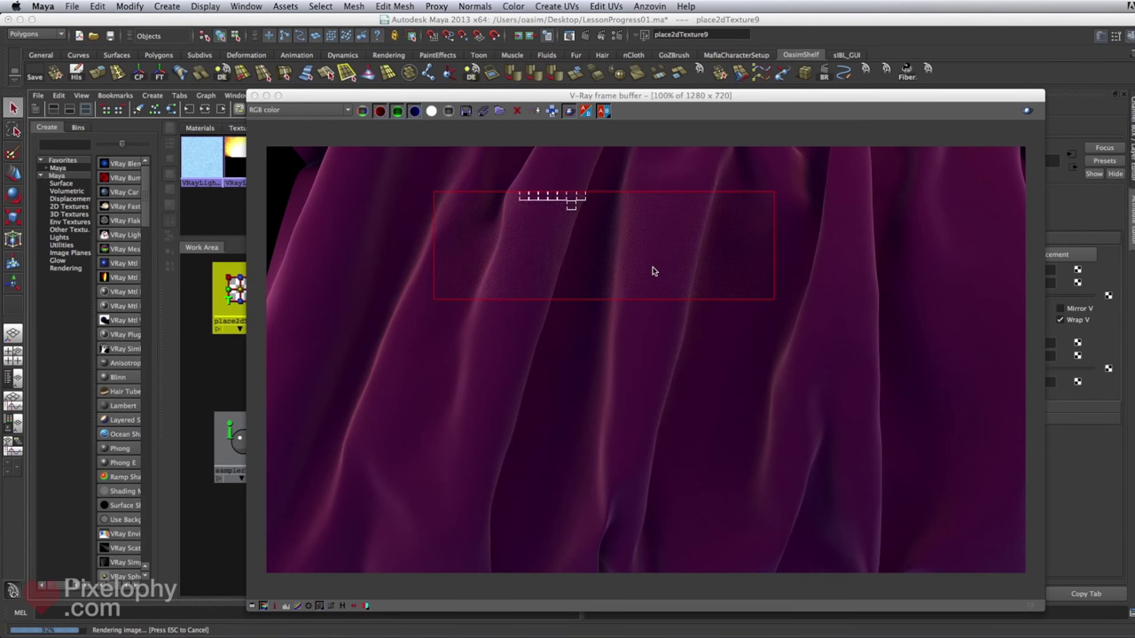
# - Set the bump texture's Repeat UV to 5 by 5 and check the weave in the region render
pyautogui.moveTo(782, 104); pyautogui.dragTo(768, 611)
pyautogui.moveTo(1006, 346); pyautogui.dragTo(878, 348)
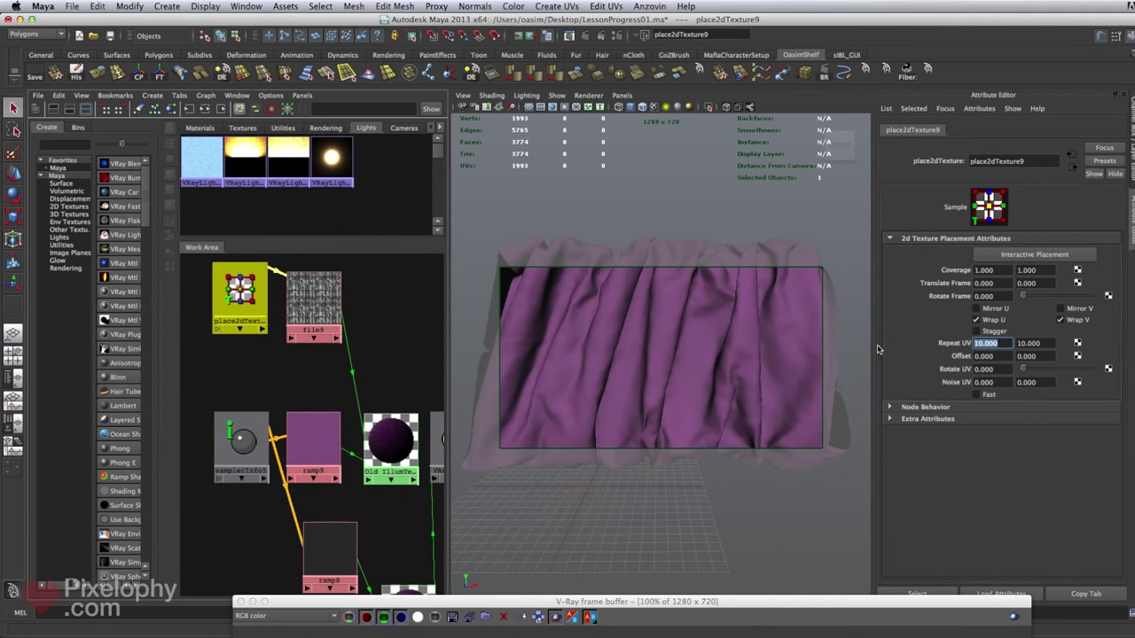
pyautogui.write('5')
pyautogui.press('Return')
pyautogui.doubleClick(1030, 343)
pyautogui.write('5')
pyautogui.press('Return')
pyautogui.moveTo(882, 604); pyautogui.dragTo(878, 90)
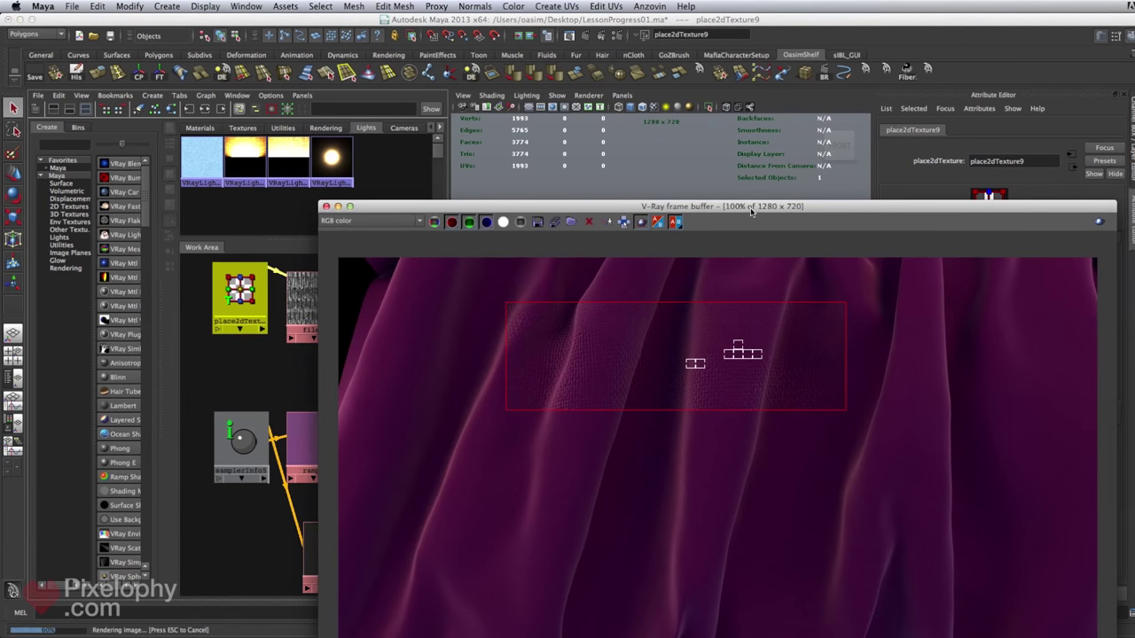
pyautogui.moveTo(749, 208); pyautogui.dragTo(702, 211)
# - Lower Old_IllumTechniquw1's Bump Mult to 0.05, render the region again and move the frame buffer out of the way
pyautogui.moveTo(494, 214); pyautogui.dragTo(437, 602)
pyautogui.click(391, 440)
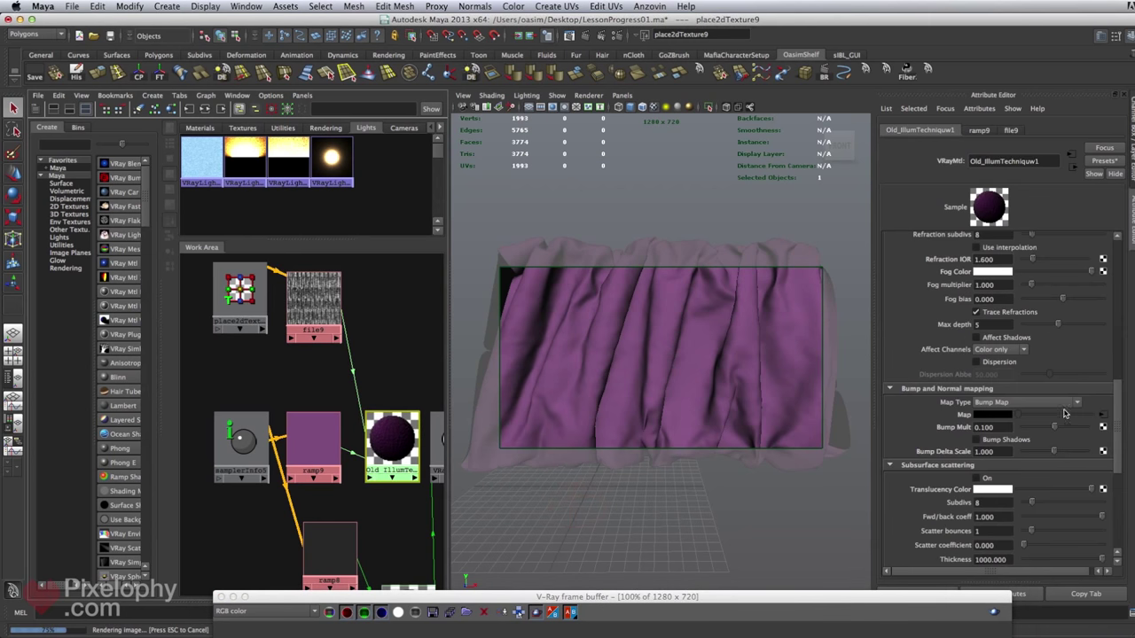
pyautogui.click(989, 428)
pyautogui.doubleClick(988, 428)
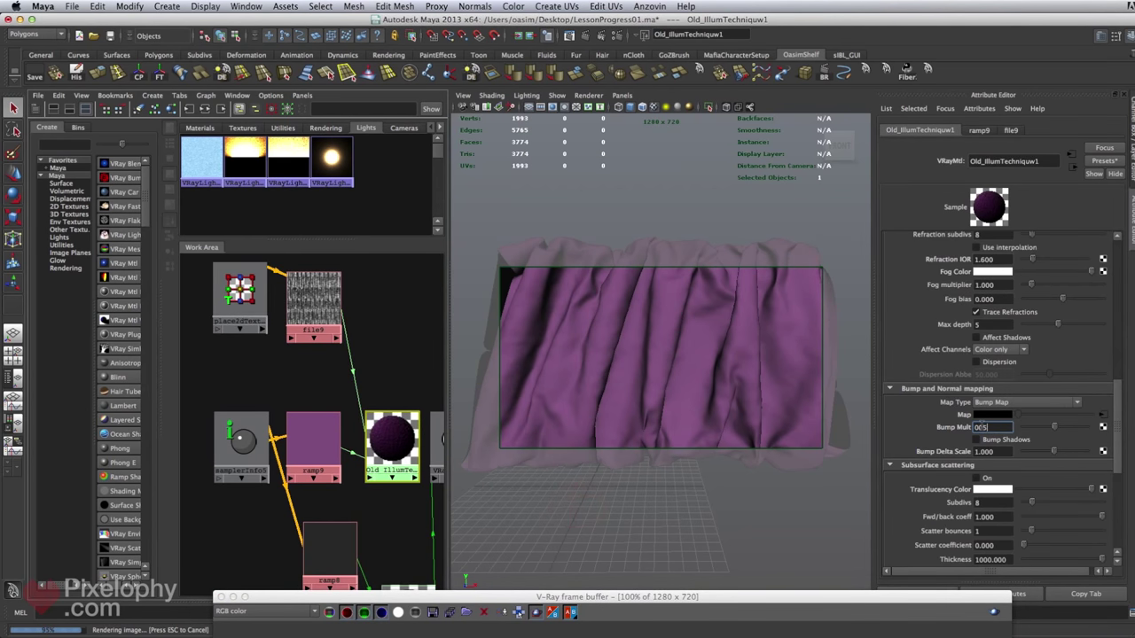
pyautogui.press('BackSpace')
pyautogui.press('BackSpace')
pyautogui.press('BackSpace')
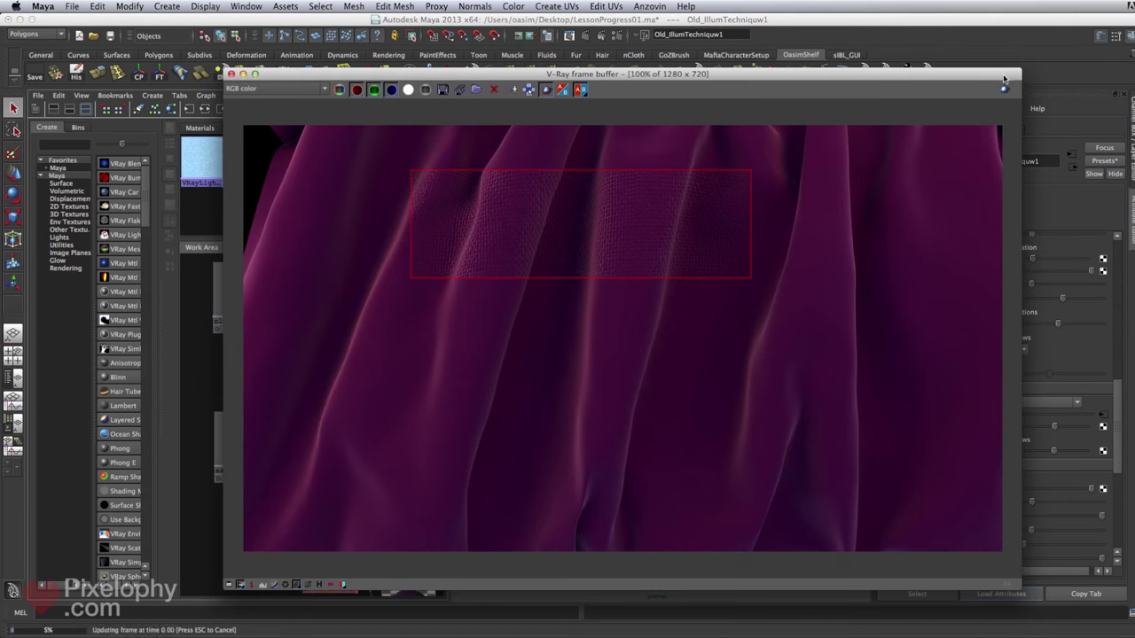
pyautogui.click(1002, 88)
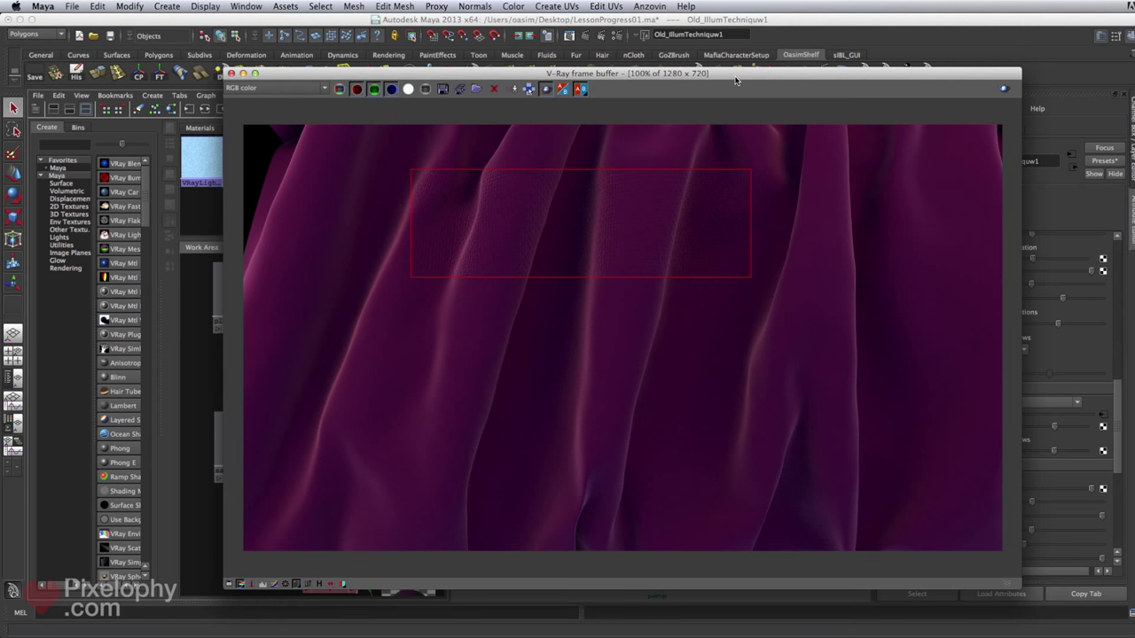
pyautogui.moveTo(744, 79); pyautogui.dragTo(724, 226)
pyautogui.moveTo(723, 284); pyautogui.dragTo(671, 623)
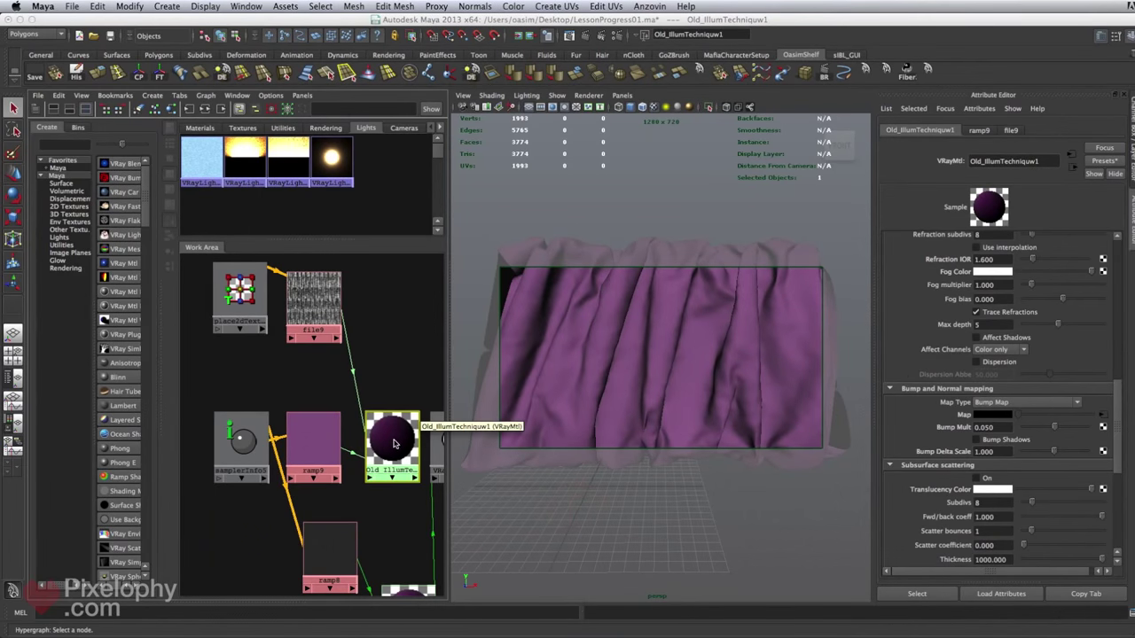
# - Delete the unused ramp8 node and bring up the basic parameters of the Old_IllumTechniquw1 material
pyautogui.keyDown('alt'); pyautogui.moveTo(397, 439); pyautogui.dragTo(378, 395, button='middle'); pyautogui.keyUp('alt')
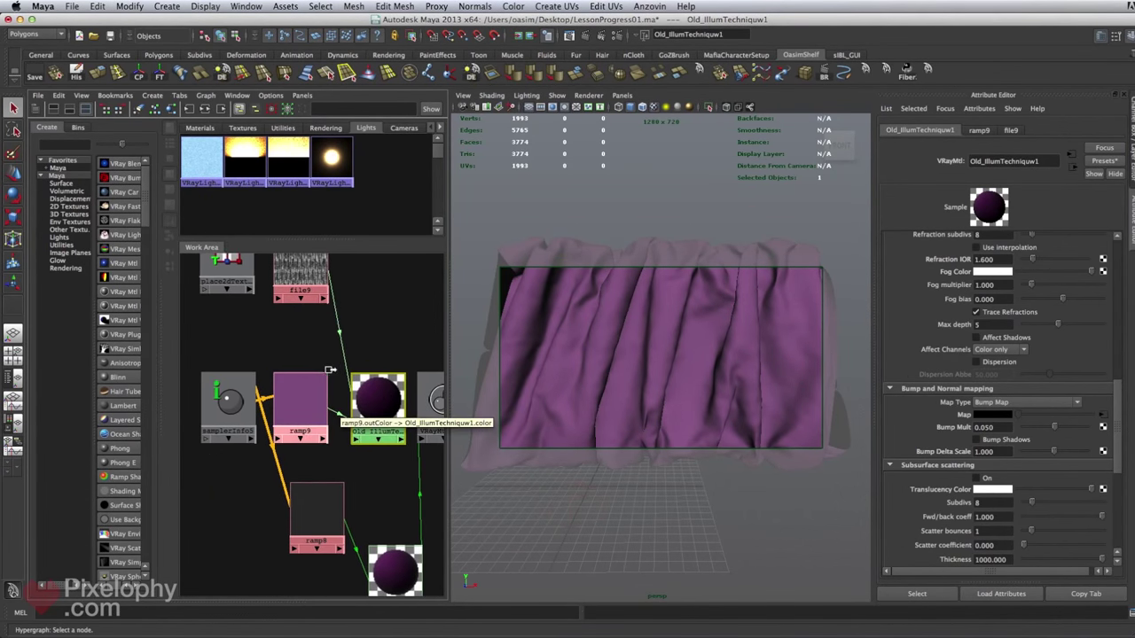
pyautogui.click(319, 511)
pyautogui.press('Delete')
pyautogui.click(376, 416)
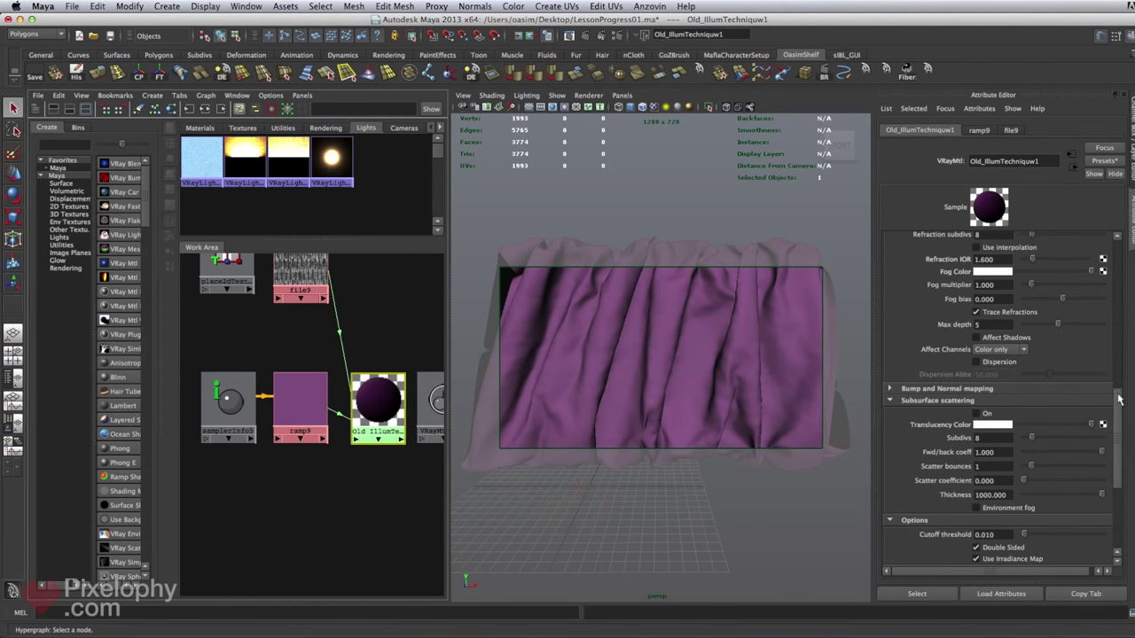
pyautogui.moveTo(1118, 398); pyautogui.dragTo(1117, 254)
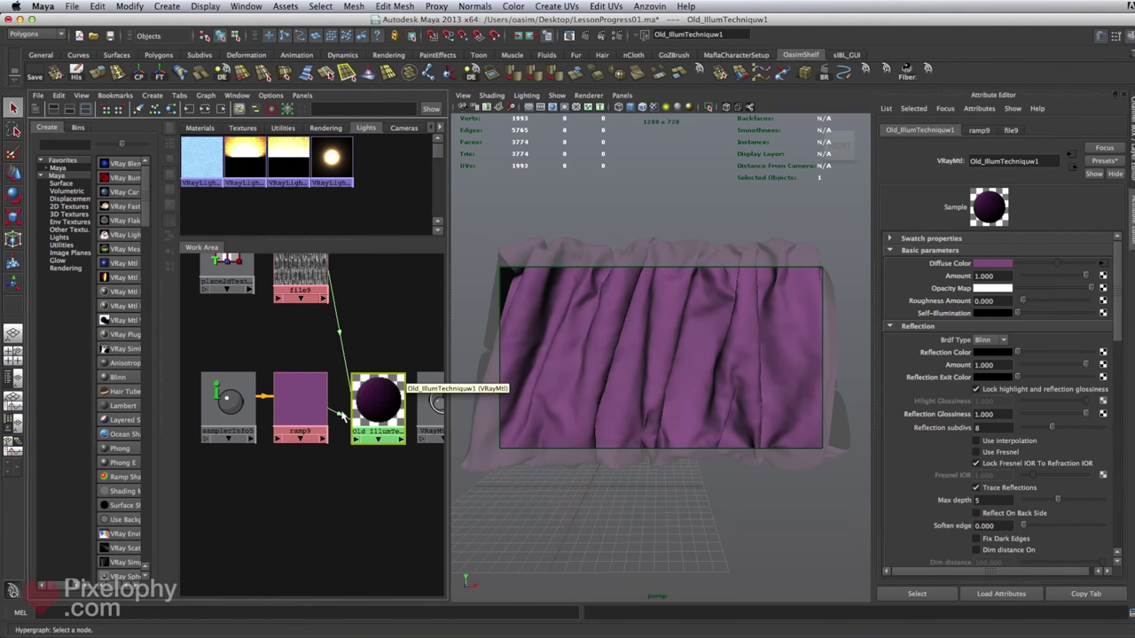
# - Select ramp9's dark colour entry and check the matching dark areas of the curtain in the rendered image
pyautogui.click(310, 412)
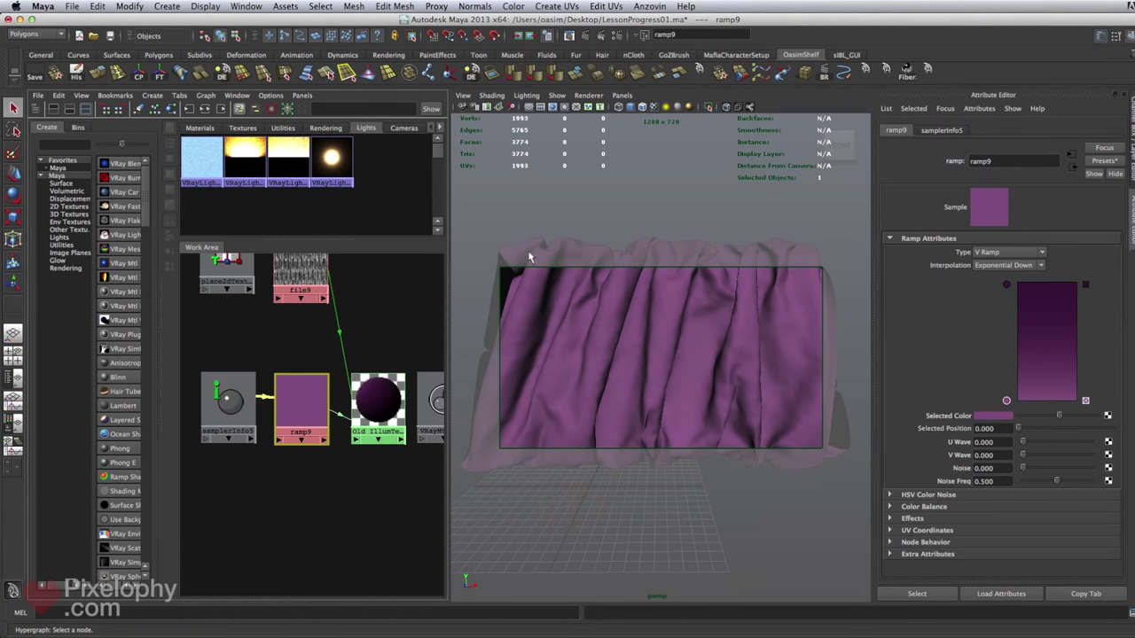
pyautogui.click(1006, 285)
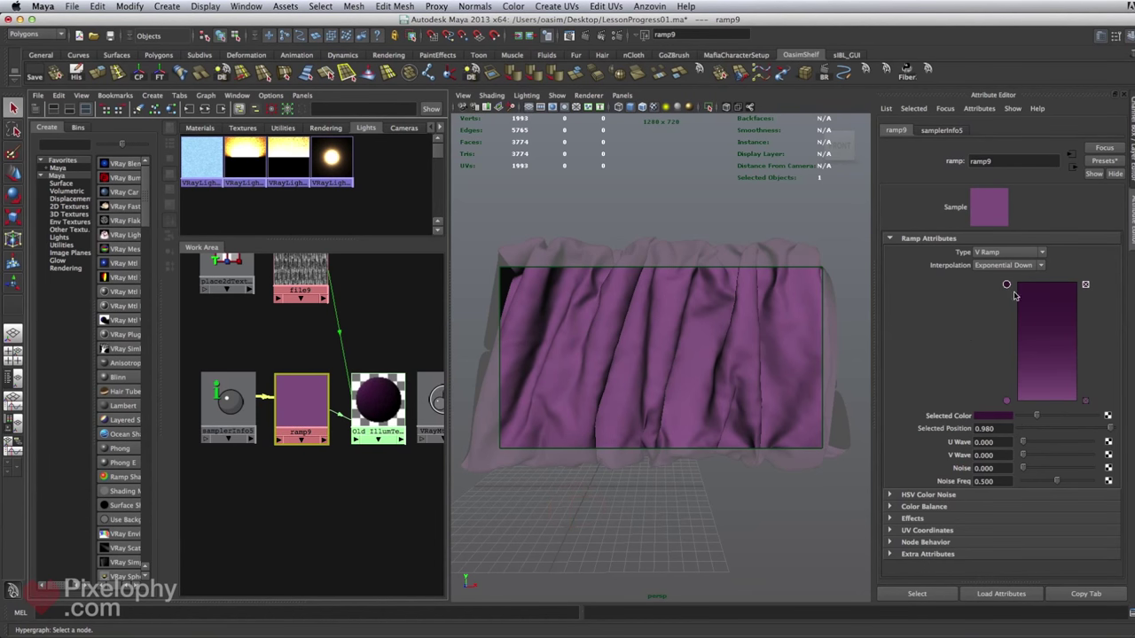
pyautogui.moveTo(769, 632); pyautogui.dragTo(886, 104)
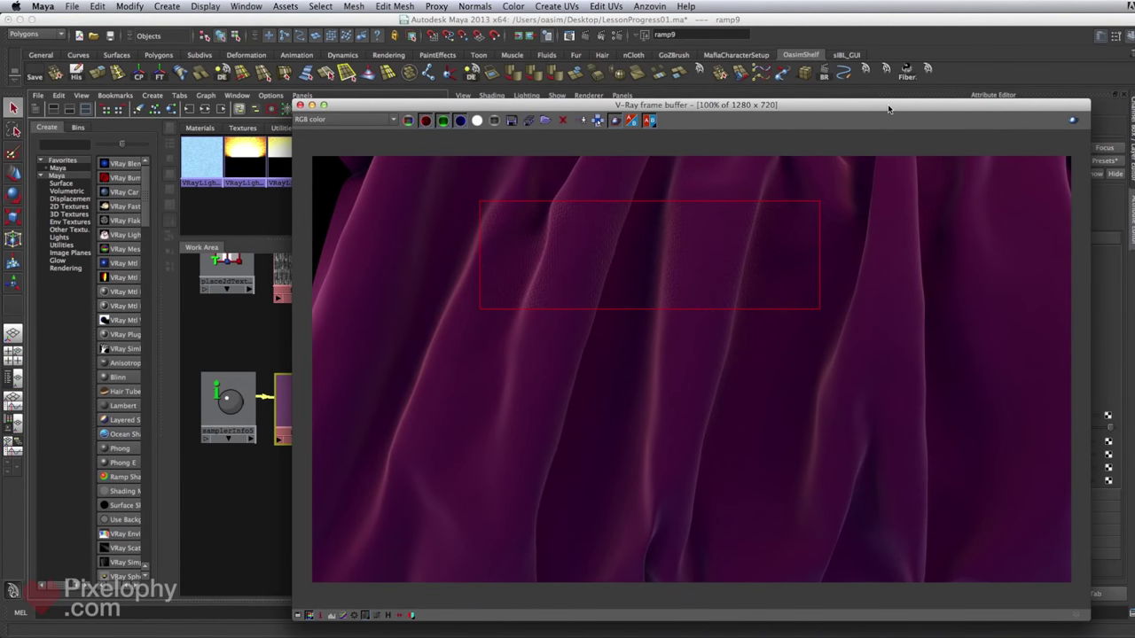
pyautogui.moveTo(888, 109); pyautogui.dragTo(886, 116)
pyautogui.doubleClick(858, 117)
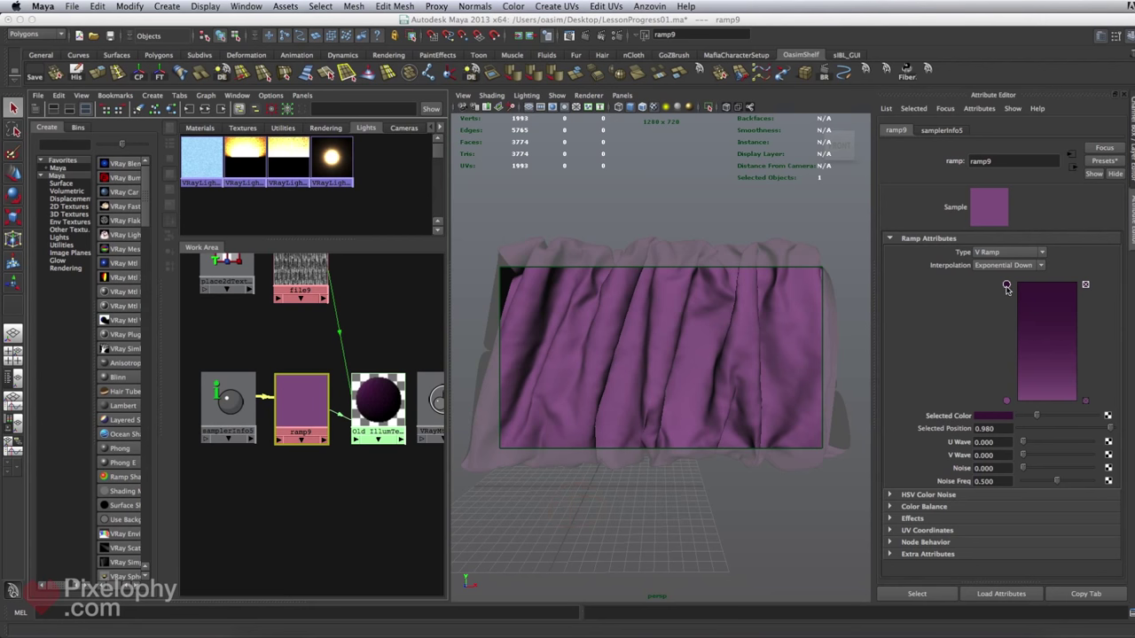
# - Map a File texture onto ramp9's dark colour entry, with filter type Off and the image FabricPlain0007_3_S.jpg
pyautogui.click(1107, 415)
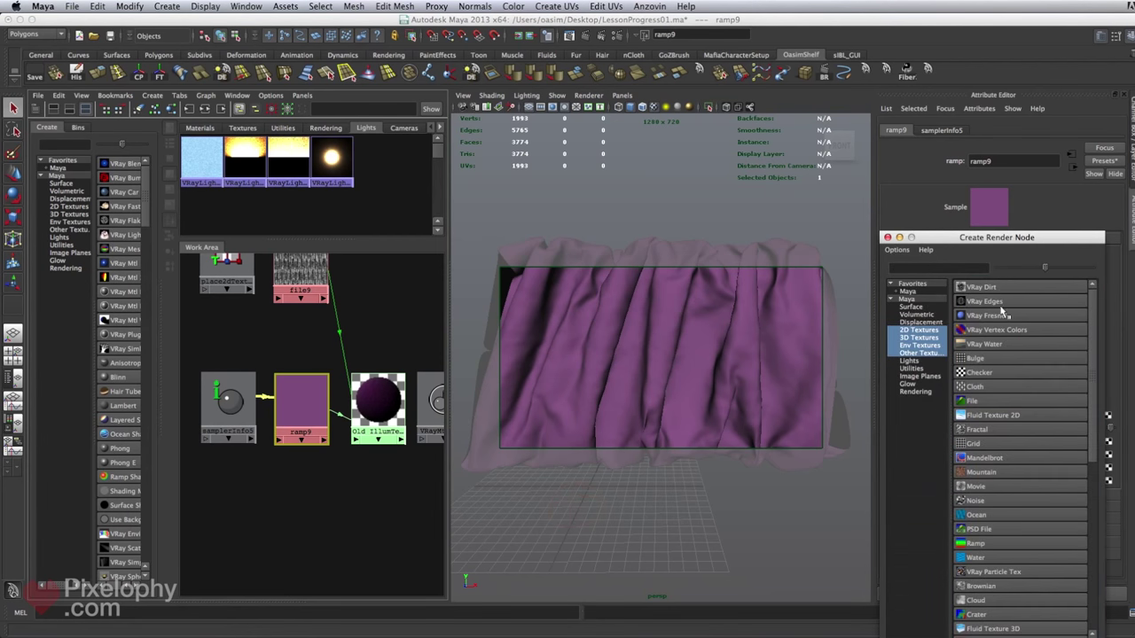
pyautogui.click(577, 278)
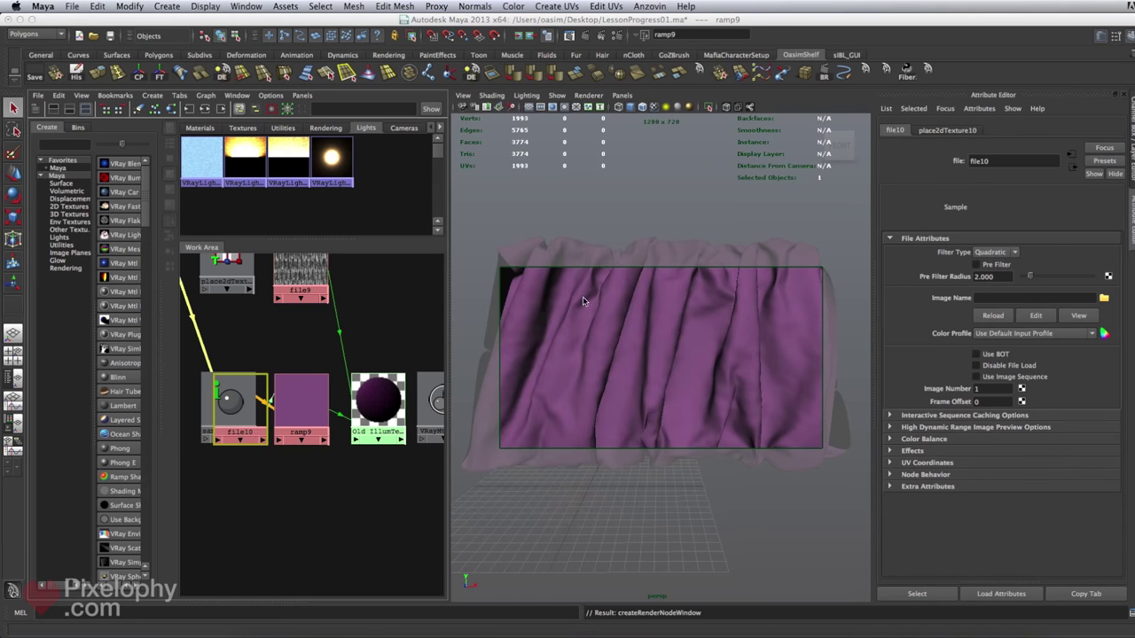
pyautogui.click(993, 252)
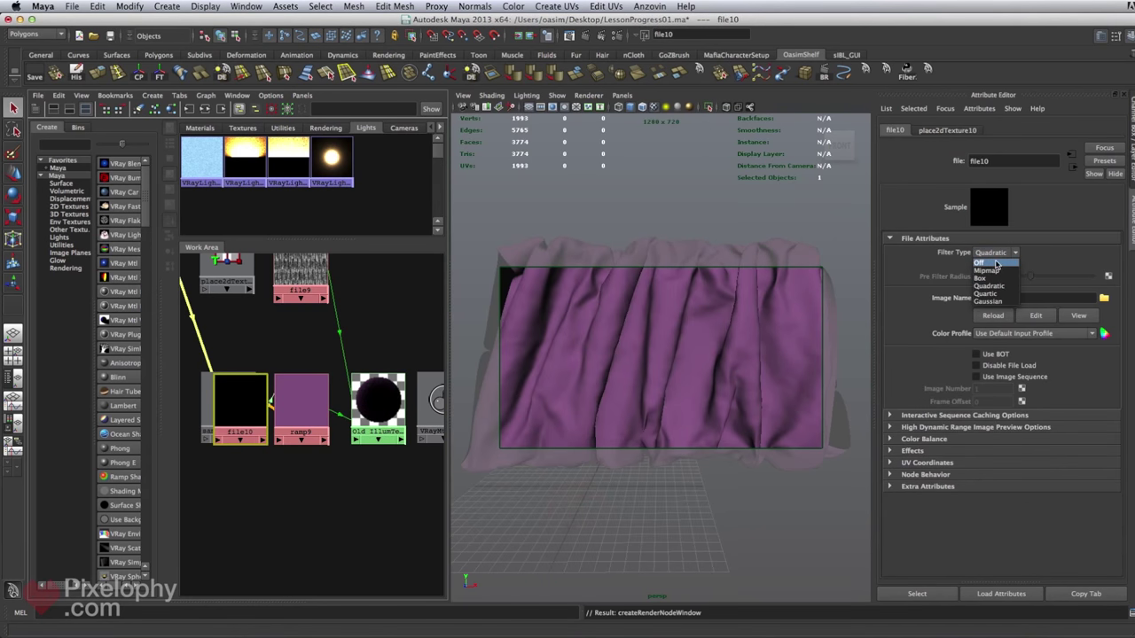
pyautogui.click(990, 253)
pyautogui.click(1104, 300)
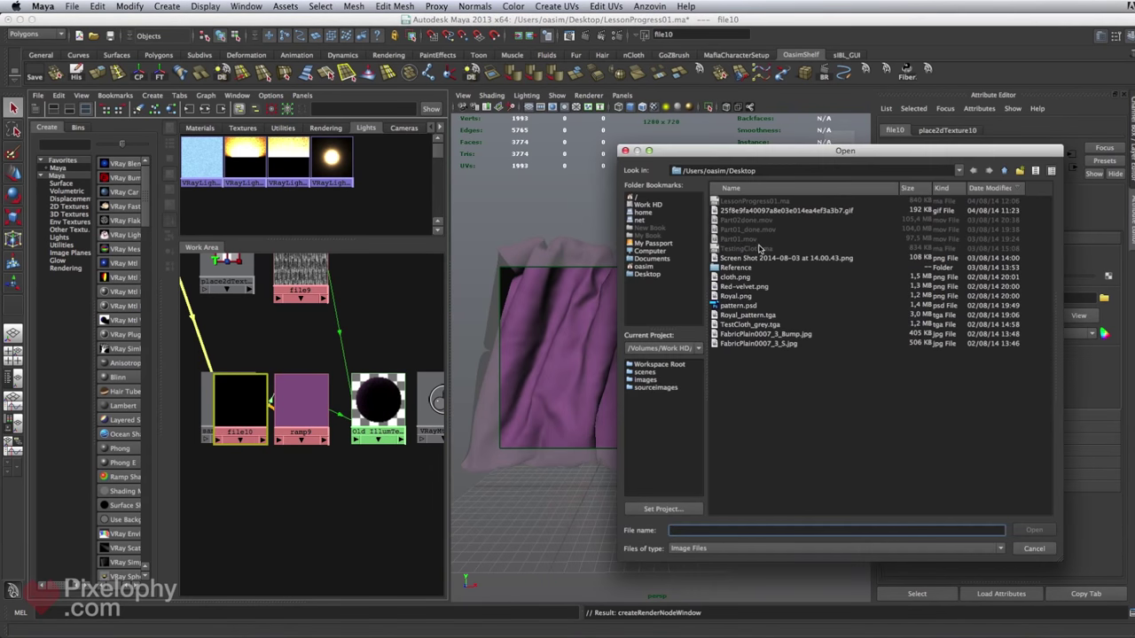
pyautogui.click(780, 346)
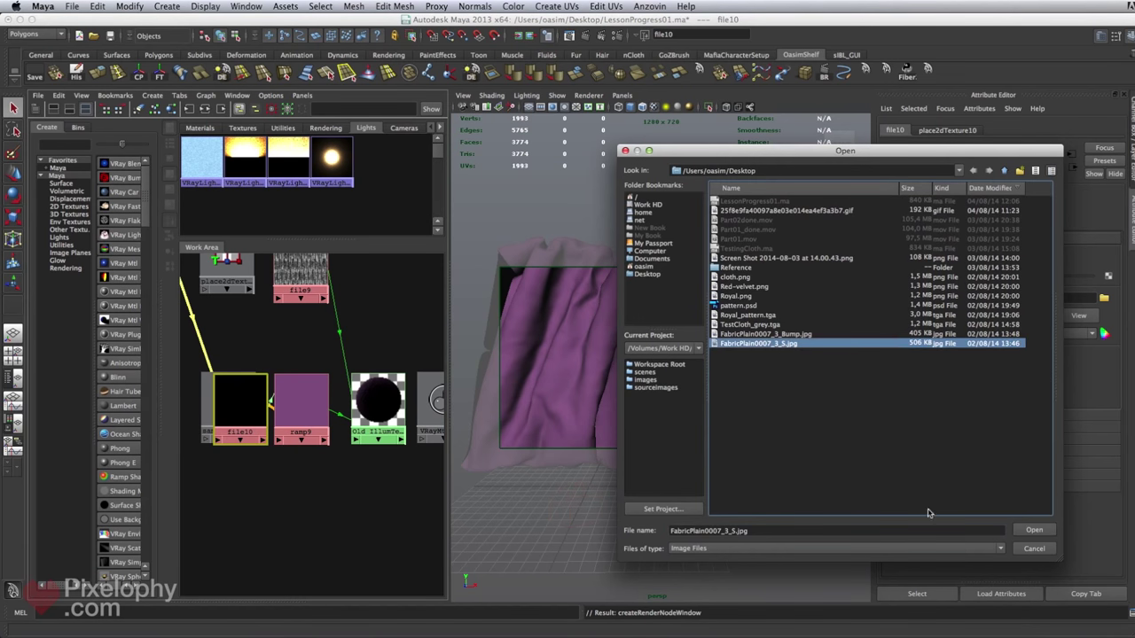
pyautogui.click(1033, 530)
# - Arrange the node graph with file10 above file9 and each texture's placement node beside it
pyautogui.keyDown('alt'); pyautogui.moveTo(355, 464); pyautogui.dragTo(377, 531, button='middle'); pyautogui.keyUp('alt')
pyautogui.keyDown('alt'); pyautogui.moveTo(279, 455); pyautogui.dragTo(321, 490, button='middle'); pyautogui.keyUp('alt')
pyautogui.moveTo(321, 490); pyautogui.dragTo(375, 270)
pyautogui.keyDown('alt'); pyautogui.moveTo(362, 370); pyautogui.dragTo(350, 407, button='middle'); pyautogui.keyUp('alt')
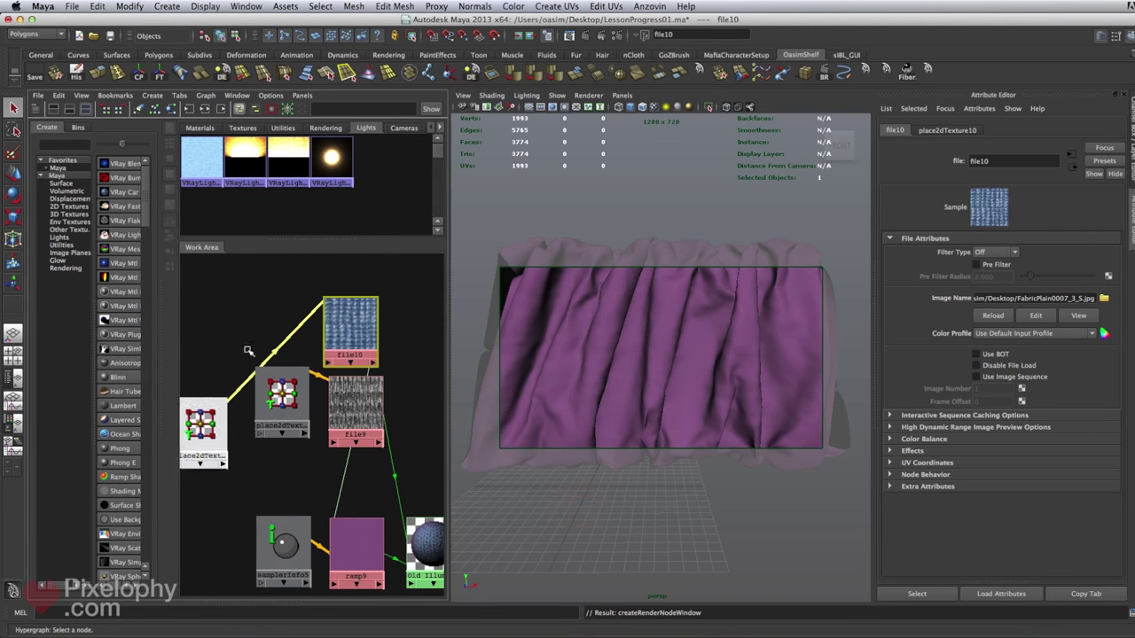
pyautogui.moveTo(203, 417); pyautogui.dragTo(252, 304)
pyautogui.moveTo(373, 393); pyautogui.dragTo(366, 401)
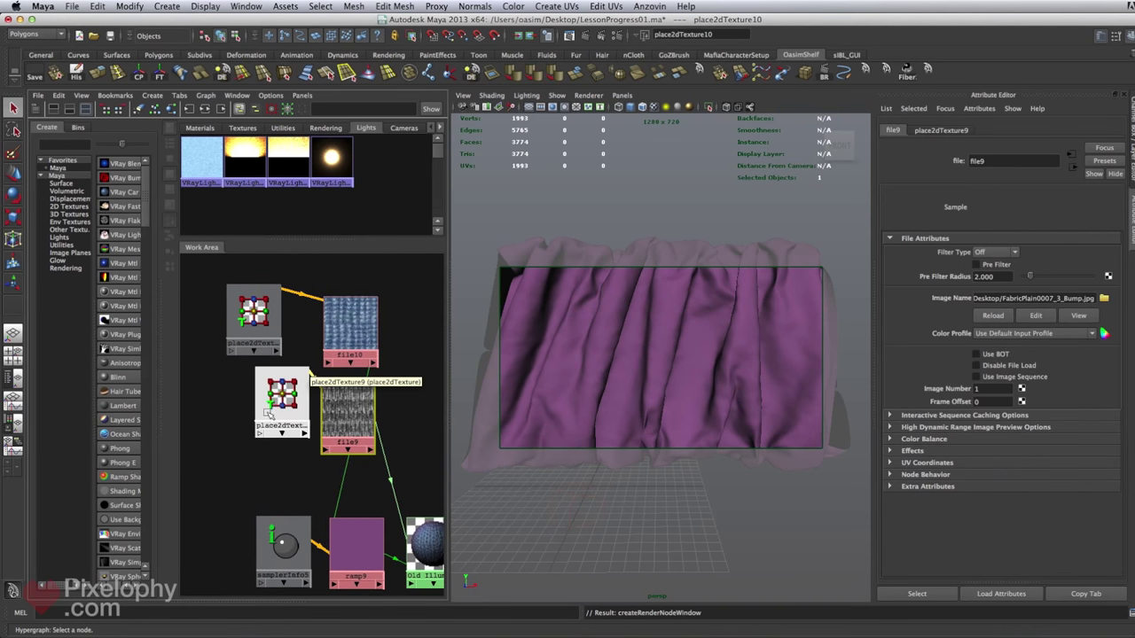
pyautogui.moveTo(286, 391); pyautogui.dragTo(258, 411)
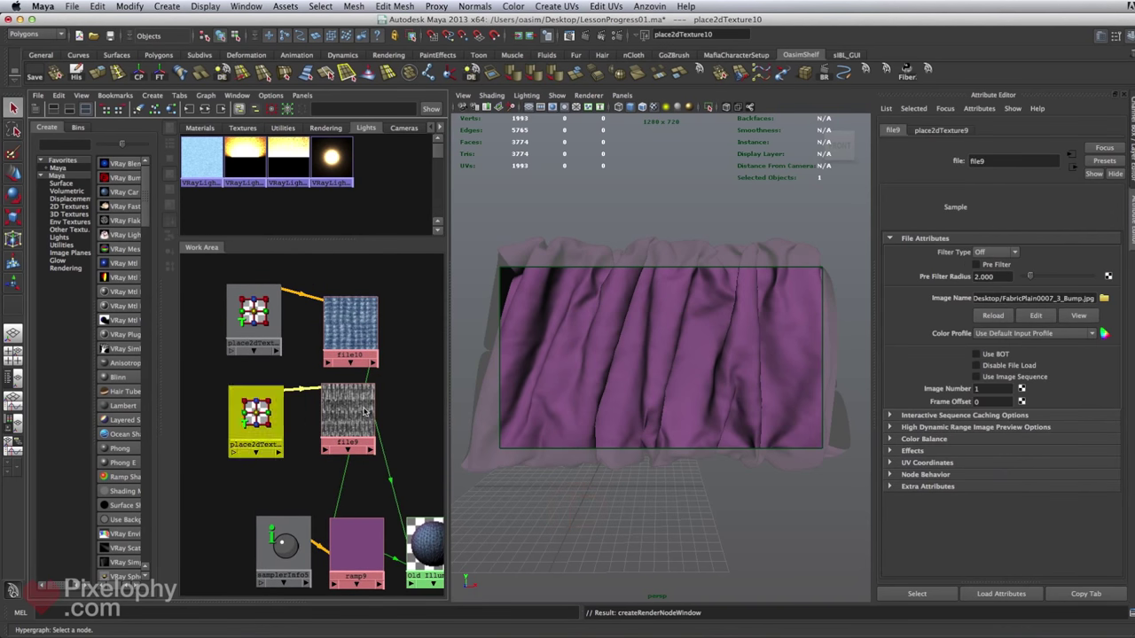
# - Set the Repeat UV of file10's own placement node to 5 by 5
pyautogui.click(258, 329)
pyautogui.doubleClick(983, 343)
pyautogui.write('5')
pyautogui.press('Tab')
pyautogui.write('5')
pyautogui.click(1036, 356)
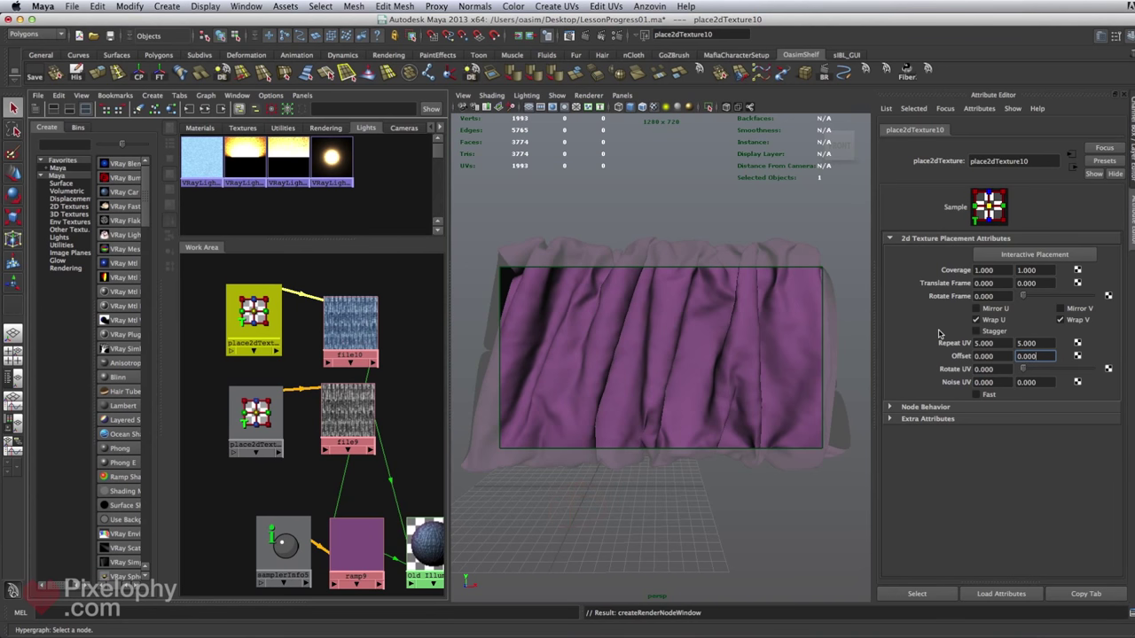
# - Delete file10's placement node and connect place2dTexture9 to file10 with the default connection, so both file textures share it
pyautogui.click(253, 315)
pyautogui.press('Delete')
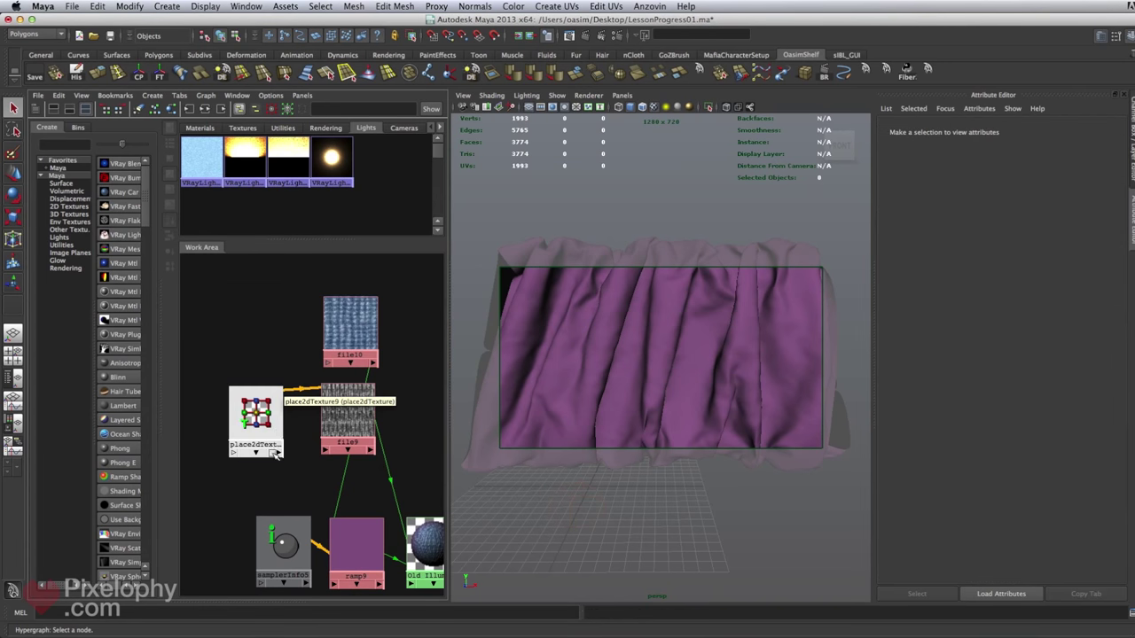
pyautogui.click(347, 421)
pyautogui.moveTo(257, 417); pyautogui.dragTo(359, 329, button='middle')
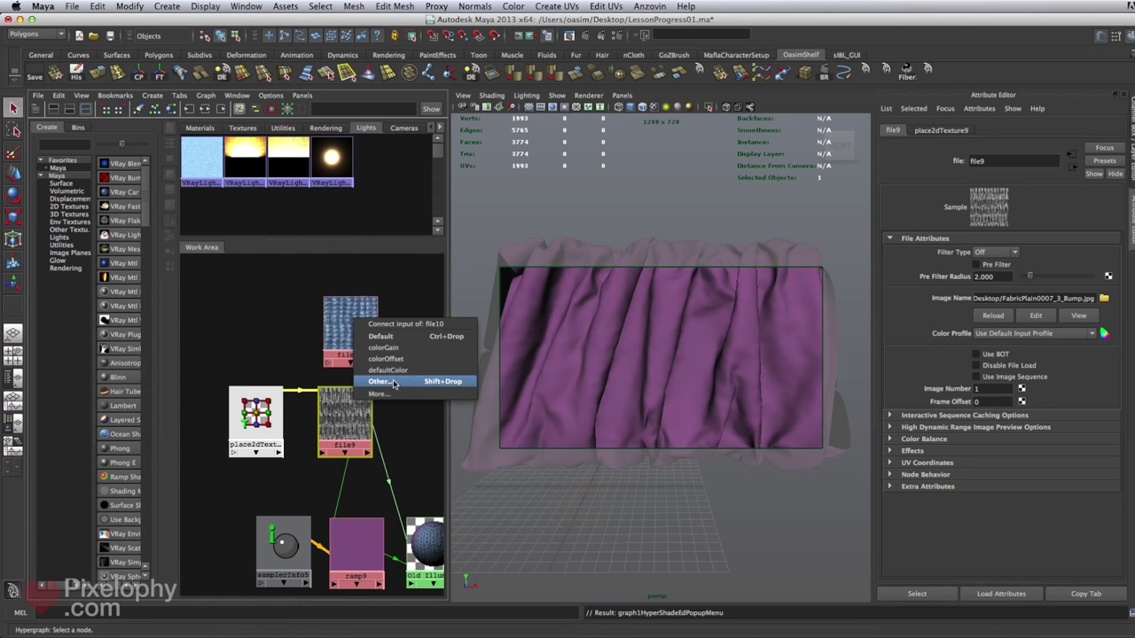
pyautogui.click(381, 336)
pyautogui.moveTo(257, 418); pyautogui.dragTo(254, 374)
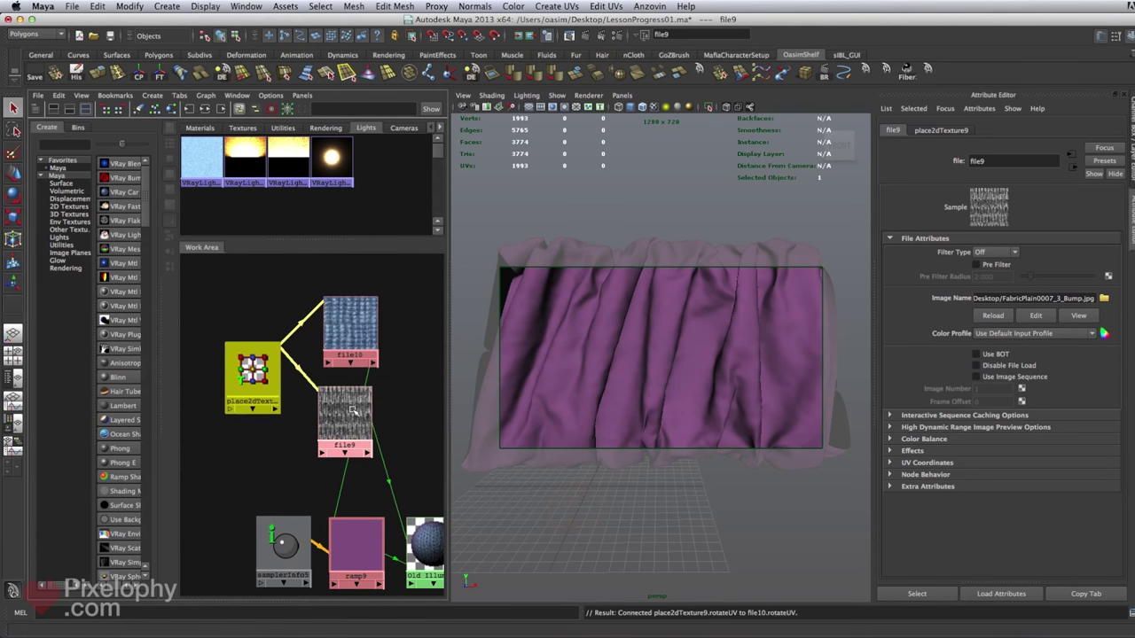
# - Examine the Old_IllumTechniquw1 material swatch up close in the node graph
pyautogui.click(343, 413)
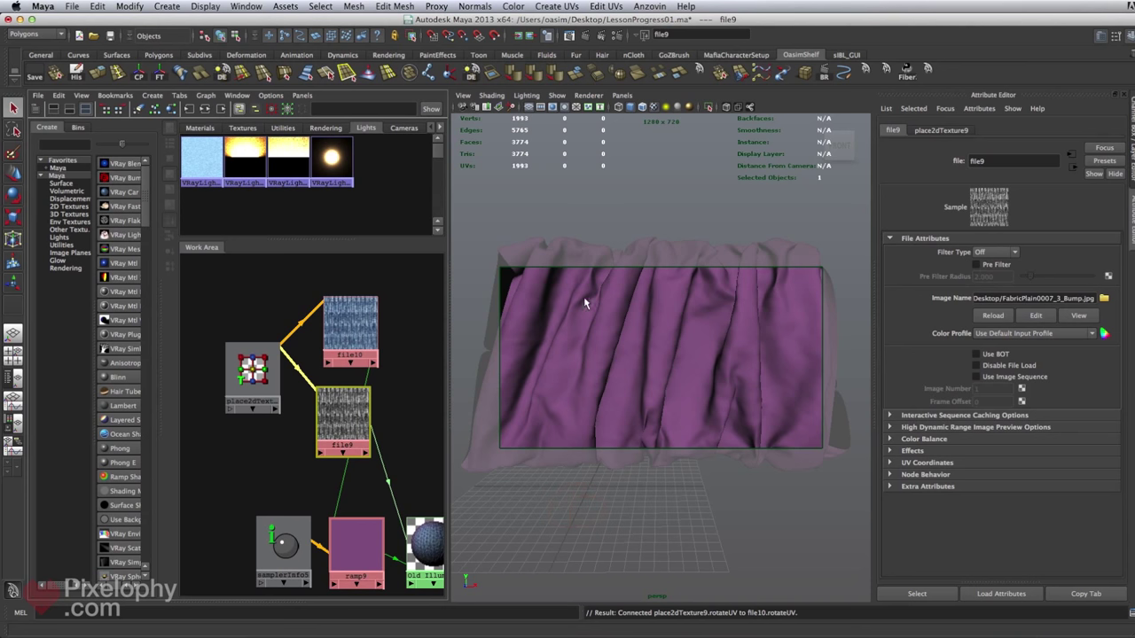
pyautogui.keyDown('alt'); pyautogui.moveTo(397, 459); pyautogui.dragTo(365, 302, button='middle'); pyautogui.keyUp('alt')
pyautogui.click(397, 403)
pyautogui.keyDown('alt'); pyautogui.moveTo(435, 470); pyautogui.dragTo(394, 395, button='middle'); pyautogui.keyUp('alt')
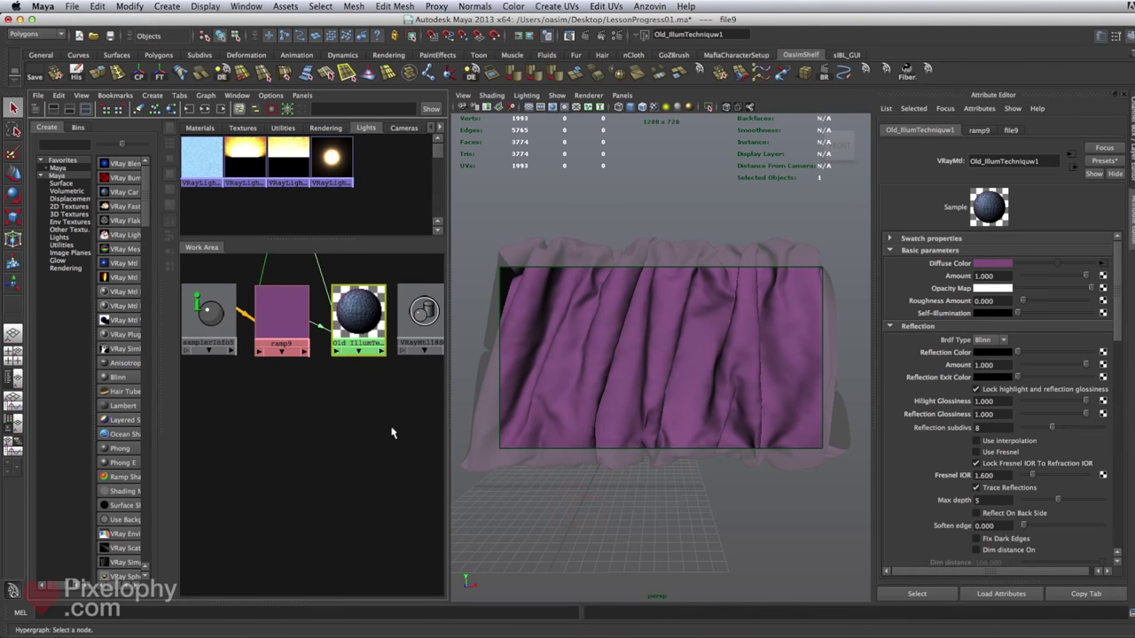
pyautogui.scroll(5, 380, 345)
pyautogui.keyDown('alt'); pyautogui.moveTo(380, 345); pyautogui.dragTo(260, 600, button='middle'); pyautogui.keyUp('alt')
pyautogui.keyDown('alt'); pyautogui.moveTo(349, 390); pyautogui.dragTo(365, 377, button='middle'); pyautogui.keyUp('alt')
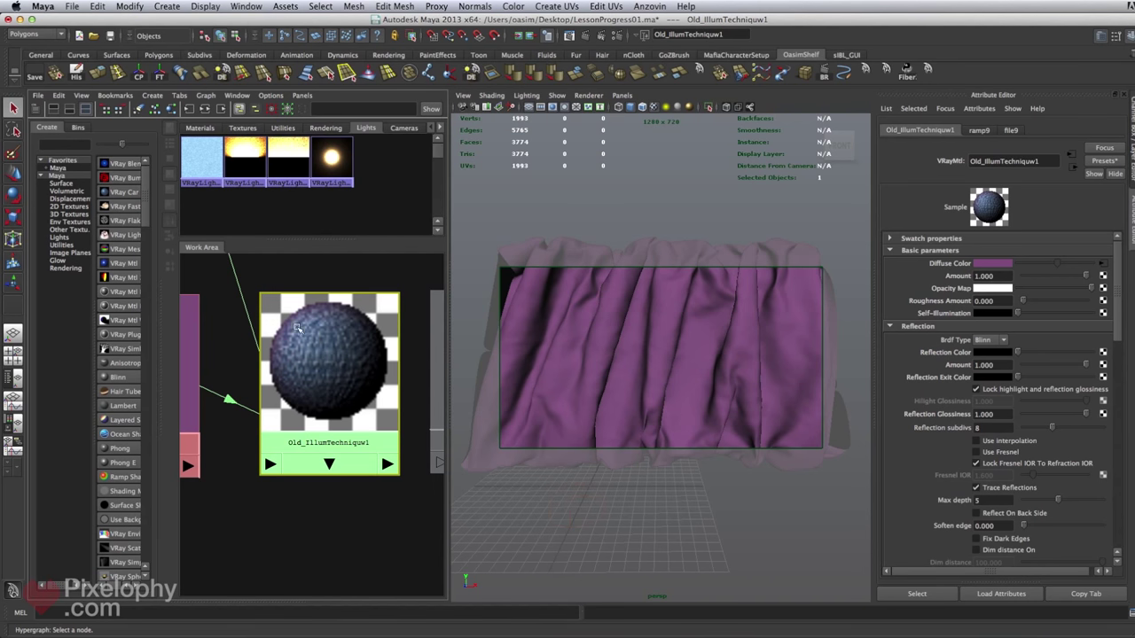
pyautogui.keyDown('alt'); pyautogui.moveTo(292, 361); pyautogui.dragTo(399, 357, button='middle'); pyautogui.keyUp('alt')
# - Change the colour entry at position 0 of ramp9 to a pale, desaturated cyan blue and bring back the frame buffer
pyautogui.click(258, 435)
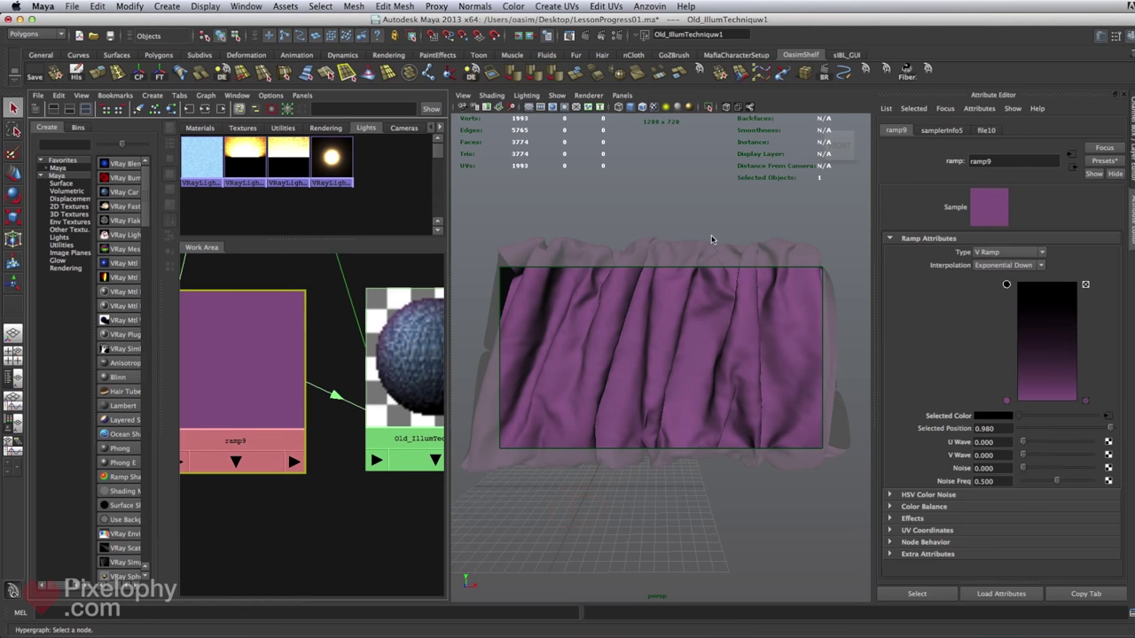
pyautogui.click(1000, 416)
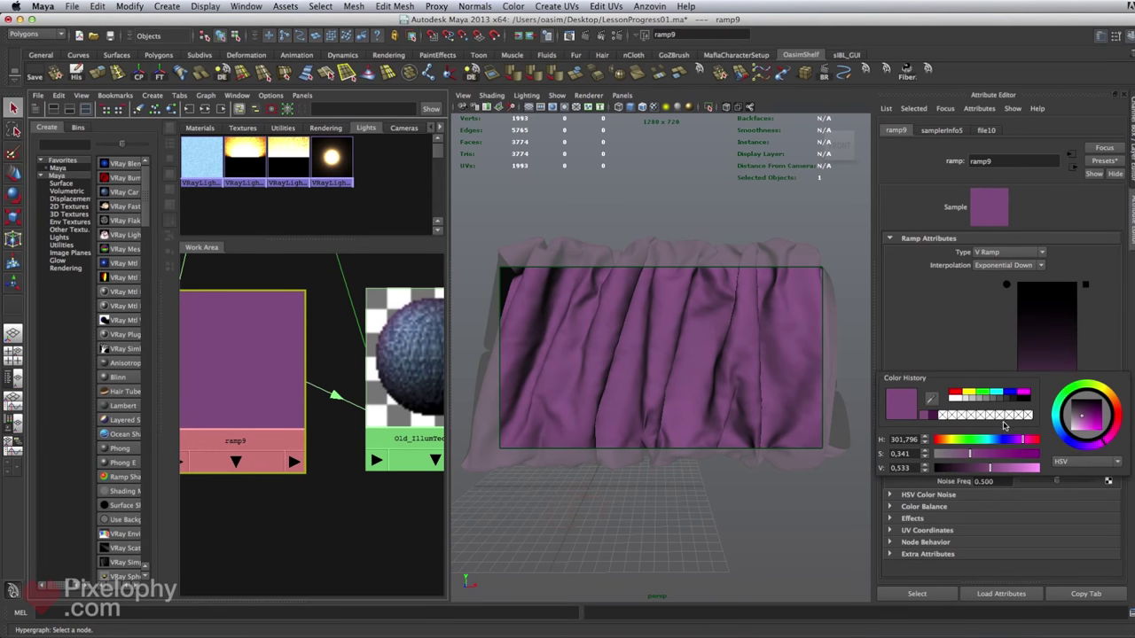
pyautogui.click(1000, 393)
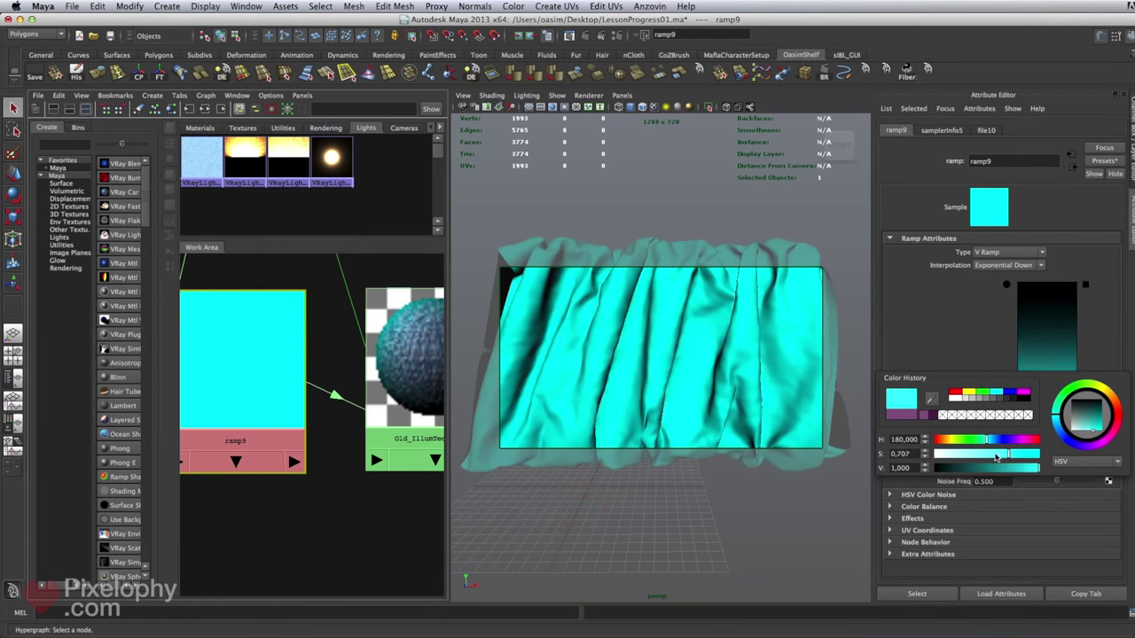
pyautogui.click(990, 439)
pyautogui.moveTo(988, 453)
pyautogui.mouseDown()
pyautogui.moveTo(953, 457)
pyautogui.moveTo(994, 442)
pyautogui.mouseUp()
pyautogui.moveTo(869, 635); pyautogui.dragTo(838, 59)
pyautogui.click(523, 67)
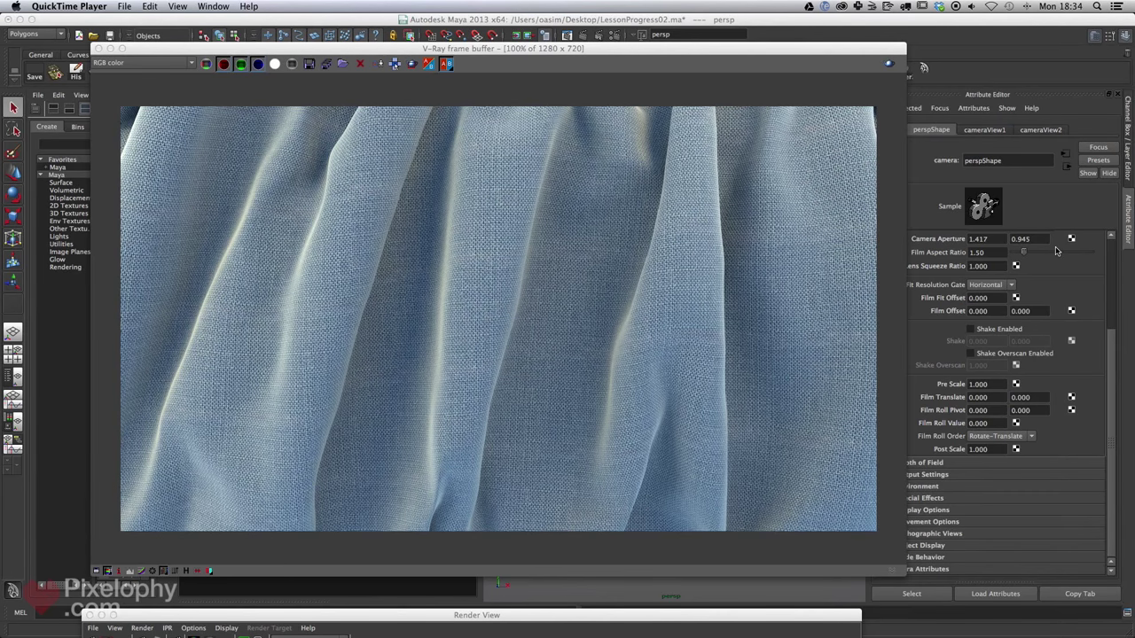
# - Put away the frame buffer, select the curtain mesh and graph its shader network
pyautogui.click(109, 49)
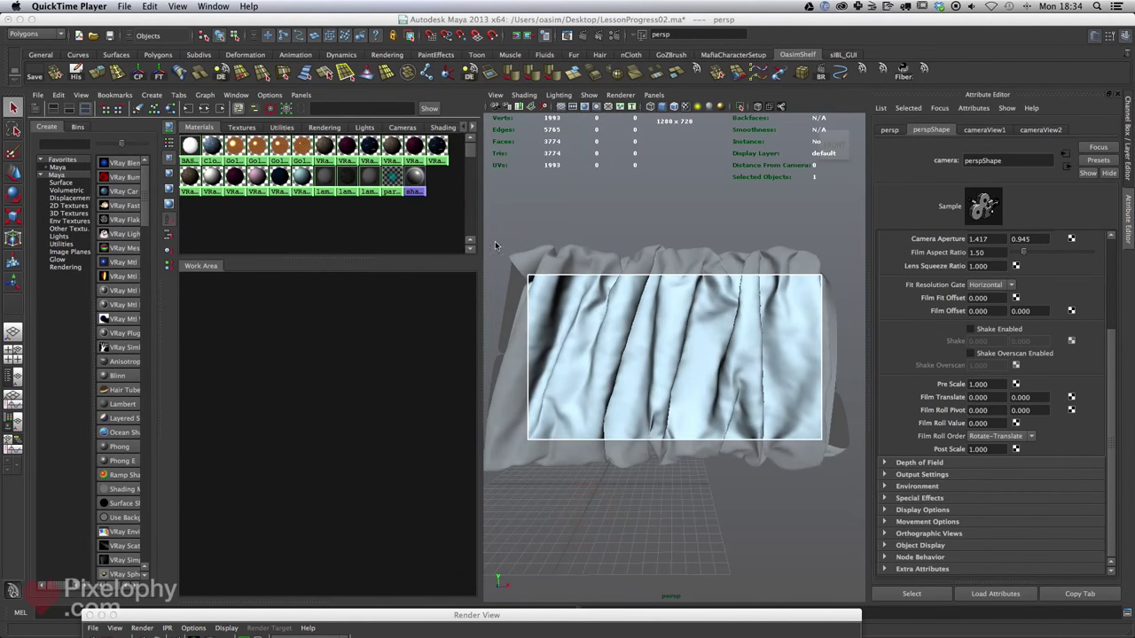
pyautogui.click(680, 371)
pyautogui.click(170, 108)
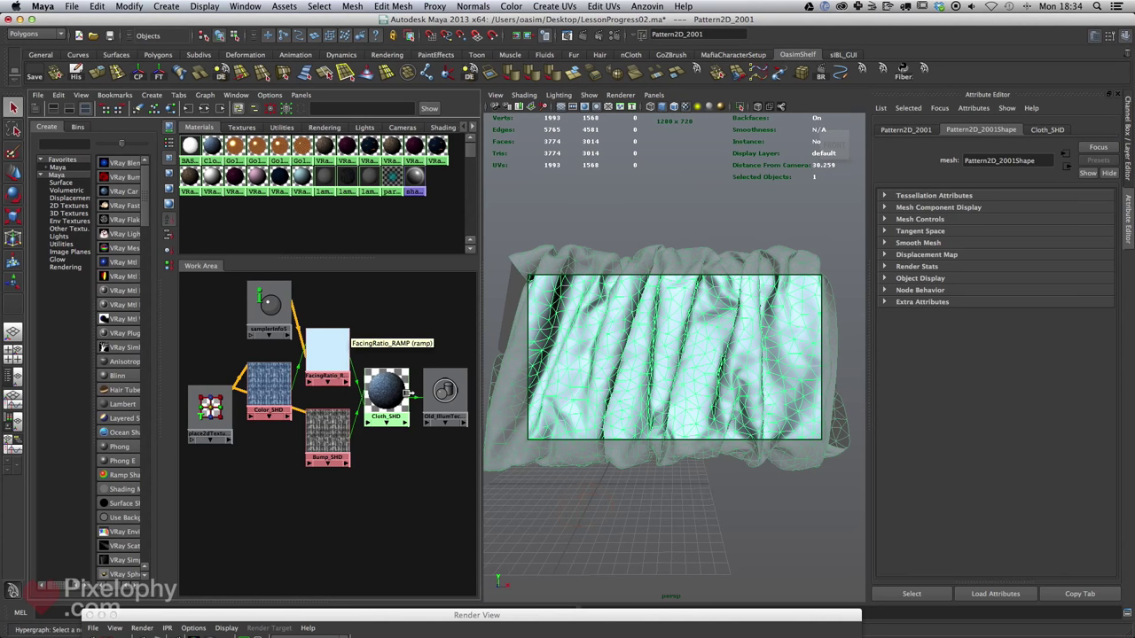
# - Review the Cloth_SHD material and both colour entries of its FacingRatio_RAMP
pyautogui.click(389, 398)
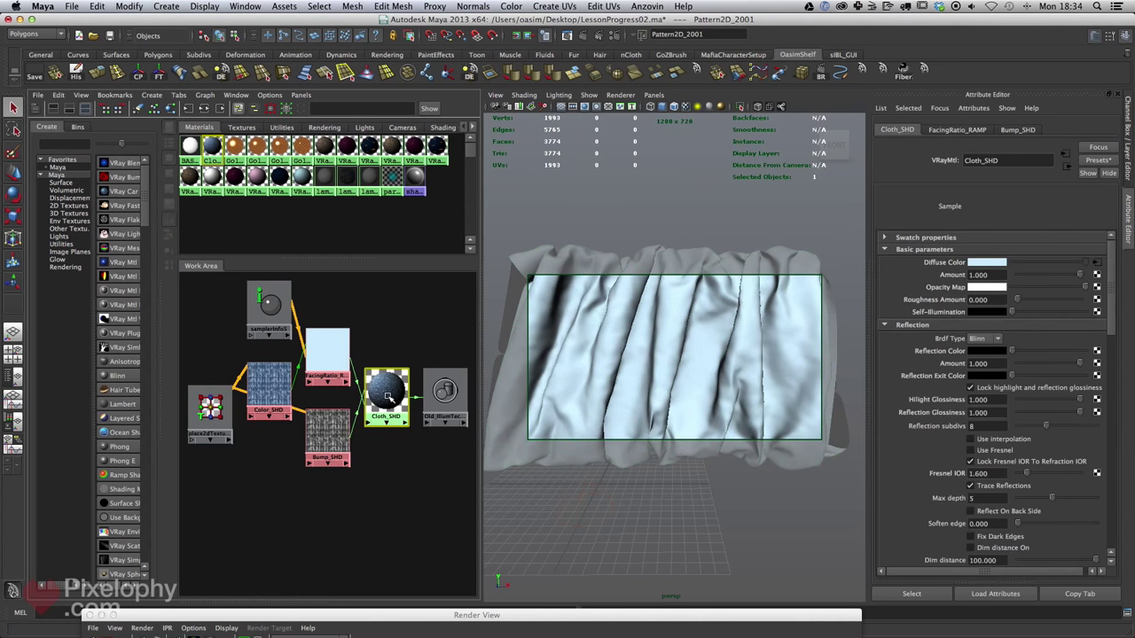
pyautogui.click(328, 349)
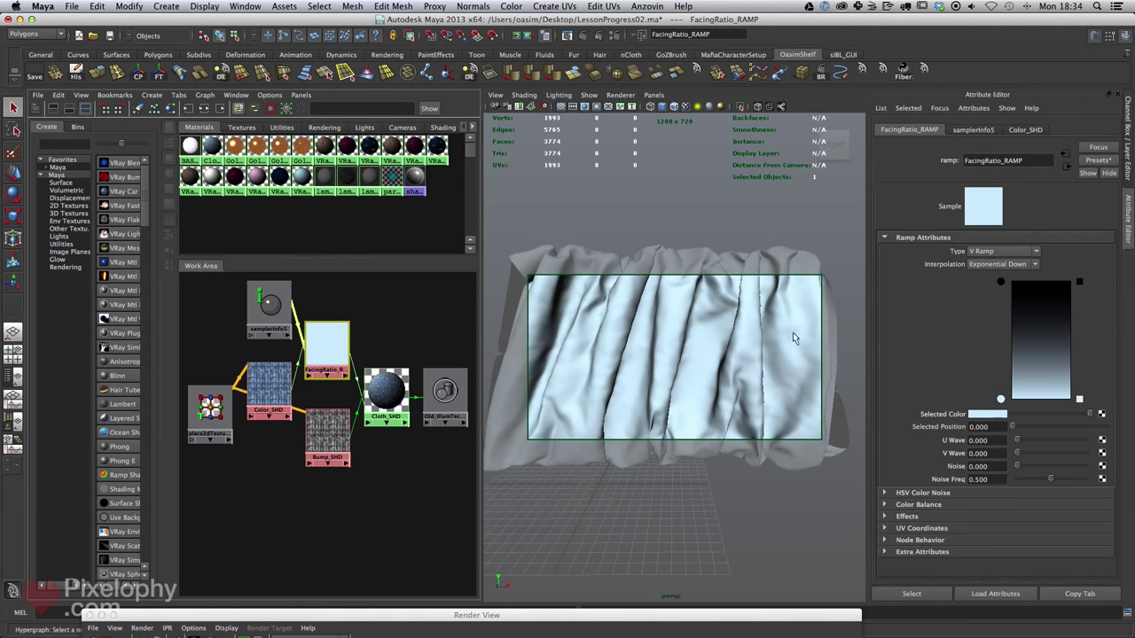
pyautogui.click(387, 393)
pyautogui.click(328, 350)
pyautogui.moveTo(276, 392); pyautogui.dragTo(277, 387)
pyautogui.click(324, 350)
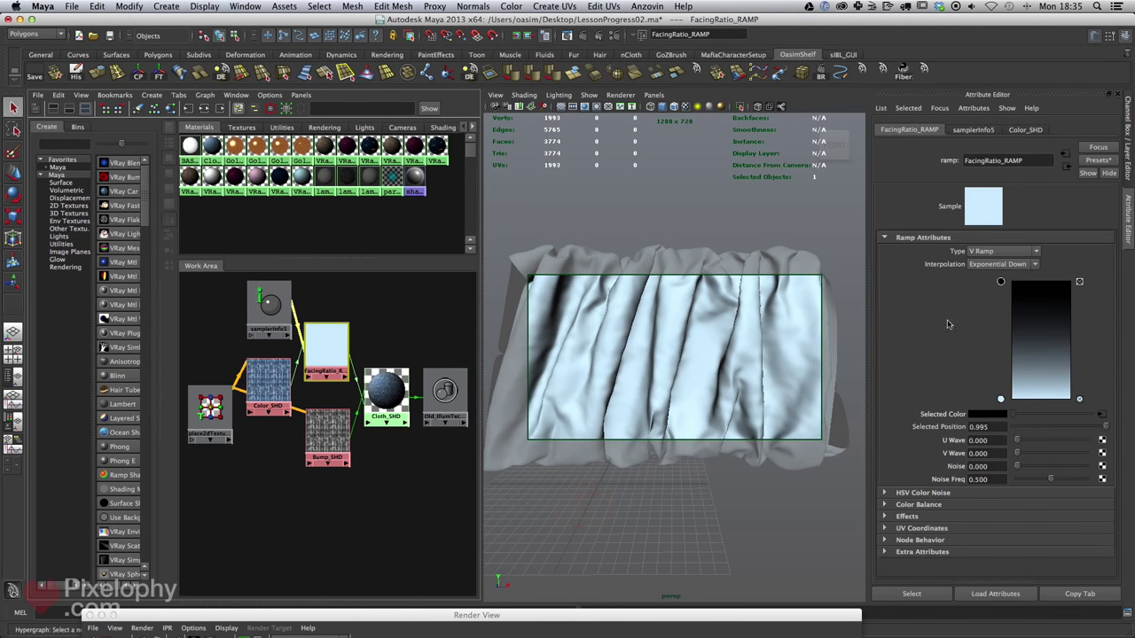
pyautogui.click(1001, 399)
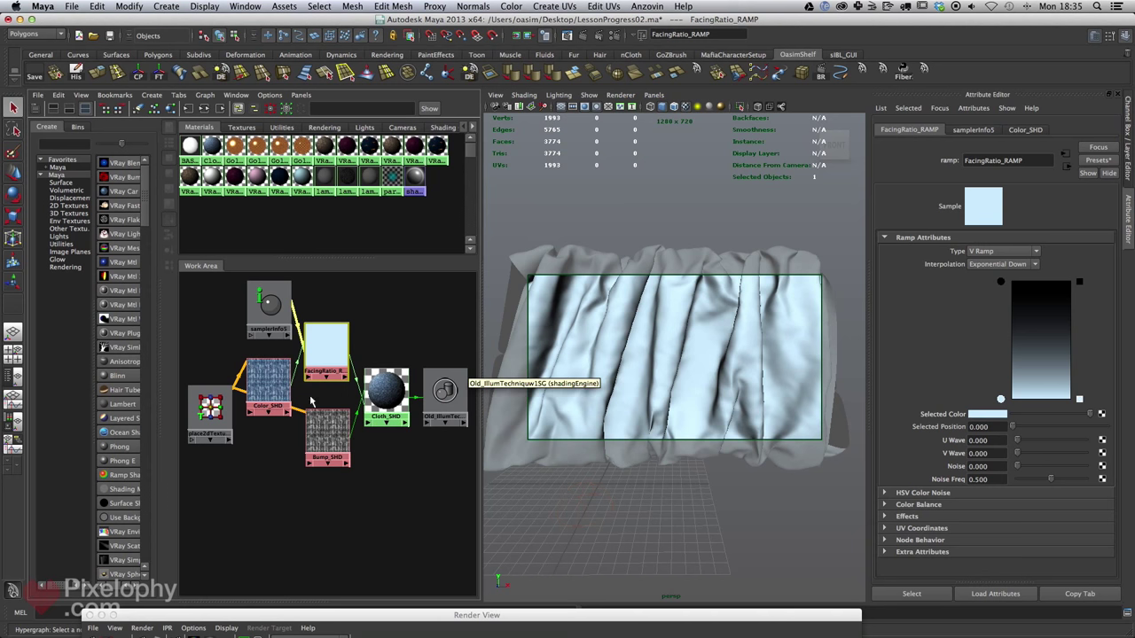
# - Review the Color_SHD and Bump_SHD file textures and place the Bump_SHD node beneath the ramp in the graph
pyautogui.click(281, 392)
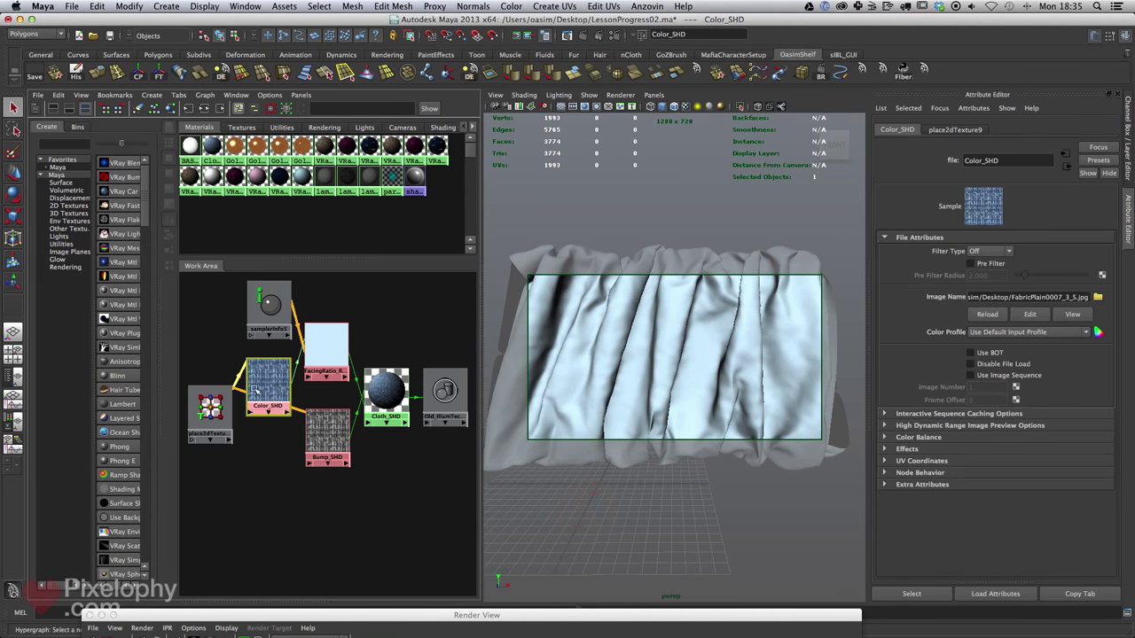
pyautogui.moveTo(325, 433); pyautogui.dragTo(276, 458)
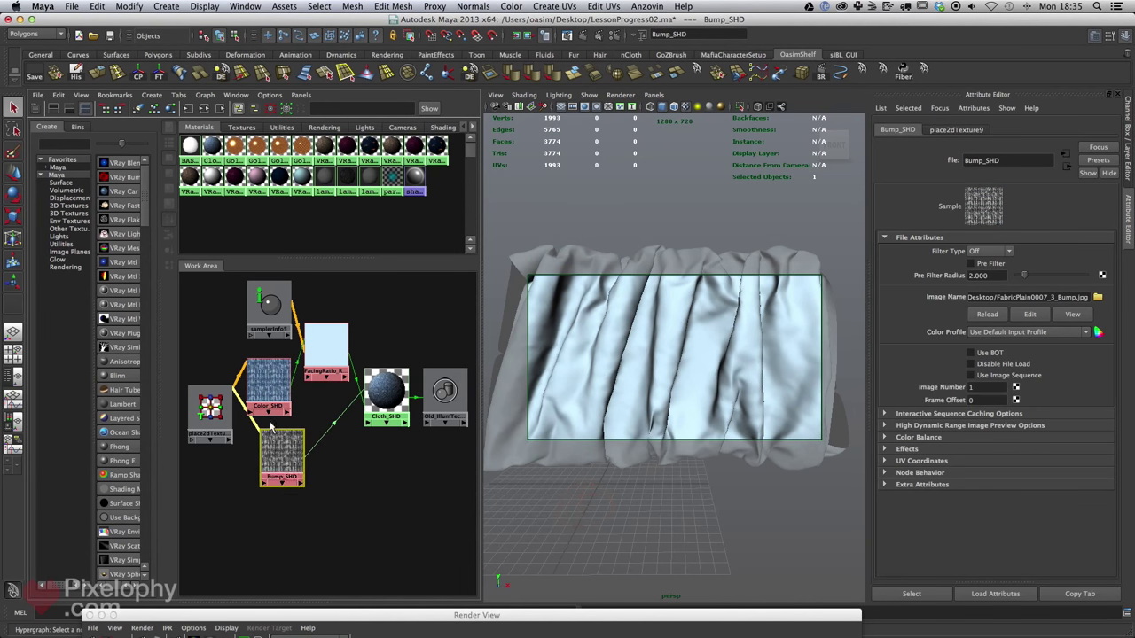
pyautogui.moveTo(279, 448); pyautogui.dragTo(329, 450)
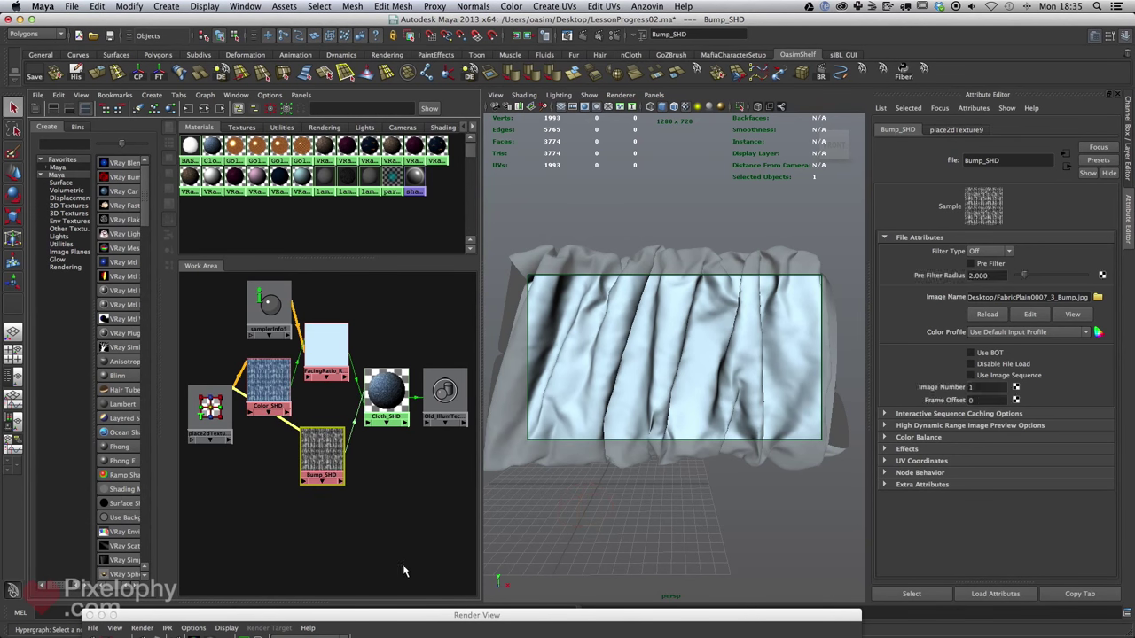
# - Inspect the Color_SHD file texture, switch to Photoshop and add a Hue/Saturation adjustment layer to FabricPlain0007_3_S.jpg
pyautogui.click(419, 467)
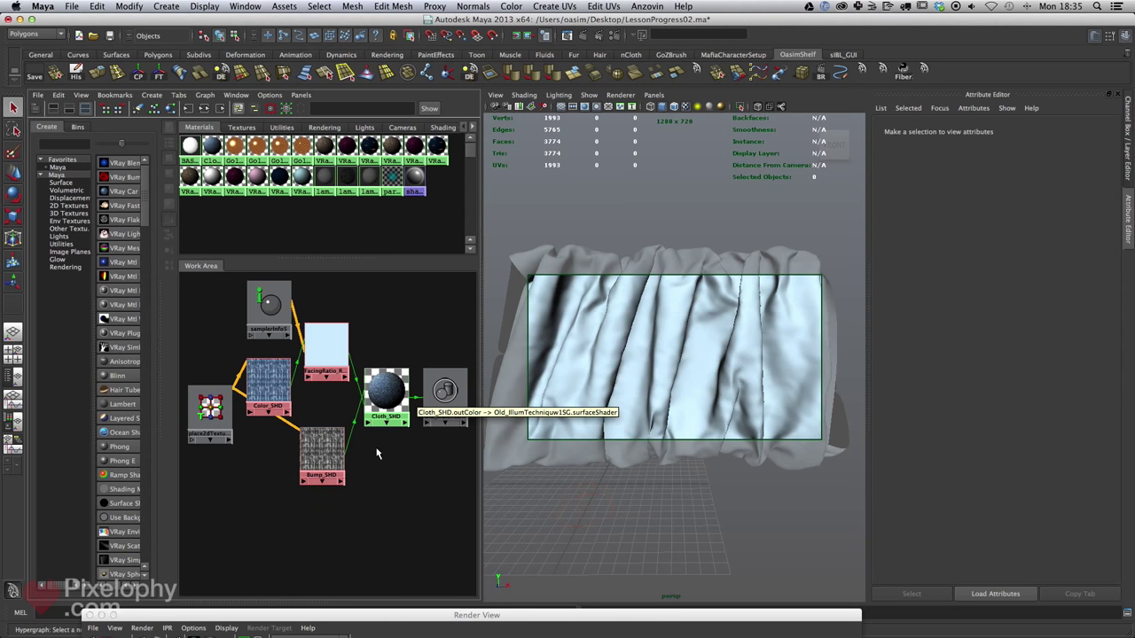
pyautogui.click(273, 386)
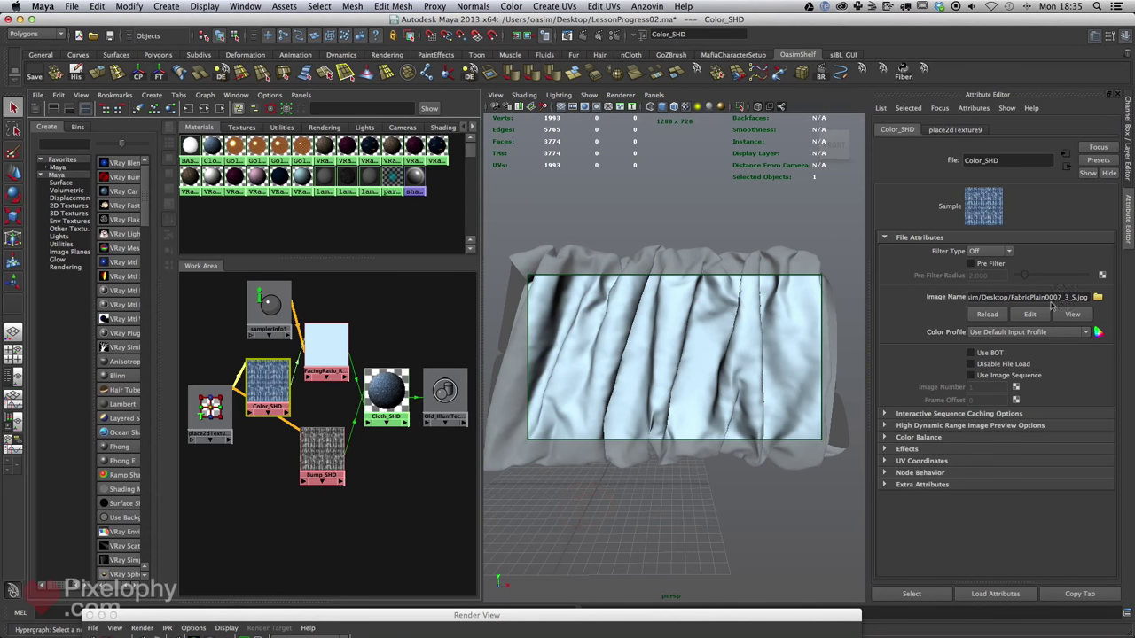
pyautogui.press('super+Tab')
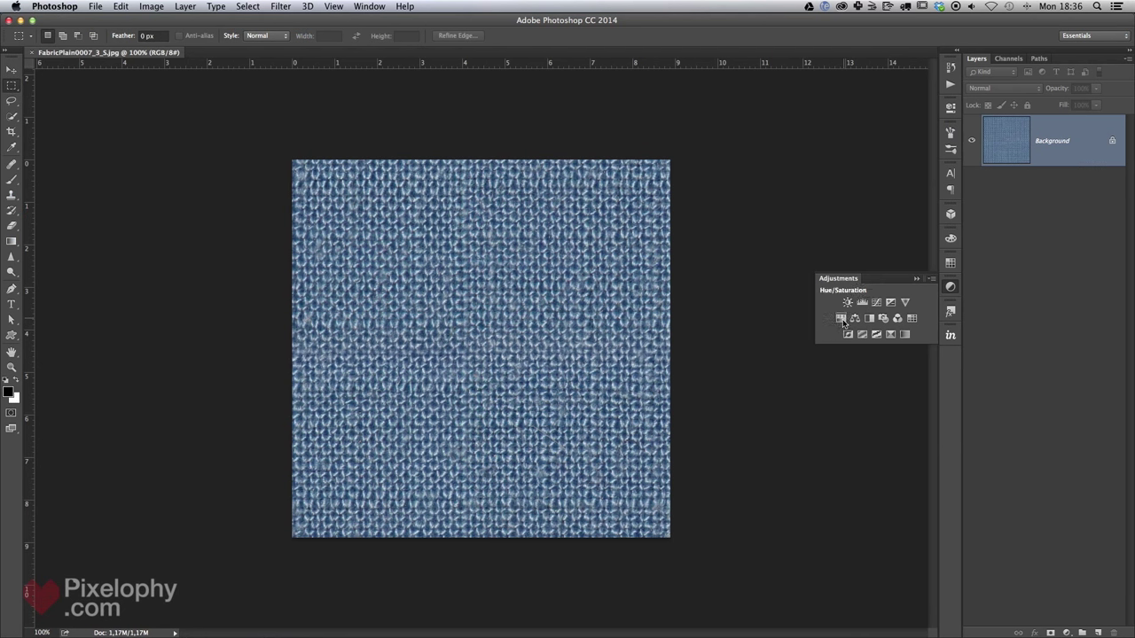
pyautogui.click(858, 317)
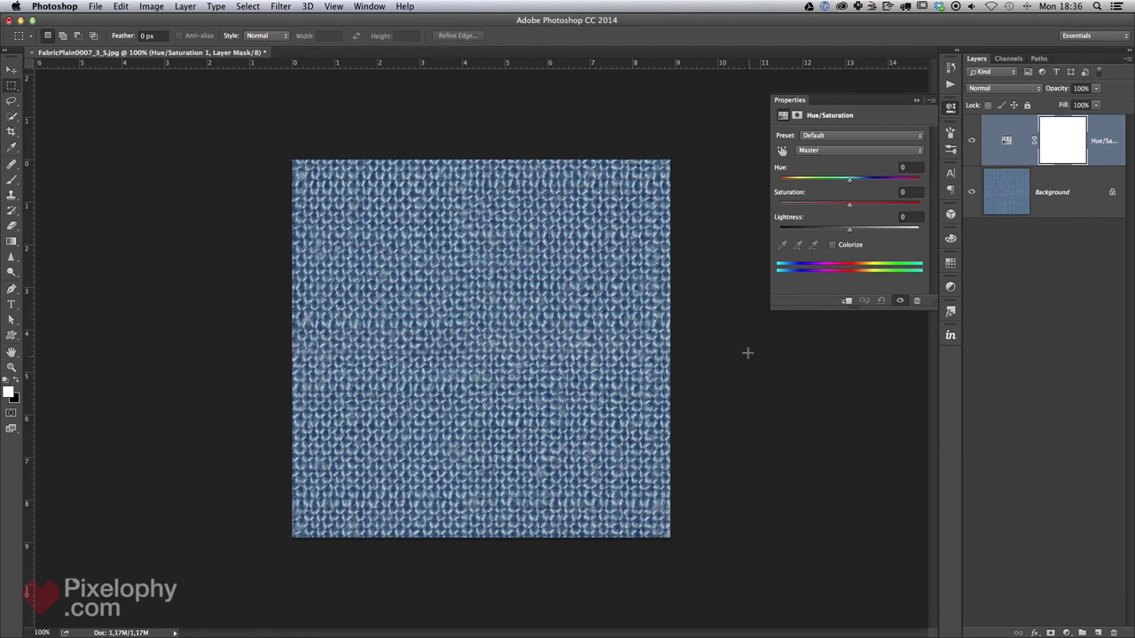
# - Shift the fabric to magenta with hue +118, saturation +31 and lightness -13, and return to Maya
pyautogui.moveTo(851, 181); pyautogui.dragTo(907, 180)
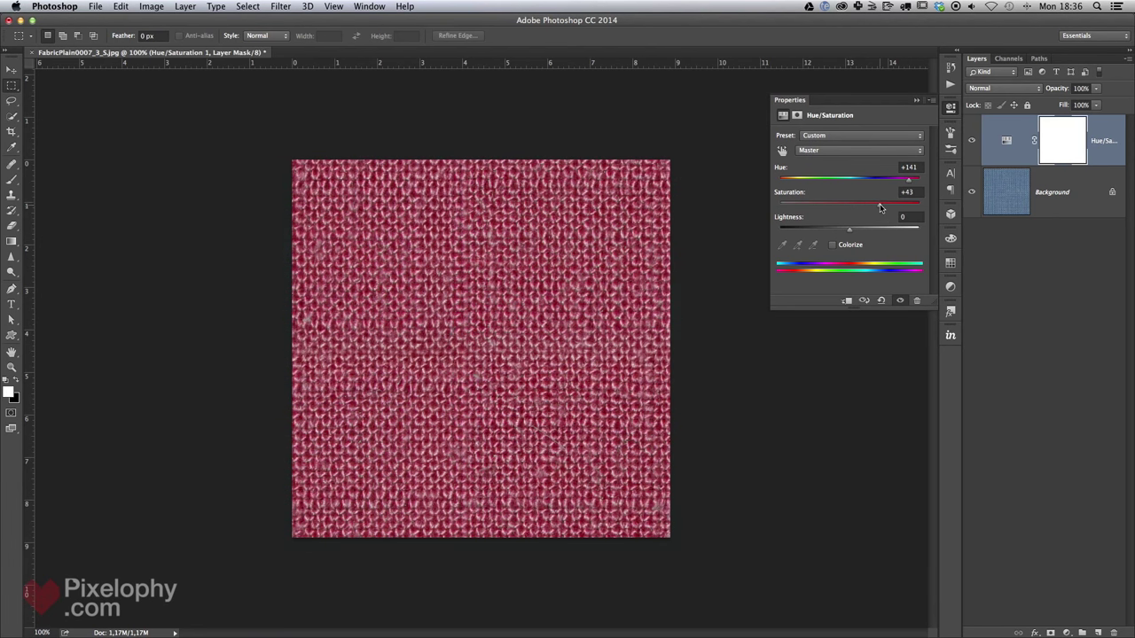
pyautogui.moveTo(848, 231); pyautogui.dragTo(840, 231)
pyautogui.click(891, 205)
pyautogui.moveTo(908, 180); pyautogui.dragTo(870, 206)
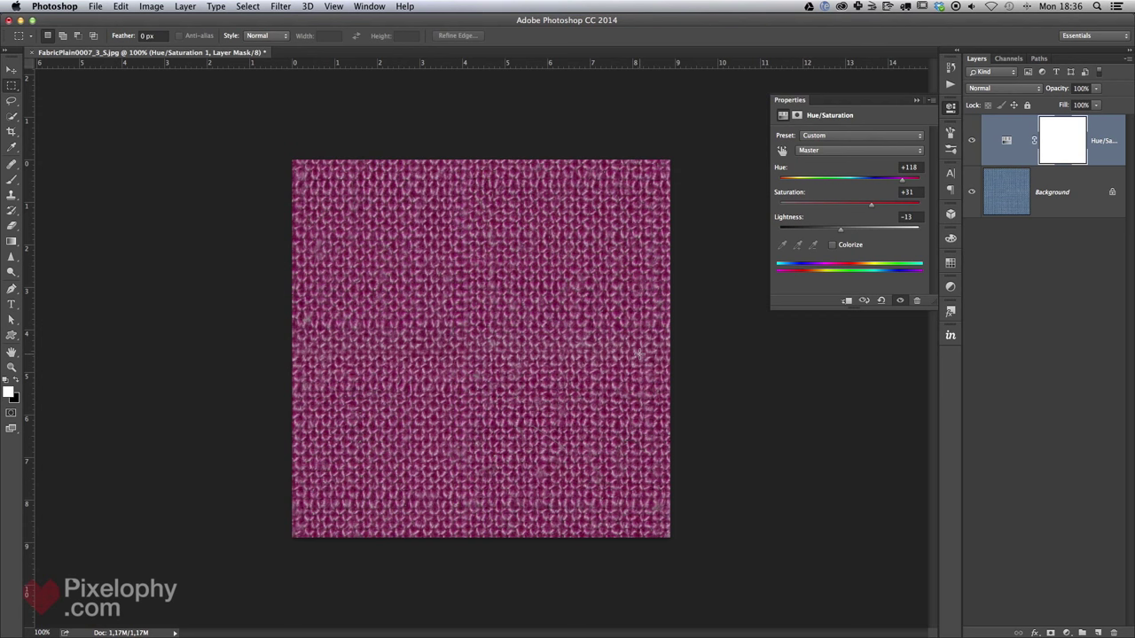
pyautogui.click(20, 20)
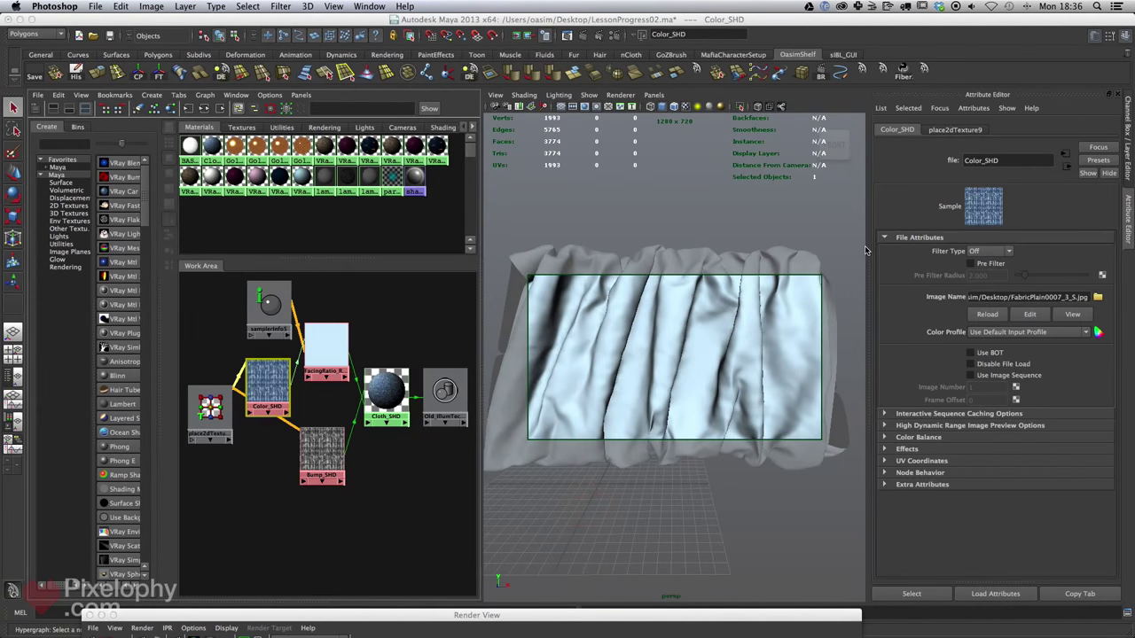
# - Create a Remap HSV node by searching for "hsv" and place it above the Cloth_SHD material in the graph
pyautogui.click(445, 482)
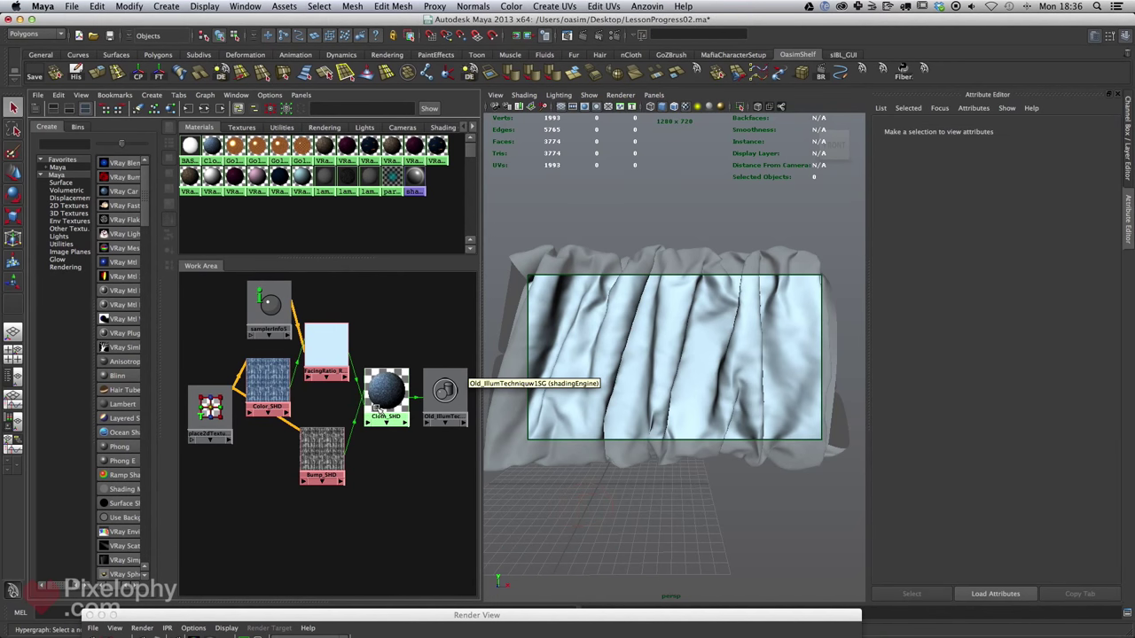
pyautogui.keyDown('alt'); pyautogui.moveTo(397, 442); pyautogui.dragTo(412, 435, button='middle'); pyautogui.keyUp('alt')
pyautogui.keyDown('alt'); pyautogui.moveTo(412, 435); pyautogui.dragTo(398, 436, button='right'); pyautogui.keyUp('alt')
pyautogui.keyDown('alt'); pyautogui.moveTo(398, 436); pyautogui.dragTo(383, 398, button='middle'); pyautogui.keyUp('alt')
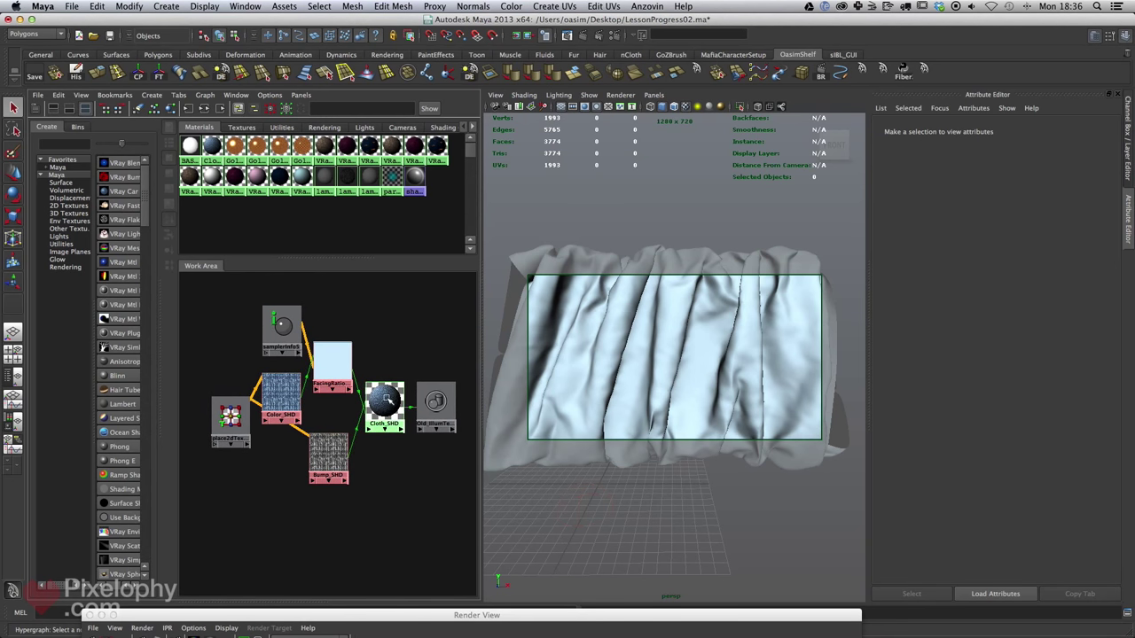
pyautogui.click(84, 144)
pyautogui.write('hsv')
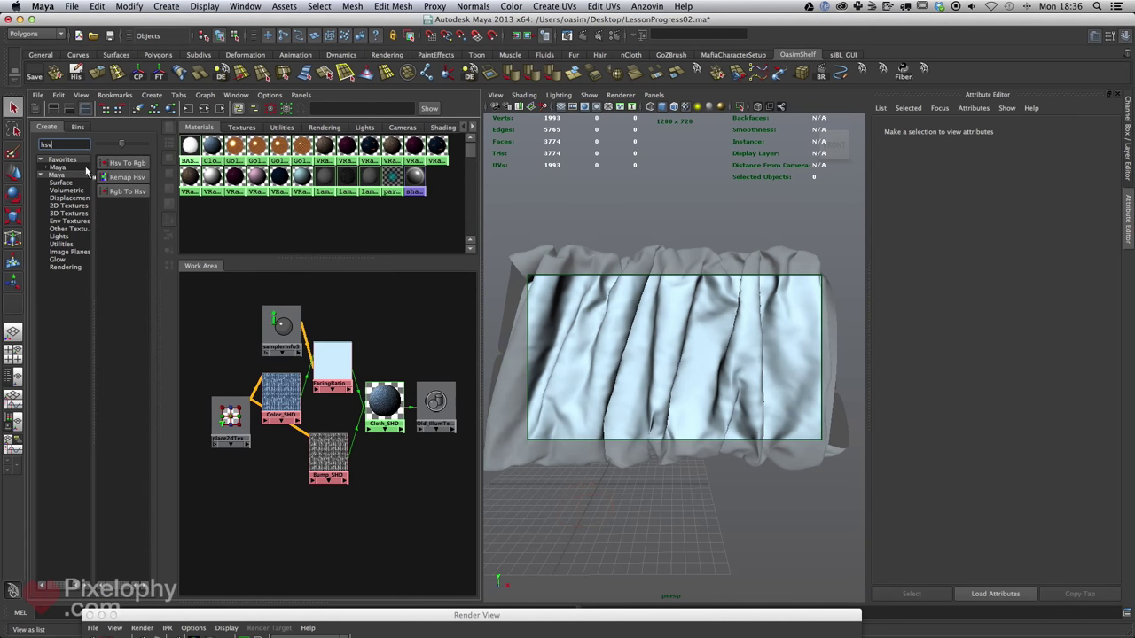
pyautogui.click(135, 181)
pyautogui.moveTo(199, 298); pyautogui.dragTo(392, 304)
pyautogui.keyDown('alt'); pyautogui.moveTo(322, 405); pyautogui.dragTo(337, 412, button='middle'); pyautogui.keyUp('alt')
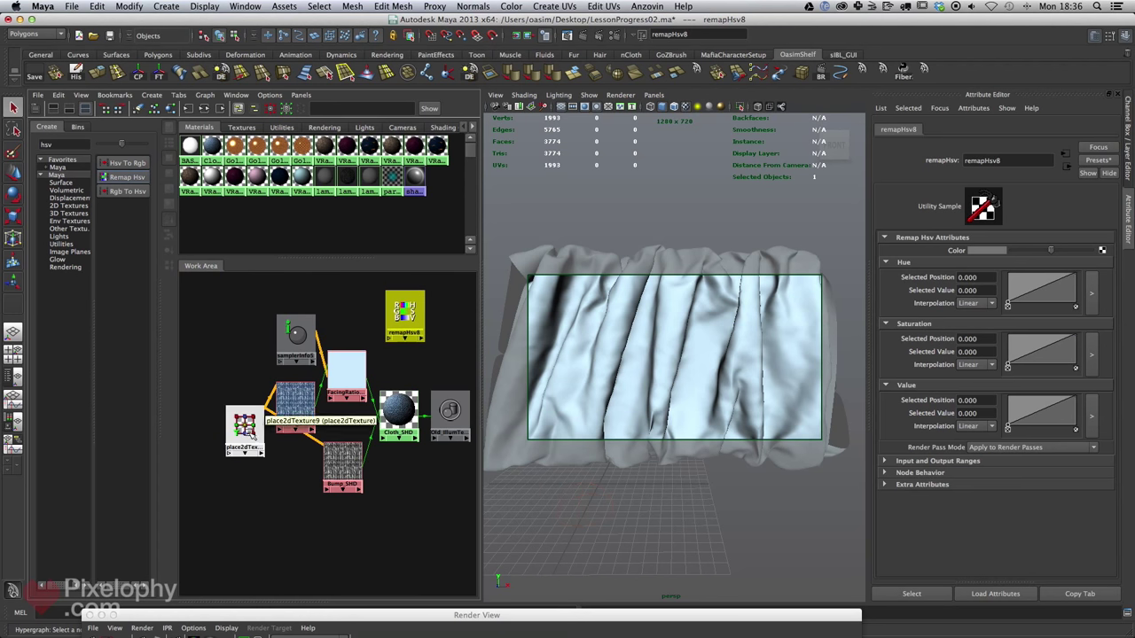
# - Spread out the placement, sampler info, ramp and Color_SHD nodes and move the Remap HSV node beside Bump_SHD
pyautogui.moveTo(248, 426); pyautogui.dragTo(224, 457)
pyautogui.moveTo(296, 406); pyautogui.dragTo(288, 406)
pyautogui.moveTo(297, 345); pyautogui.dragTo(258, 335)
pyautogui.moveTo(352, 368); pyautogui.dragTo(338, 340)
pyautogui.moveTo(295, 400); pyautogui.dragTo(279, 395)
pyautogui.moveTo(401, 321); pyautogui.dragTo(292, 474)
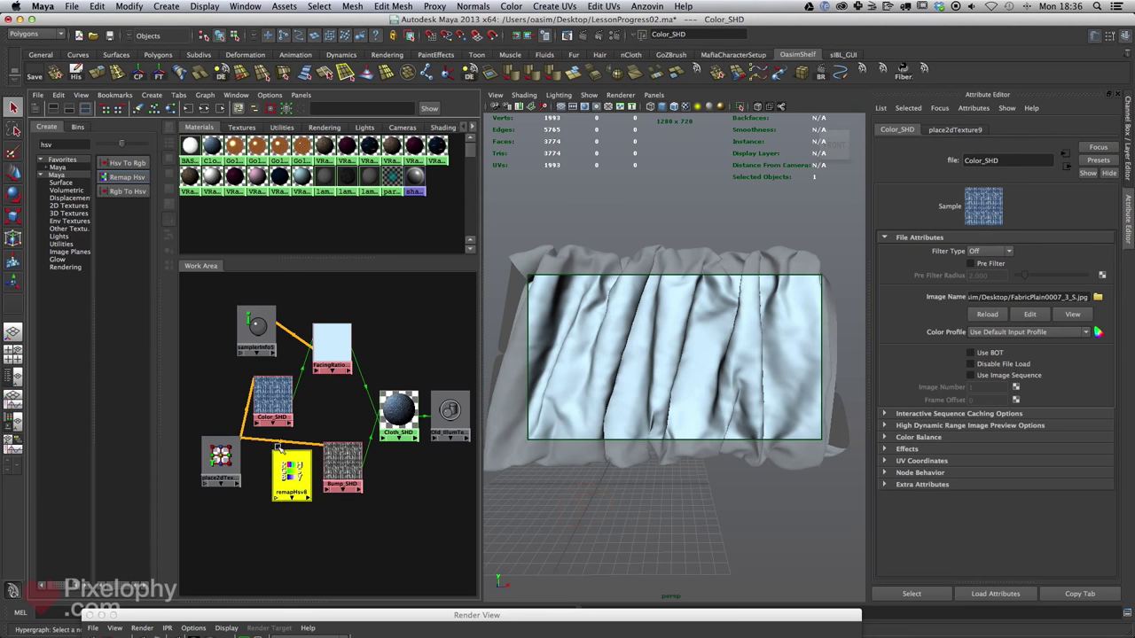
pyautogui.click(280, 399)
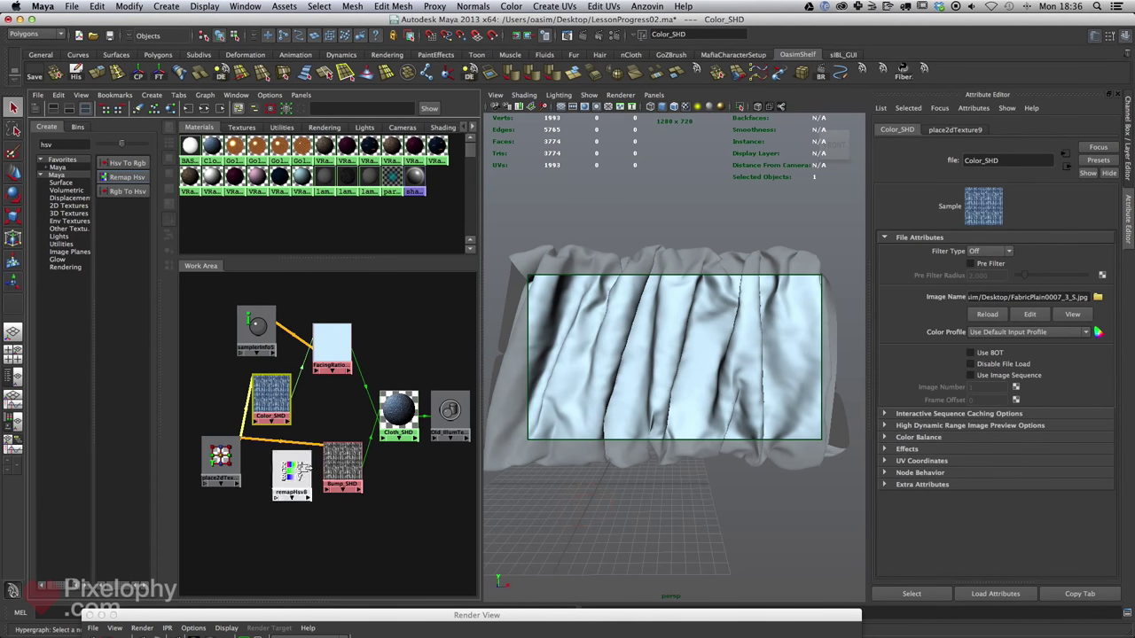
# - Move the Remap HSV node beside the ramp and connect the Color_SHD texture to its Color attribute
pyautogui.moveTo(286, 476); pyautogui.dragTo(406, 338)
pyautogui.moveTo(278, 396); pyautogui.dragTo(957, 250, button='middle')
pyautogui.moveTo(408, 333); pyautogui.dragTo(404, 320)
# - Connect the Remap HSV node to the FacingRatio_RAMP colour entry at position 0.995, replacing the direct texture link
pyautogui.click(330, 346)
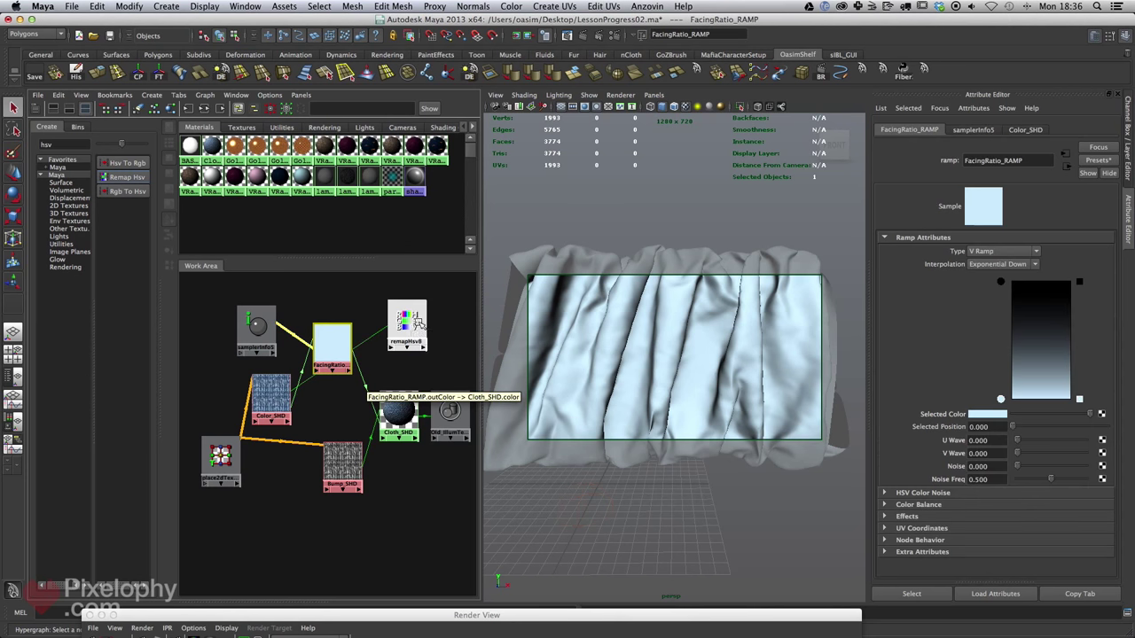
pyautogui.click(1001, 282)
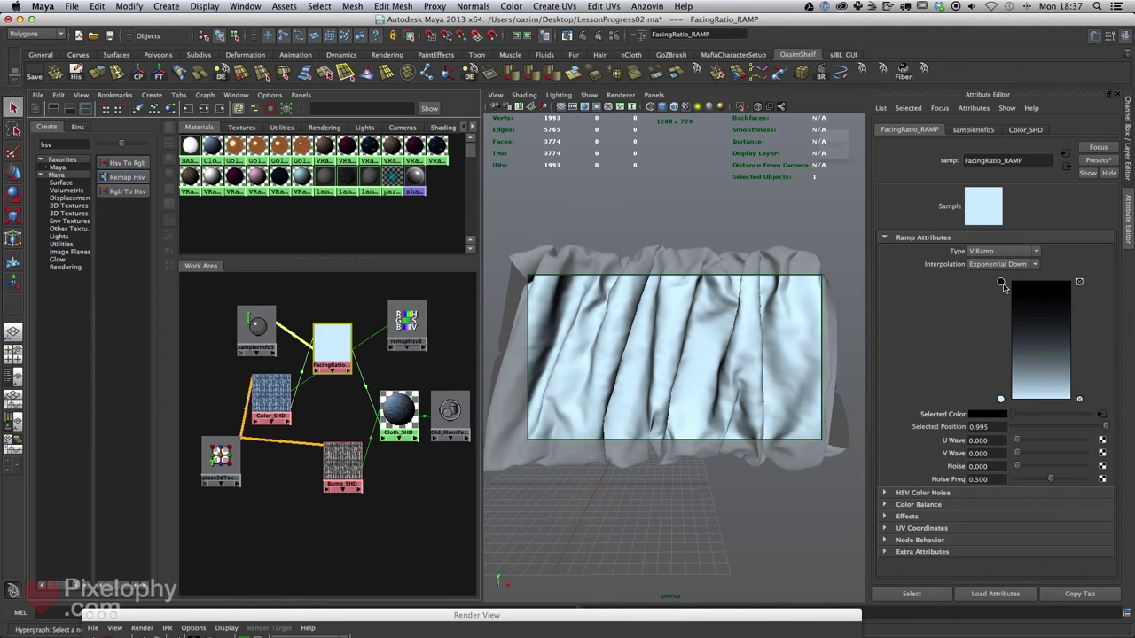
pyautogui.moveTo(409, 323); pyautogui.dragTo(951, 414, button='middle')
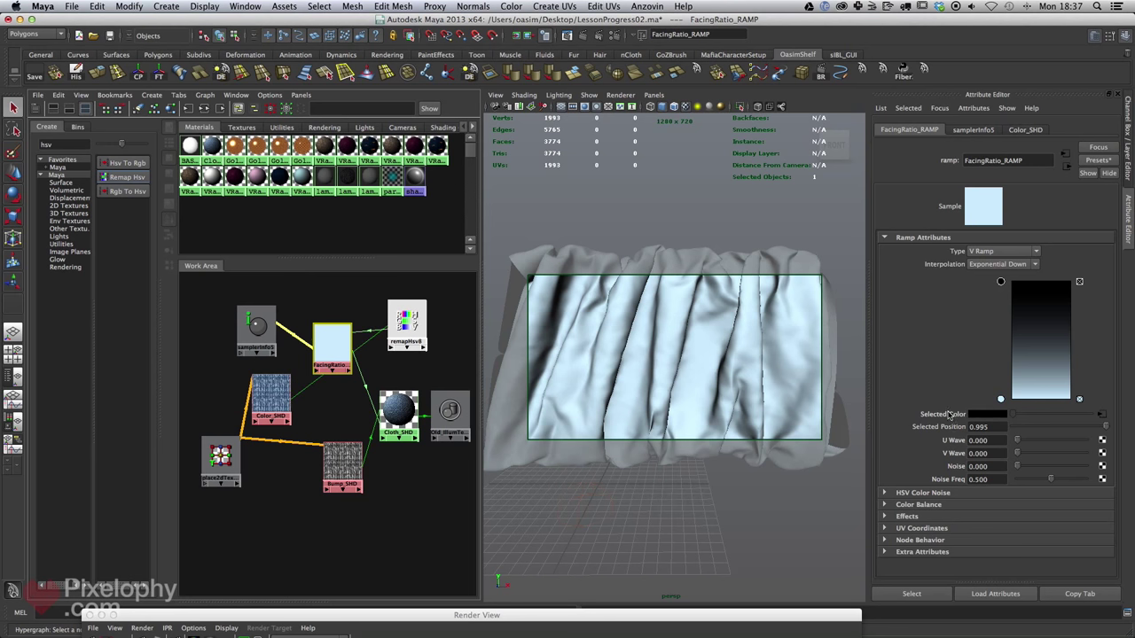
# - Rearrange the graph so the Remap HSV node sits between Color_SHD and FacingRatio_RAMP, with the sampler info node above
pyautogui.moveTo(407, 320)
pyautogui.mouseDown()
pyautogui.moveTo(329, 387)
pyautogui.moveTo(401, 322)
pyautogui.mouseUp()
pyautogui.moveTo(338, 387); pyautogui.dragTo(339, 360)
pyautogui.moveTo(397, 319); pyautogui.dragTo(417, 312)
pyautogui.moveTo(258, 329); pyautogui.dragTo(306, 296)
pyautogui.click(330, 359)
pyautogui.moveTo(271, 405); pyautogui.dragTo(263, 403)
pyautogui.moveTo(329, 362); pyautogui.dragTo(331, 359)
pyautogui.moveTo(270, 394); pyautogui.dragTo(278, 389)
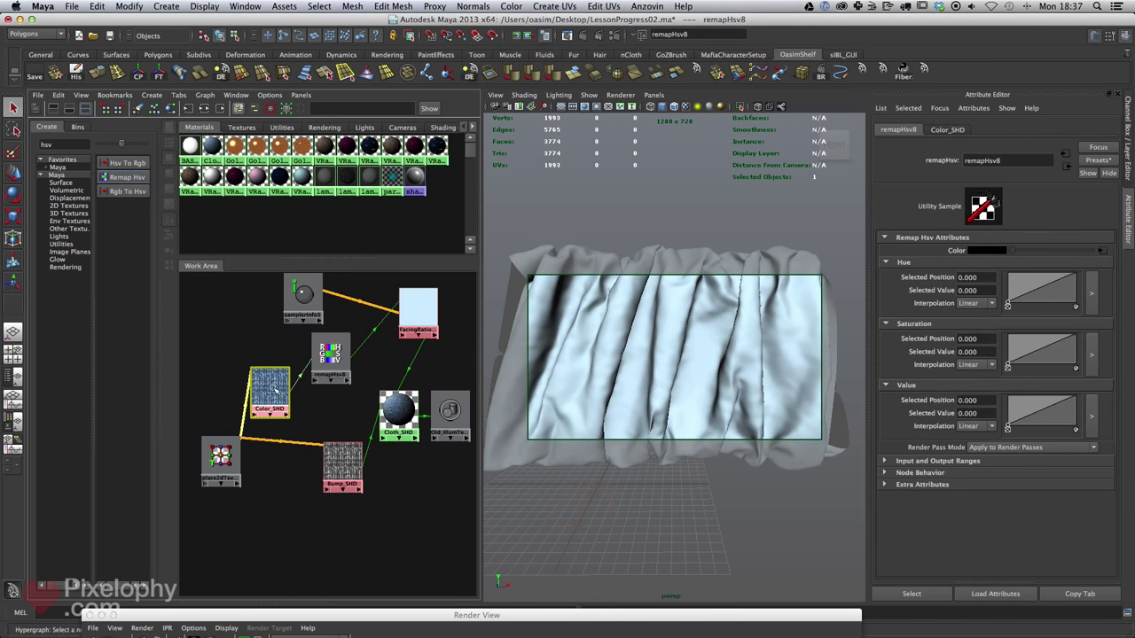
# - Try a hue value of 0.440 at position 0 of the Remap HSV node and return it to 0
pyautogui.click(329, 355)
pyautogui.click(332, 359)
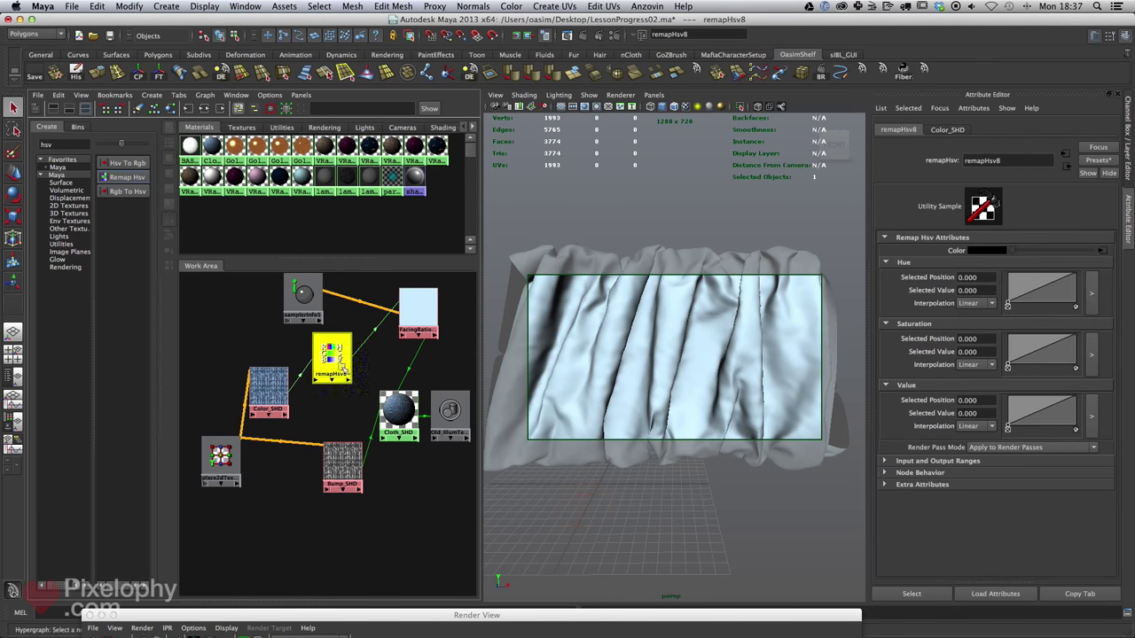
pyautogui.keyDown('alt'); pyautogui.moveTo(349, 391); pyautogui.dragTo(363, 387, button='middle'); pyautogui.keyUp('alt')
pyautogui.keyDown('alt'); pyautogui.moveTo(362, 387); pyautogui.dragTo(389, 366, button='right'); pyautogui.keyUp('alt')
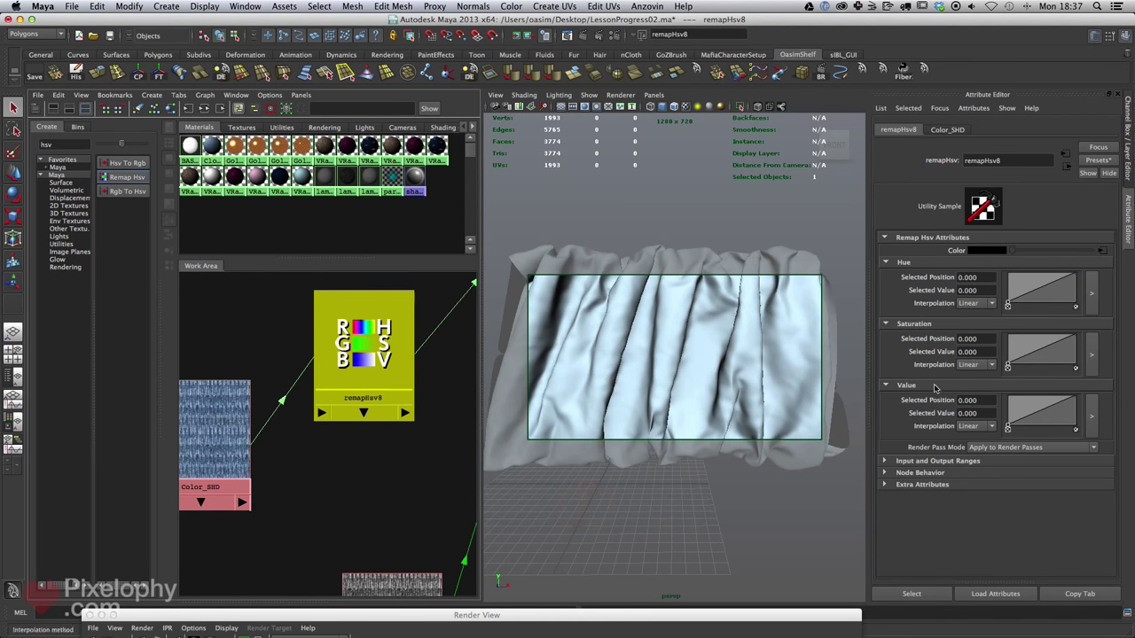
pyautogui.keyDown('alt'); pyautogui.moveTo(434, 407); pyautogui.dragTo(389, 421, button='middle'); pyautogui.keyUp('alt')
pyautogui.keyDown('alt'); pyautogui.moveTo(389, 421); pyautogui.dragTo(371, 406, button='right'); pyautogui.keyUp('alt')
pyautogui.keyDown('alt'); pyautogui.moveTo(387, 398); pyautogui.dragTo(328, 391, button='middle'); pyautogui.keyUp('alt')
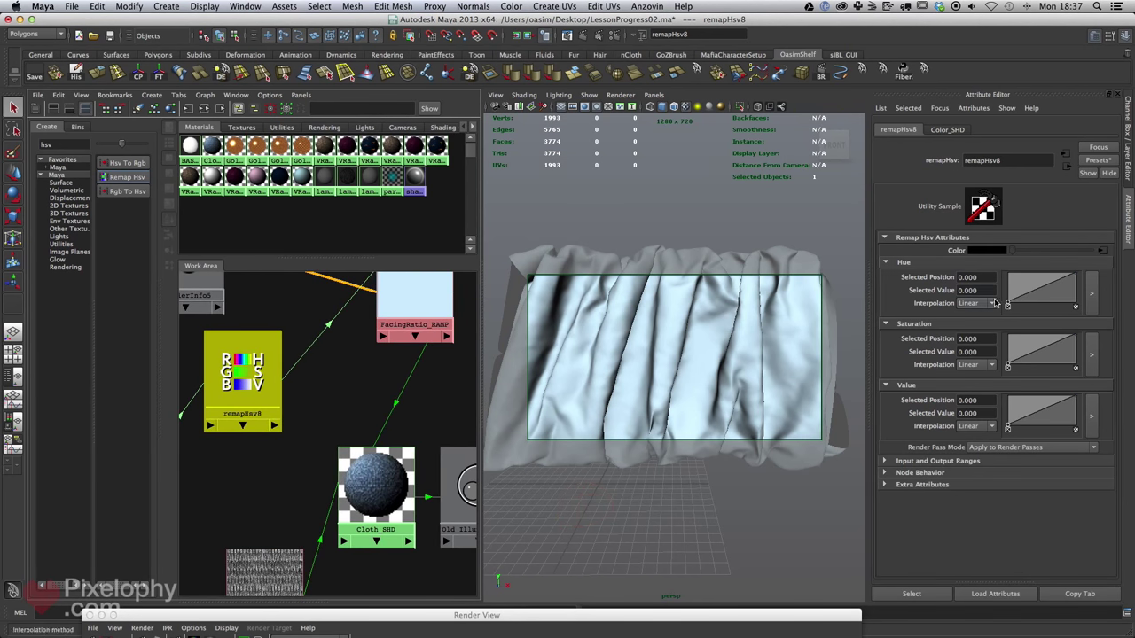
pyautogui.moveTo(1008, 303); pyautogui.dragTo(1007, 292)
pyautogui.keyDown('alt'); pyautogui.moveTo(383, 478); pyautogui.dragTo(415, 479, button='middle'); pyautogui.keyUp('alt')
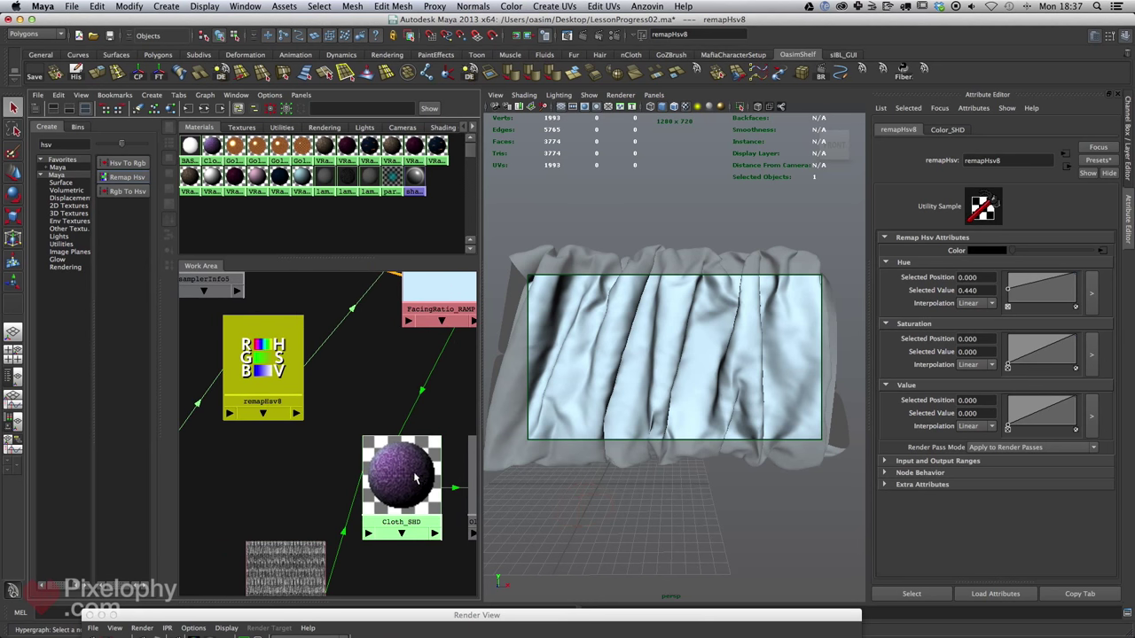
pyautogui.moveTo(1007, 292); pyautogui.dragTo(1007, 308)
# - Set the Remap HSV node's entries at position 1 to 0.980 for Saturation and 1.000 for Value
pyautogui.moveTo(1072, 340)
pyautogui.mouseDown()
pyautogui.moveTo(1080, 370)
pyautogui.moveTo(1076, 336)
pyautogui.mouseUp()
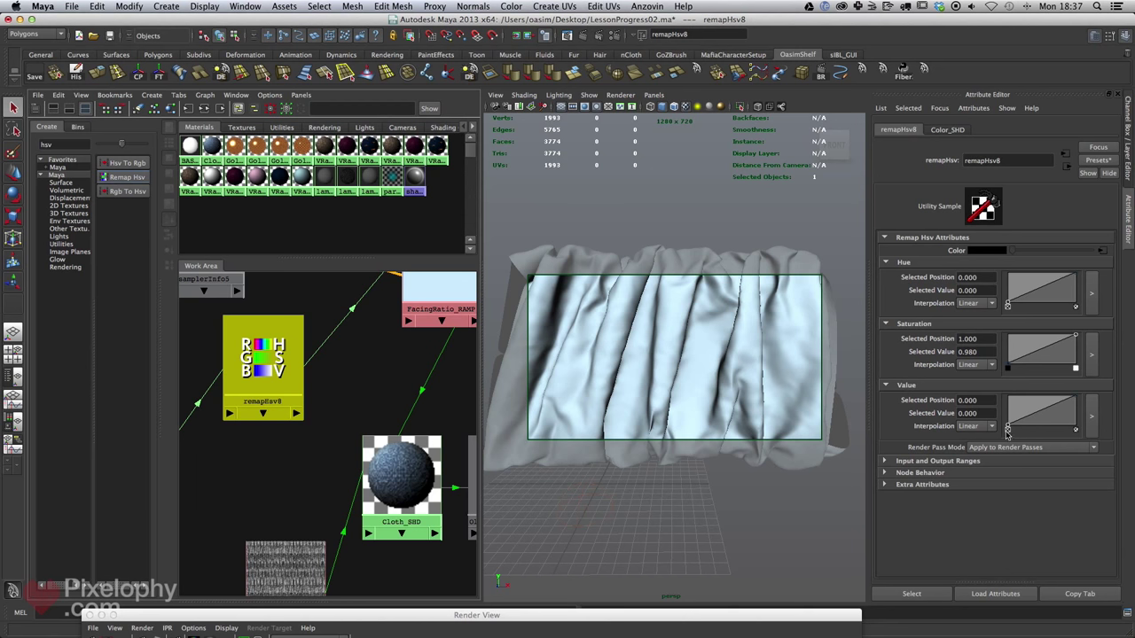
pyautogui.moveTo(1073, 403)
pyautogui.mouseDown()
pyautogui.moveTo(1079, 415)
pyautogui.moveTo(1077, 397)
pyautogui.mouseUp()
pyautogui.scroll(-5, 381, 381)
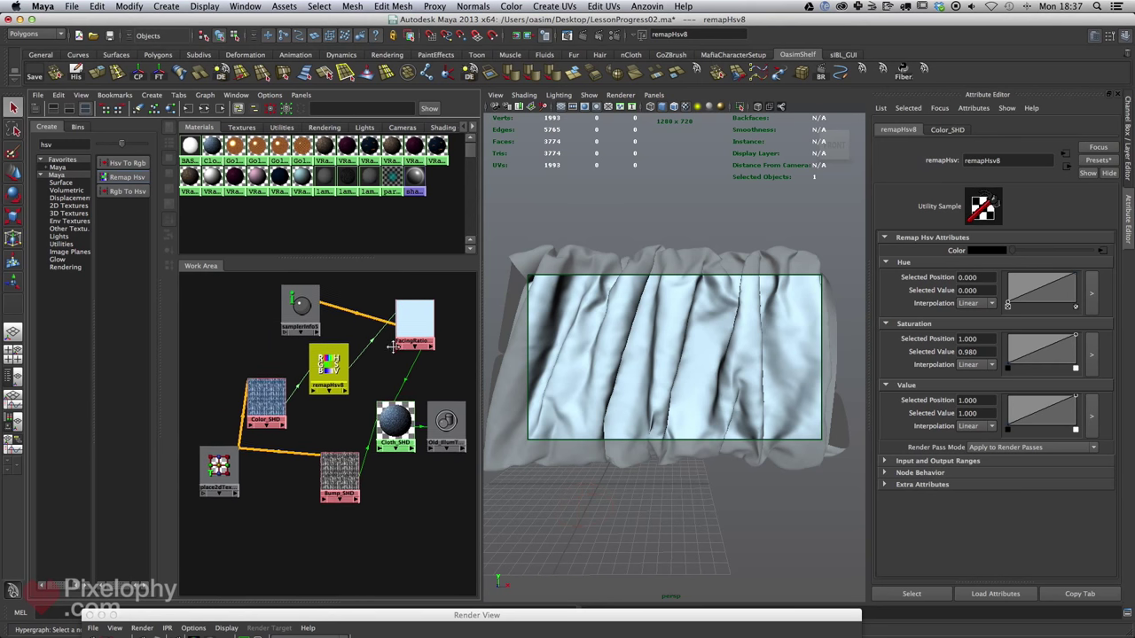
# - Nudge the ramp node aside and set the Remap HSV node's hue value at position 0 to 0.500
pyautogui.click(397, 422)
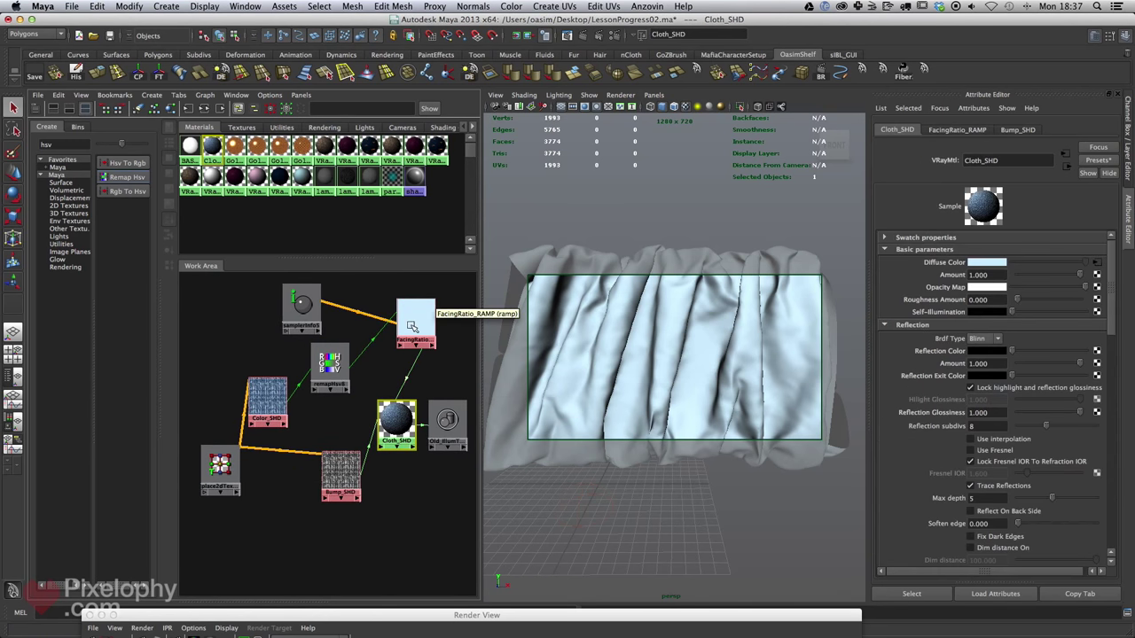
pyautogui.click(277, 404)
pyautogui.moveTo(416, 321); pyautogui.dragTo(428, 319)
pyautogui.click(330, 364)
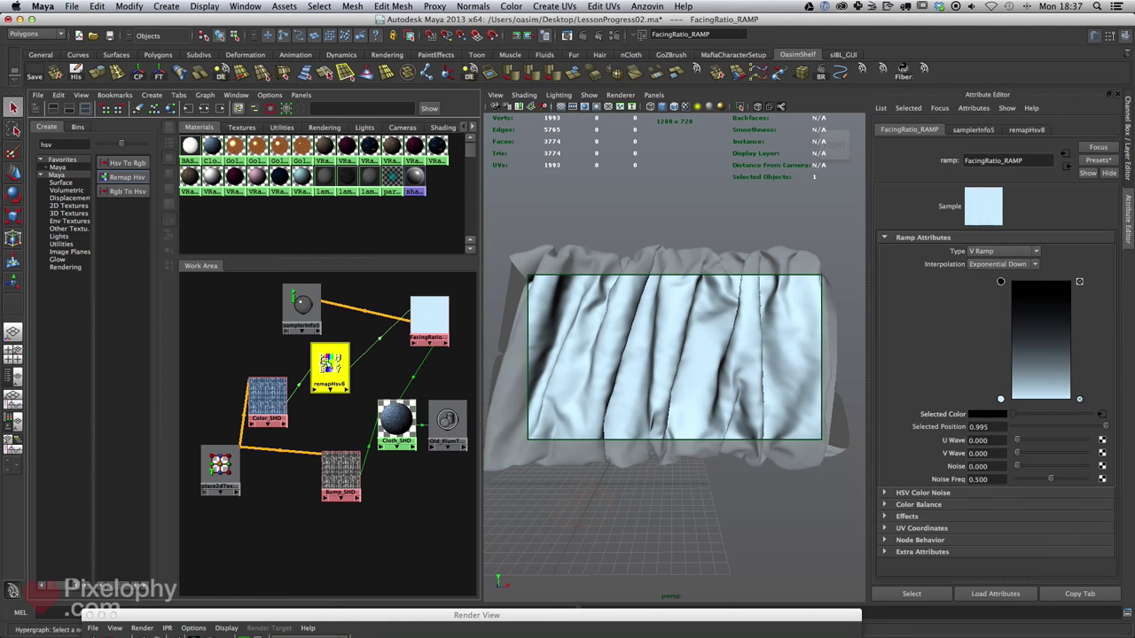
pyautogui.moveTo(1006, 303); pyautogui.dragTo(1000, 295)
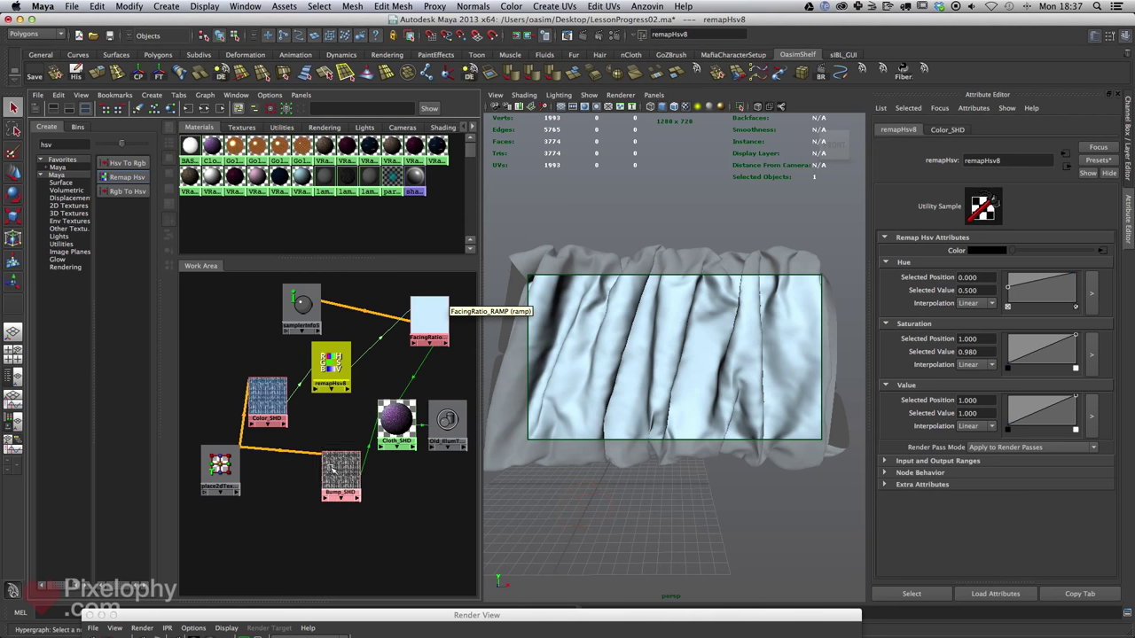
# - Change the FacingRatio_RAMP colour at position 0 to a pale lilac with hue about 269 and saturation about 0.096
pyautogui.click(416, 335)
pyautogui.click(1001, 399)
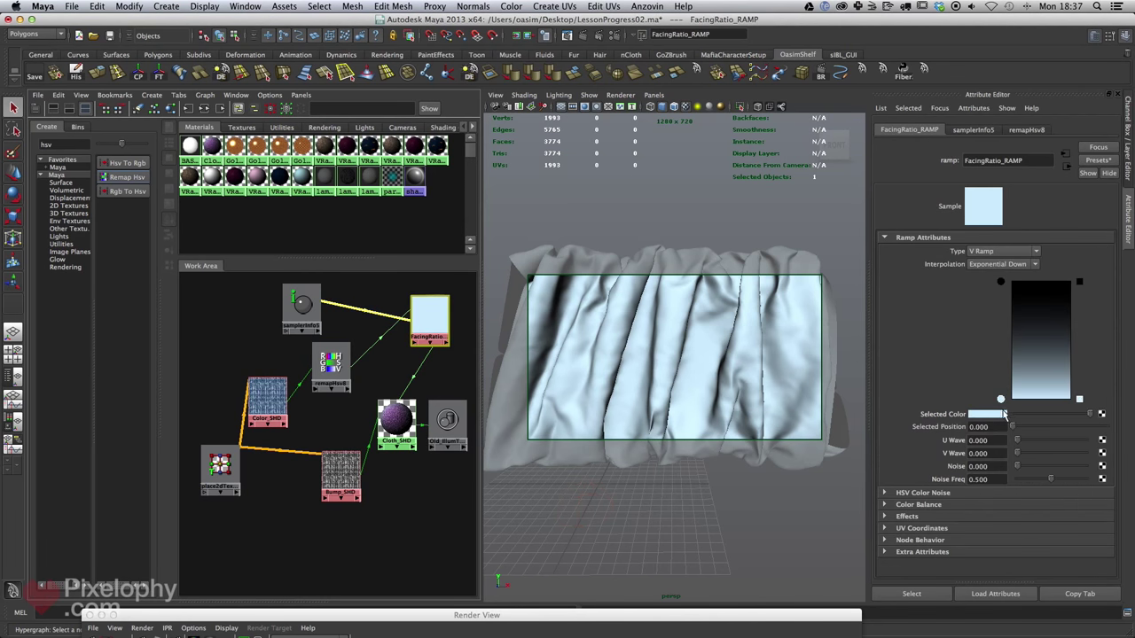
pyautogui.click(984, 414)
pyautogui.moveTo(994, 438); pyautogui.dragTo(946, 454)
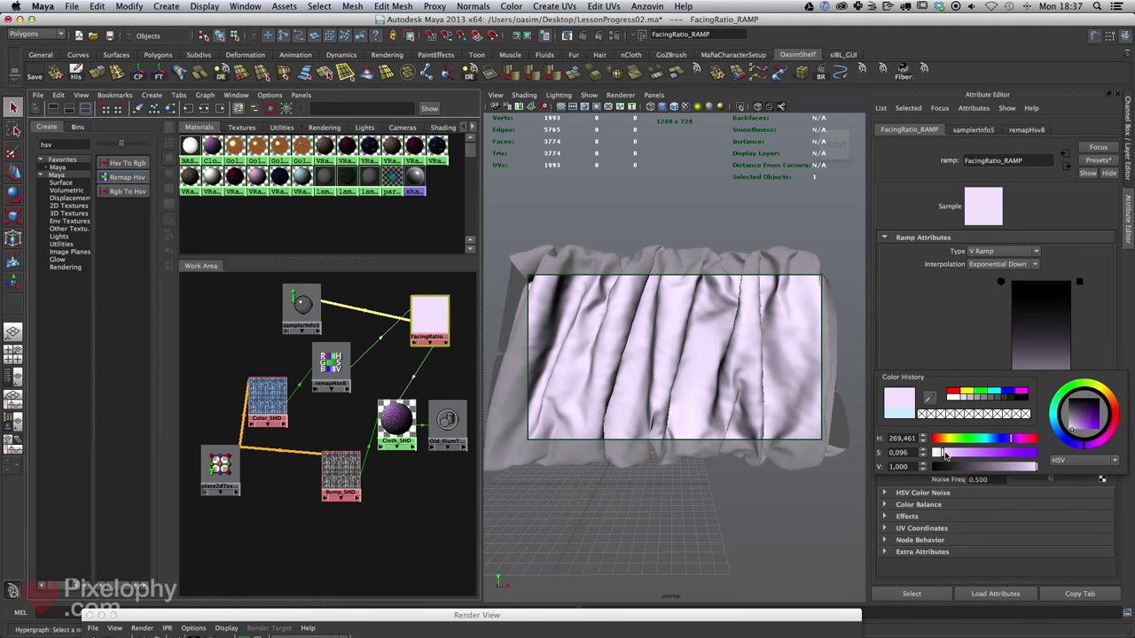
pyautogui.moveTo(427, 325); pyautogui.dragTo(414, 332)
pyautogui.click(395, 424)
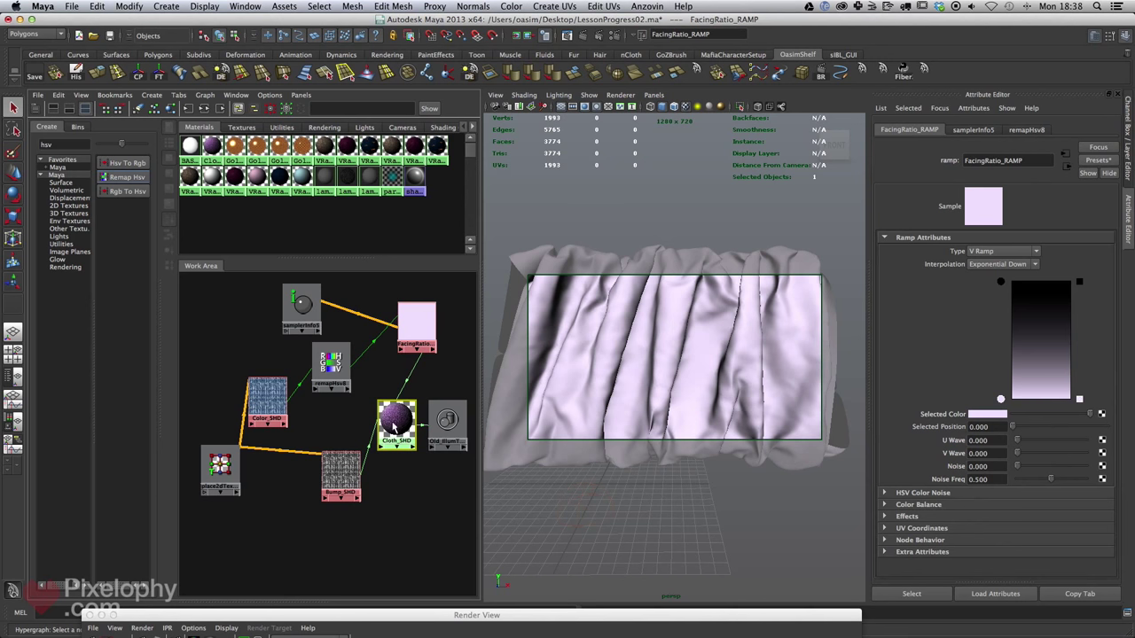
# - Show the V-Ray frame buffer, mark a wide region across the curtain's upper folds and render it
pyautogui.click(611, 35)
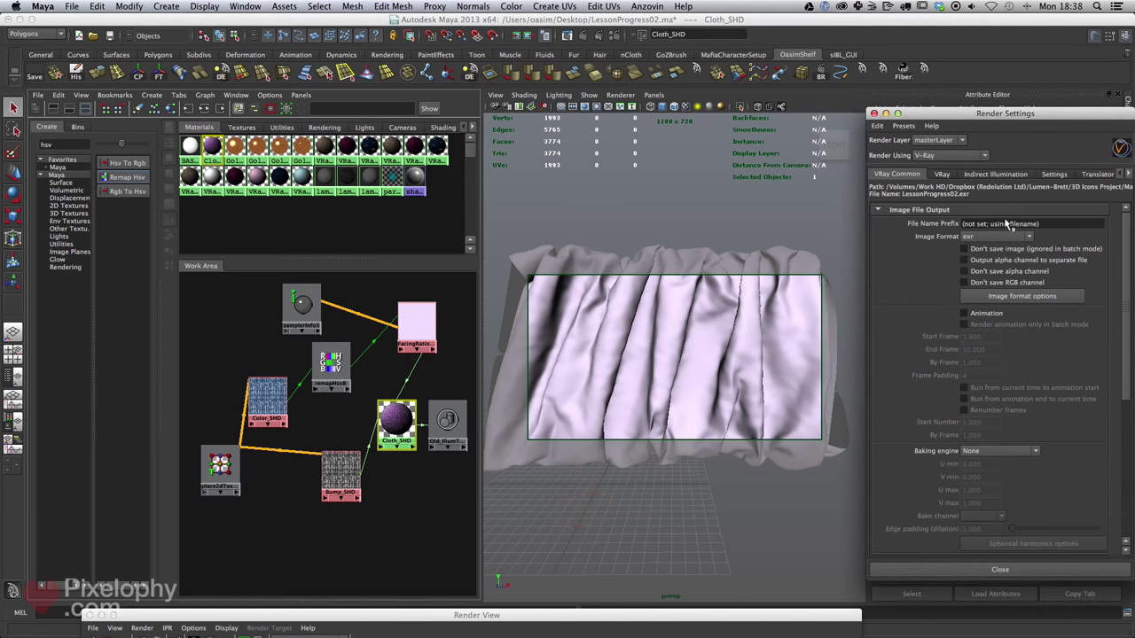
pyautogui.moveTo(1126, 290); pyautogui.dragTo(1110, 493)
pyautogui.click(1038, 532)
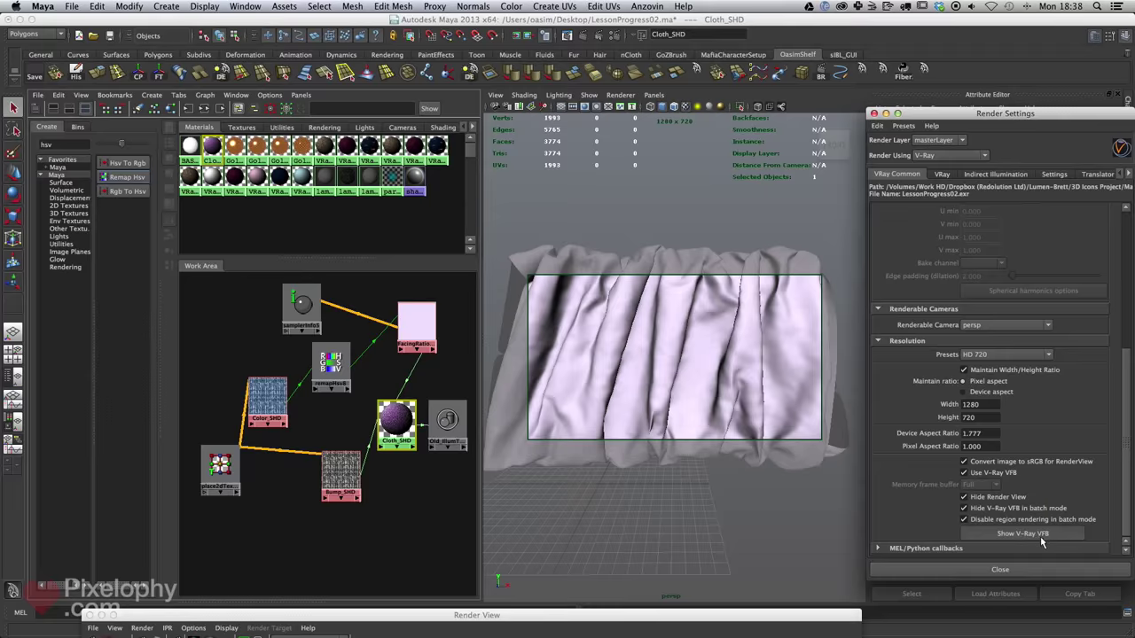
pyautogui.moveTo(523, 158); pyautogui.dragTo(286, 227)
pyautogui.click(889, 64)
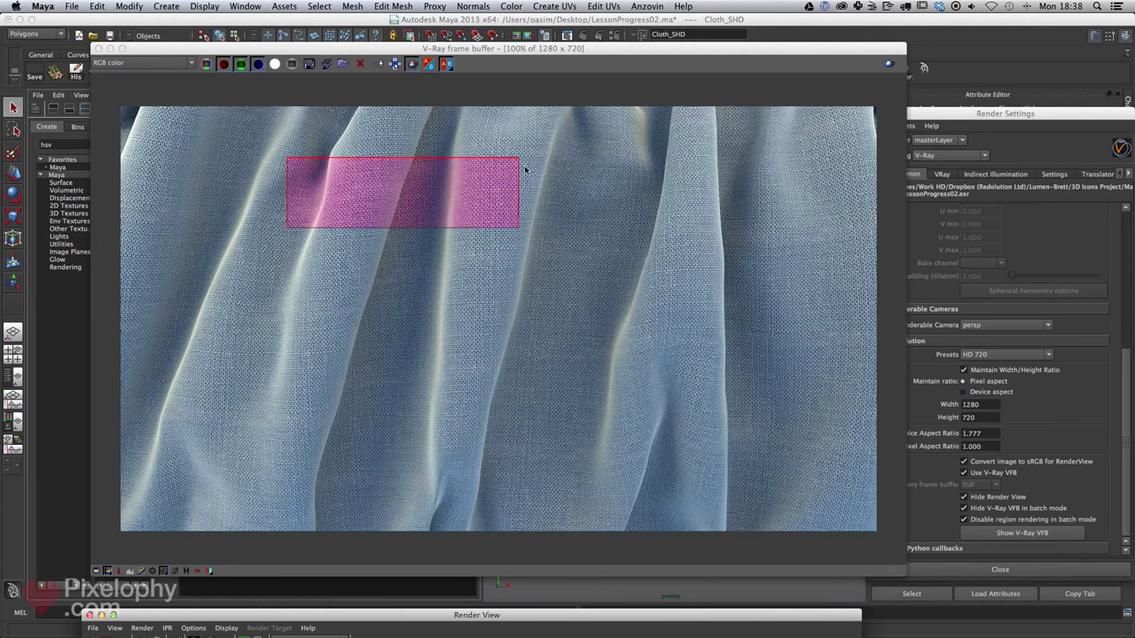
# - Put away the frame buffer and select the Remap HSV node in the graph
pyautogui.click(110, 49)
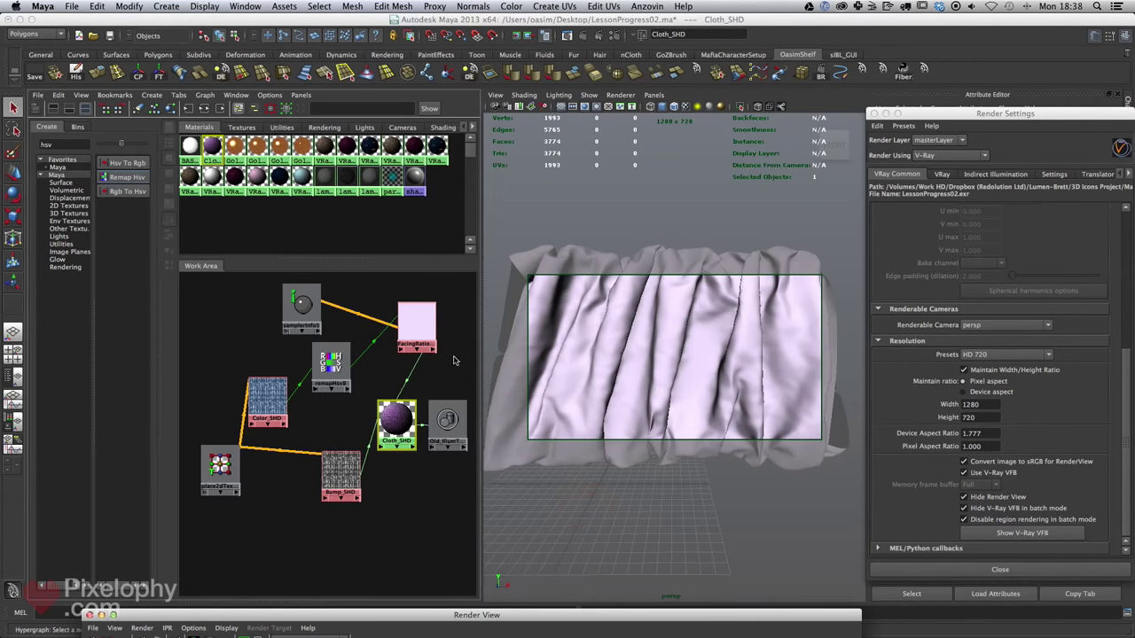
pyautogui.scroll(5, 425, 381)
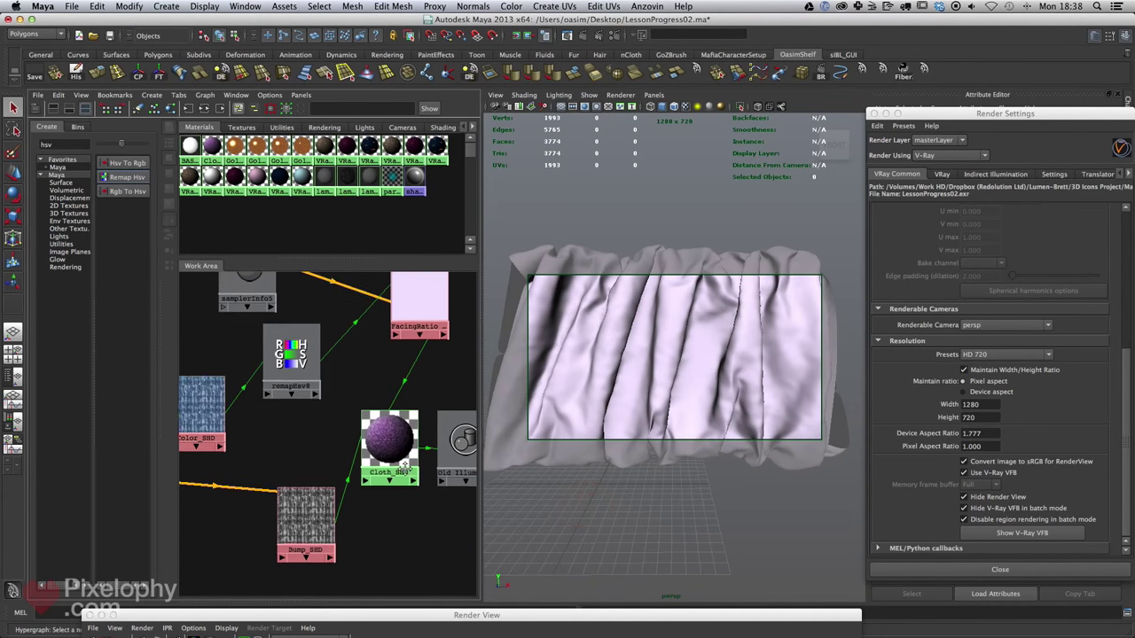
pyautogui.click(292, 341)
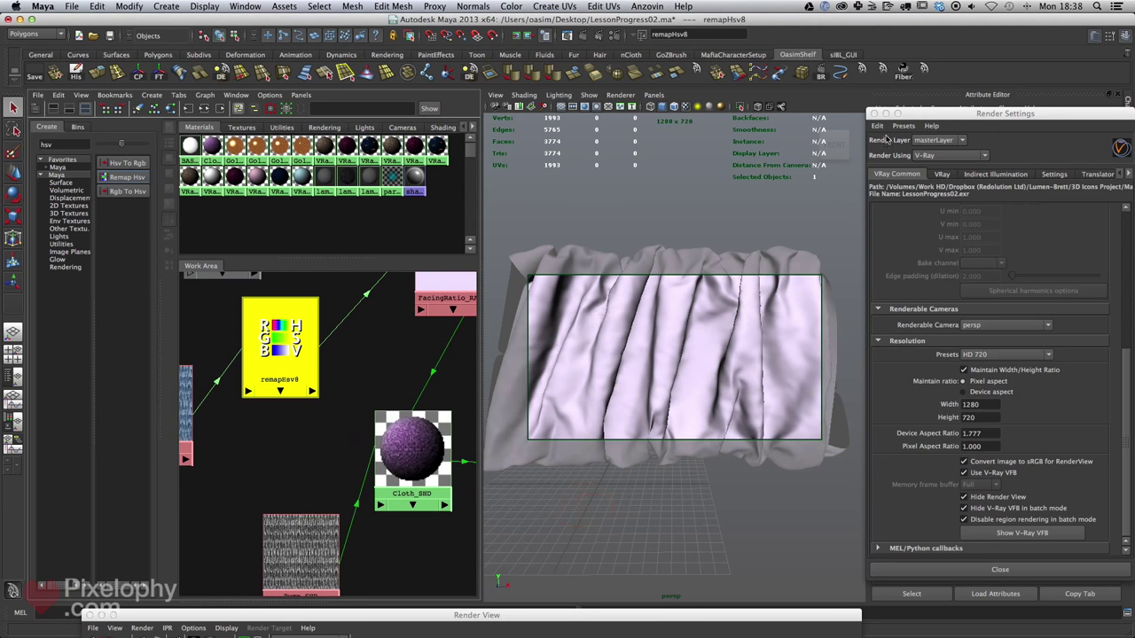
# - Close the render settings and lower the Remap HSV node's hue value at position 0 to 0.000
pyautogui.click(875, 115)
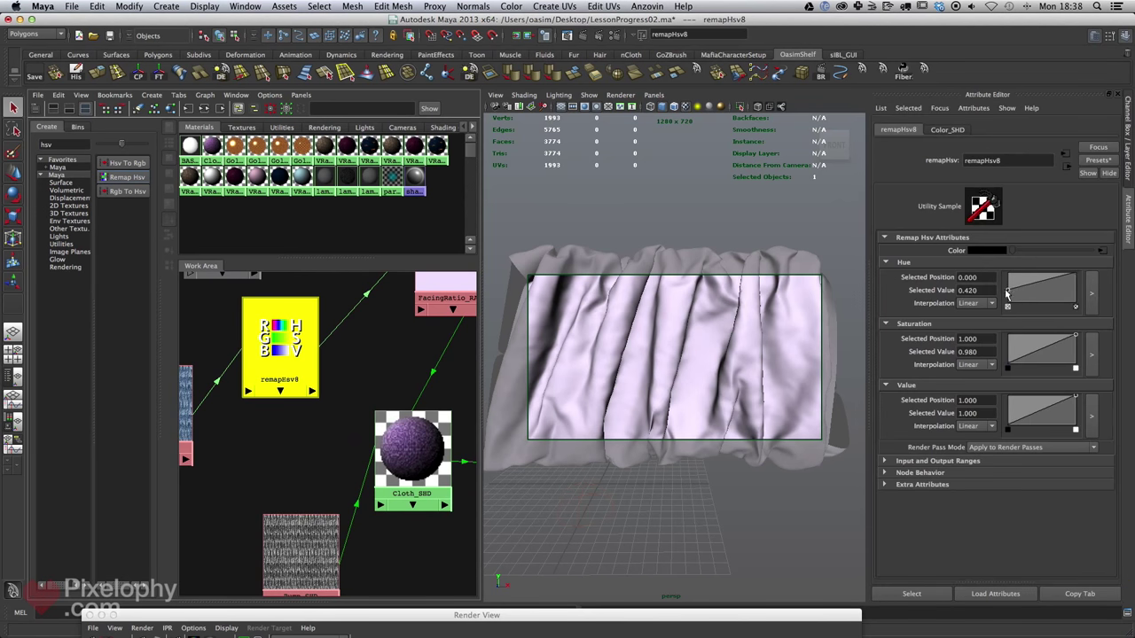
pyautogui.moveTo(1025, 293); pyautogui.dragTo(1052, 294)
pyautogui.click(1053, 305)
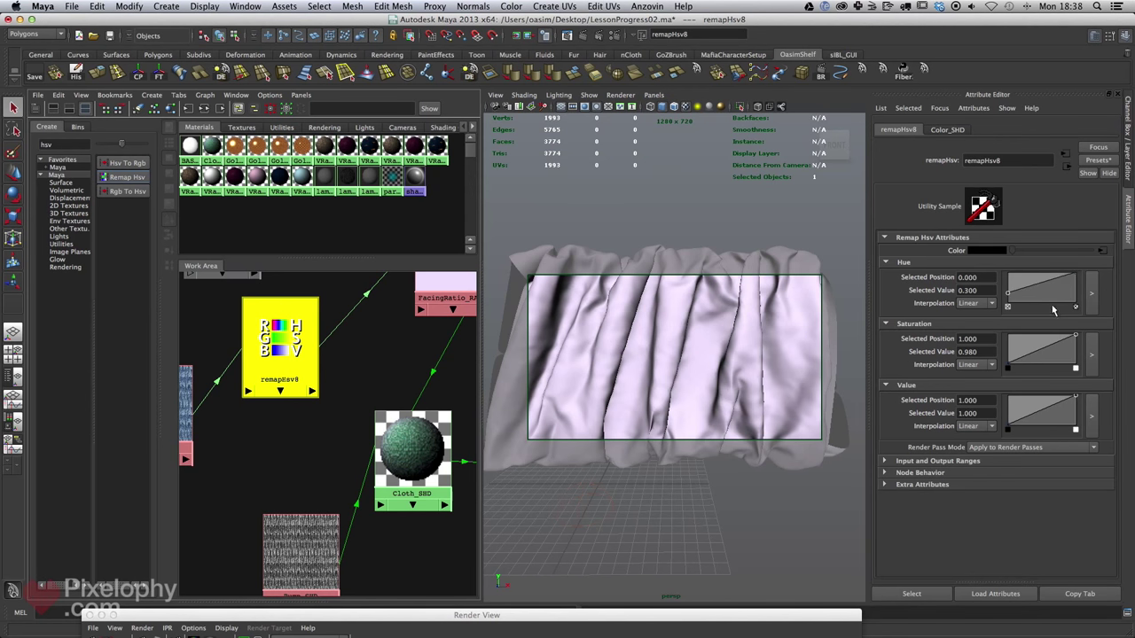
pyautogui.moveTo(1006, 295); pyautogui.dragTo(1007, 306)
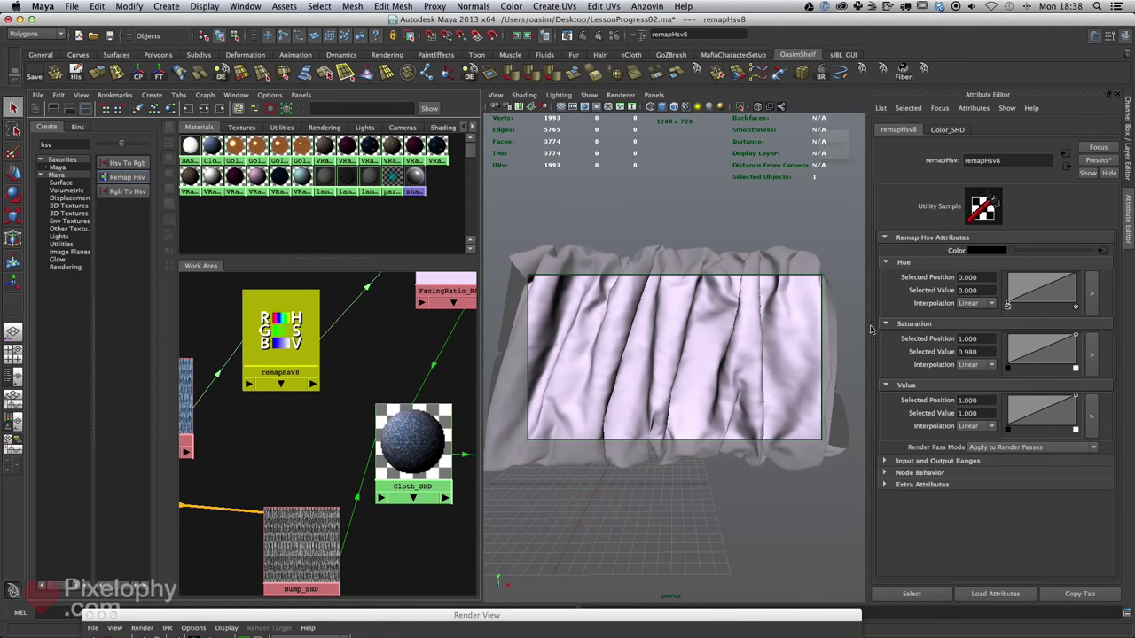
# - Enlarge the work area by reducing the material swatch area, keeping the whole cloth network in view
pyautogui.scroll(-5, 375, 375)
pyautogui.scroll(-4, 382, 356)
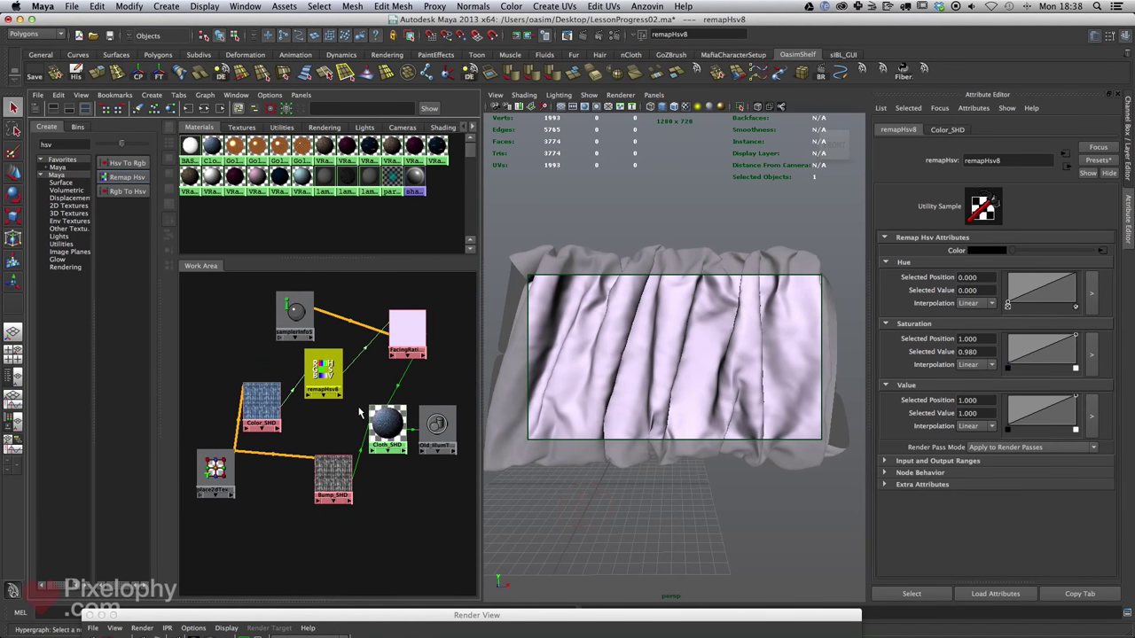
pyautogui.moveTo(322, 450)
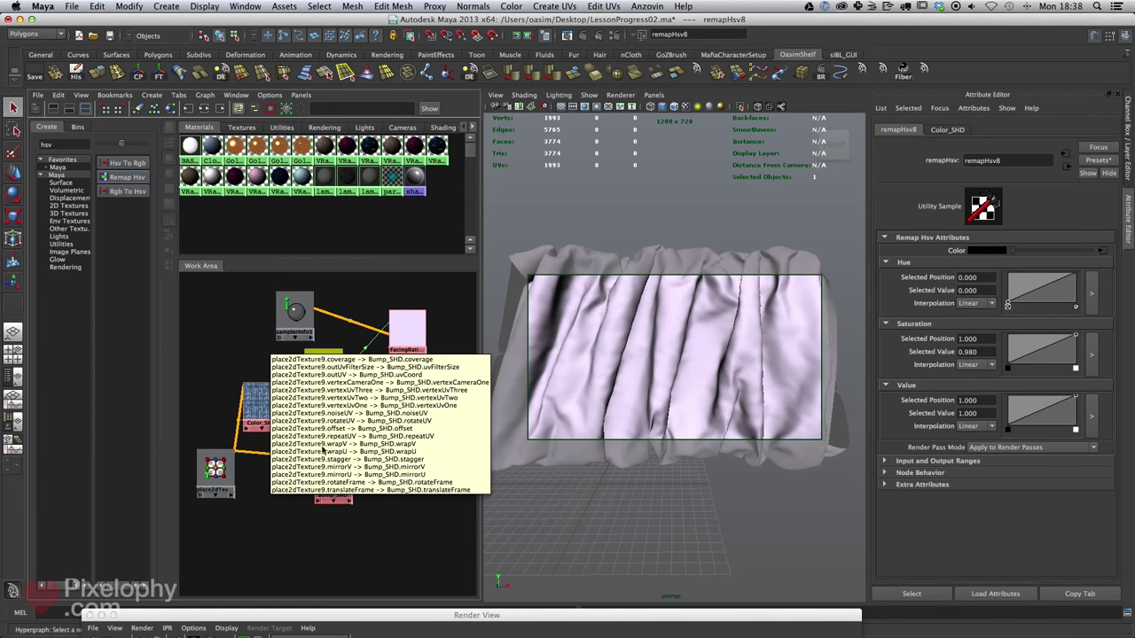
pyautogui.keyDown('alt'); pyautogui.moveTo(361, 448); pyautogui.dragTo(367, 425, button='middle'); pyautogui.keyUp('alt')
pyautogui.scroll(-1, 367, 424)
pyautogui.moveTo(350, 258); pyautogui.dragTo(350, 205)
pyautogui.keyDown('alt'); pyautogui.moveTo(377, 271); pyautogui.dragTo(371, 263, button='middle'); pyautogui.keyUp('alt')
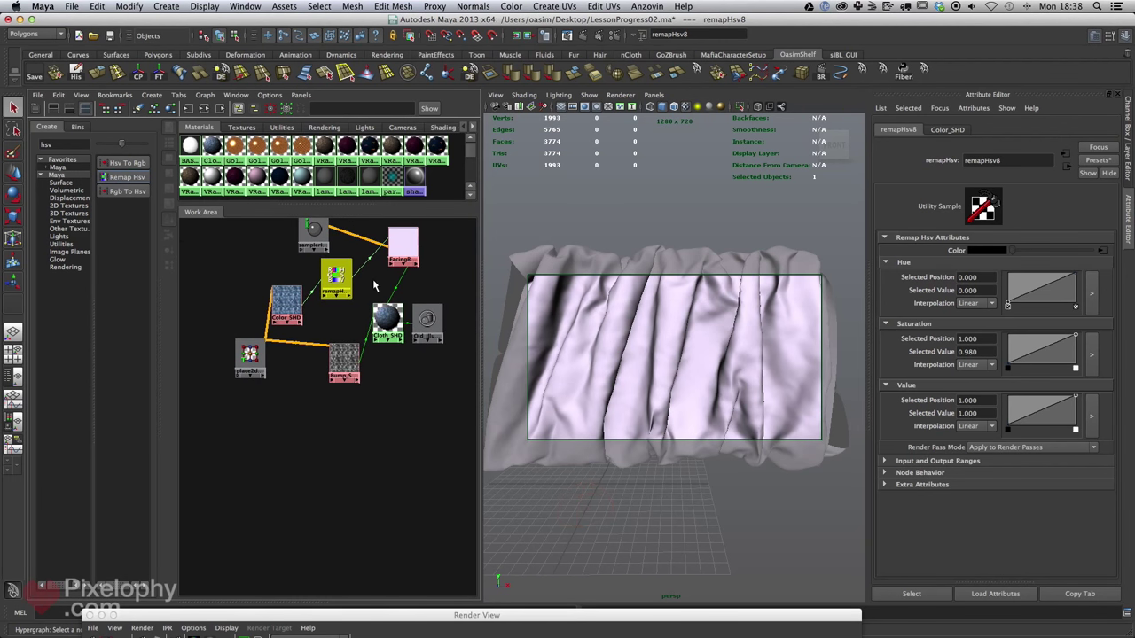
pyautogui.keyDown('alt'); pyautogui.moveTo(349, 338); pyautogui.dragTo(338, 368, button='middle'); pyautogui.keyUp('alt')
pyautogui.keyDown('alt'); pyautogui.moveTo(337, 368); pyautogui.dragTo(325, 350, button='right'); pyautogui.keyUp('alt')
pyautogui.keyDown('alt'); pyautogui.moveTo(325, 351); pyautogui.dragTo(326, 319, button='middle'); pyautogui.keyUp('alt')
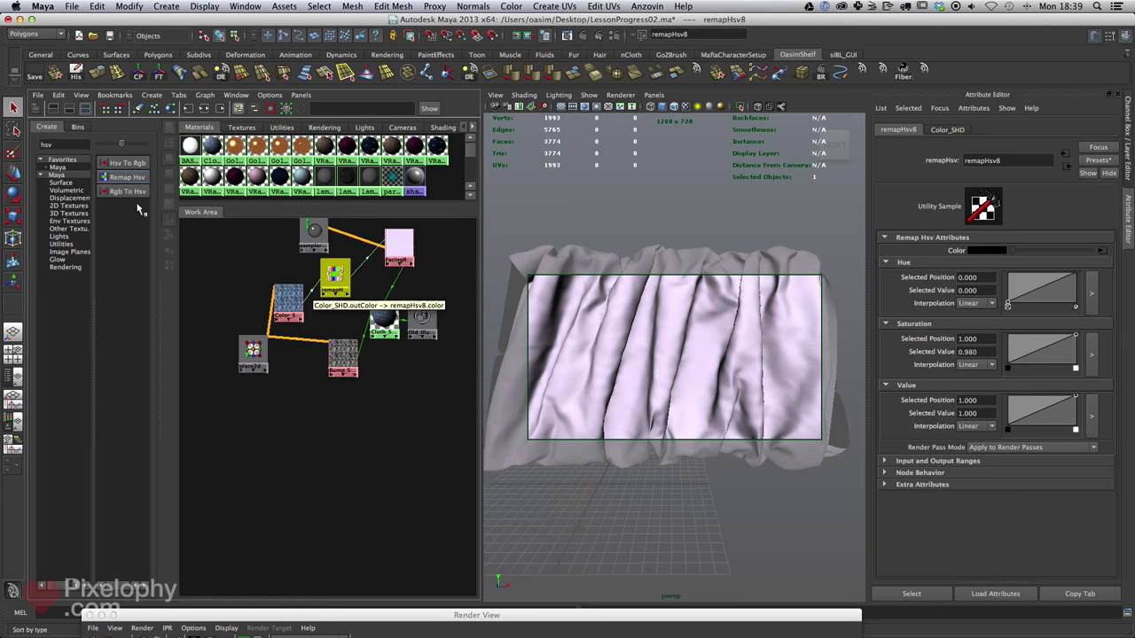
# - Clear the node filter, create a VRay Mtl below the existing network and name it Cloth_SHD_2
pyautogui.click(62, 176)
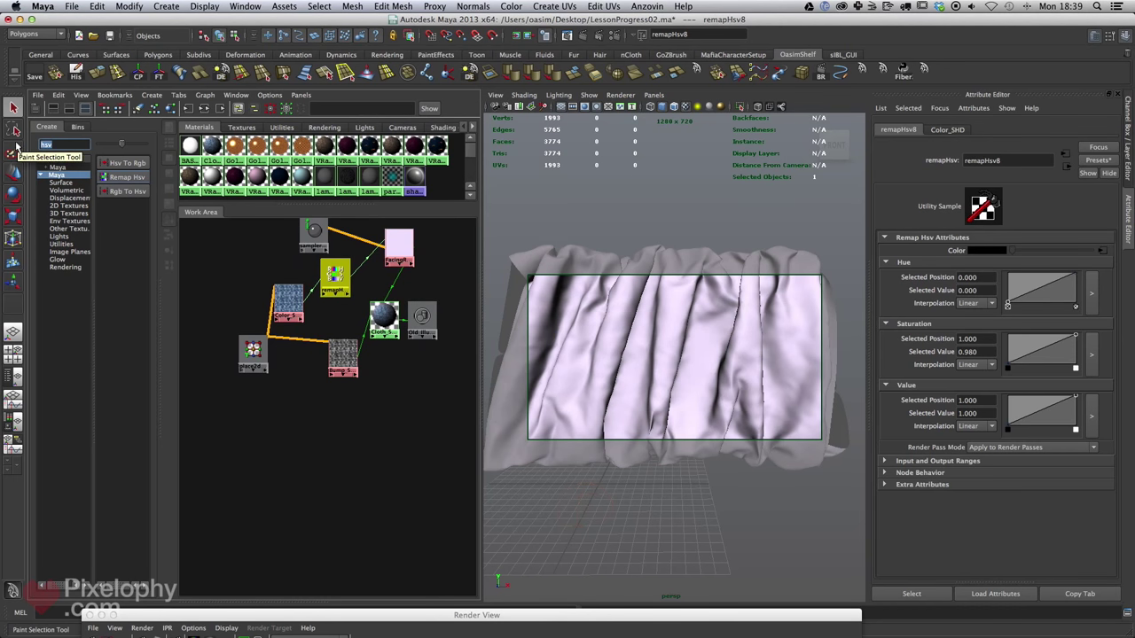
pyautogui.click(130, 262)
pyautogui.moveTo(258, 279); pyautogui.dragTo(432, 425)
pyautogui.moveTo(1002, 160); pyautogui.dragTo(904, 169)
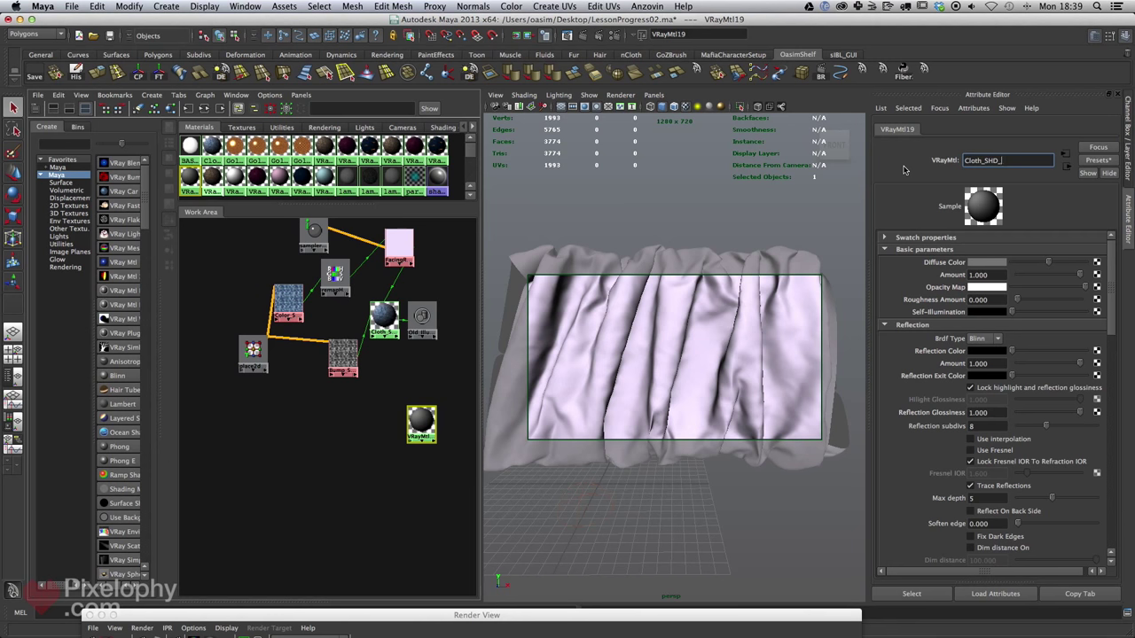
pyautogui.press('Return')
pyautogui.keyDown('alt'); pyautogui.moveTo(378, 427); pyautogui.dragTo(382, 420, button='middle'); pyautogui.keyUp('alt')
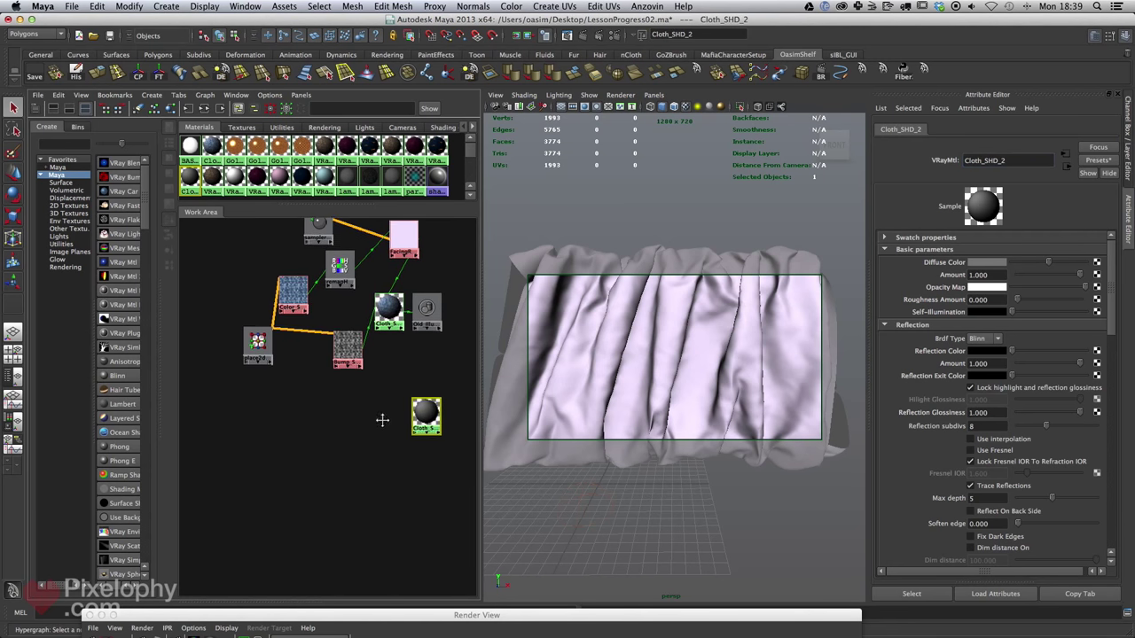
pyautogui.moveTo(425, 419); pyautogui.dragTo(426, 433)
# - Space out the place2dTexture, Color_SHD and Bump_SHD nodes, and shift Cloth_SHD_2 slightly below the network
pyautogui.keyDown('alt'); pyautogui.moveTo(338, 302); pyautogui.dragTo(332, 329, button='middle'); pyautogui.keyUp('alt')
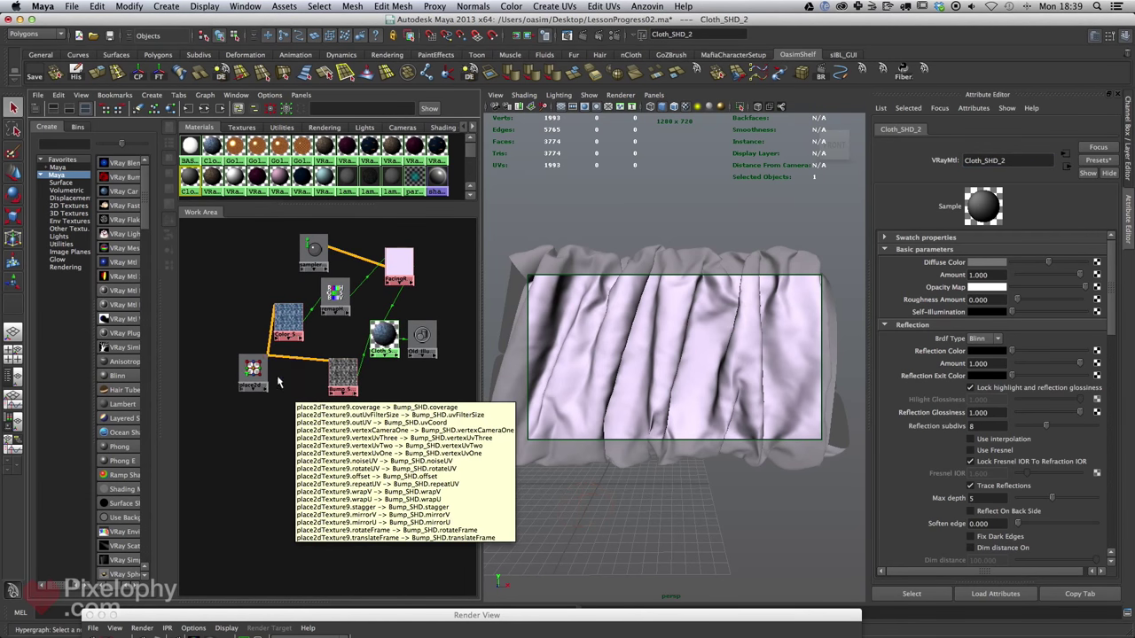
pyautogui.moveTo(254, 368); pyautogui.dragTo(233, 357)
pyautogui.moveTo(284, 315); pyautogui.dragTo(279, 308)
pyautogui.moveTo(341, 367); pyautogui.dragTo(294, 359)
pyautogui.moveTo(367, 322)
pyautogui.keyDown('alt'); pyautogui.mouseDown(button='middle')
pyautogui.moveTo(374, 287)
pyautogui.moveTo(378, 342)
pyautogui.mouseUp(button='middle'); pyautogui.keyUp('alt')
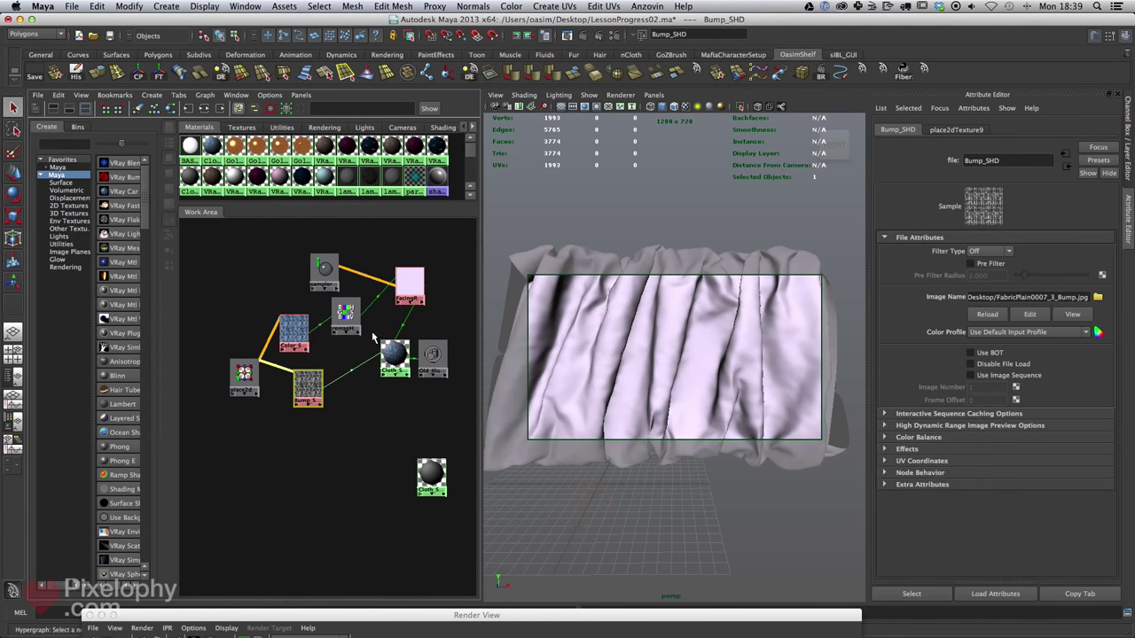
pyautogui.keyDown('alt'); pyautogui.moveTo(403, 379); pyautogui.dragTo(388, 327, button='middle'); pyautogui.keyUp('alt')
pyautogui.moveTo(419, 426); pyautogui.dragTo(393, 420)
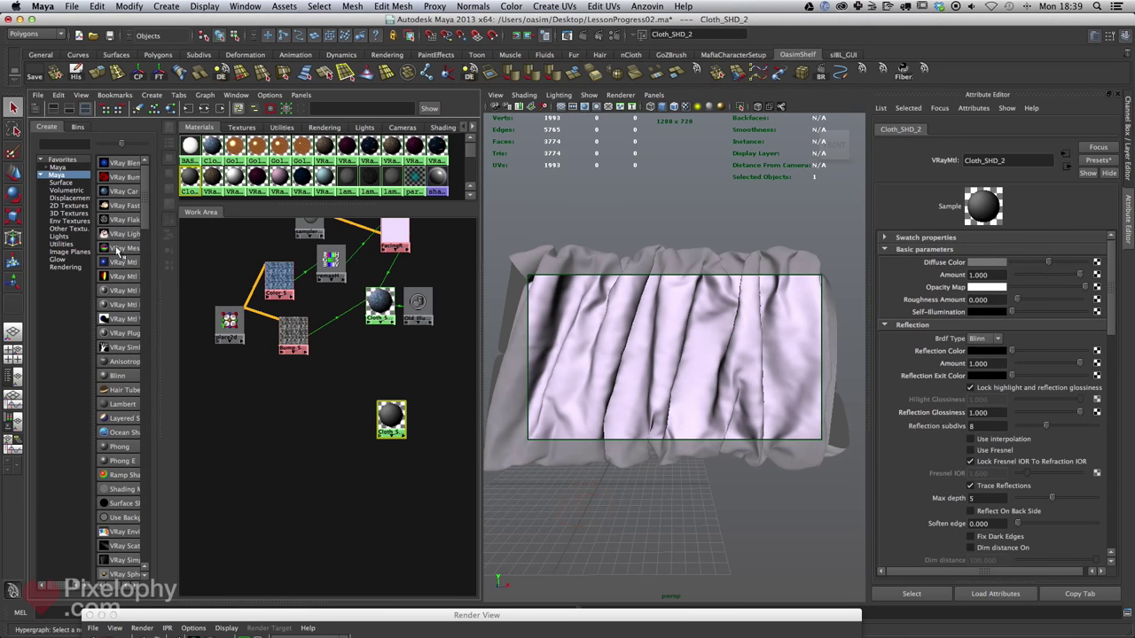
# - Create a Ramp texture beside Cloth_SHD_2 and remove its green and blue colour entries, keeping only red
pyautogui.click(68, 206)
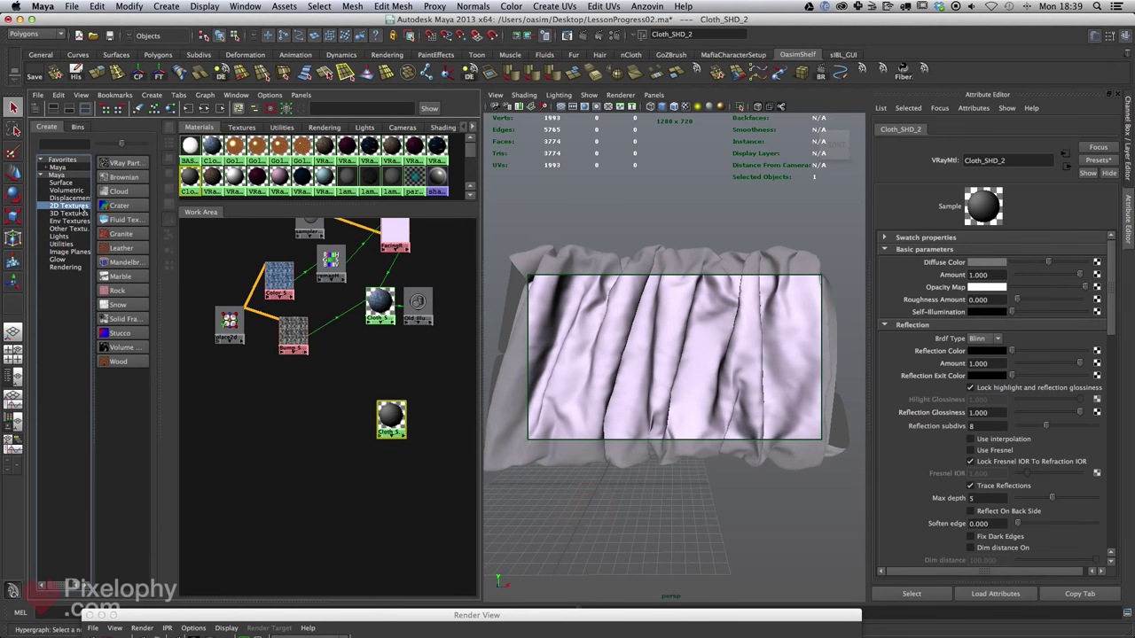
pyautogui.click(132, 421)
pyautogui.moveTo(239, 314); pyautogui.dragTo(344, 429)
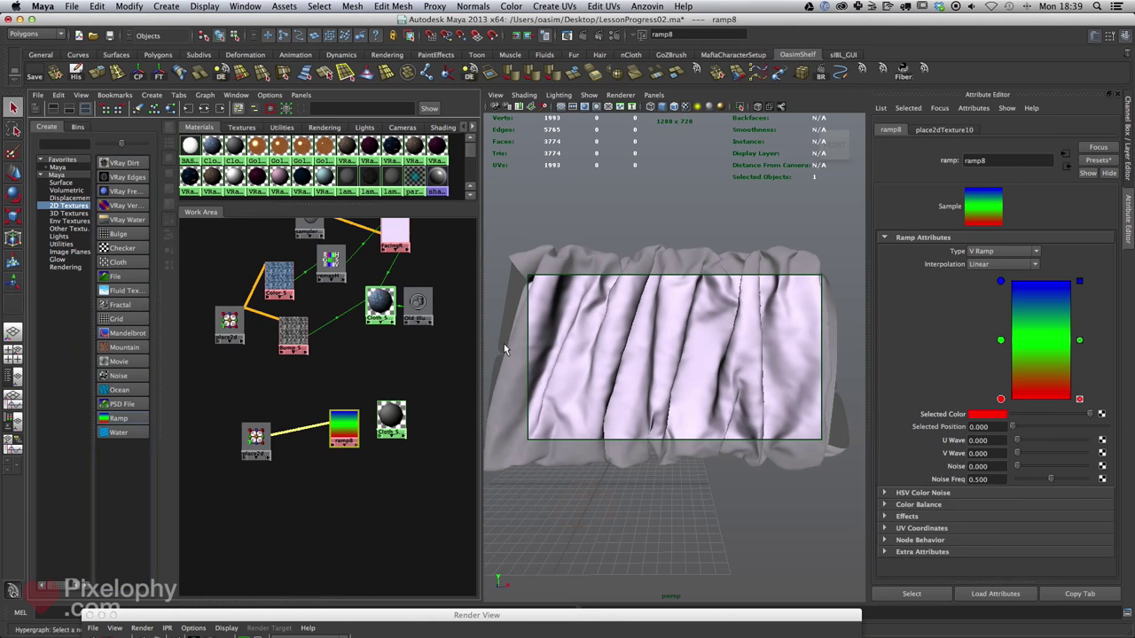
pyautogui.click(1079, 341)
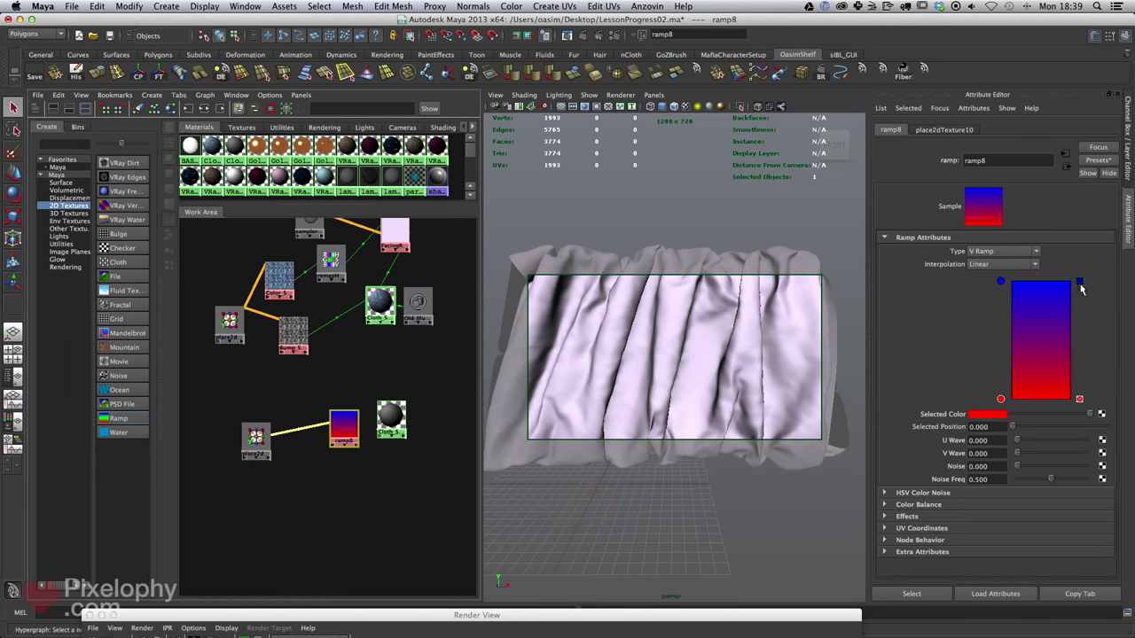
pyautogui.click(1080, 284)
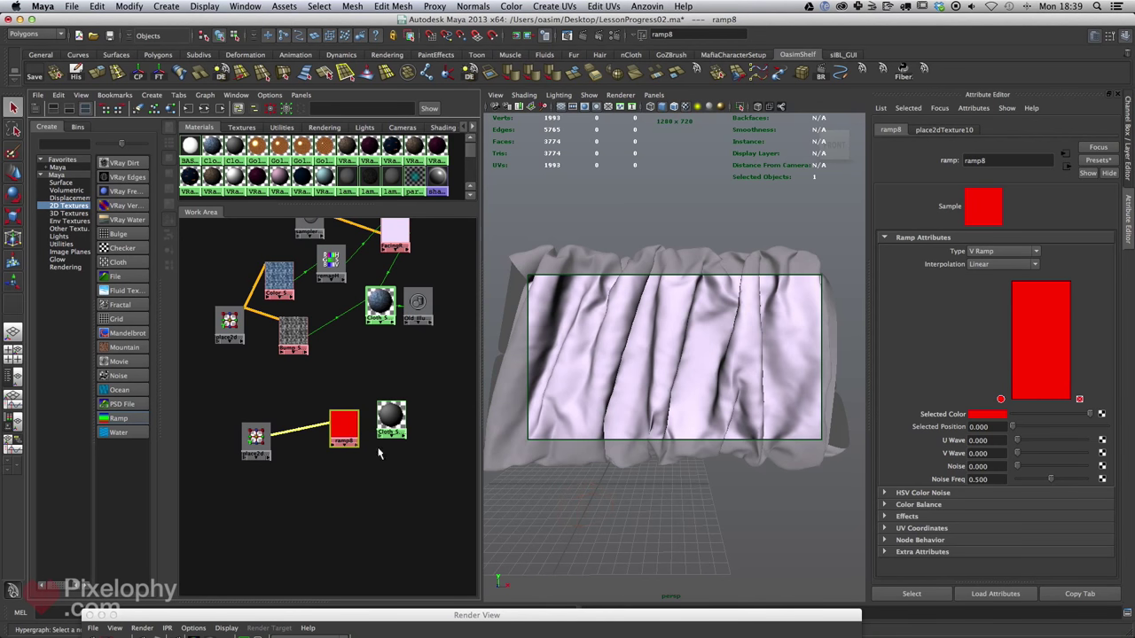
# - Rearrange the red ramp, its placement node and Cloth_SHD_2 to leave a gap between ramp and material
pyautogui.moveTo(256, 436)
pyautogui.mouseDown()
pyautogui.moveTo(276, 425)
pyautogui.moveTo(247, 420)
pyautogui.mouseUp()
pyautogui.moveTo(348, 429); pyautogui.dragTo(313, 427)
pyautogui.keyDown('alt'); pyautogui.moveTo(343, 330); pyautogui.dragTo(379, 286, button='middle'); pyautogui.keyUp('alt')
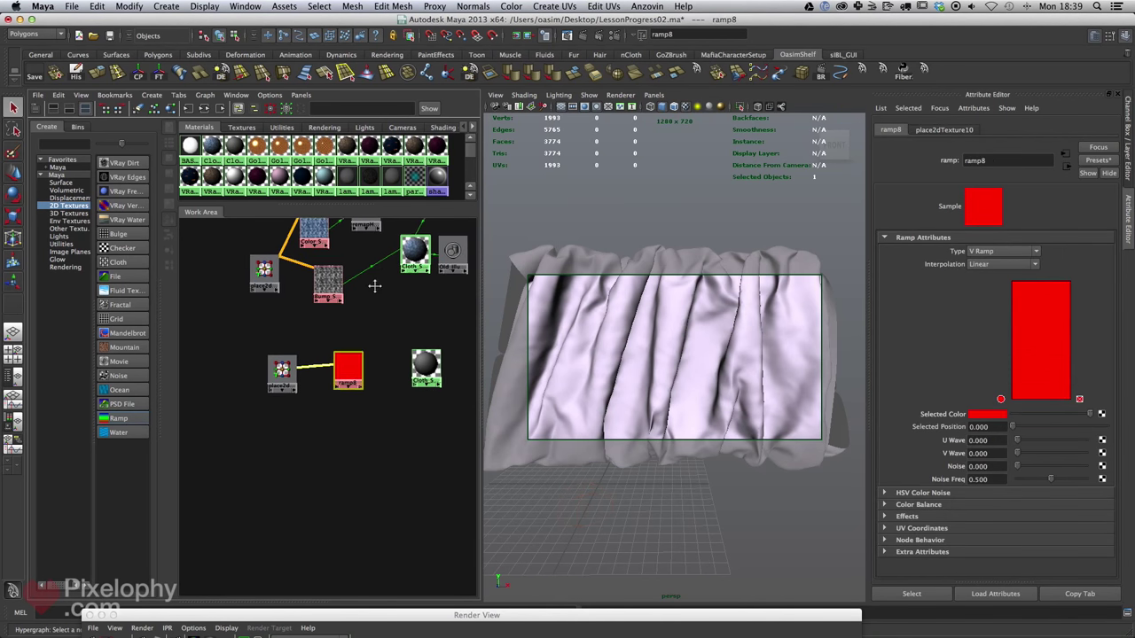
pyautogui.click(425, 371)
pyautogui.scroll(2, 364, 350)
pyautogui.moveTo(413, 332); pyautogui.dragTo(405, 322)
pyautogui.moveTo(314, 329); pyautogui.dragTo(309, 330)
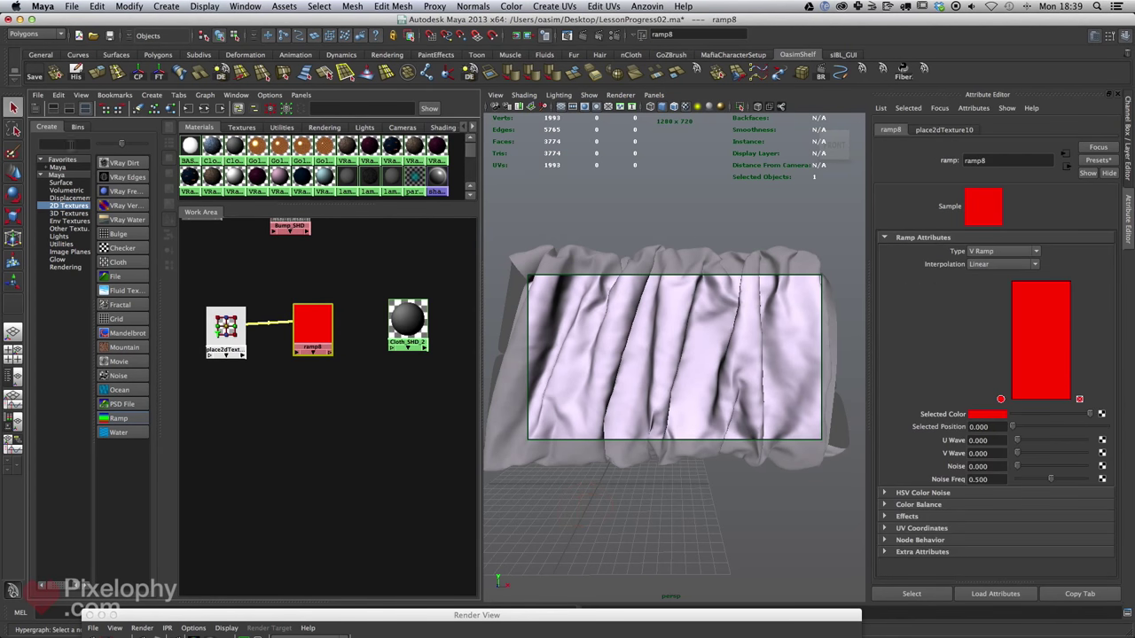
# - Filter the node list by "laye" and create a Layered Texture between the red ramp and Cloth_SHD_2
pyautogui.write('la')
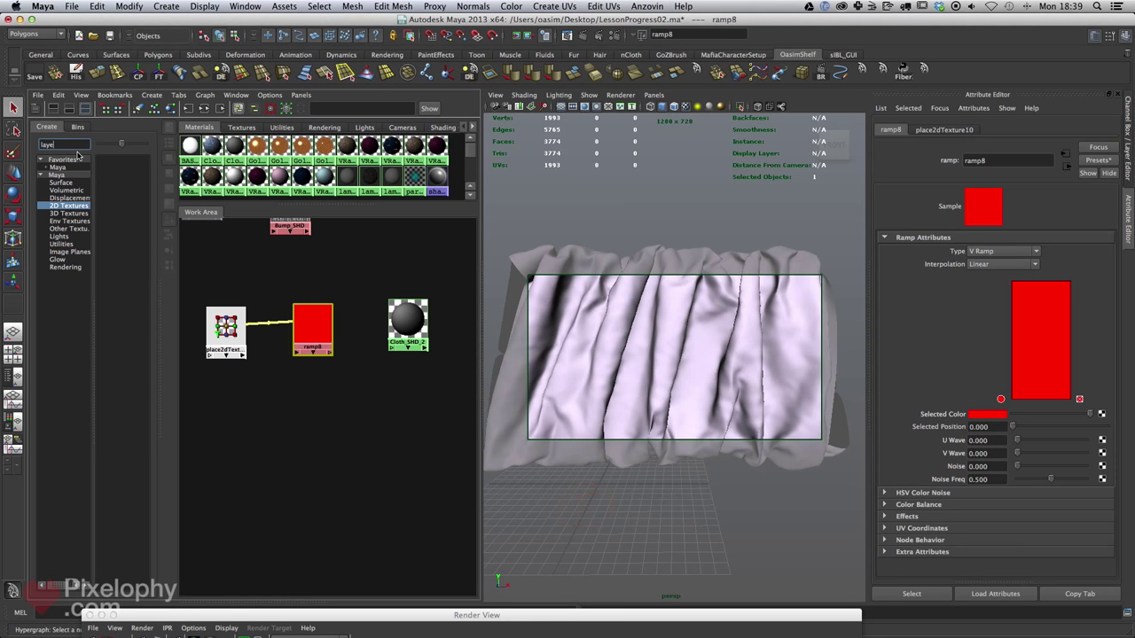
pyautogui.write('ye')
pyautogui.click(78, 175)
pyautogui.click(124, 177)
pyautogui.moveTo(226, 288); pyautogui.dragTo(434, 301)
pyautogui.moveTo(315, 320)
pyautogui.mouseDown()
pyautogui.moveTo(305, 318)
pyautogui.moveTo(361, 306)
pyautogui.moveTo(371, 320)
pyautogui.moveTo(297, 326)
pyautogui.mouseUp()
pyautogui.click(380, 315)
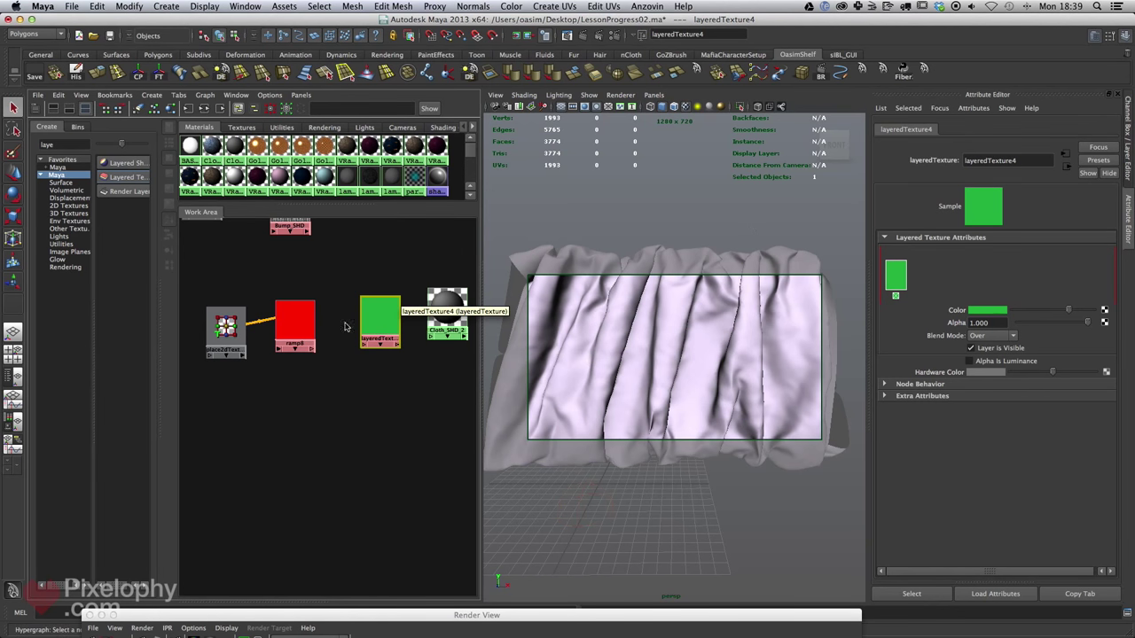
# - Add the red ramp as a new layer of the layered texture and move it in front of the green layer
pyautogui.moveTo(306, 326); pyautogui.dragTo(970, 284, button='middle')
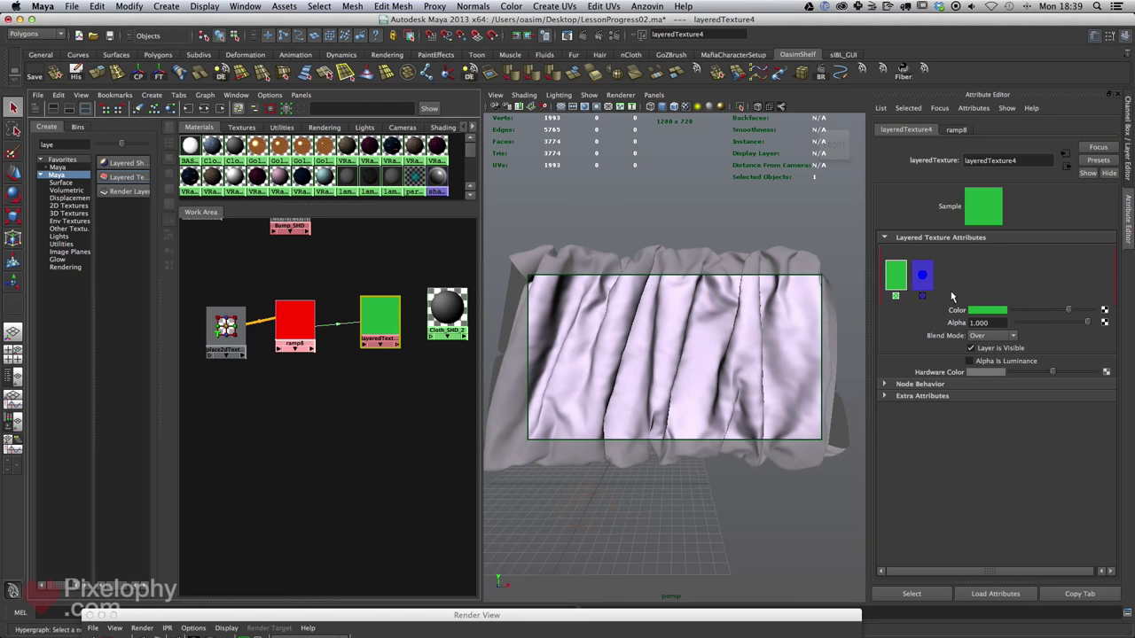
pyautogui.click(915, 282)
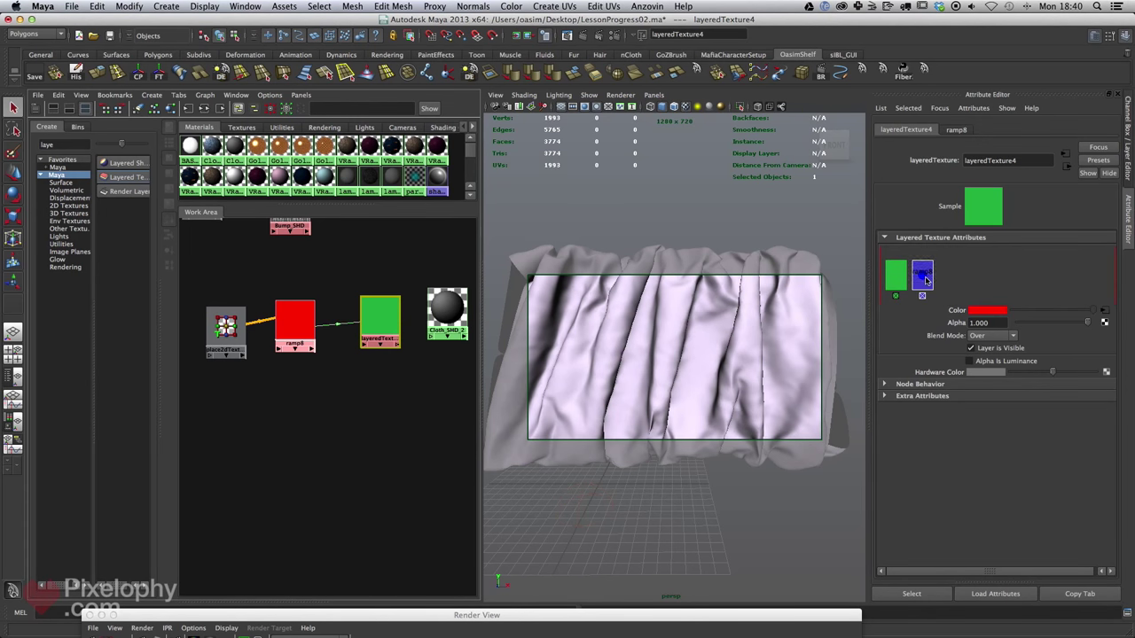
pyautogui.moveTo(879, 282)
pyautogui.mouseDown(button='middle')
pyautogui.moveTo(906, 281)
pyautogui.moveTo(889, 279)
pyautogui.mouseUp(button='middle')
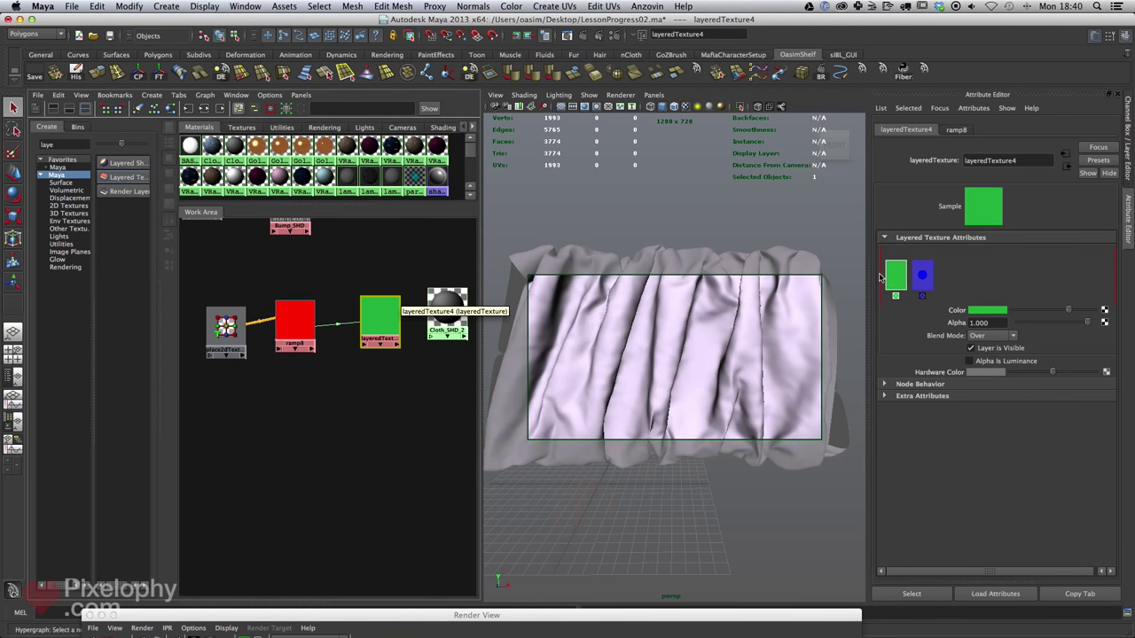
pyautogui.click(924, 277)
pyautogui.moveTo(879, 277); pyautogui.dragTo(889, 274, button='middle')
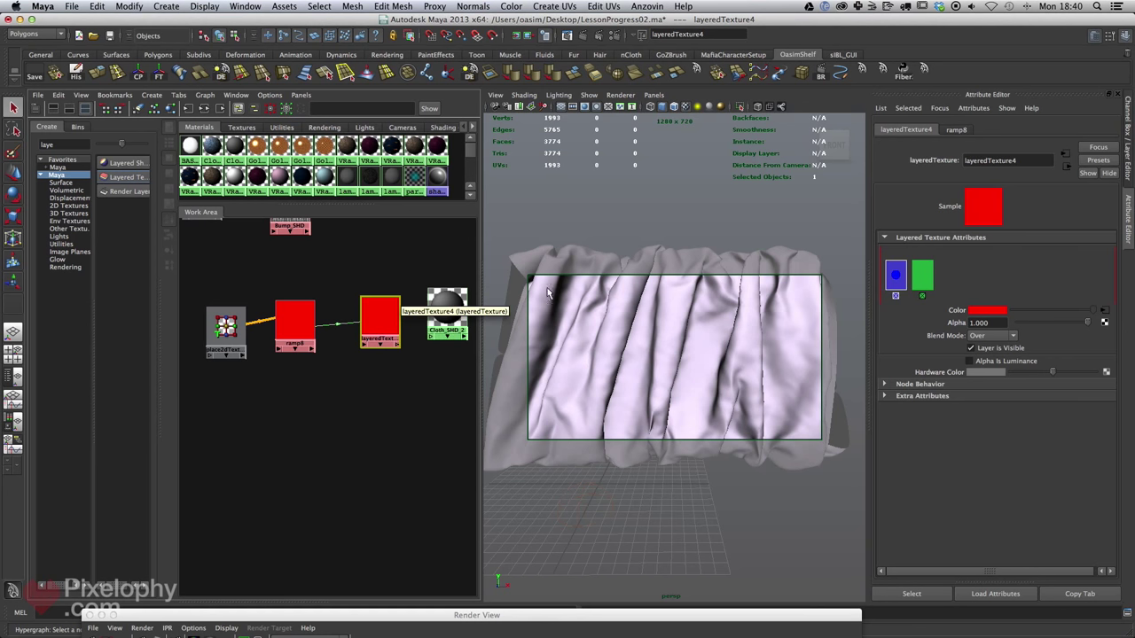
# - Map the green layer's colour with a File texture and load TestCloth_grey.tga from the Desktop
pyautogui.click(940, 291)
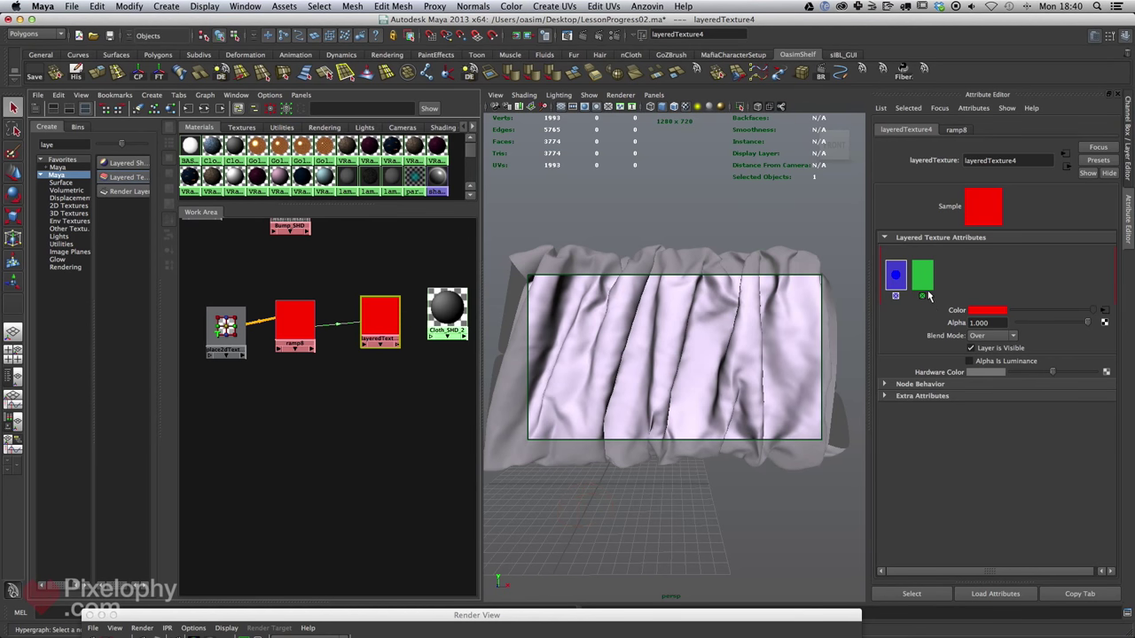
pyautogui.click(927, 295)
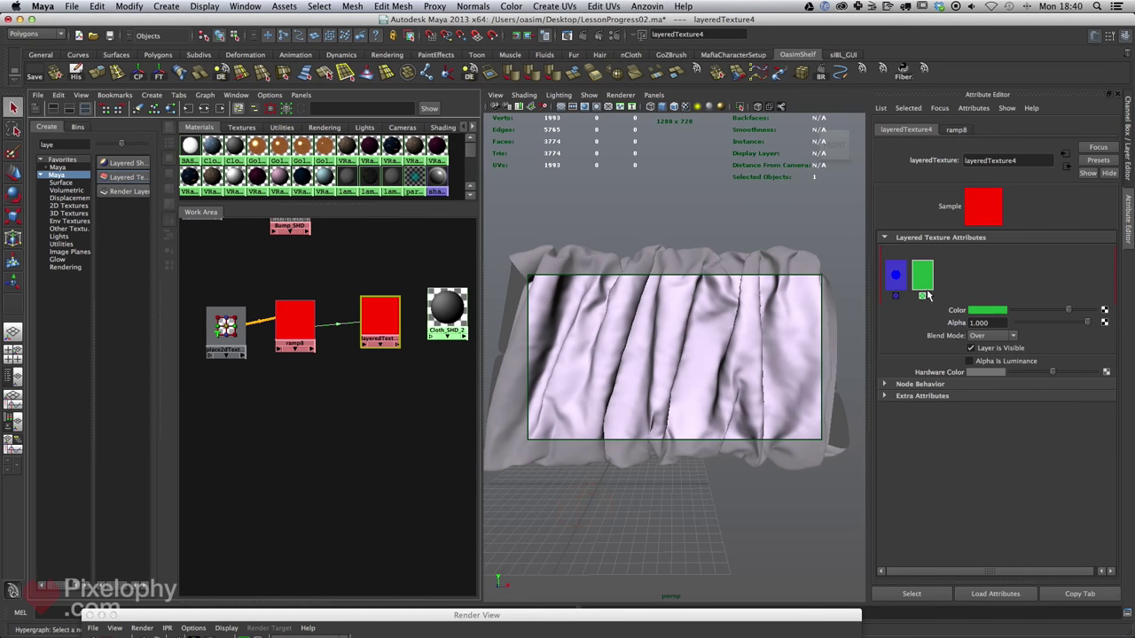
pyautogui.click(1103, 311)
pyautogui.click(975, 364)
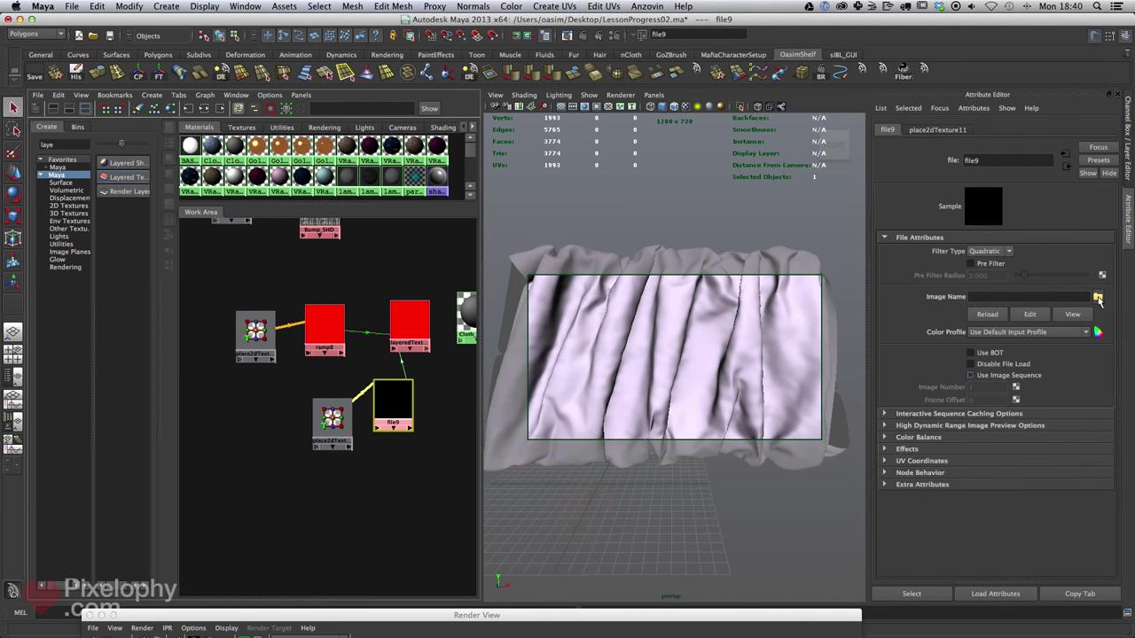
pyautogui.click(1097, 298)
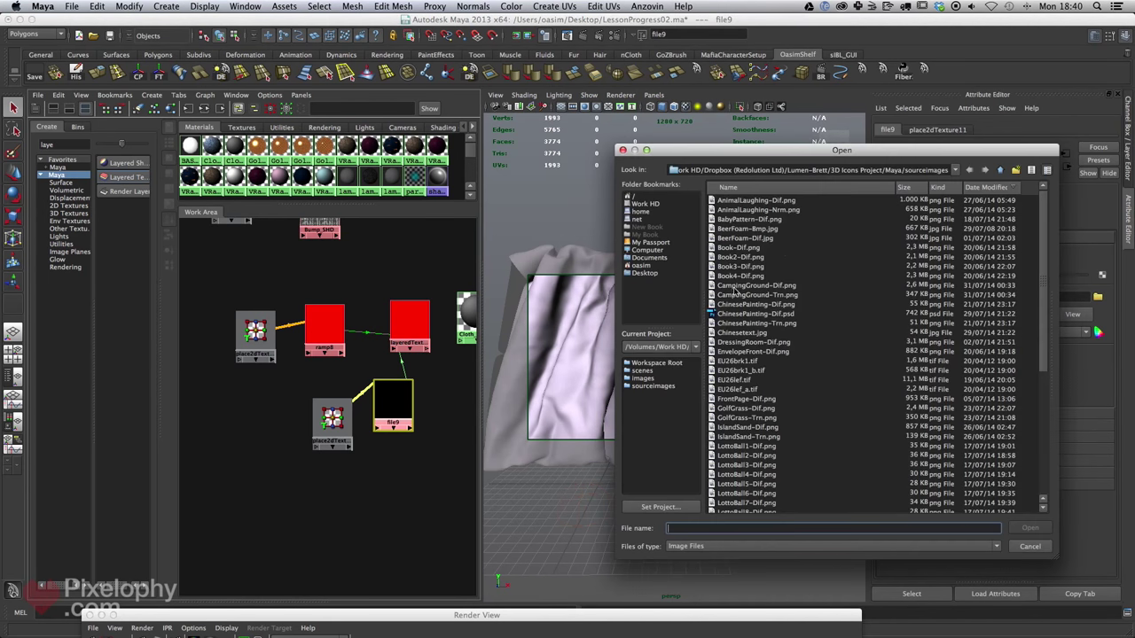
pyautogui.click(644, 273)
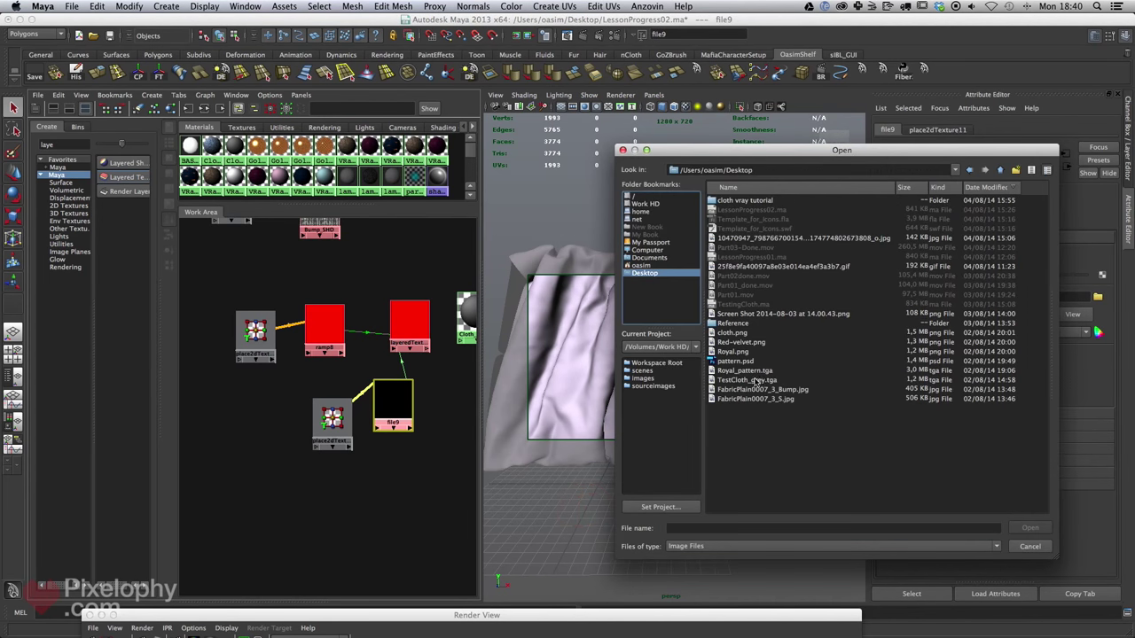
pyautogui.click(753, 379)
pyautogui.click(1030, 529)
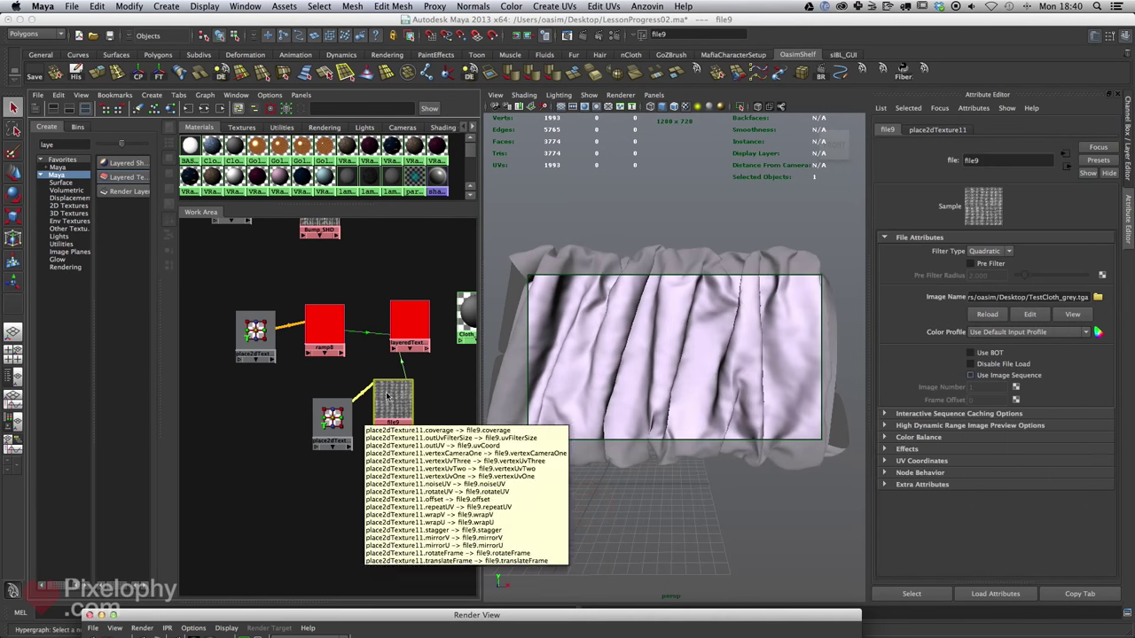
# - View the file node's cloth image in the external image viewer, then close it
pyautogui.click(384, 408)
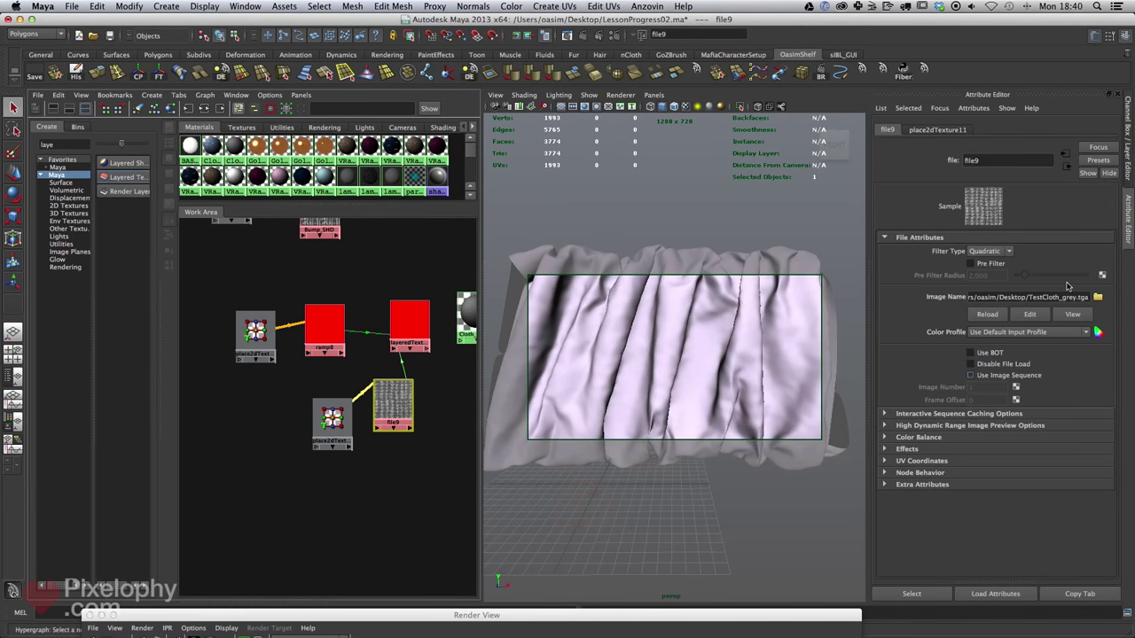
pyautogui.click(1072, 315)
pyautogui.moveTo(351, 42); pyautogui.dragTo(780, 88)
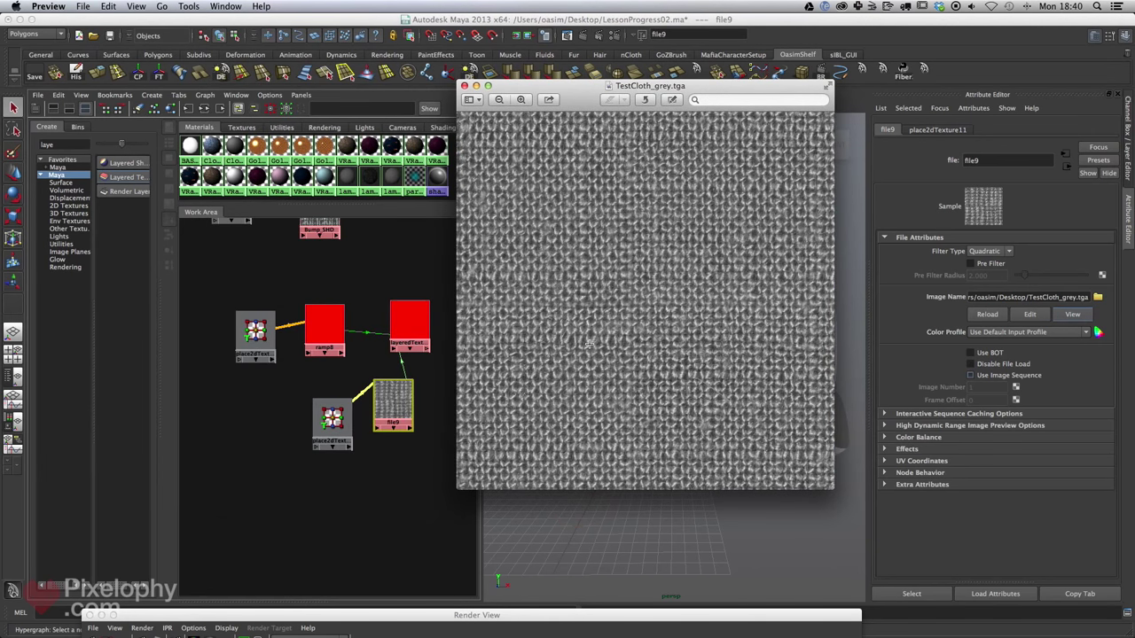
pyautogui.click(463, 86)
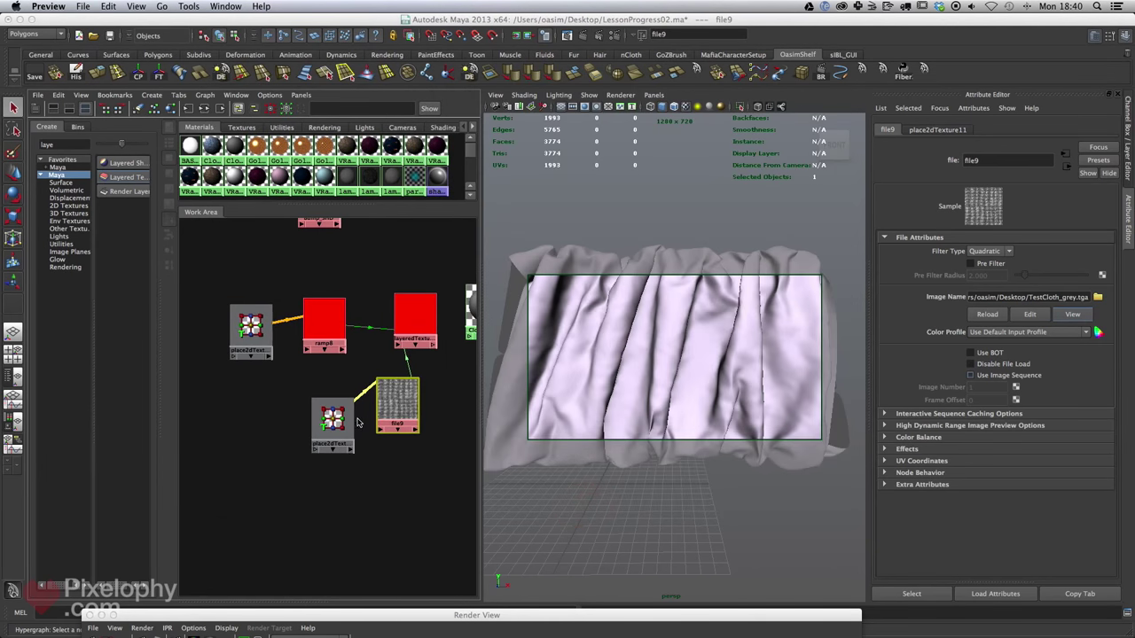
# - Move the cloth file node and its placement node clear of the ramp, and select the layered texture
pyautogui.click(344, 428)
pyautogui.moveTo(397, 403); pyautogui.dragTo(351, 417)
pyautogui.click(415, 317)
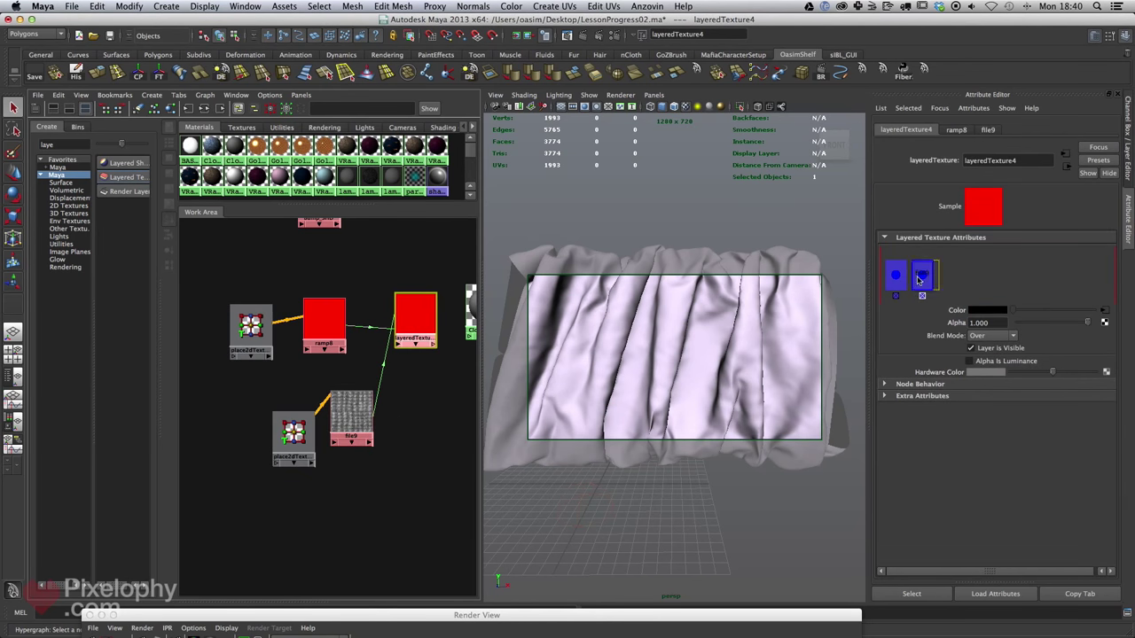
# - Move the cloth file layer in front of the red ramp layer in the layered texture and set its blend mode to Multiply
pyautogui.moveTo(886, 282); pyautogui.dragTo(884, 284, button='middle')
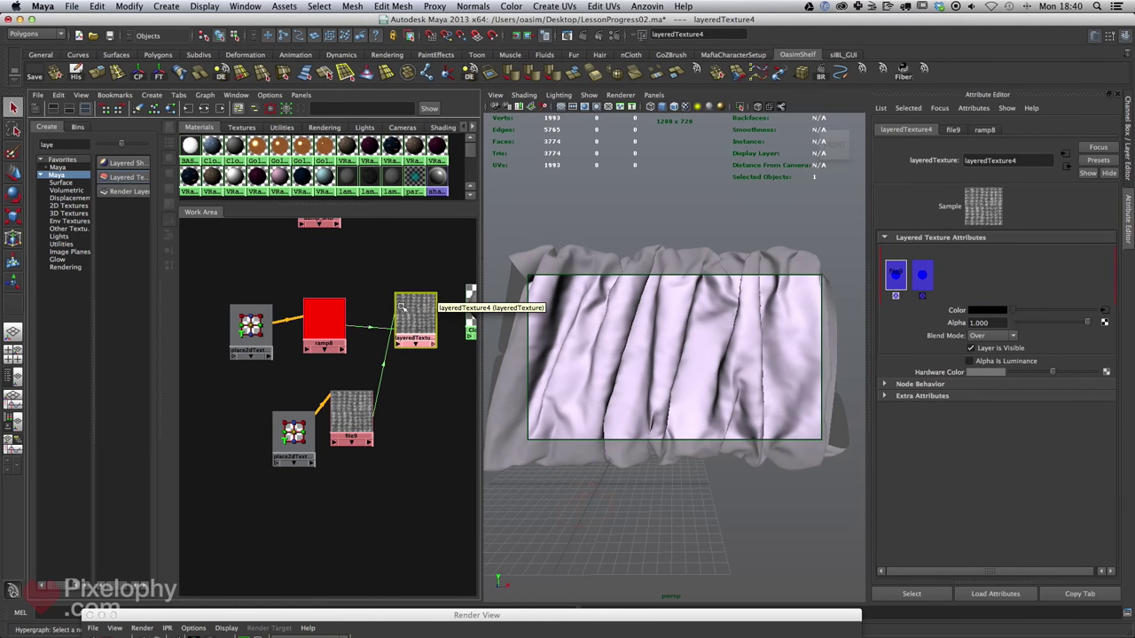
pyautogui.keyDown('alt'); pyautogui.moveTo(416, 327); pyautogui.dragTo(427, 343, button='middle'); pyautogui.keyUp('alt')
pyautogui.keyDown('alt'); pyautogui.moveTo(427, 346); pyautogui.dragTo(493, 399, button='right'); pyautogui.keyUp('alt')
pyautogui.moveTo(483, 357); pyautogui.dragTo(537, 359)
pyautogui.keyDown('alt'); pyautogui.moveTo(467, 343); pyautogui.dragTo(446, 395, button='middle'); pyautogui.keyUp('alt')
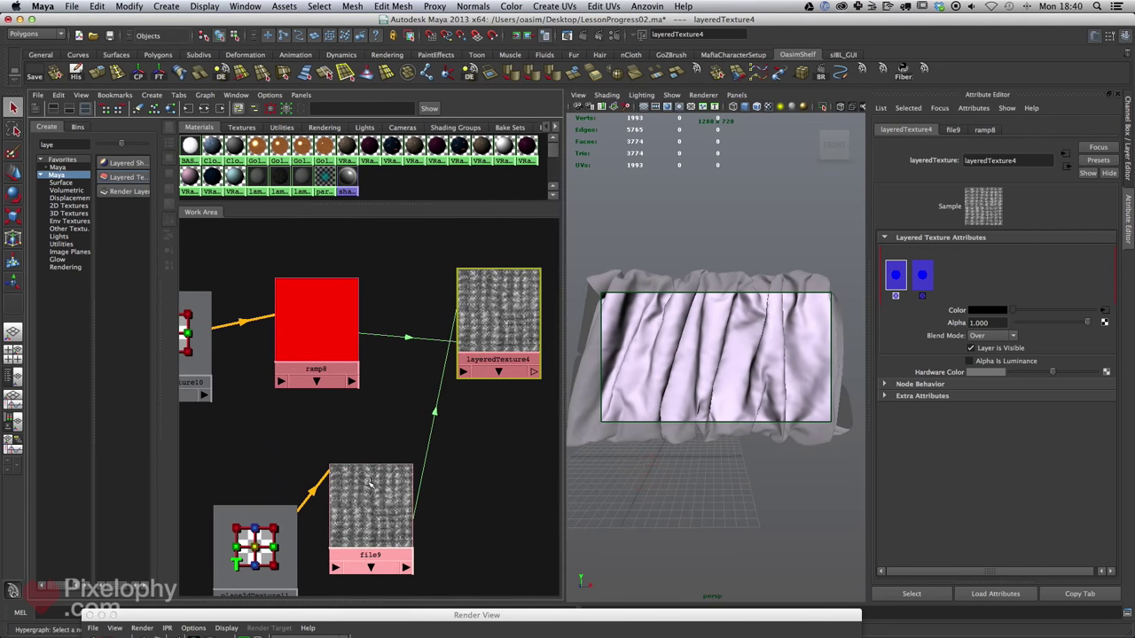
pyautogui.click(978, 336)
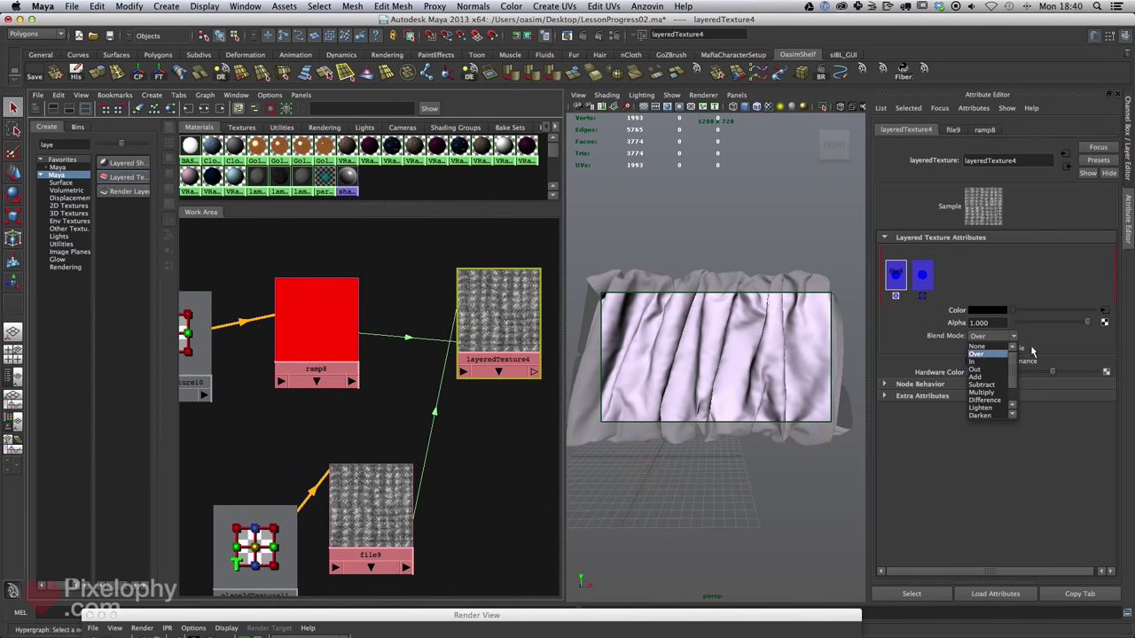
pyautogui.click(990, 393)
# - Arrange the layered texture, cloth file and its placement node neatly around the ramp, and select the layered texture
pyautogui.moveTo(463, 397)
pyautogui.keyDown('alt'); pyautogui.mouseDown(button='middle')
pyautogui.moveTo(481, 380)
pyautogui.moveTo(473, 404)
pyautogui.mouseUp(button='middle'); pyautogui.keyUp('alt')
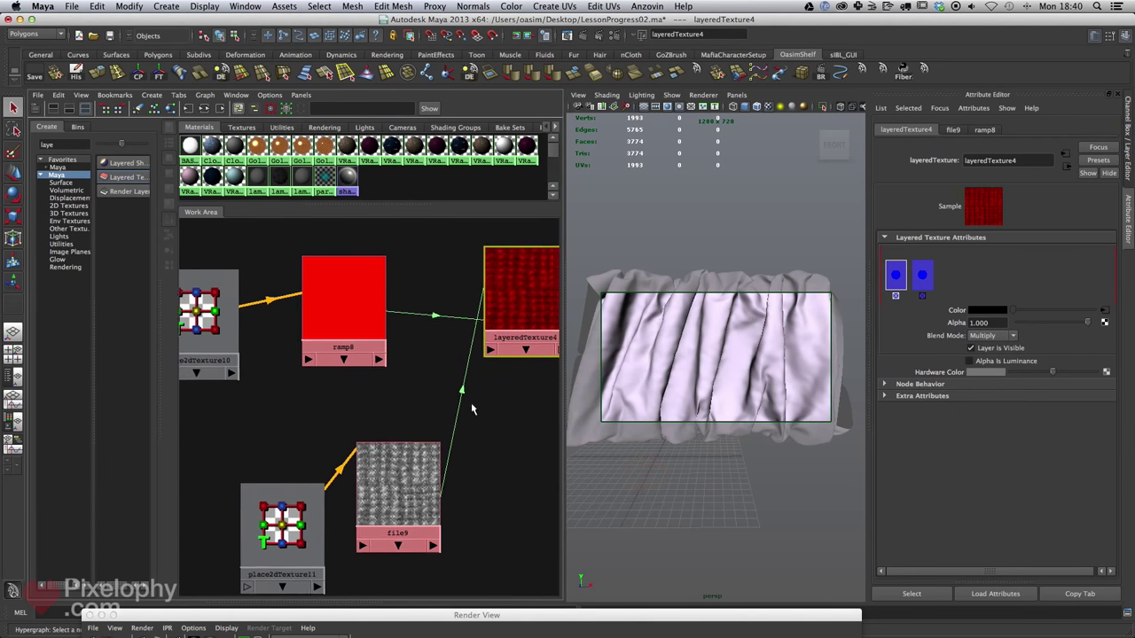
pyautogui.keyDown('alt'); pyautogui.moveTo(473, 408); pyautogui.dragTo(455, 396, button='right'); pyautogui.keyUp('alt')
pyautogui.moveTo(519, 310); pyautogui.dragTo(466, 338)
pyautogui.moveTo(398, 479); pyautogui.dragTo(347, 469)
pyautogui.moveTo(310, 519); pyautogui.dragTo(238, 479)
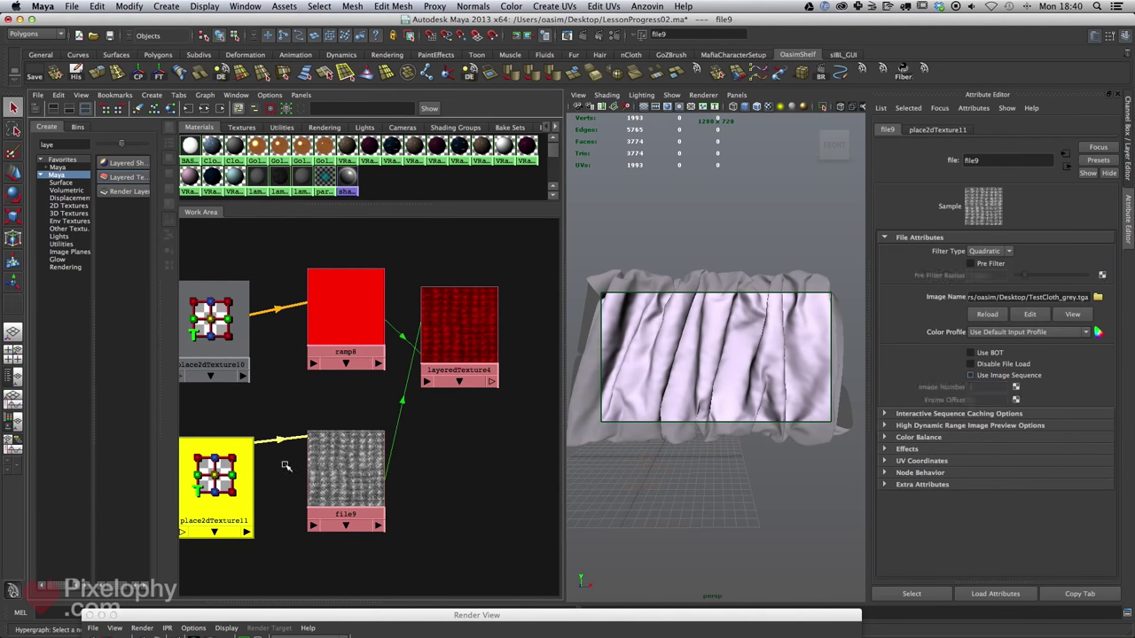
pyautogui.keyDown('alt'); pyautogui.moveTo(259, 480); pyautogui.dragTo(310, 473, button='middle'); pyautogui.keyUp('alt')
pyautogui.click(488, 359)
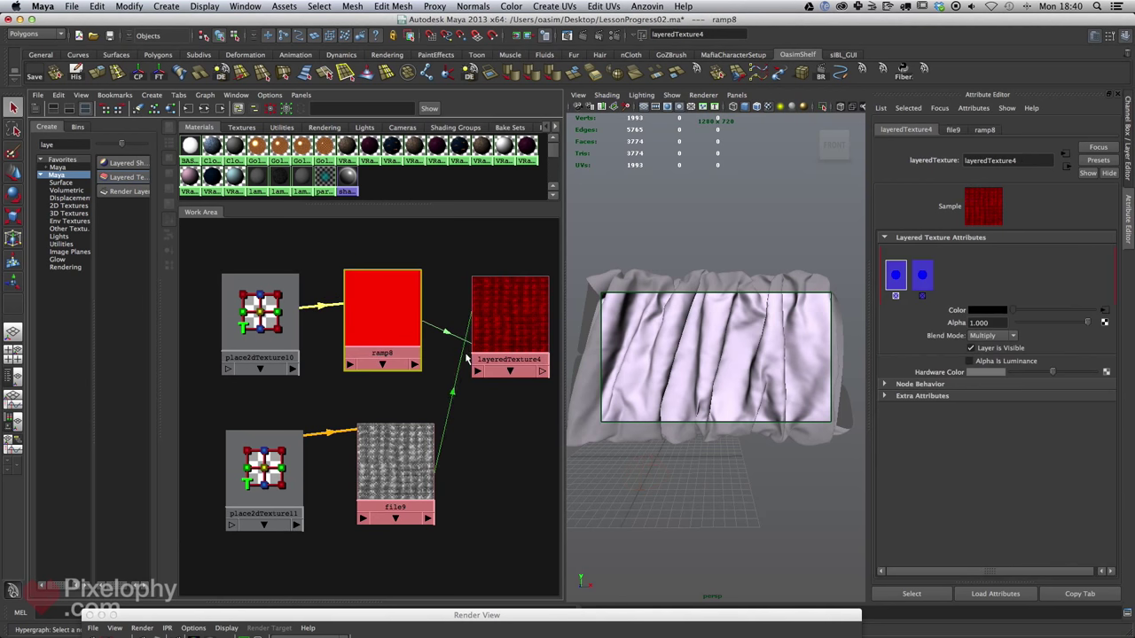
# - Change the red ramp's colour to a light tan with hue 33.906, saturation 0.456 and value 0.823
pyautogui.click(390, 322)
pyautogui.keyDown('alt'); pyautogui.moveTo(390, 321); pyautogui.dragTo(401, 332, button='middle'); pyautogui.keyUp('alt')
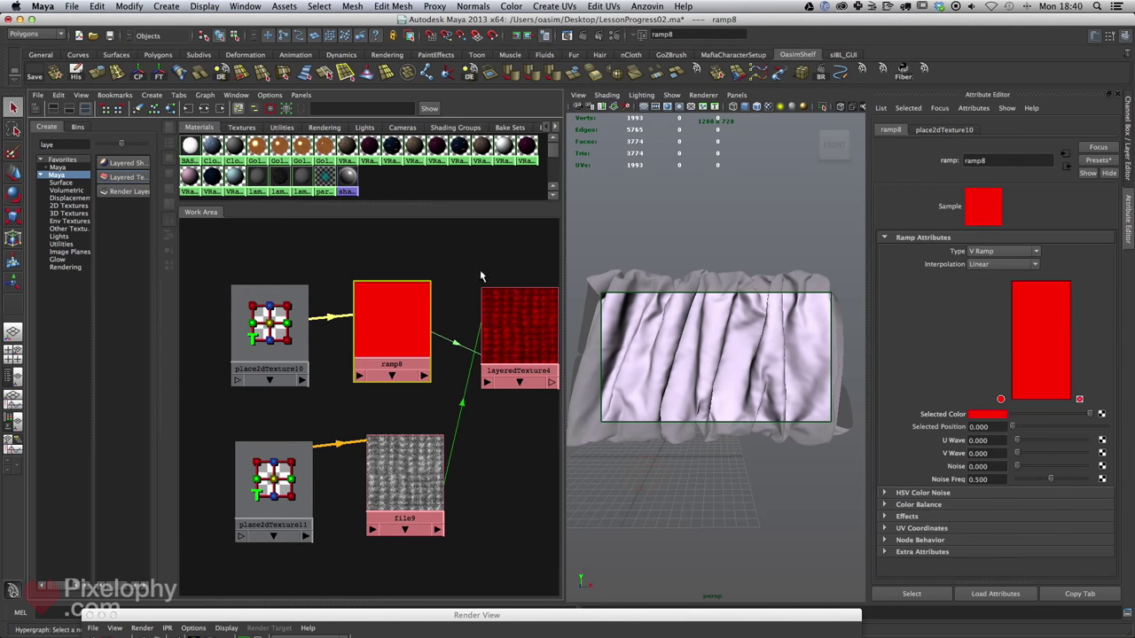
pyautogui.click(1000, 417)
pyautogui.moveTo(613, 170); pyautogui.dragTo(692, 151)
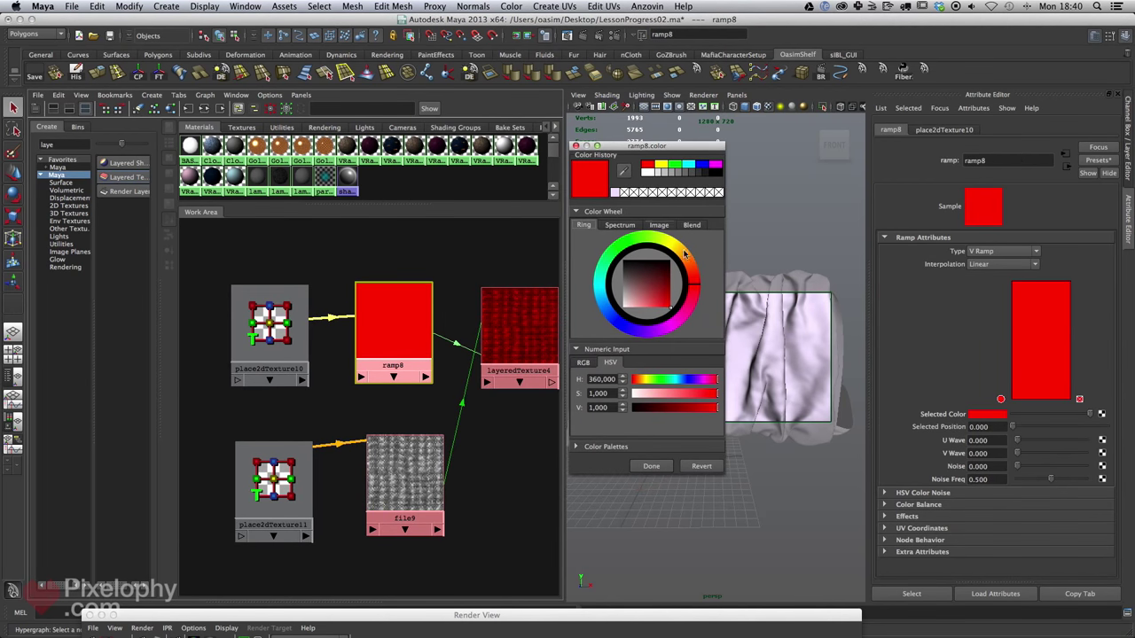
pyautogui.moveTo(645, 297); pyautogui.dragTo(641, 285)
pyautogui.moveTo(670, 407); pyautogui.dragTo(697, 407)
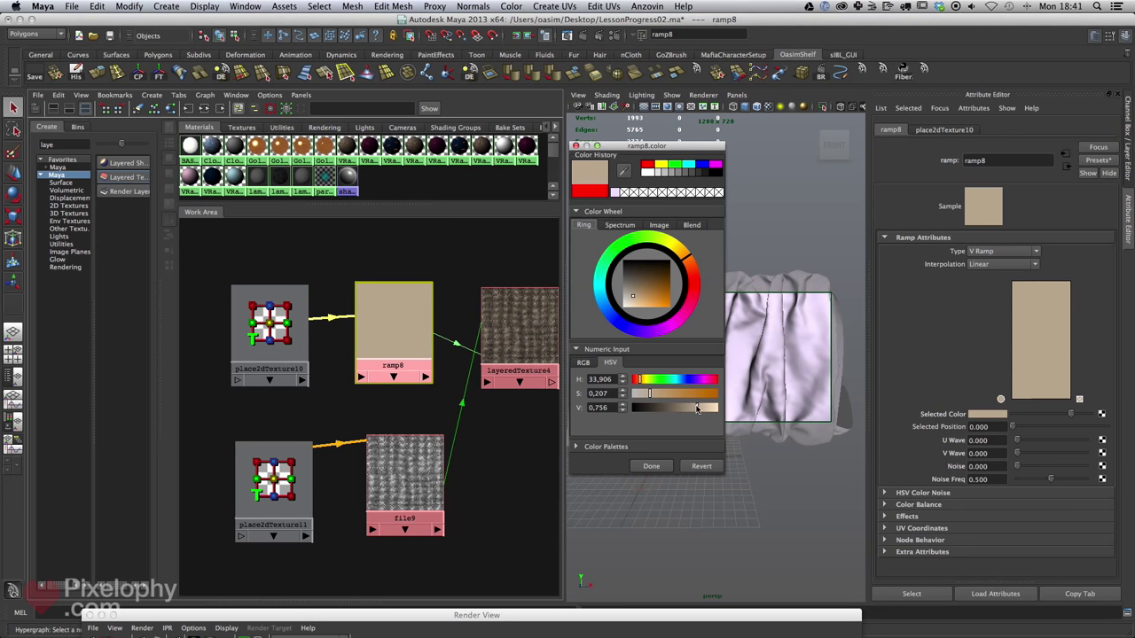
pyautogui.moveTo(697, 407); pyautogui.dragTo(701, 406)
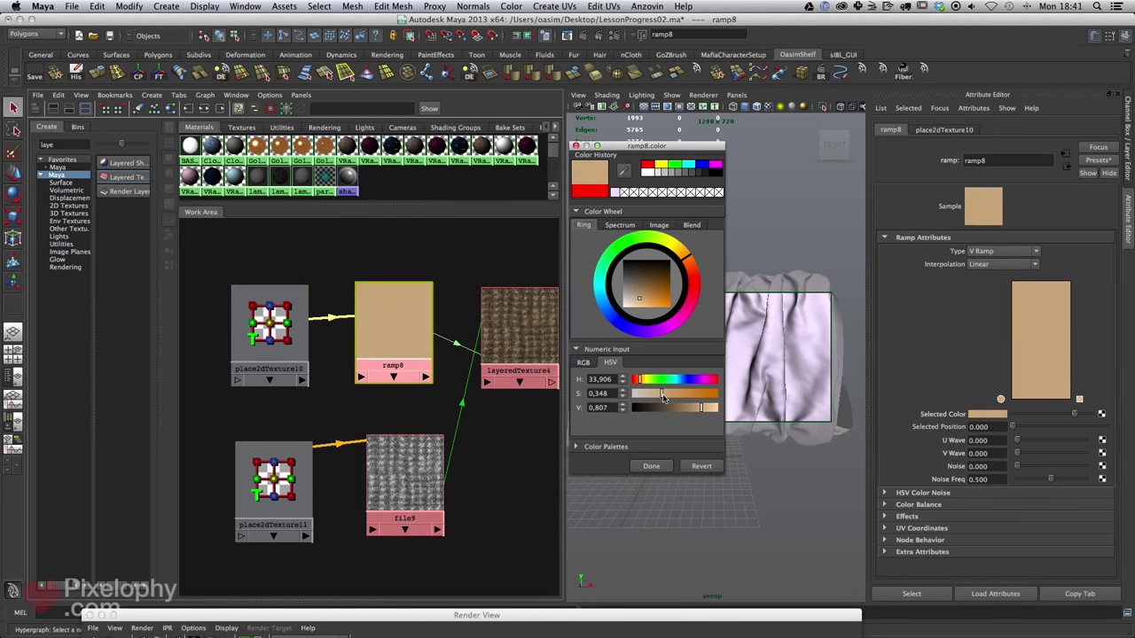
pyautogui.moveTo(642, 302); pyautogui.dragTo(644, 302)
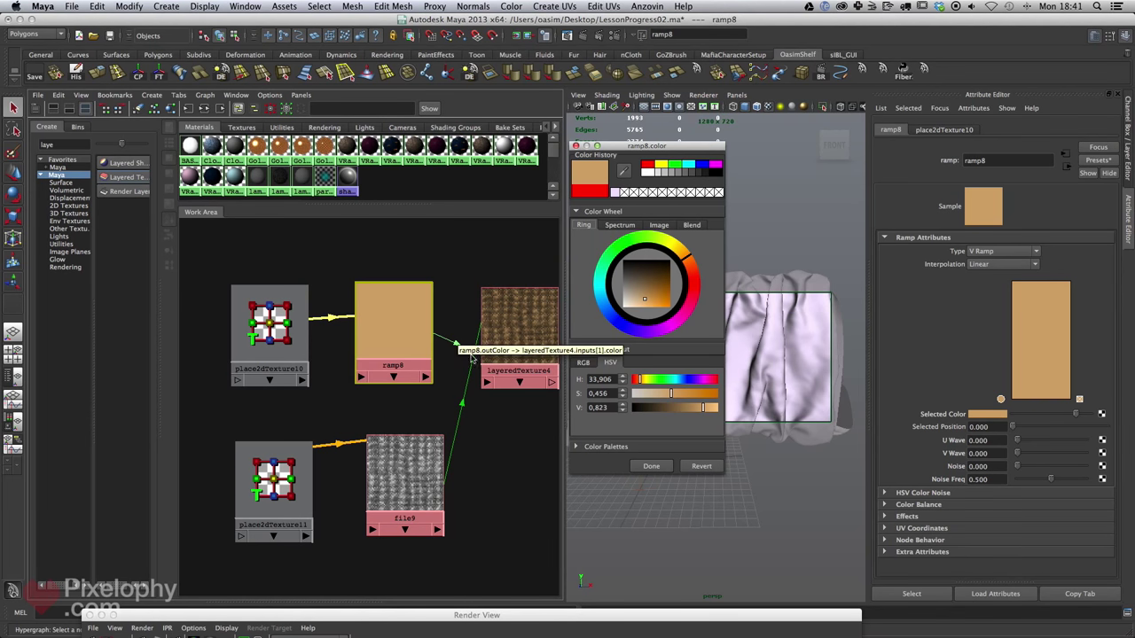
# - Compare the first Cloth_SHD network's colour and bump textures with the new tan layered texture, and close the colour chooser
pyautogui.keyDown('alt'); pyautogui.moveTo(416, 288); pyautogui.dragTo(384, 459, button='middle'); pyautogui.keyUp('alt')
pyautogui.keyDown('alt'); pyautogui.moveTo(384, 459); pyautogui.dragTo(359, 352, button='right'); pyautogui.keyUp('alt')
pyautogui.keyDown('alt'); pyautogui.moveTo(423, 265); pyautogui.dragTo(383, 411, button='middle'); pyautogui.keyUp('alt')
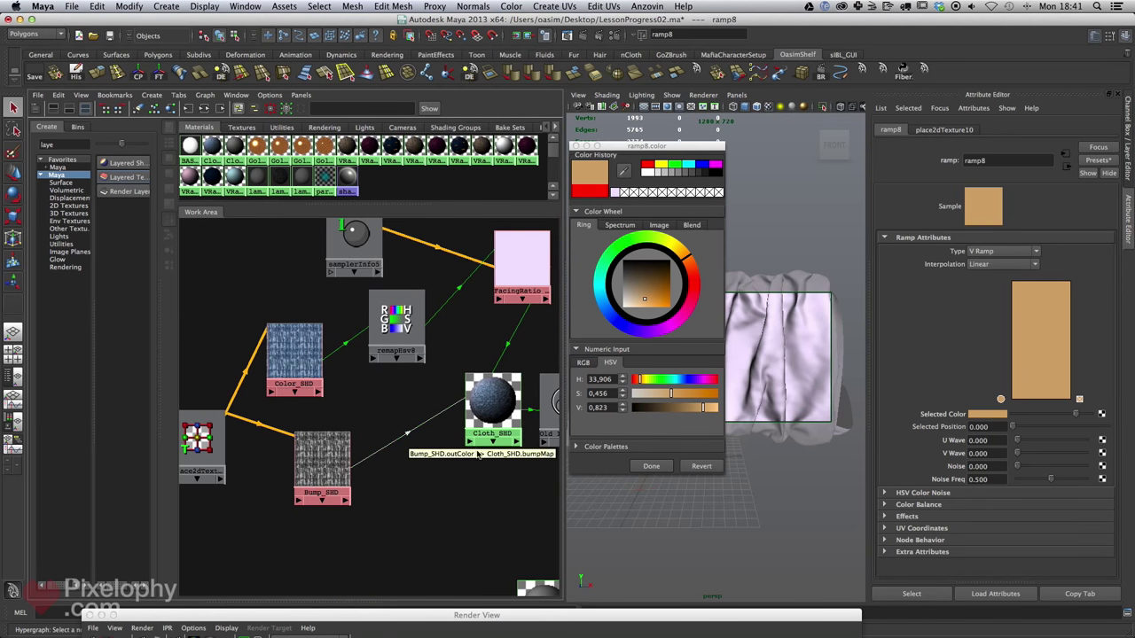
pyautogui.keyDown('alt'); pyautogui.moveTo(451, 477); pyautogui.dragTo(470, 309, button='middle'); pyautogui.keyUp('alt')
pyautogui.keyDown('alt'); pyautogui.moveTo(471, 309); pyautogui.dragTo(487, 377, button='right'); pyautogui.keyUp('alt')
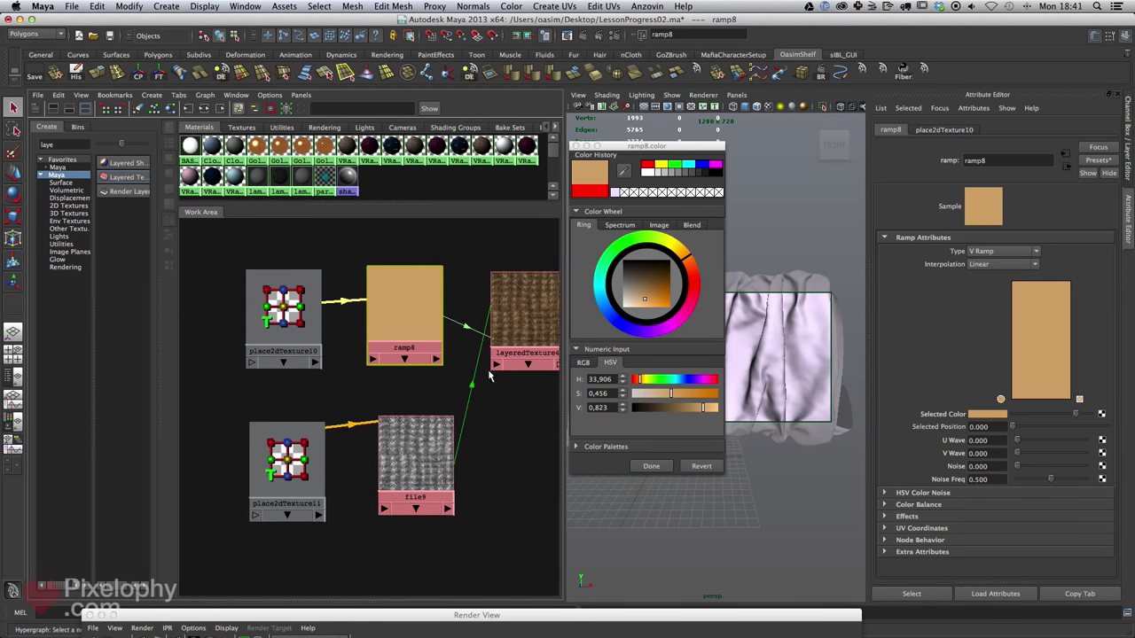
pyautogui.keyDown('alt'); pyautogui.moveTo(487, 377); pyautogui.dragTo(443, 363, button='middle'); pyautogui.keyUp('alt')
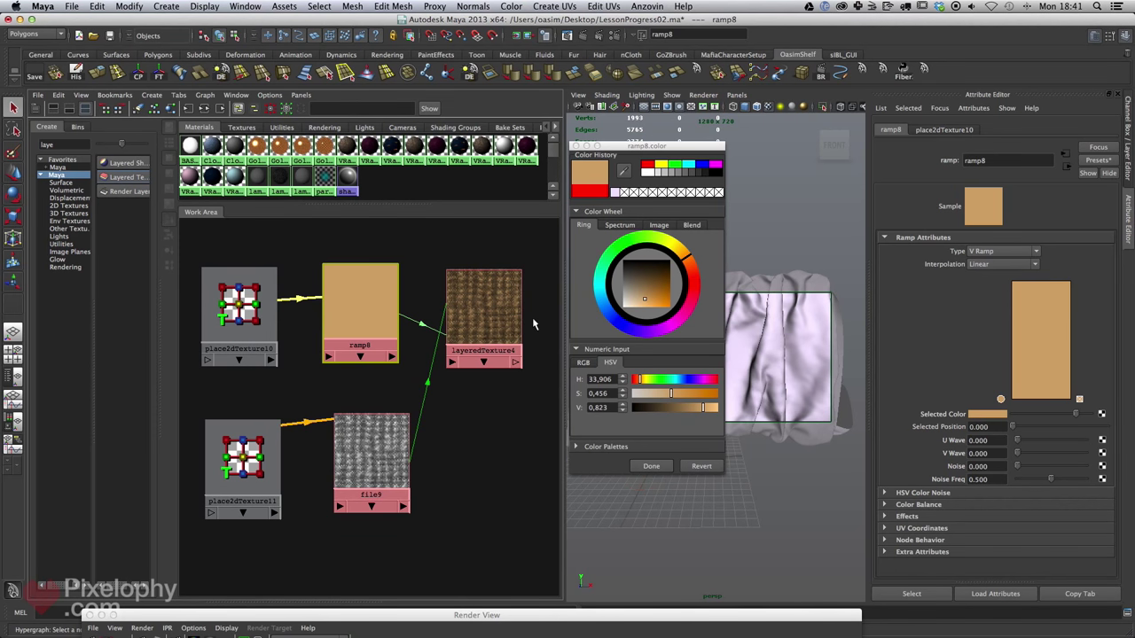
pyautogui.keyDown('alt'); pyautogui.moveTo(516, 414); pyautogui.dragTo(521, 406, button='middle'); pyautogui.keyUp('alt')
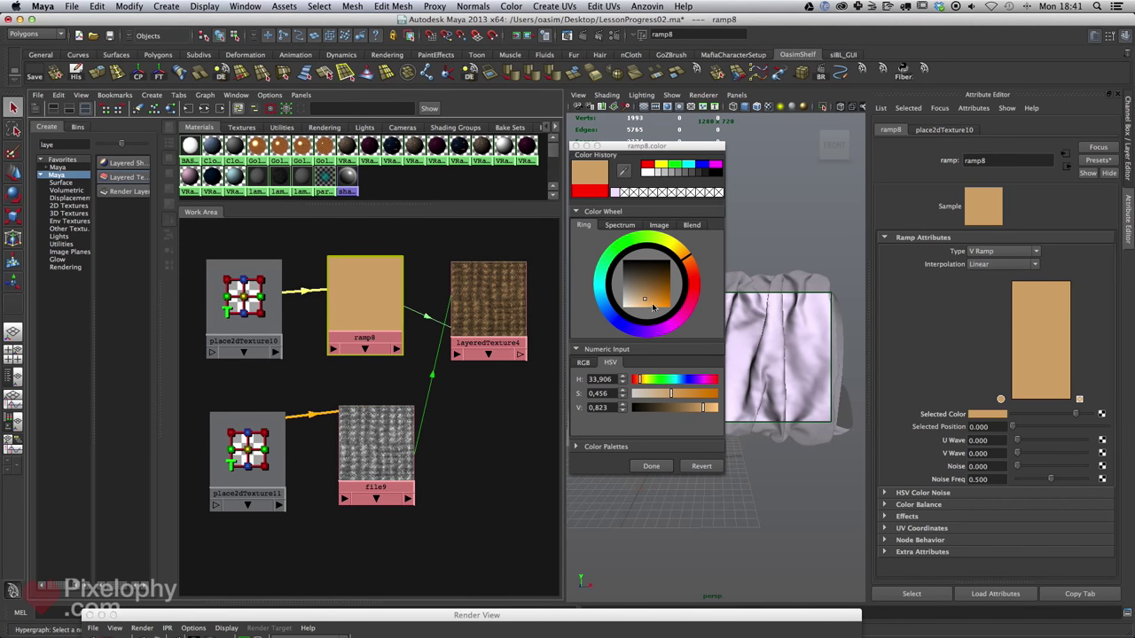
pyautogui.click(660, 468)
# - Inspect the attributes of Cloth_SHD_2 and of the FacingRatio_RAMP feeding the first cloth shader
pyautogui.scroll(-2, 396, 372)
pyautogui.keyDown('alt'); pyautogui.moveTo(413, 321); pyautogui.dragTo(950, 270, button='middle'); pyautogui.keyUp('alt')
pyautogui.scroll(-2, 395, 407)
pyautogui.click(492, 355)
pyautogui.moveTo(445, 371)
pyautogui.keyDown('alt'); pyautogui.mouseDown(button='middle')
pyautogui.moveTo(464, 359)
pyautogui.moveTo(458, 376)
pyautogui.mouseUp(button='middle'); pyautogui.keyUp('alt')
pyautogui.moveTo(498, 342); pyautogui.dragTo(483, 355)
pyautogui.moveTo(444, 294)
pyautogui.keyDown('alt'); pyautogui.mouseDown(button='middle')
pyautogui.moveTo(450, 386)
pyautogui.moveTo(361, 404)
pyautogui.mouseUp(button='middle'); pyautogui.keyUp('alt')
pyautogui.keyDown('alt'); pyautogui.moveTo(360, 408); pyautogui.dragTo(411, 408, button='right'); pyautogui.keyUp('alt')
pyautogui.keyDown('alt'); pyautogui.moveTo(424, 345); pyautogui.dragTo(379, 401, button='middle'); pyautogui.keyUp('alt')
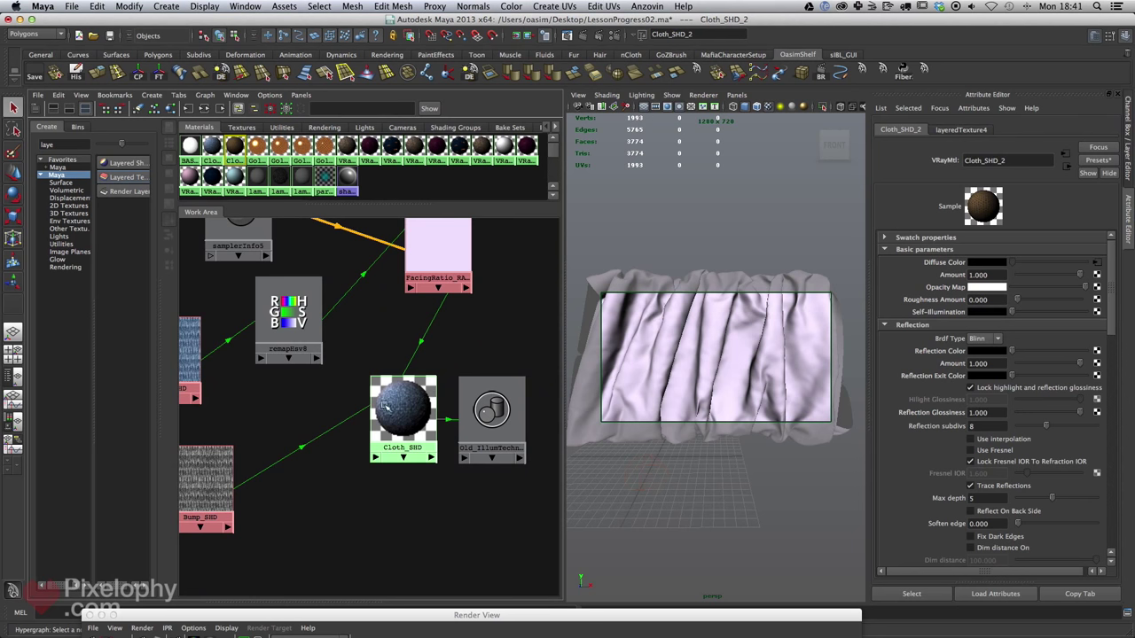
pyautogui.click(446, 258)
pyautogui.keyDown('alt'); pyautogui.moveTo(433, 347); pyautogui.dragTo(445, 349, button='middle'); pyautogui.keyUp('alt')
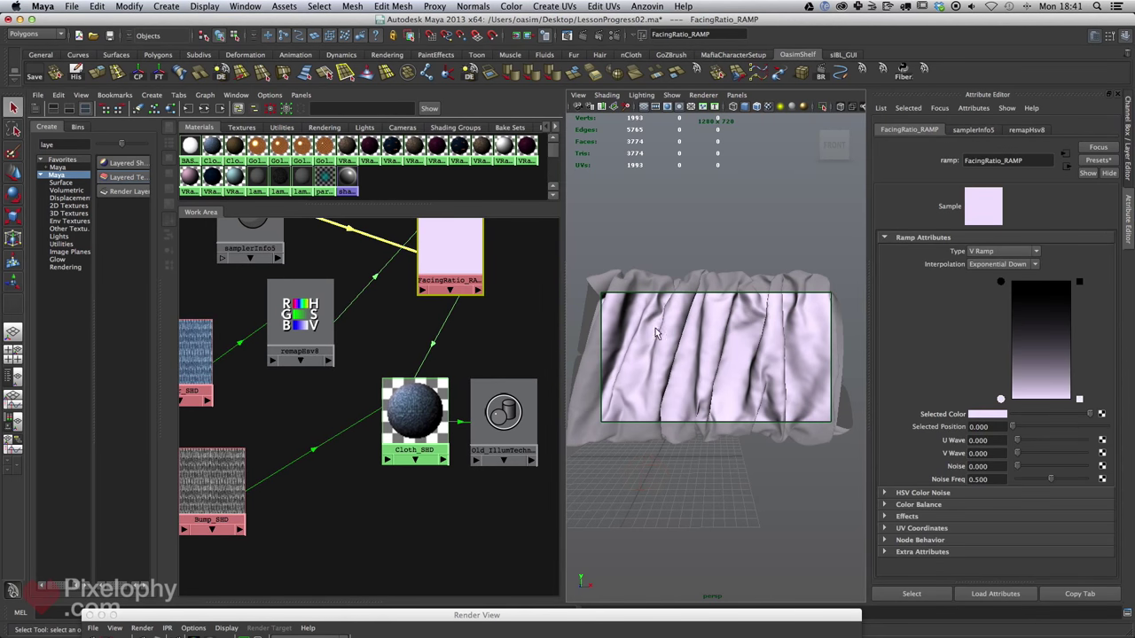
# - Clear the node search filter, create a VRay Blend material and place it above and beyond Cloth_SHD_2
pyautogui.keyDown('alt'); pyautogui.moveTo(363, 467); pyautogui.dragTo(426, 398, button='middle'); pyautogui.keyUp('alt')
pyautogui.keyDown('alt'); pyautogui.moveTo(426, 398); pyautogui.dragTo(390, 433, button='right'); pyautogui.keyUp('alt')
pyautogui.keyDown('alt'); pyautogui.moveTo(433, 496); pyautogui.dragTo(508, 299, button='middle'); pyautogui.keyUp('alt')
pyautogui.keyDown('alt'); pyautogui.moveTo(439, 301); pyautogui.dragTo(426, 260, button='middle'); pyautogui.keyUp('alt')
pyautogui.keyDown('alt'); pyautogui.moveTo(425, 260); pyautogui.dragTo(456, 319, button='right'); pyautogui.keyUp('alt')
pyautogui.keyDown('alt'); pyautogui.moveTo(456, 319); pyautogui.dragTo(433, 328, button='middle'); pyautogui.keyUp('alt')
pyautogui.moveTo(55, 144); pyautogui.dragTo(29, 147)
pyautogui.press('BackSpace')
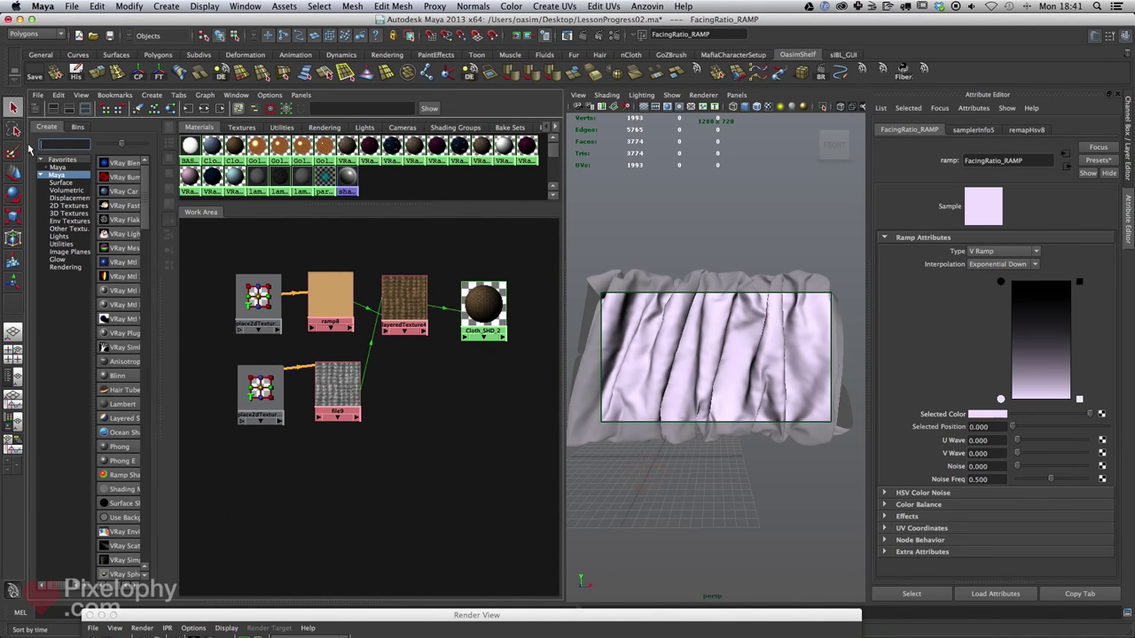
pyautogui.click(124, 163)
pyautogui.moveTo(257, 439); pyautogui.dragTo(530, 266)
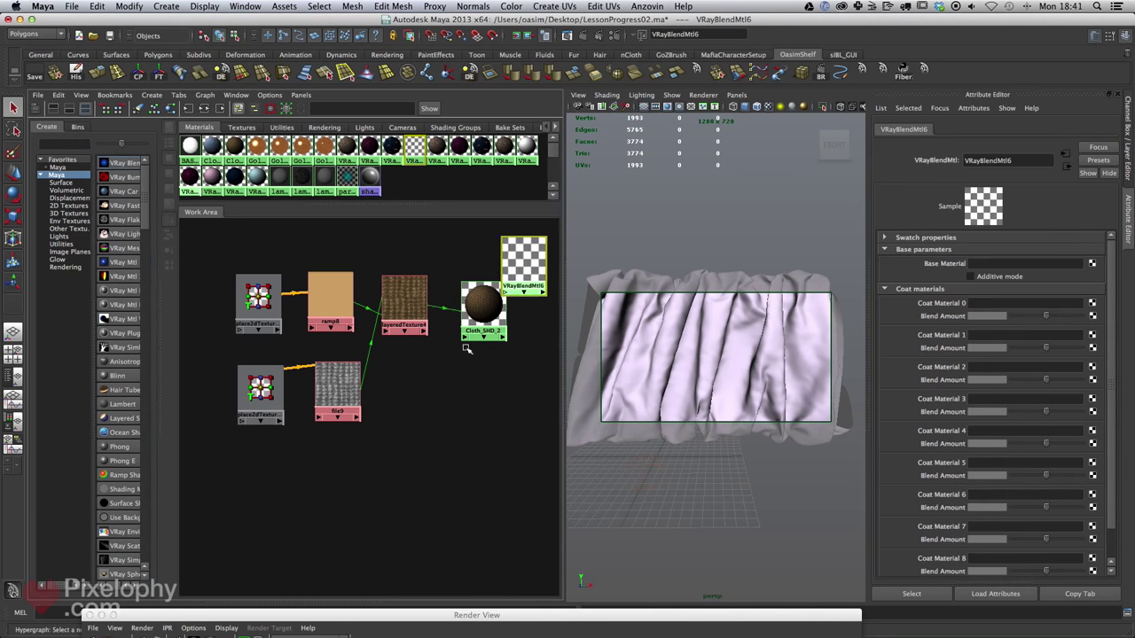
pyautogui.keyDown('alt'); pyautogui.moveTo(549, 257); pyautogui.dragTo(552, 303, button='middle'); pyautogui.keyUp('alt')
pyautogui.moveTo(509, 318); pyautogui.dragTo(516, 289)
pyautogui.keyDown('alt'); pyautogui.moveTo(498, 340); pyautogui.dragTo(472, 374, button='middle'); pyautogui.keyUp('alt')
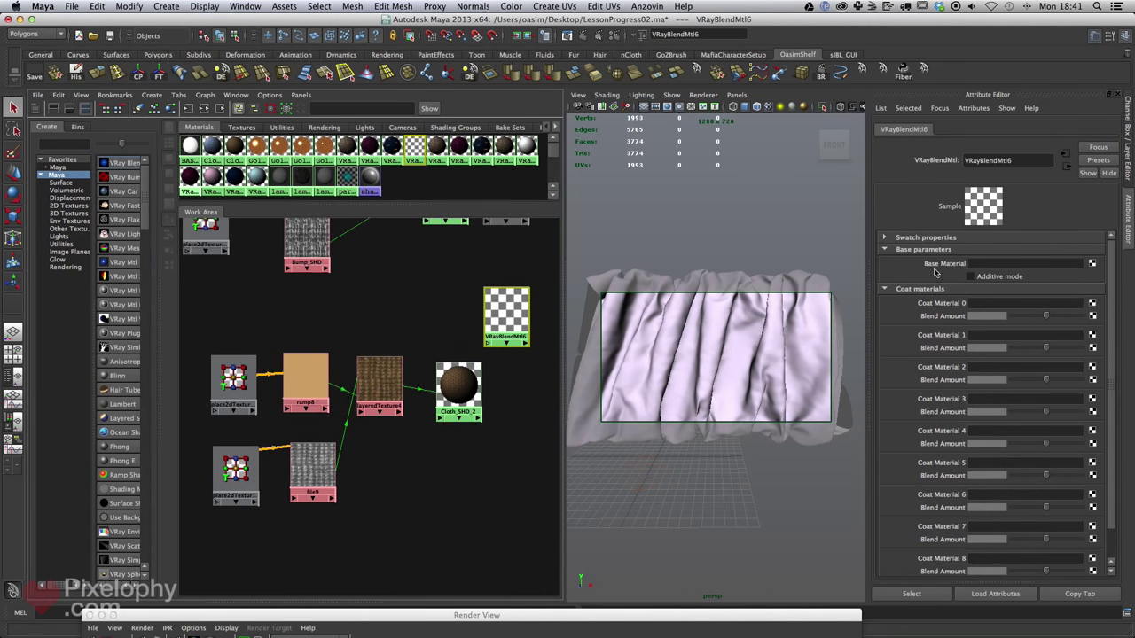
# - Reposition Cloth_SHD_2 and the blend material, and connect Cloth_SHD_2 as the blend's Base Material
pyautogui.moveTo(455, 384); pyautogui.dragTo(377, 389)
pyautogui.moveTo(504, 339); pyautogui.dragTo(519, 346)
pyautogui.moveTo(816, 283); pyautogui.dragTo(943, 266, button='middle')
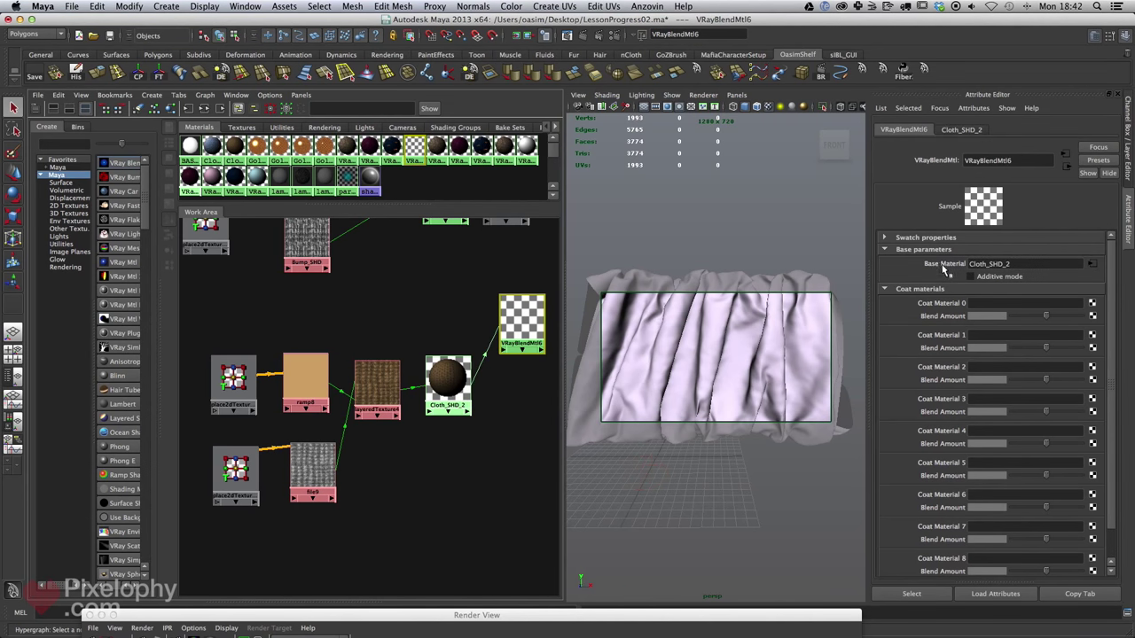
pyautogui.keyDown('alt'); pyautogui.moveTo(488, 387); pyautogui.dragTo(483, 412, button='middle'); pyautogui.keyUp('alt')
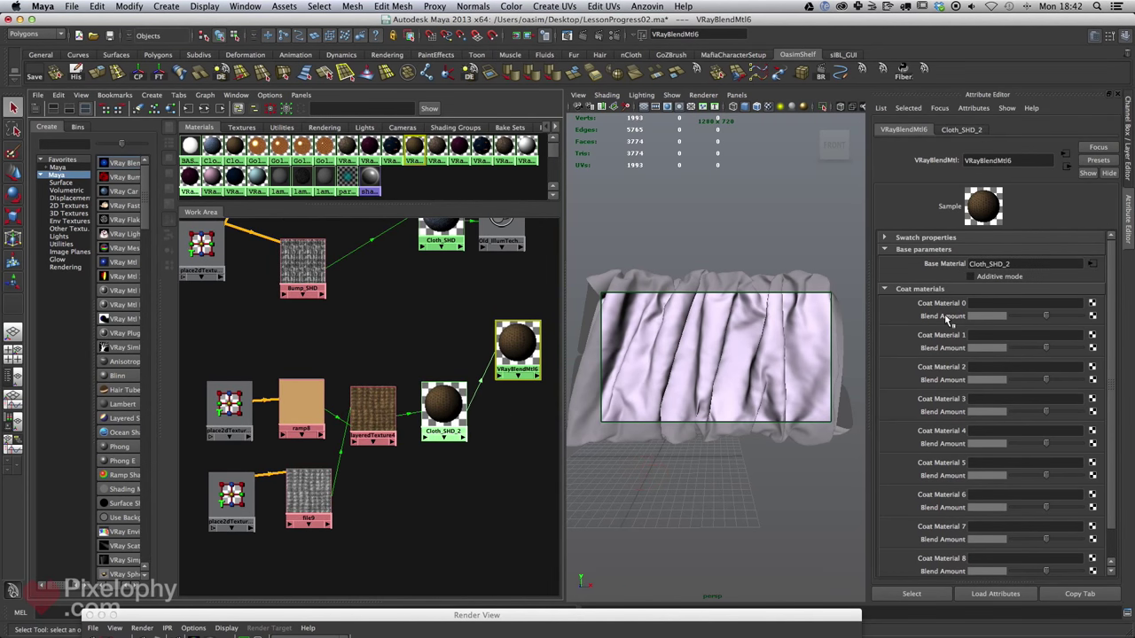
# - Create a VRay material above Cloth_SHD_2, connect it as the blend's Coat Material 0 and select it for editing
pyautogui.click(124, 262)
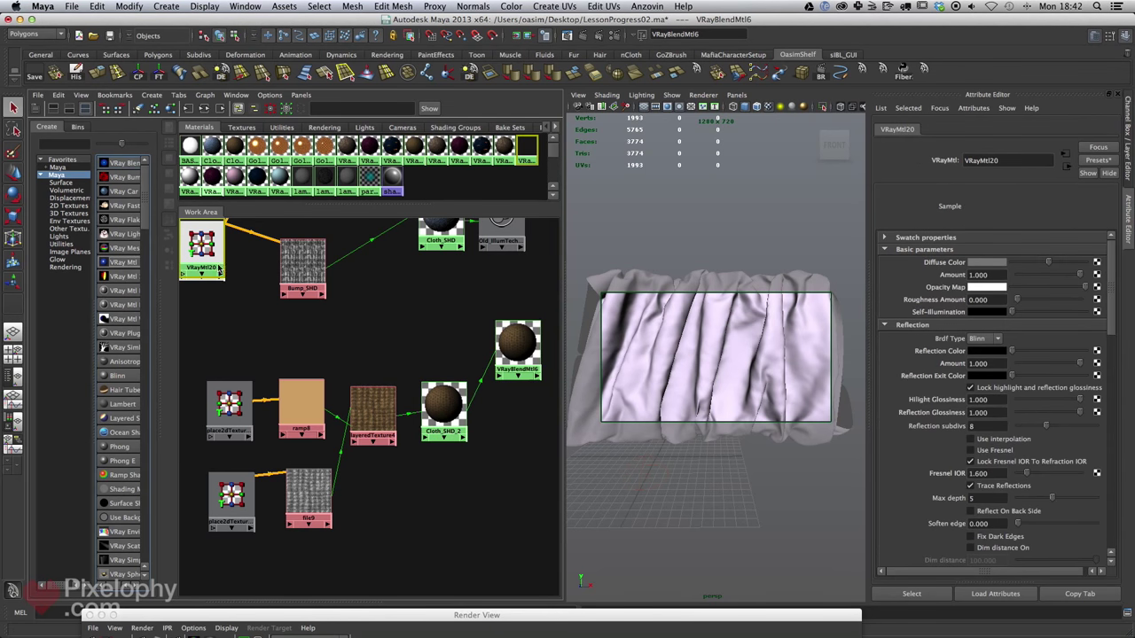
pyautogui.moveTo(219, 271); pyautogui.dragTo(455, 355)
pyautogui.click(518, 344)
pyautogui.moveTo(555, 323); pyautogui.dragTo(944, 309, button='middle')
pyautogui.keyDown('alt'); pyautogui.moveTo(460, 355); pyautogui.dragTo(490, 368, button='middle'); pyautogui.keyUp('alt')
pyautogui.click(486, 365)
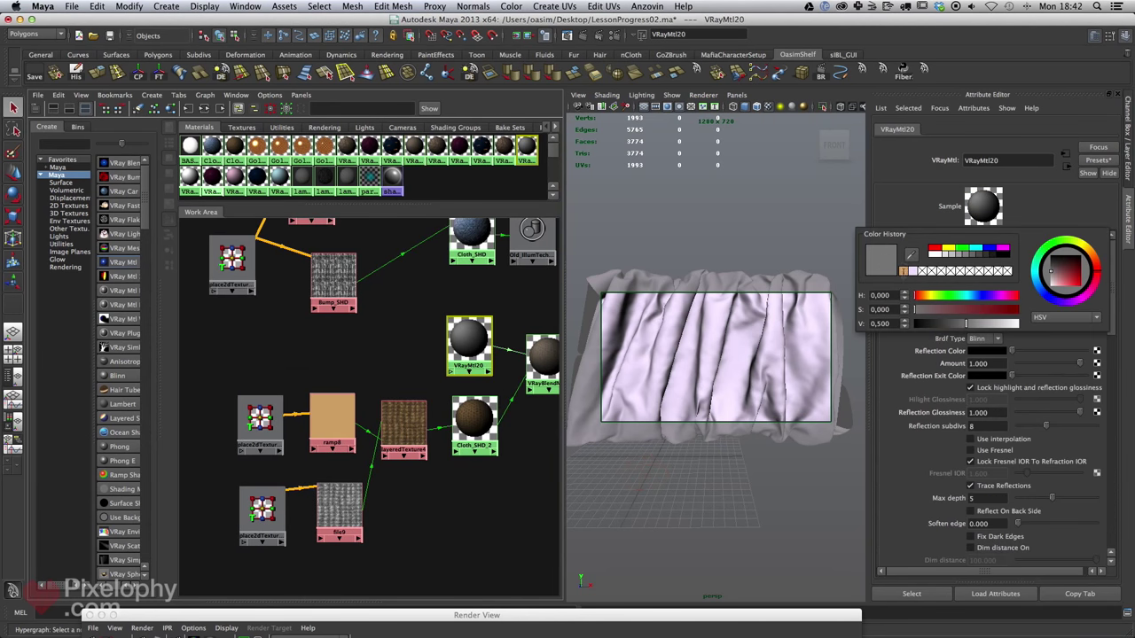
# - Set VRayMtl20's diffuse color to a warm off-white with H 33.906, S 0.042 and V 0.898
pyautogui.click(903, 271)
pyautogui.moveTo(961, 309); pyautogui.dragTo(929, 309)
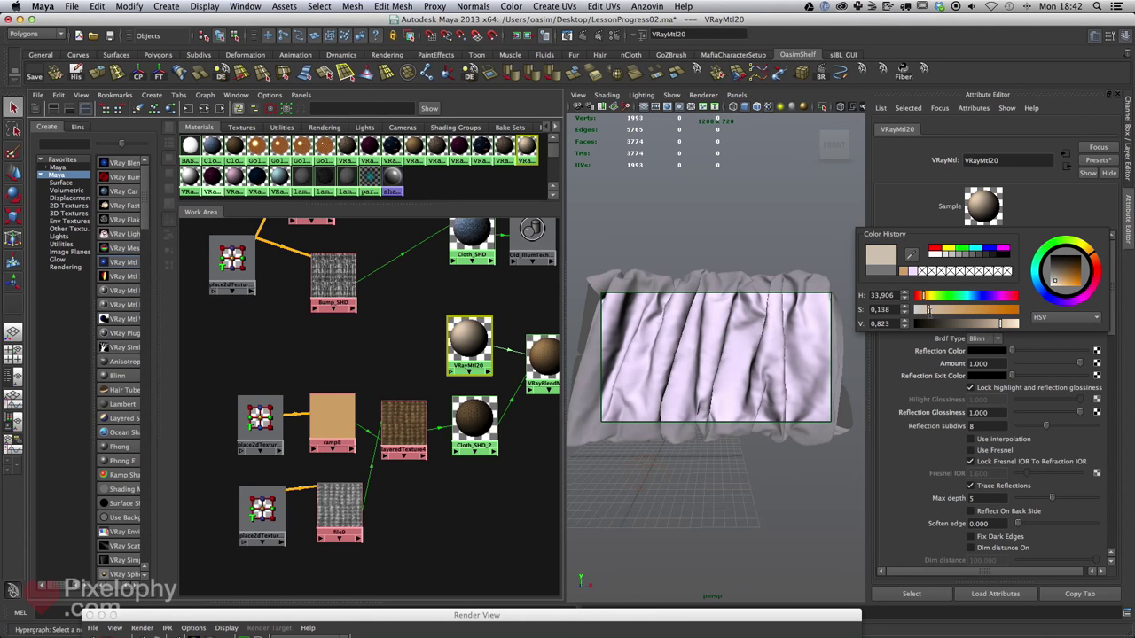
pyautogui.moveTo(1002, 323); pyautogui.dragTo(1008, 324)
pyautogui.moveTo(926, 309); pyautogui.dragTo(929, 309)
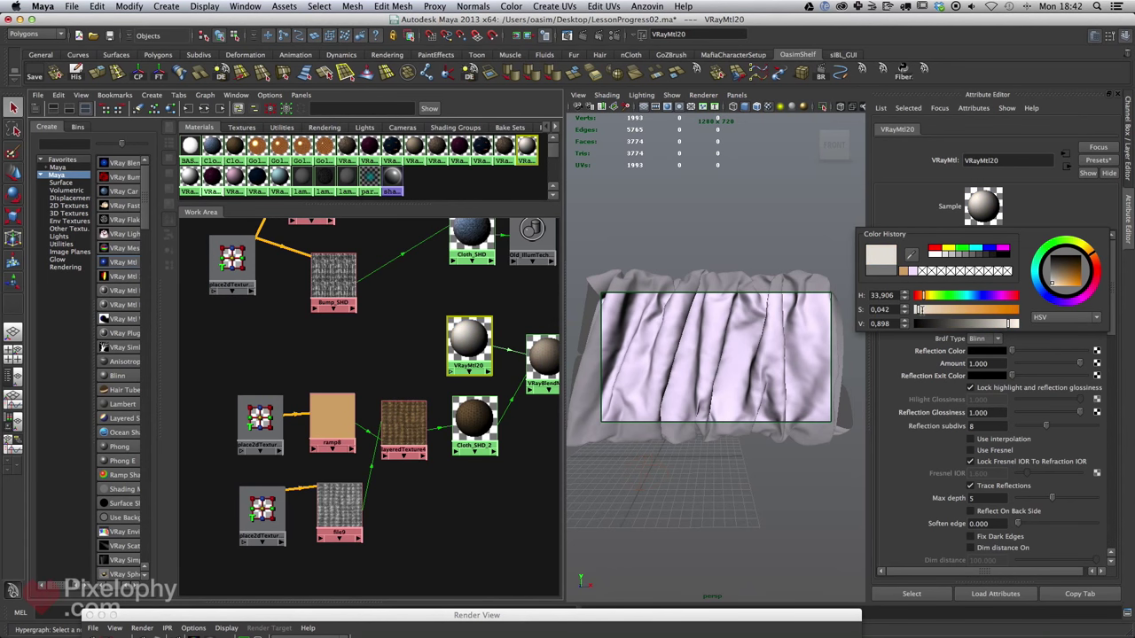
# - Try coat material 0's blend amount on VRayBlendMtl6 at black, full white and a mid grey
pyautogui.moveTo(463, 380)
pyautogui.keyDown('alt'); pyautogui.mouseDown(button='middle')
pyautogui.moveTo(397, 390)
pyautogui.moveTo(470, 380)
pyautogui.mouseUp(button='middle'); pyautogui.keyUp('alt')
pyautogui.keyDown('alt'); pyautogui.moveTo(471, 379); pyautogui.dragTo(491, 363, button='right'); pyautogui.keyUp('alt')
pyautogui.click(493, 366)
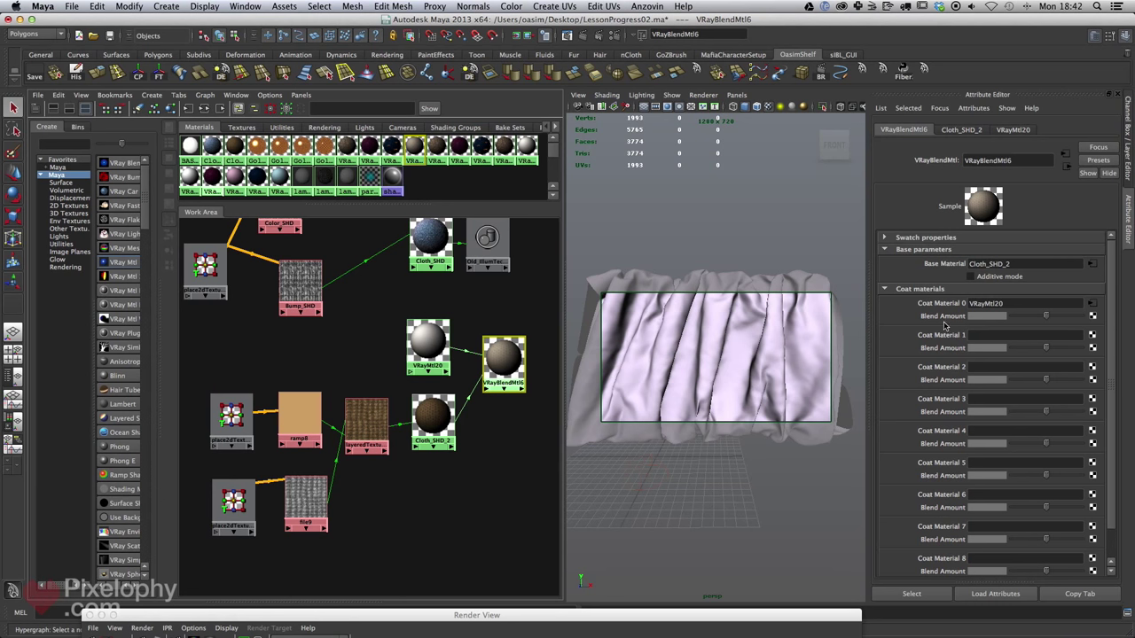
pyautogui.moveTo(1037, 319); pyautogui.dragTo(1010, 317)
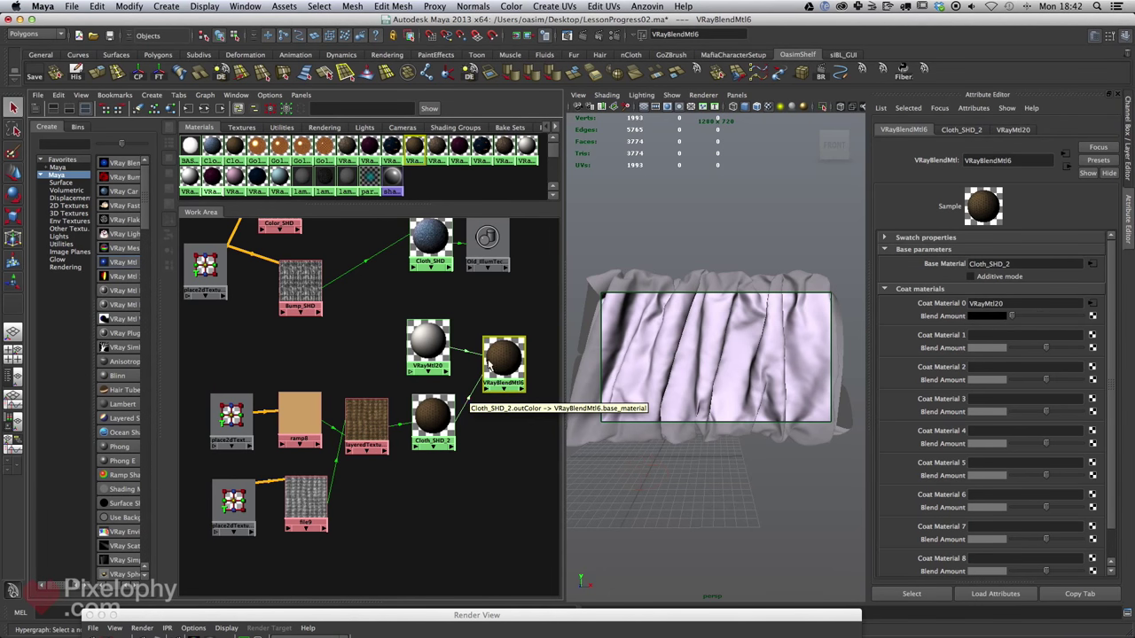
pyautogui.moveTo(437, 325)
pyautogui.mouseDown()
pyautogui.moveTo(443, 333)
pyautogui.moveTo(443, 320)
pyautogui.mouseUp()
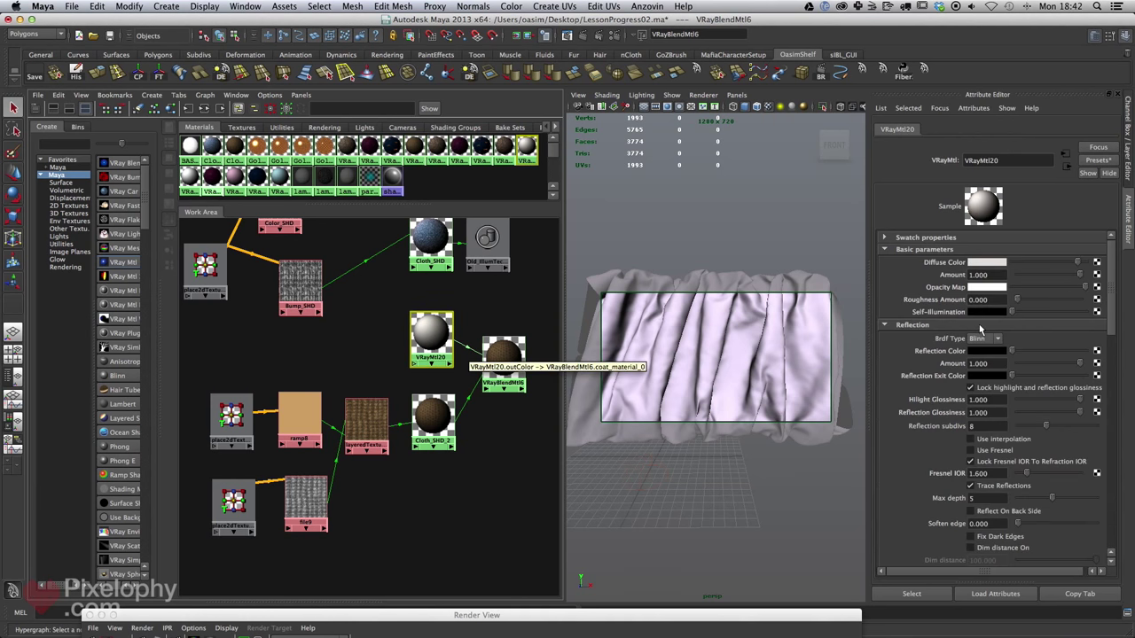
pyautogui.click(507, 370)
pyautogui.moveTo(1012, 316); pyautogui.dragTo(1093, 315)
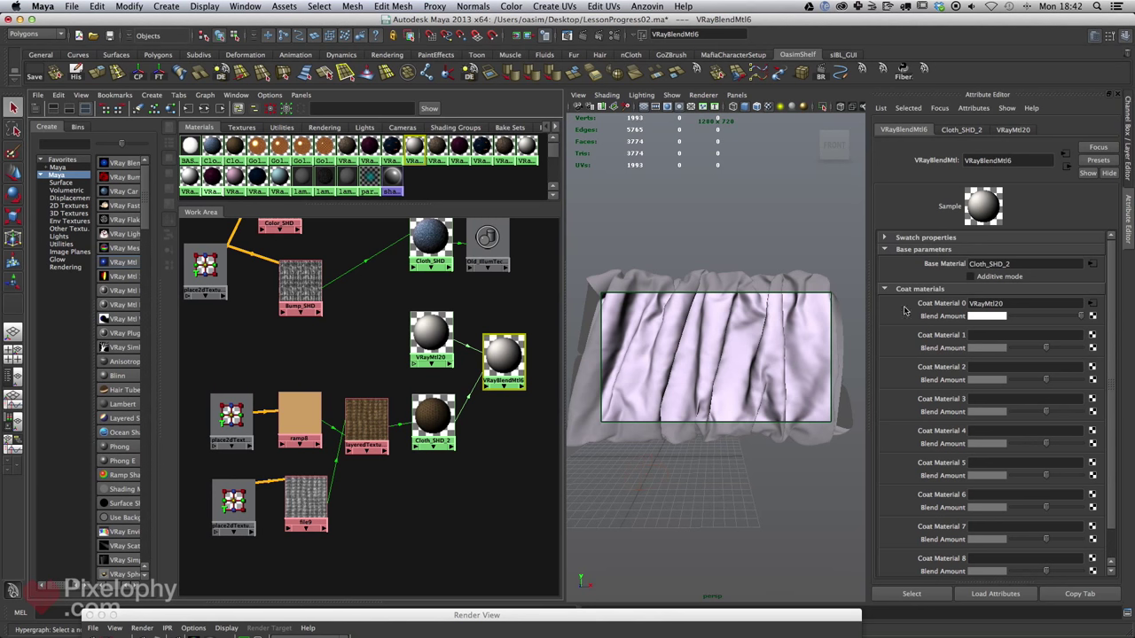
pyautogui.moveTo(1081, 316); pyautogui.dragTo(1041, 317)
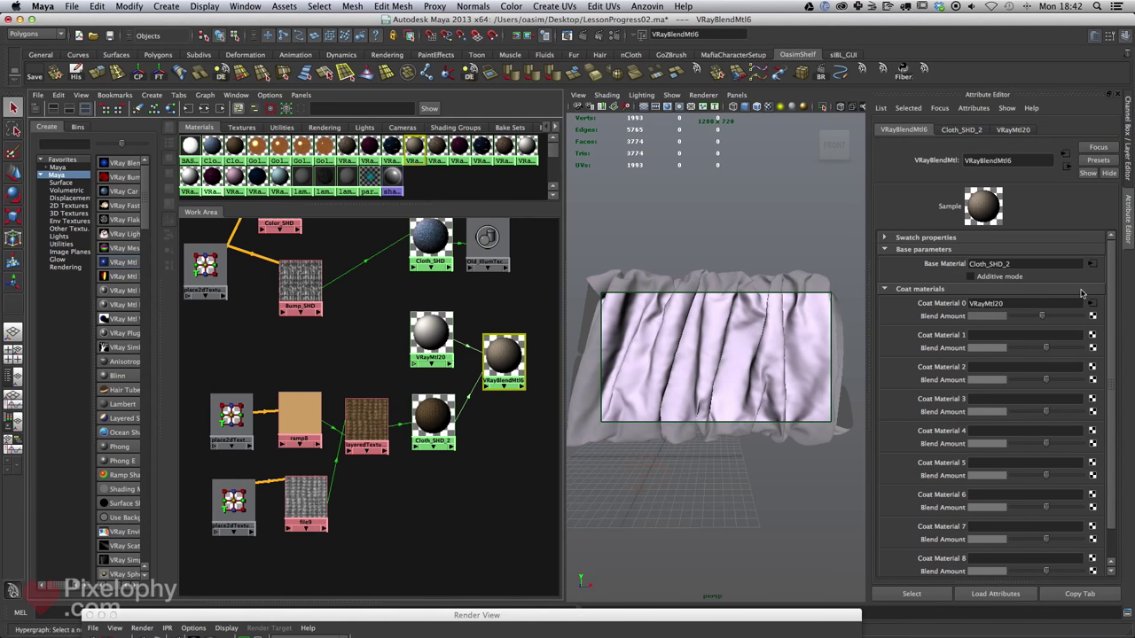
# - Duplicate the FacingRatio_RAMP node and the samplerInfo5 node that feeds it
pyautogui.keyDown('alt'); pyautogui.moveTo(495, 347); pyautogui.dragTo(530, 461, button='middle'); pyautogui.keyUp('alt')
pyautogui.moveTo(494, 292)
pyautogui.keyDown('alt'); pyautogui.mouseDown(button='middle')
pyautogui.moveTo(473, 335)
pyautogui.moveTo(463, 261)
pyautogui.moveTo(482, 296)
pyautogui.moveTo(492, 288)
pyautogui.mouseUp(button='middle'); pyautogui.keyUp('alt')
pyautogui.click(483, 296)
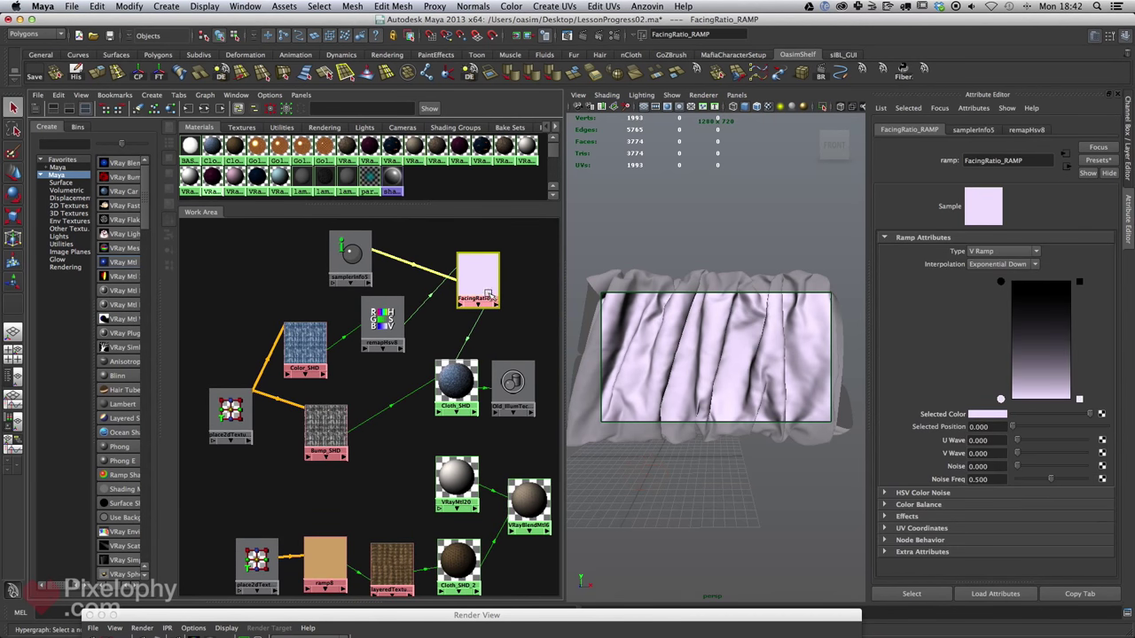
pyautogui.hotkey('ctrl', 'd')
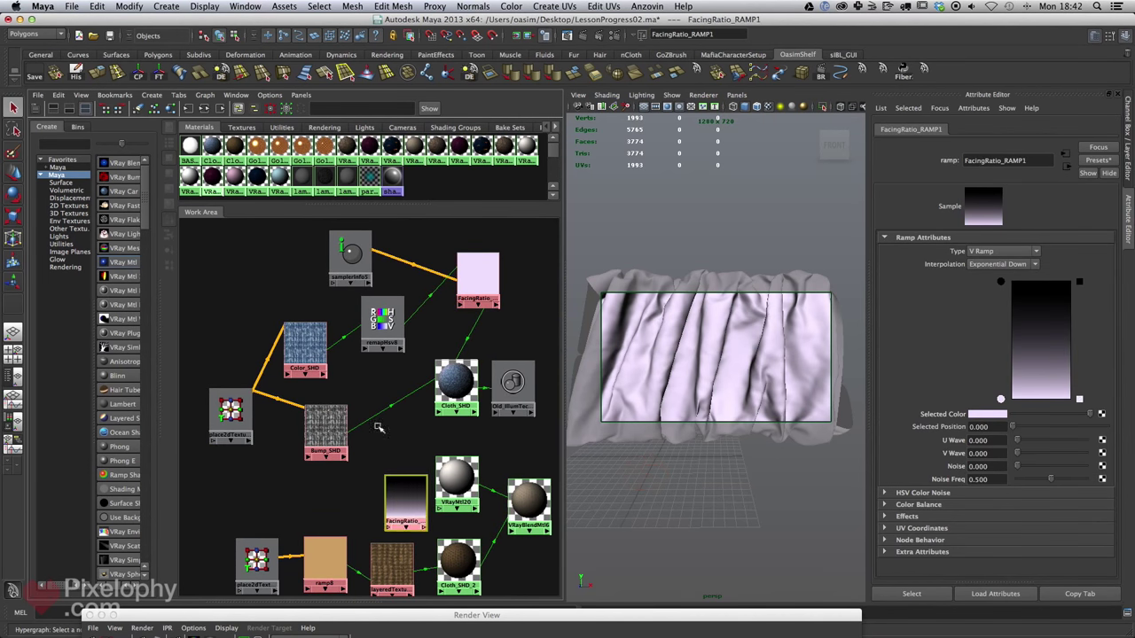
pyautogui.click(351, 255)
pyautogui.hotkey('ctrl', 'd')
pyautogui.moveTo(232, 530); pyautogui.dragTo(325, 517)
# - Place the duplicated ramp and sampler info nodes side by side below the Cloth_SHD_2 network
pyautogui.keyDown('alt'); pyautogui.moveTo(418, 426); pyautogui.dragTo(425, 190, button='middle'); pyautogui.keyUp('alt')
pyautogui.moveTo(423, 257); pyautogui.dragTo(453, 446)
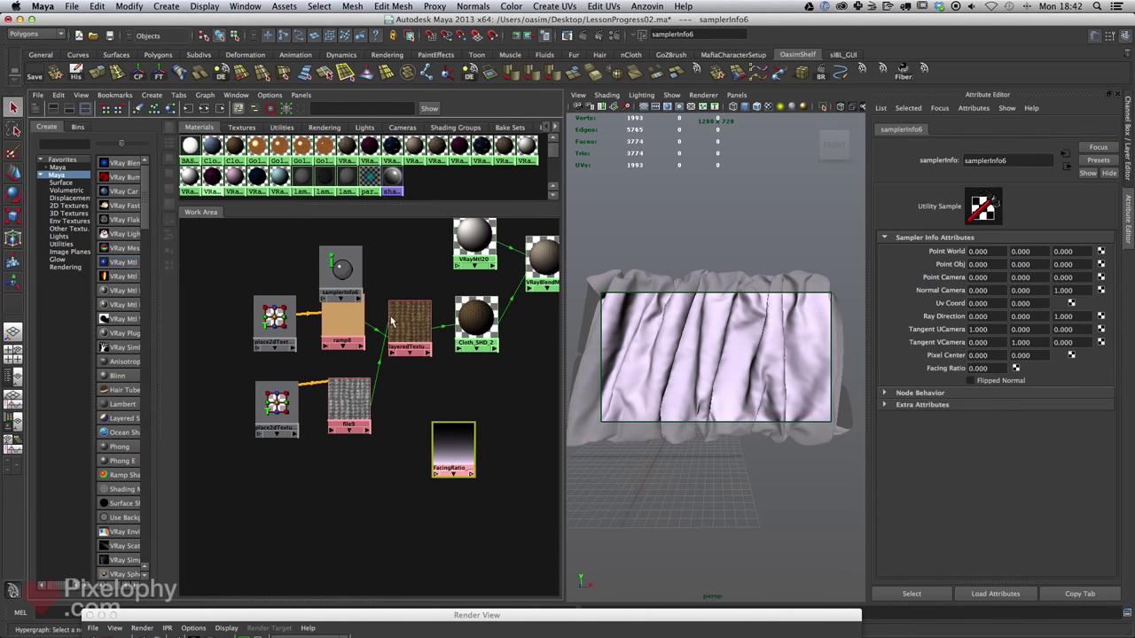
pyautogui.moveTo(345, 277); pyautogui.dragTo(383, 461)
pyautogui.keyDown('alt'); pyautogui.moveTo(413, 436); pyautogui.dragTo(379, 449, button='middle'); pyautogui.keyUp('alt')
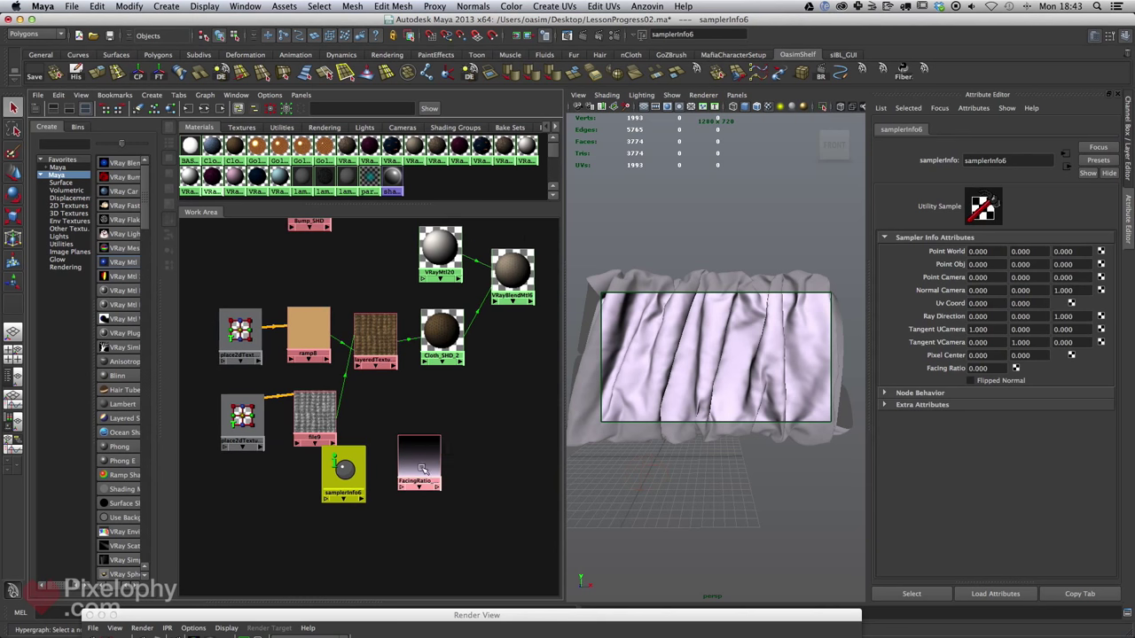
# - Change the light color entry of the duplicated FacingRatio_RAMP1 from lilac to pure white
pyautogui.click(419, 465)
pyautogui.click(992, 415)
pyautogui.moveTo(1061, 412); pyautogui.dragTo(1089, 414)
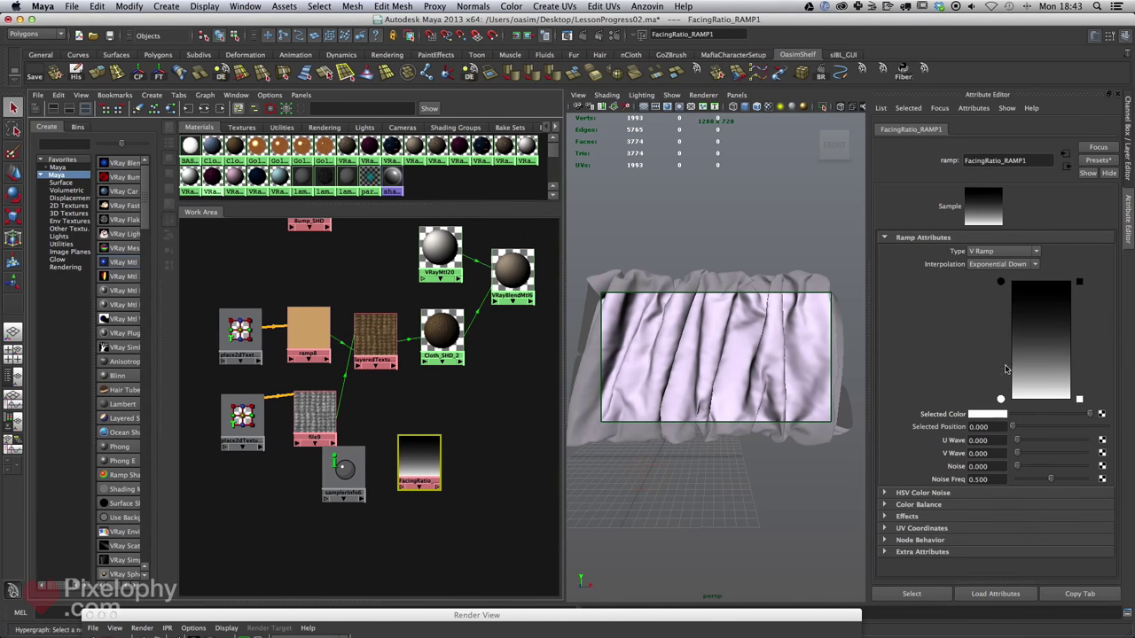
# - Connect samplerInfo6's facingRatio output to the uCoord and vCoord inputs of FacingRatio_RAMP1
pyautogui.moveTo(418, 465); pyautogui.dragTo(454, 451)
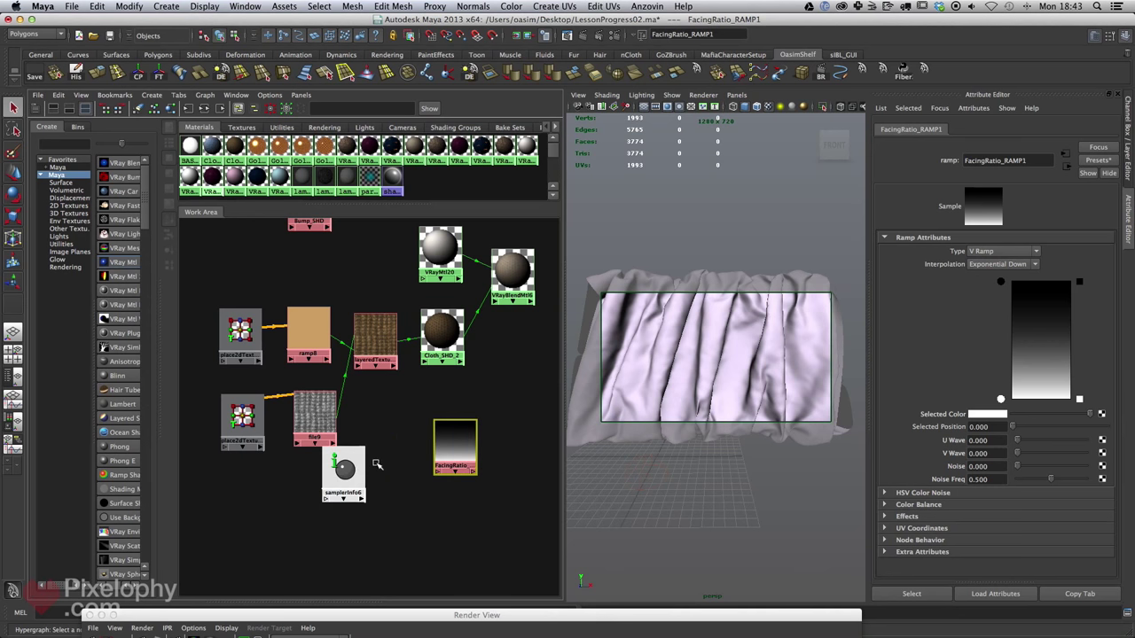
pyautogui.moveTo(359, 470); pyautogui.dragTo(399, 458)
pyautogui.moveTo(383, 459); pyautogui.dragTo(439, 452, button='middle')
pyautogui.click(496, 504)
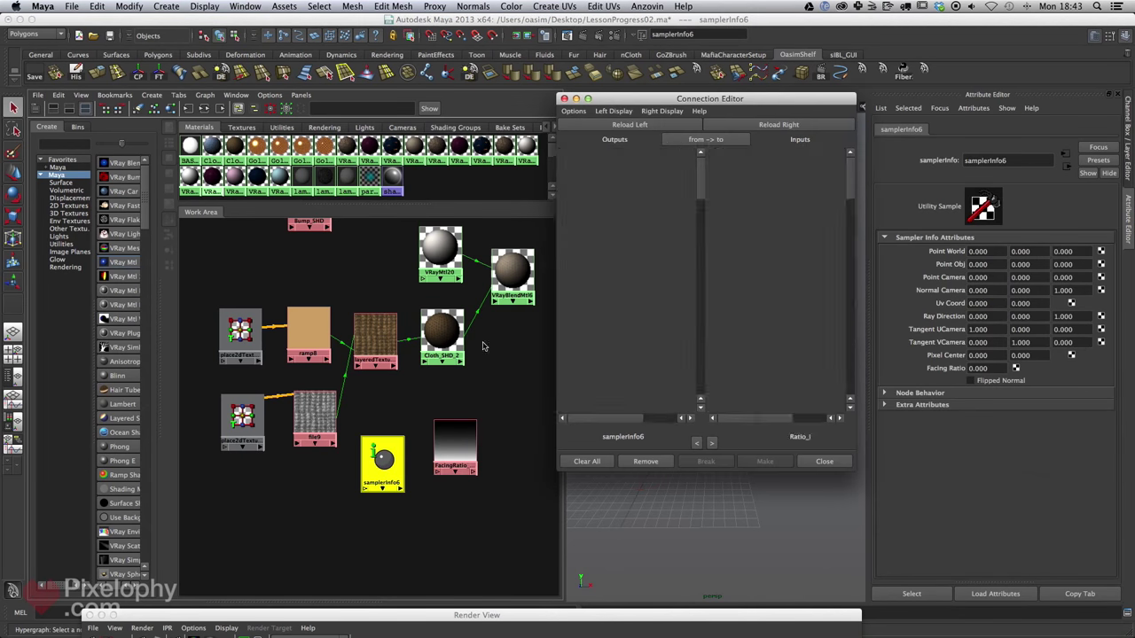
pyautogui.click(629, 319)
pyautogui.click(711, 189)
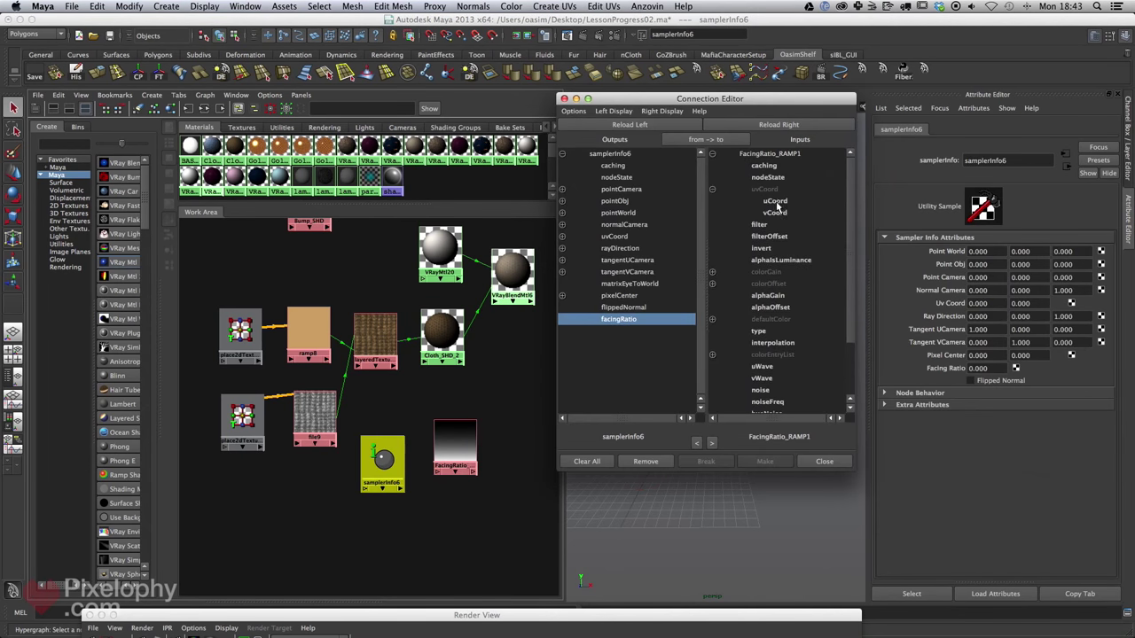
pyautogui.click(764, 212)
pyautogui.click(824, 461)
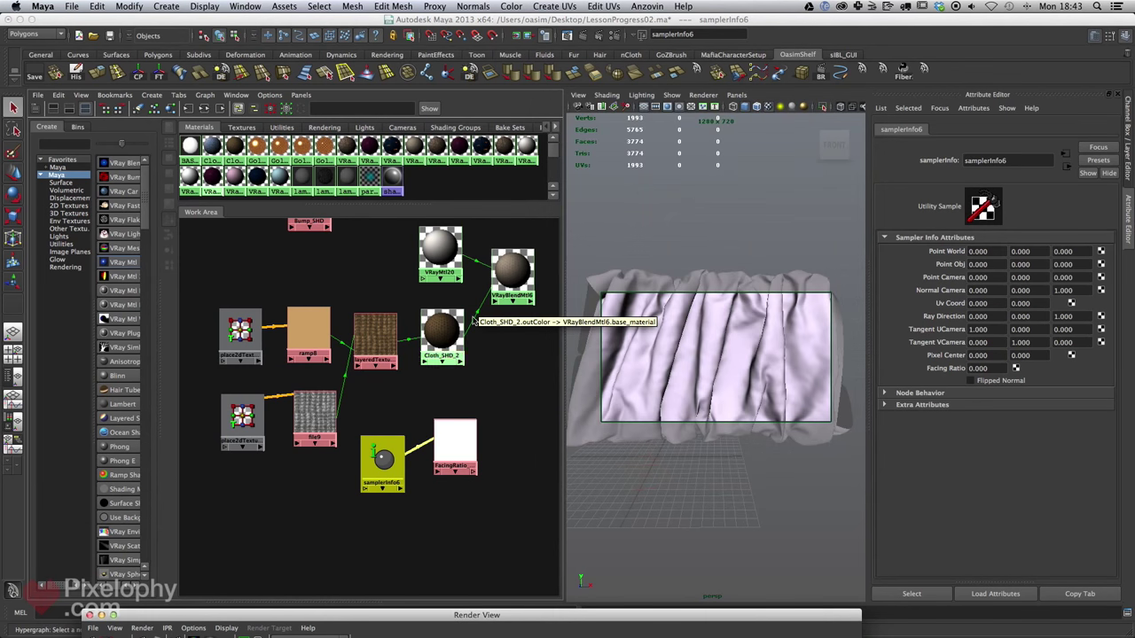
# - Rename the VRayBlendMtl6 material to ClothBlend and connect FacingRatio_RAMP1 to coat material 0's Blend Amount
pyautogui.click(493, 277)
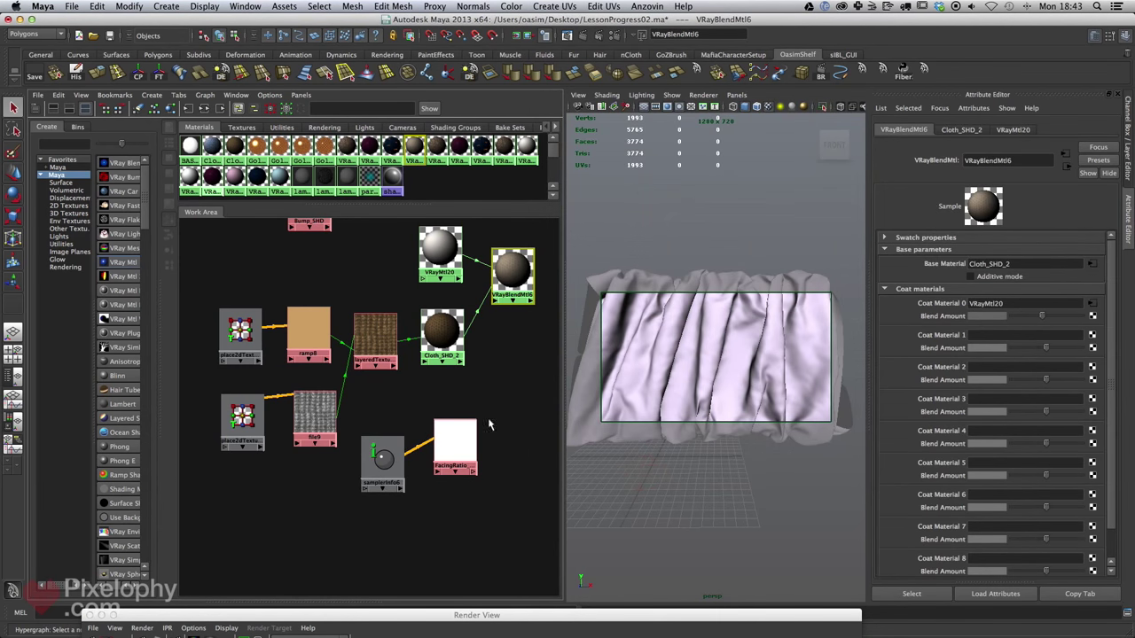
pyautogui.doubleClick(1037, 160)
pyautogui.write('C')
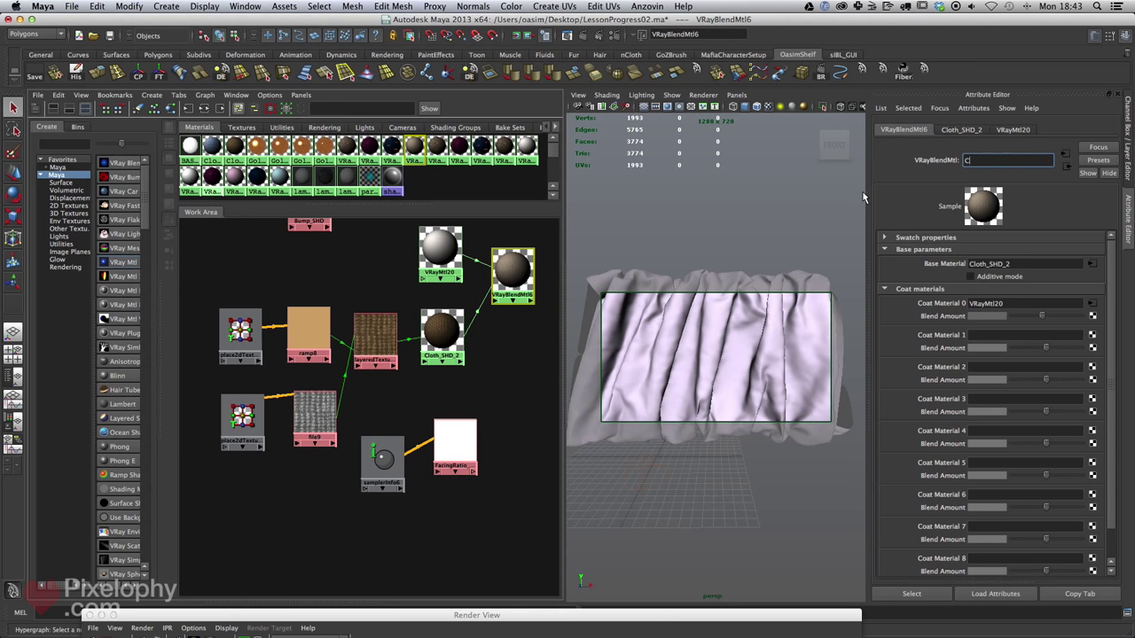
pyautogui.write('lothBlend')
pyautogui.press('Return')
pyautogui.moveTo(451, 441); pyautogui.dragTo(941, 319, button='middle')
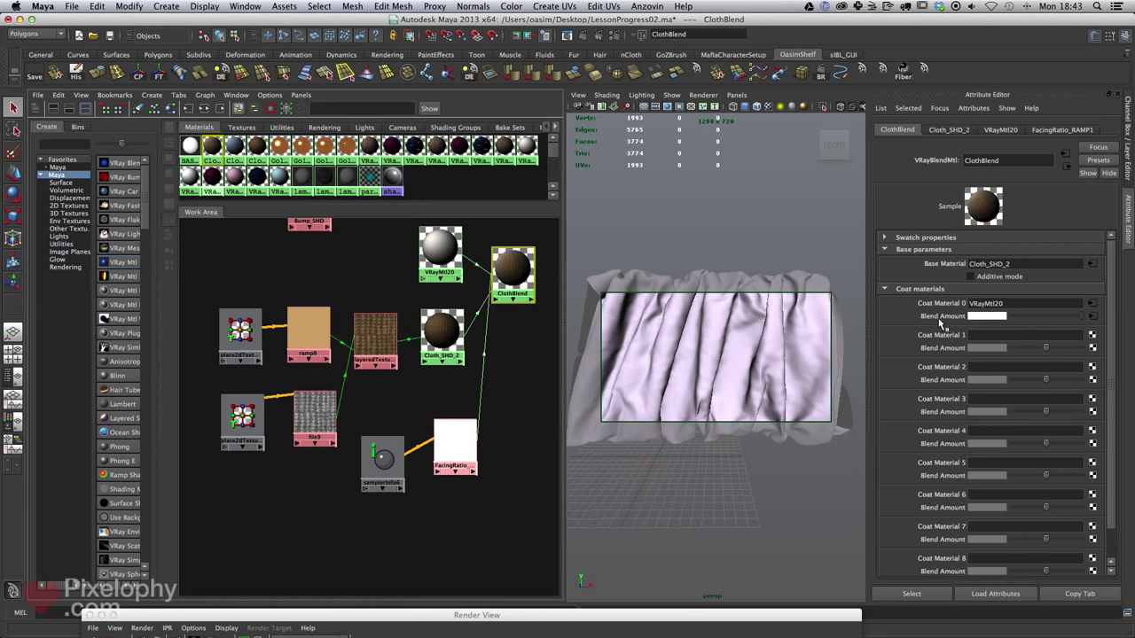
# - Examine the ClothBlend swatch up close for the falloff between the base cloth and the coat material
pyautogui.press('f')
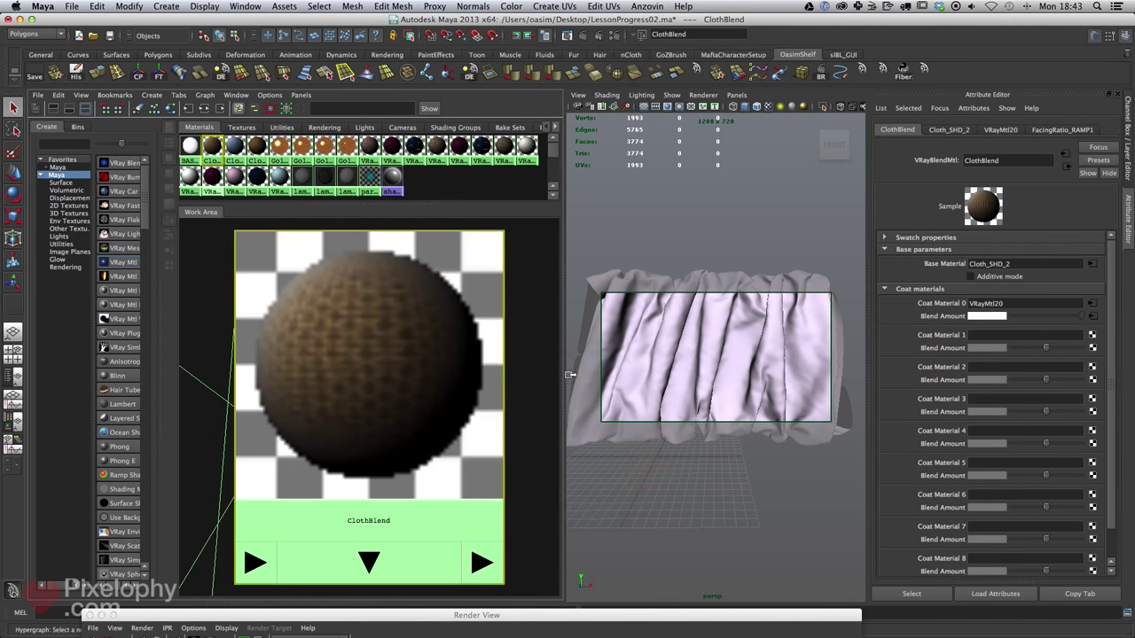
pyautogui.keyDown('alt'); pyautogui.moveTo(455, 366); pyautogui.dragTo(532, 373, button='middle'); pyautogui.keyUp('alt')
pyautogui.keyDown('alt'); pyautogui.moveTo(370, 366); pyautogui.dragTo(455, 393, button='middle'); pyautogui.keyUp('alt')
pyautogui.keyDown('alt'); pyautogui.moveTo(540, 391); pyautogui.dragTo(503, 390, button='right'); pyautogui.keyUp('alt')
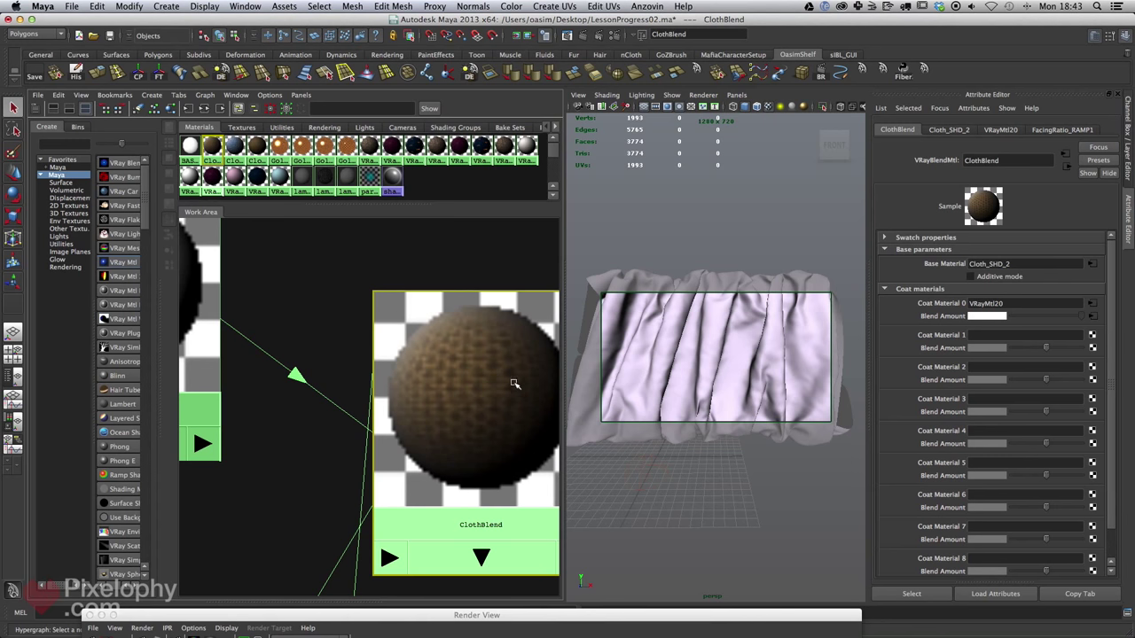
pyautogui.keyDown('alt'); pyautogui.moveTo(503, 362); pyautogui.dragTo(524, 325, button='middle'); pyautogui.keyUp('alt')
pyautogui.keyDown('alt'); pyautogui.moveTo(485, 385); pyautogui.dragTo(440, 428, button='middle'); pyautogui.keyUp('alt')
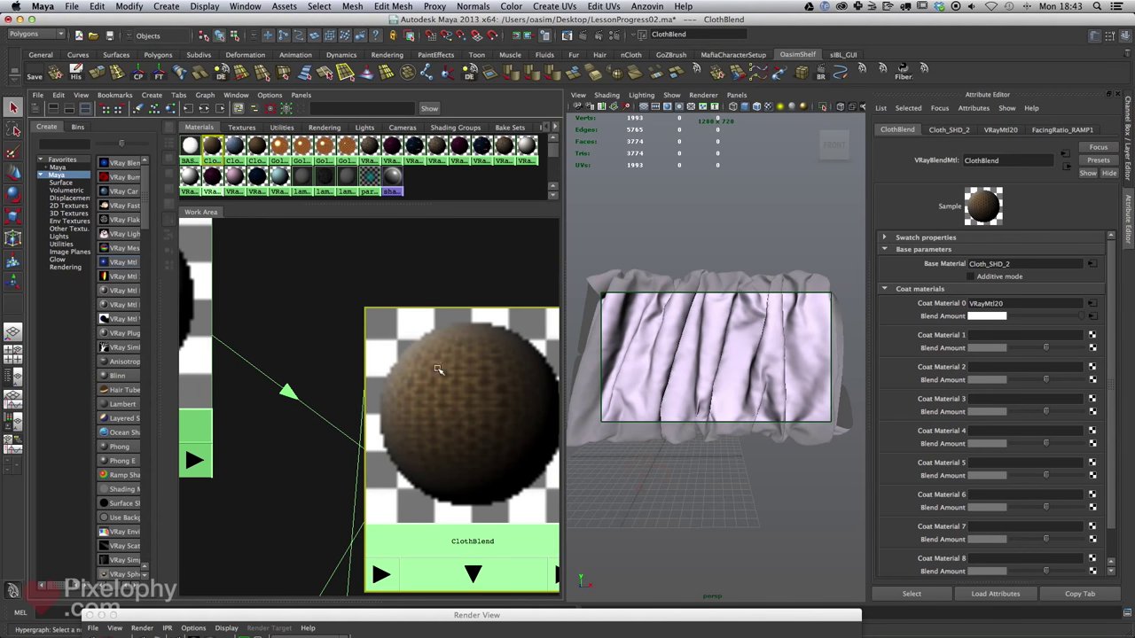
pyautogui.keyDown('alt'); pyautogui.moveTo(430, 363); pyautogui.dragTo(479, 345, button='middle'); pyautogui.keyUp('alt')
pyautogui.keyDown('alt'); pyautogui.moveTo(479, 346); pyautogui.dragTo(466, 362, button='right'); pyautogui.keyUp('alt')
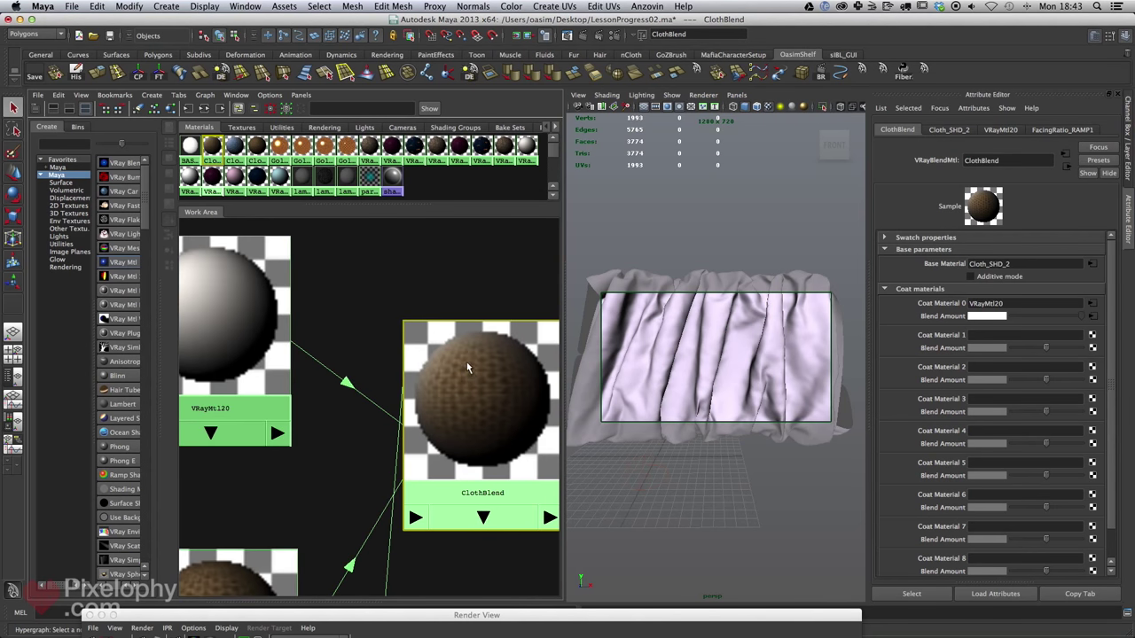
pyautogui.keyDown('alt'); pyautogui.moveTo(438, 414); pyautogui.dragTo(479, 376, button='middle'); pyautogui.keyUp('alt')
pyautogui.keyDown('alt'); pyautogui.moveTo(545, 353); pyautogui.dragTo(493, 393, button='middle'); pyautogui.keyUp('alt')
pyautogui.scroll(-5, 494, 395)
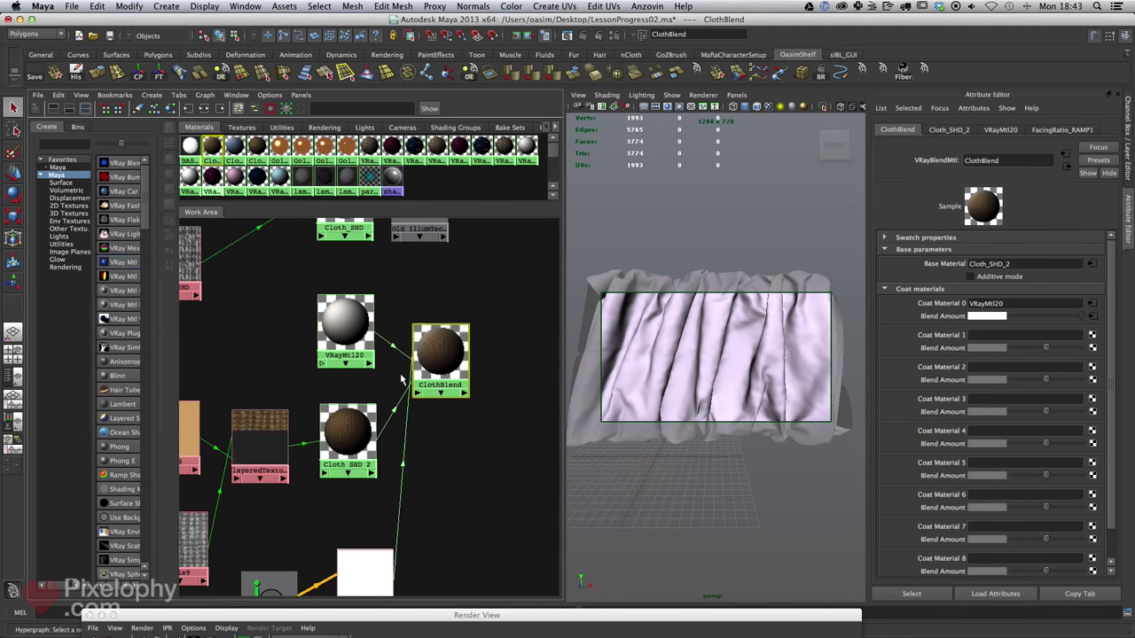
# - Review the Cloth_SHD and ClothBlend node networks, checking the Bump_SHD texture and the Cloth_SHD_2 material attributes
pyautogui.keyDown('alt'); pyautogui.moveTo(424, 492); pyautogui.dragTo(464, 446, button='middle'); pyautogui.keyUp('alt')
pyautogui.keyDown('alt'); pyautogui.moveTo(463, 446); pyautogui.dragTo(420, 435, button='right'); pyautogui.keyUp('alt')
pyautogui.keyDown('alt'); pyautogui.moveTo(420, 435); pyautogui.dragTo(451, 469, button='middle'); pyautogui.keyUp('alt')
pyautogui.keyDown('alt'); pyautogui.moveTo(481, 383); pyautogui.dragTo(476, 523, button='middle'); pyautogui.keyUp('alt')
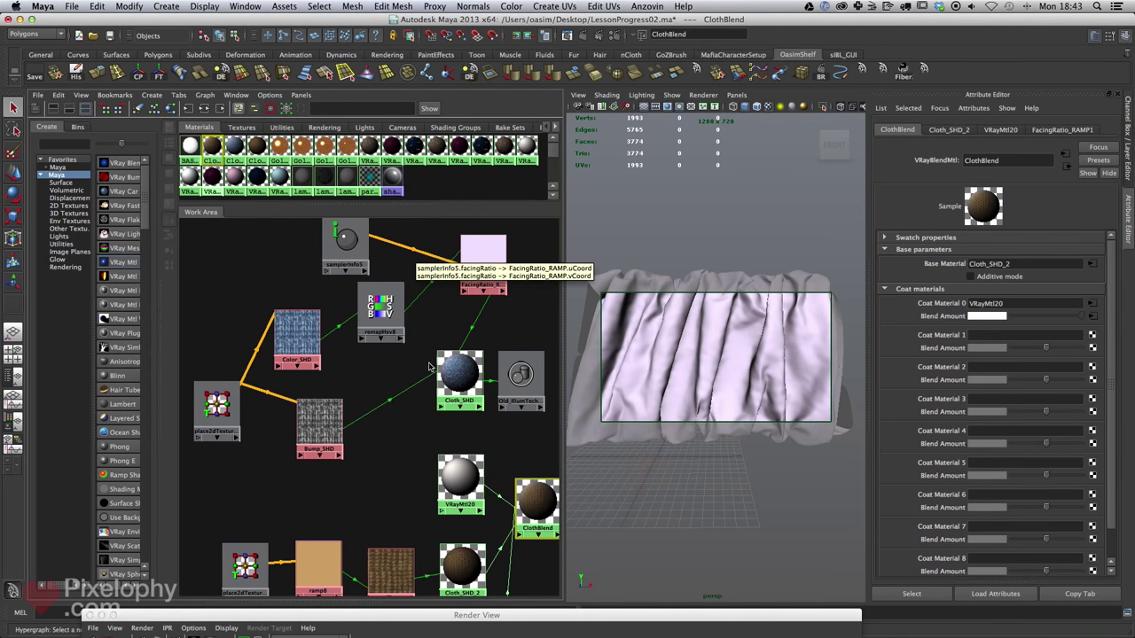
pyautogui.keyDown('alt'); pyautogui.moveTo(409, 494); pyautogui.dragTo(387, 384, button='middle'); pyautogui.keyUp('alt')
pyautogui.keyDown('alt'); pyautogui.moveTo(409, 430); pyautogui.dragTo(388, 352, button='middle'); pyautogui.keyUp('alt')
pyautogui.keyDown('alt'); pyautogui.moveTo(388, 352); pyautogui.dragTo(382, 322, button='right'); pyautogui.keyUp('alt')
pyautogui.keyDown('alt'); pyautogui.moveTo(382, 321); pyautogui.dragTo(385, 316, button='middle'); pyautogui.keyUp('alt')
pyautogui.keyDown('alt'); pyautogui.moveTo(393, 375); pyautogui.dragTo(403, 404, button='middle'); pyautogui.keyUp('alt')
pyautogui.moveTo(287, 257); pyautogui.dragTo(293, 248)
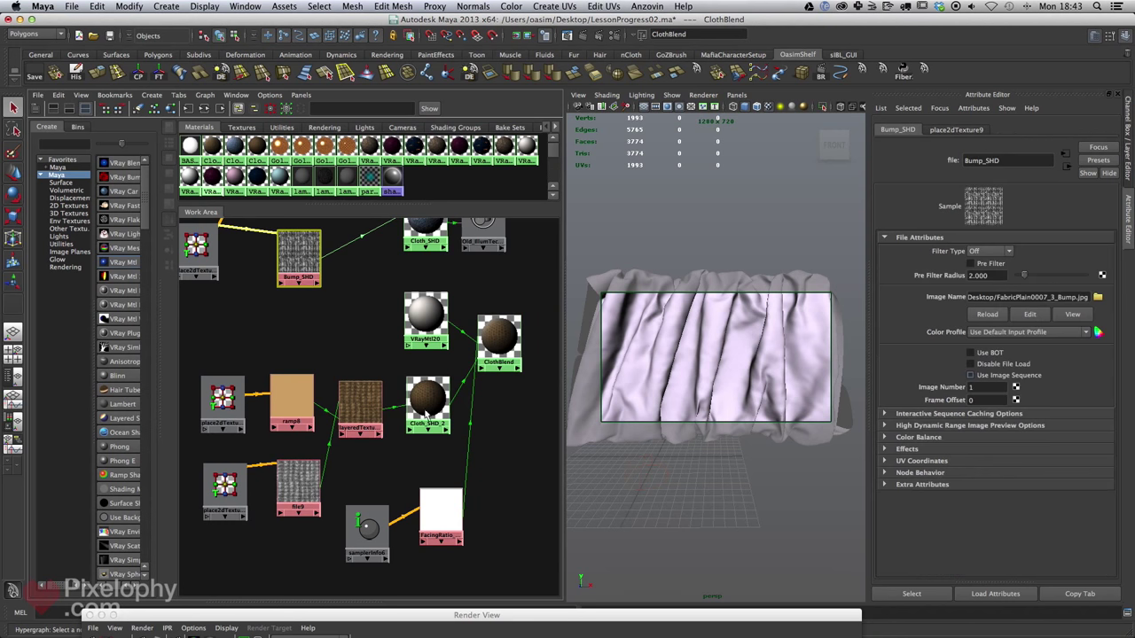
pyautogui.click(427, 405)
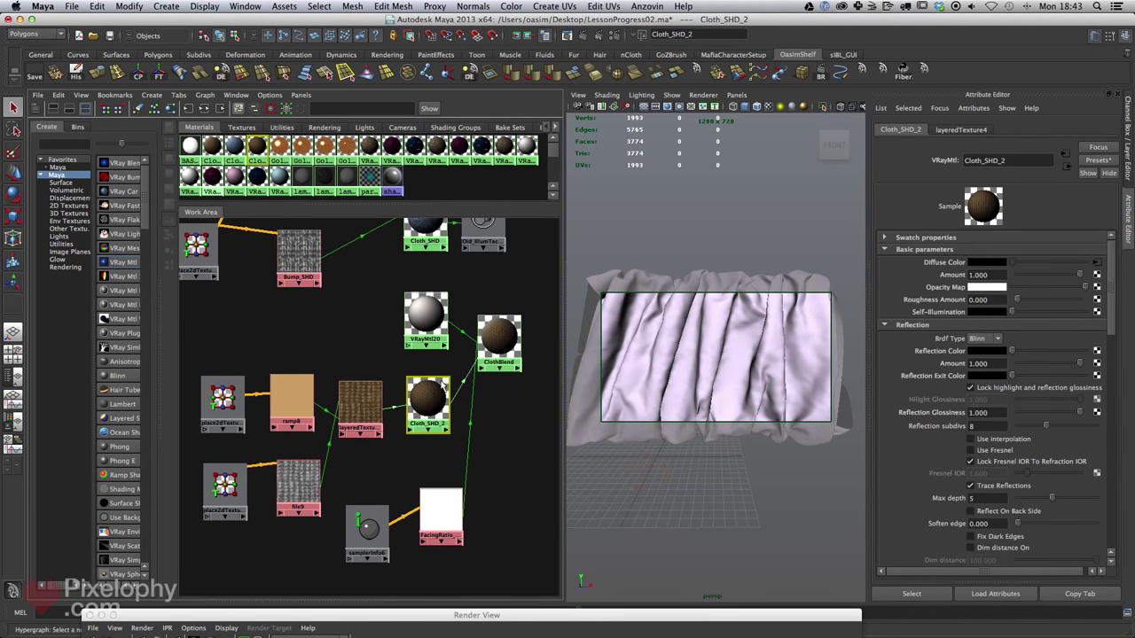
# - Compare the Cloth_SHD_2 and VRayMtl20 swatches with the blended result on the ClothBlend swatch
pyautogui.keyDown('alt'); pyautogui.moveTo(455, 400); pyautogui.dragTo(420, 410, button='middle'); pyautogui.keyUp('alt')
pyautogui.keyDown('alt'); pyautogui.moveTo(420, 410); pyautogui.dragTo(497, 464, button='right'); pyautogui.keyUp('alt')
pyautogui.moveTo(385, 396)
pyautogui.keyDown('alt'); pyautogui.mouseDown(button='middle')
pyautogui.moveTo(378, 413)
pyautogui.moveTo(376, 402)
pyautogui.mouseUp(button='middle'); pyautogui.keyUp('alt')
pyautogui.keyDown('alt'); pyautogui.moveTo(375, 402); pyautogui.dragTo(458, 413, button='right'); pyautogui.keyUp('alt')
pyautogui.keyDown('alt'); pyautogui.moveTo(436, 370); pyautogui.dragTo(489, 431, button='middle'); pyautogui.keyUp('alt')
pyautogui.keyDown('alt'); pyautogui.moveTo(430, 420); pyautogui.dragTo(406, 400, button='right'); pyautogui.keyUp('alt')
pyautogui.keyDown('alt'); pyautogui.moveTo(382, 401); pyautogui.dragTo(306, 381, button='middle'); pyautogui.keyUp('alt')
pyautogui.keyDown('alt'); pyautogui.moveTo(400, 426); pyautogui.dragTo(434, 377, button='right'); pyautogui.keyUp('alt')
pyautogui.keyDown('alt'); pyautogui.moveTo(467, 353); pyautogui.dragTo(474, 334, button='middle'); pyautogui.keyUp('alt')
pyautogui.keyDown('alt'); pyautogui.moveTo(435, 346); pyautogui.dragTo(499, 410, button='right'); pyautogui.keyUp('alt')
pyautogui.keyDown('alt'); pyautogui.moveTo(407, 384); pyautogui.dragTo(297, 469, button='middle'); pyautogui.keyUp('alt')
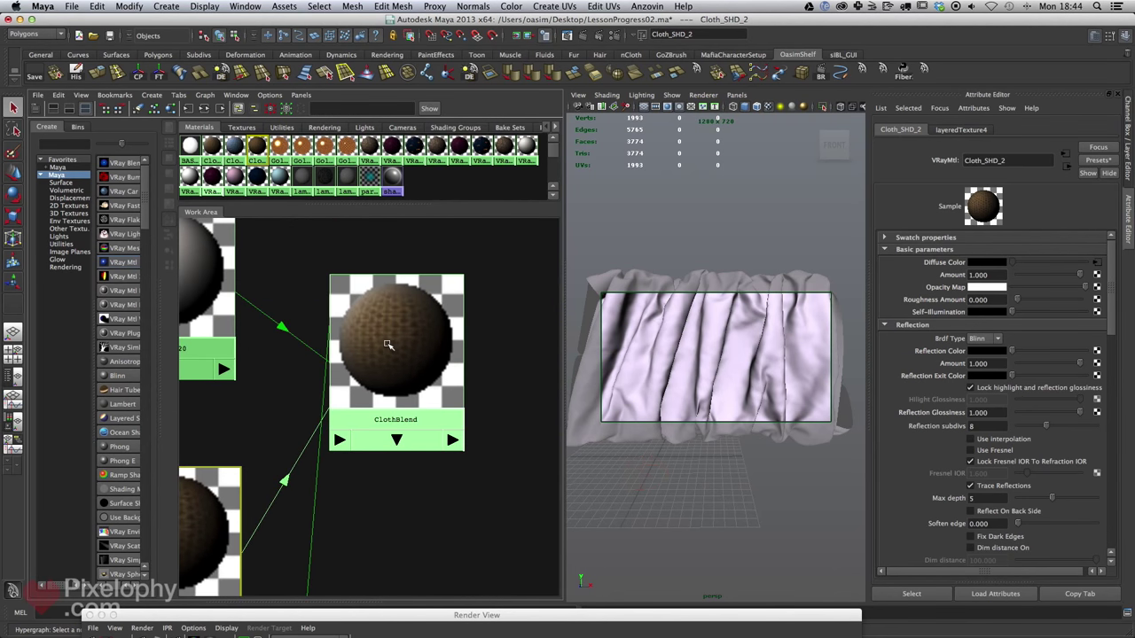
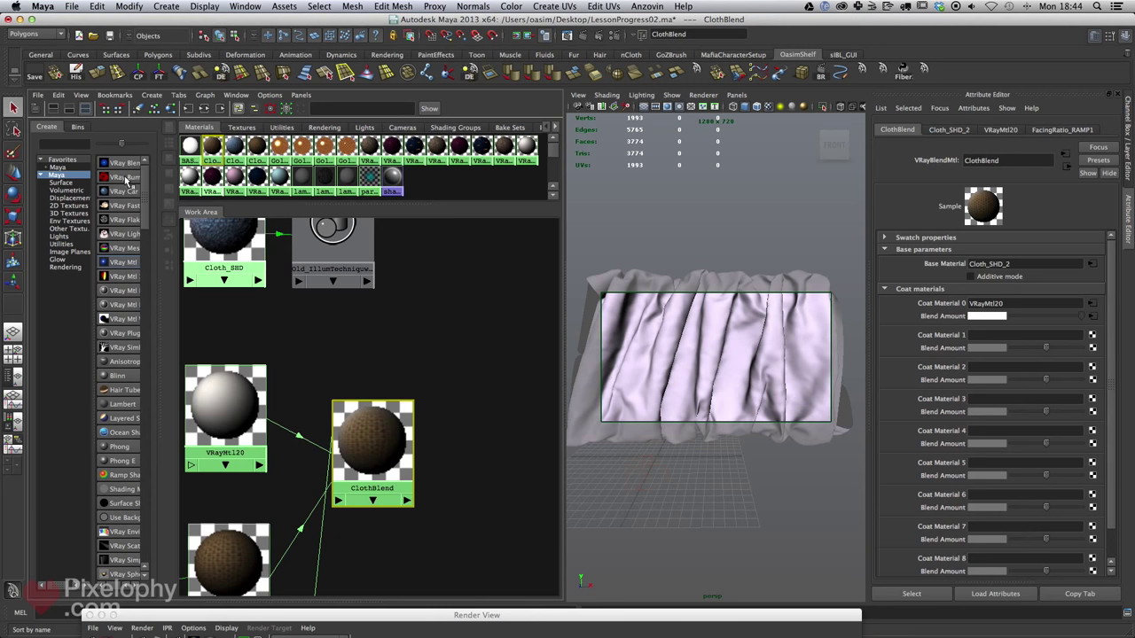
# - Place a VRay Bump material beside ClothBlend and assign ClothBlend as its Base Material
pyautogui.moveTo(232, 266); pyautogui.dragTo(501, 356)
pyautogui.keyDown('alt'); pyautogui.moveTo(457, 441); pyautogui.dragTo(945, 268, button='middle'); pyautogui.keyUp('alt')
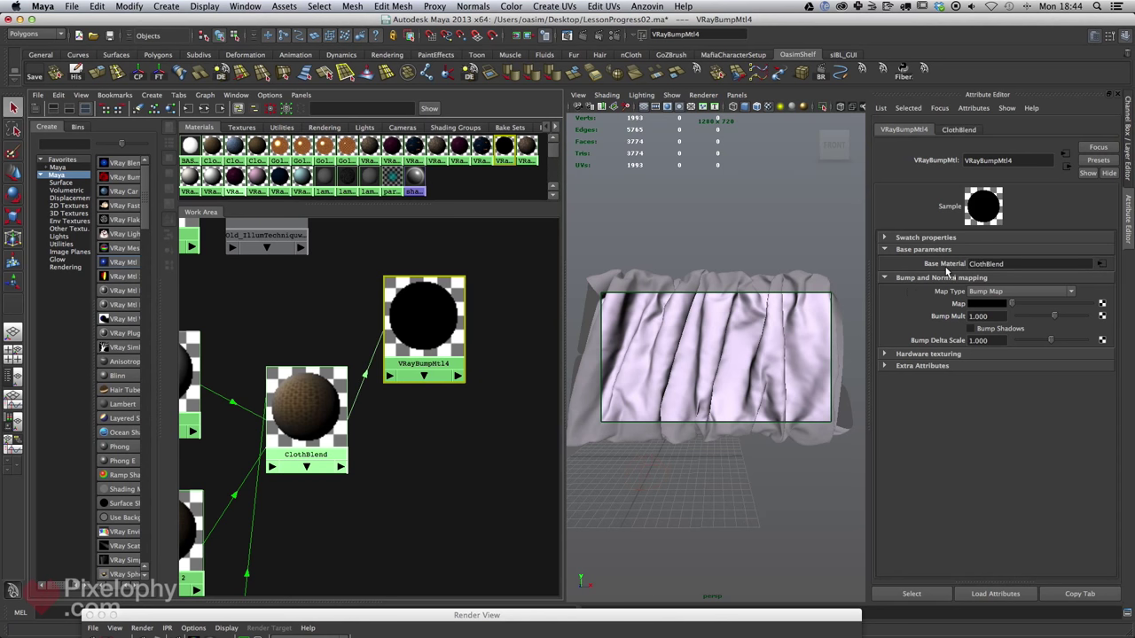
pyautogui.keyDown('alt'); pyautogui.moveTo(526, 395); pyautogui.dragTo(509, 398, button='middle'); pyautogui.keyUp('alt')
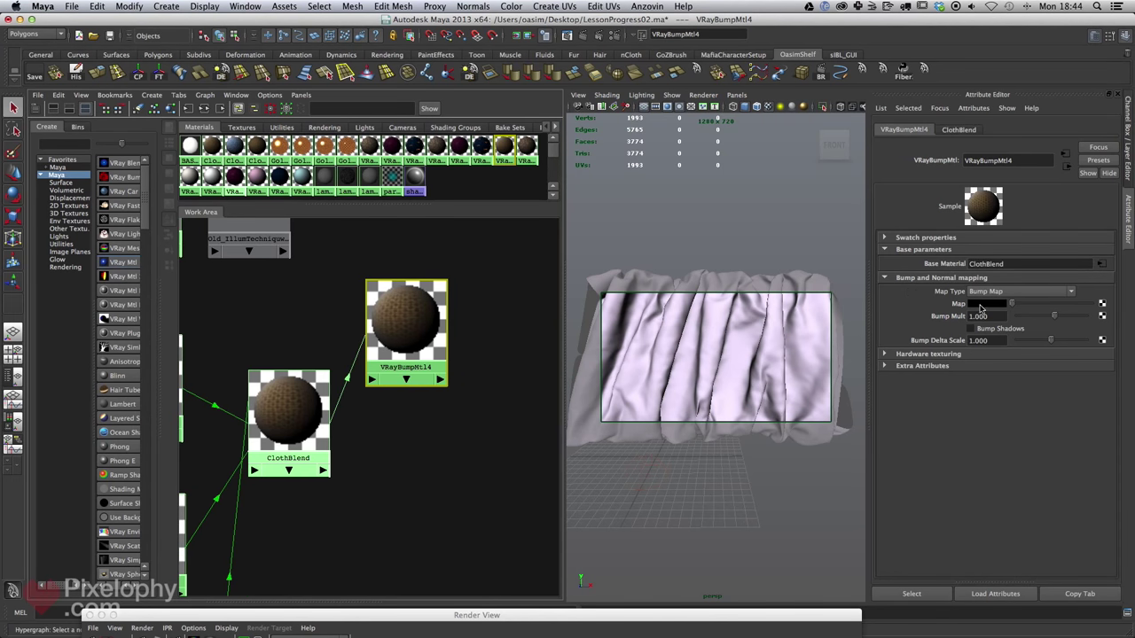
# - Duplicate the Bump_SHD texture together with its 2D placement node as a shading network
pyautogui.keyDown('alt'); pyautogui.moveTo(311, 356); pyautogui.dragTo(401, 407, button='middle'); pyautogui.keyUp('alt')
pyautogui.scroll(-3, 401, 407)
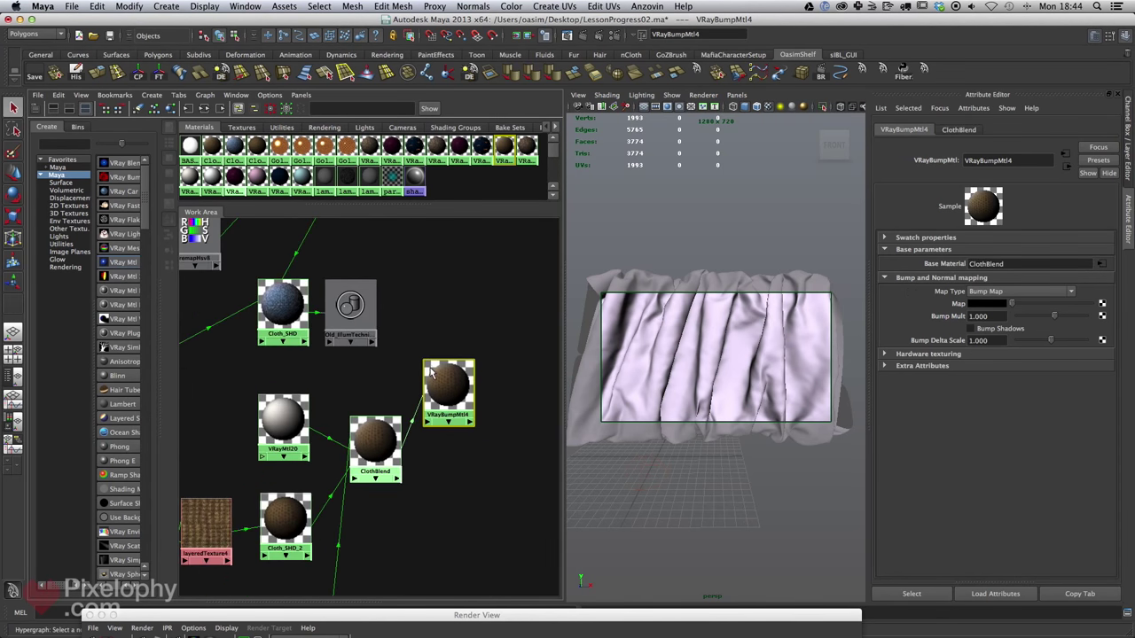
pyautogui.keyDown('alt'); pyautogui.moveTo(293, 312); pyautogui.dragTo(413, 305, button='middle'); pyautogui.keyUp('alt')
pyautogui.keyDown('alt'); pyautogui.moveTo(307, 363); pyautogui.dragTo(334, 370, button='middle'); pyautogui.keyUp('alt')
pyautogui.scroll(-3, 333, 369)
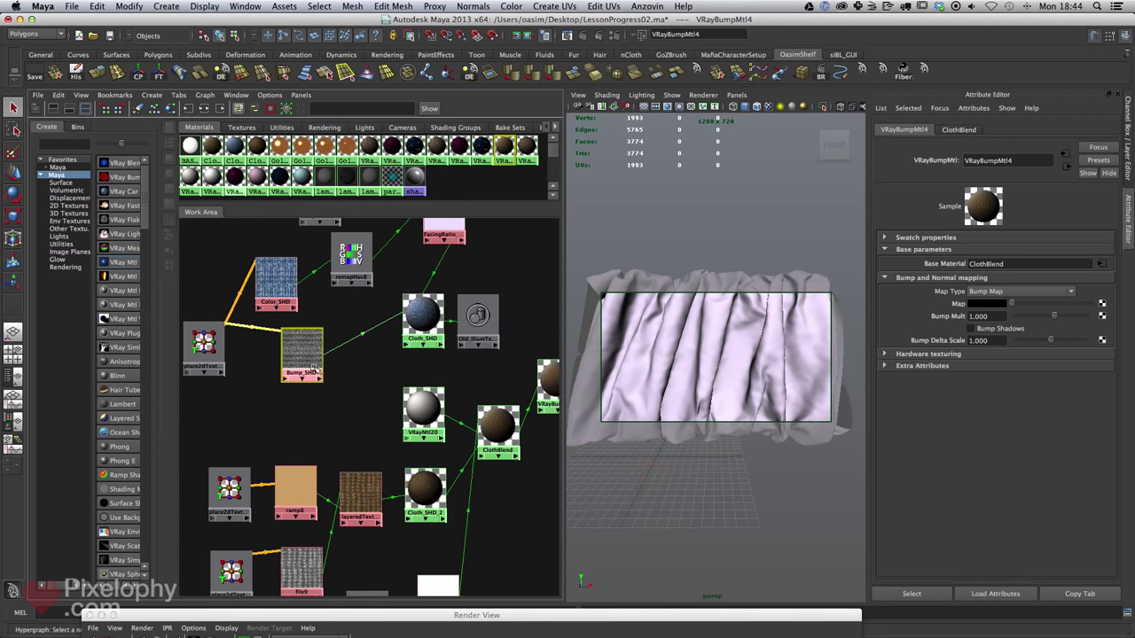
pyautogui.click(287, 312)
pyautogui.moveTo(287, 312); pyautogui.dragTo(308, 323)
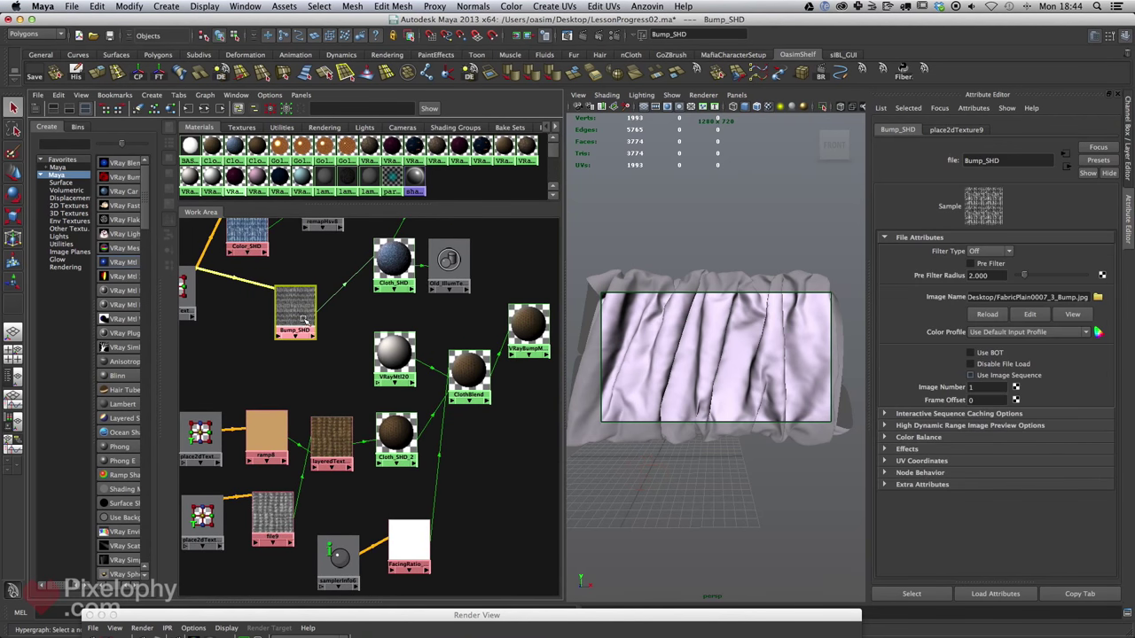
pyautogui.click(58, 95)
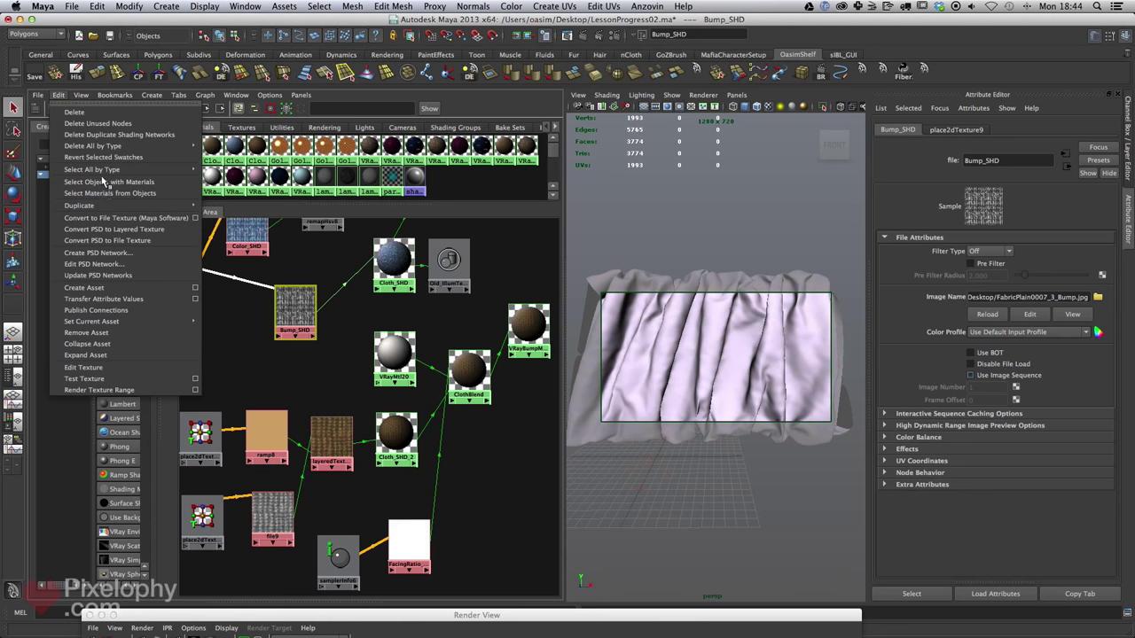
pyautogui.click(110, 217)
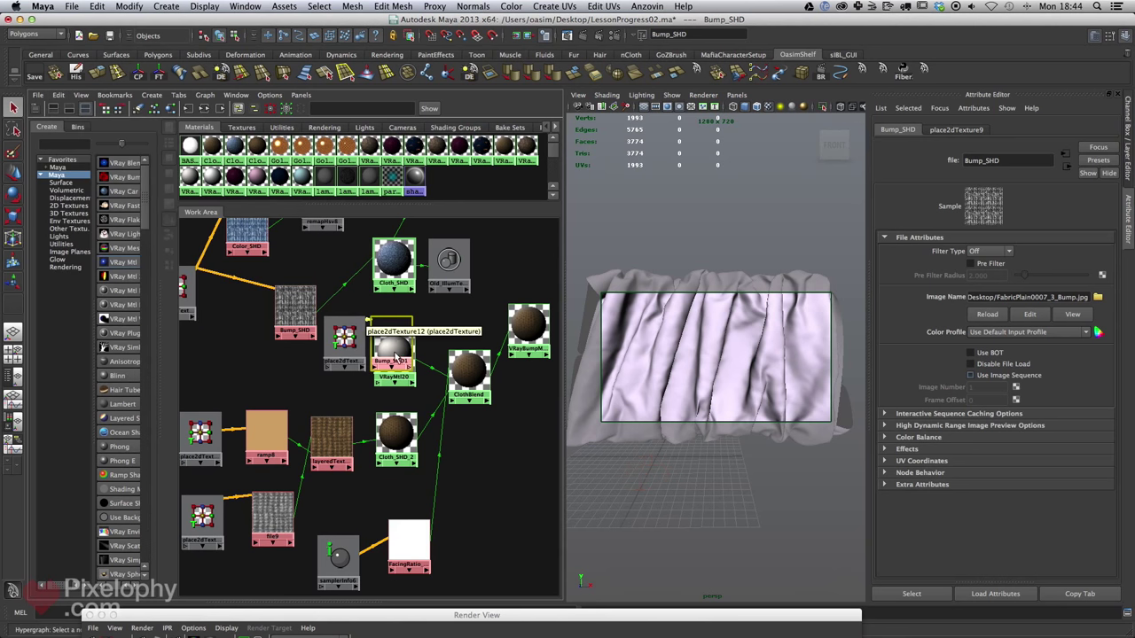
# - Arrange the duplicated Bump_SHD1 texture and its placement node in the free space beside VRayMtl20
pyautogui.keyDown('alt'); pyautogui.moveTo(514, 296); pyautogui.dragTo(530, 267, button='middle'); pyautogui.keyUp('alt')
pyautogui.moveTo(472, 286); pyautogui.dragTo(359, 317)
pyautogui.keyDown('alt'); pyautogui.moveTo(465, 319); pyautogui.dragTo(324, 323, button='middle'); pyautogui.keyUp('alt')
pyautogui.moveTo(273, 283); pyautogui.dragTo(268, 244)
pyautogui.moveTo(368, 321); pyautogui.dragTo(306, 353)
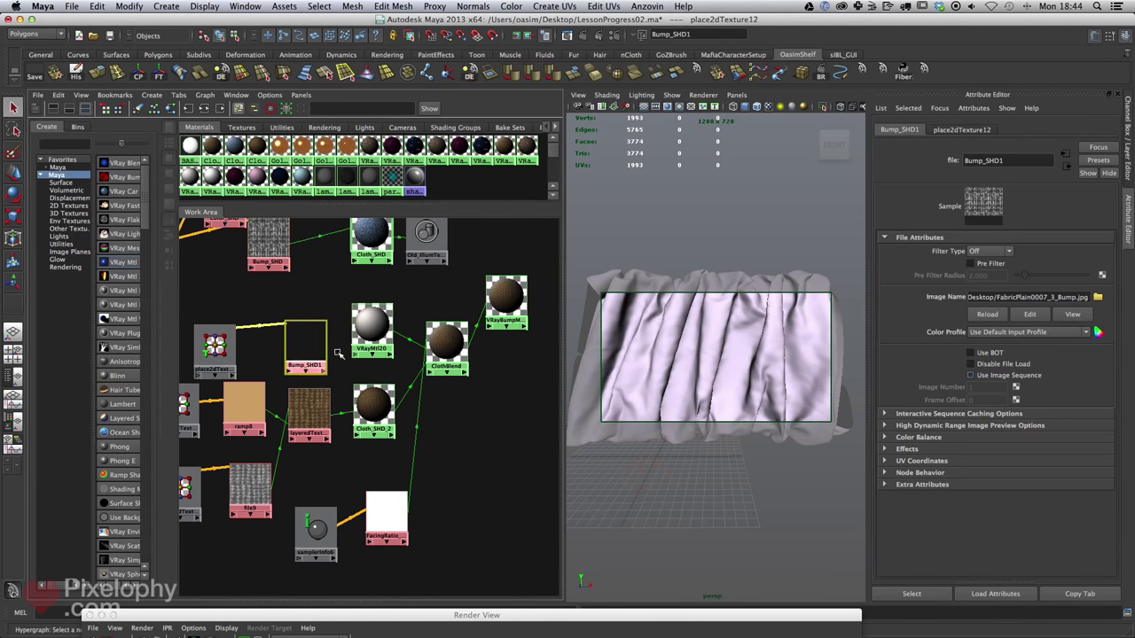
pyautogui.keyDown('alt'); pyautogui.moveTo(384, 354); pyautogui.dragTo(387, 370, button='middle'); pyautogui.keyUp('alt')
# - Connect Bump_SHD1 to the Map attribute of VRayBumpMtl4 and set its Bump Mult to 0.05
pyautogui.moveTo(510, 316); pyautogui.dragTo(508, 318)
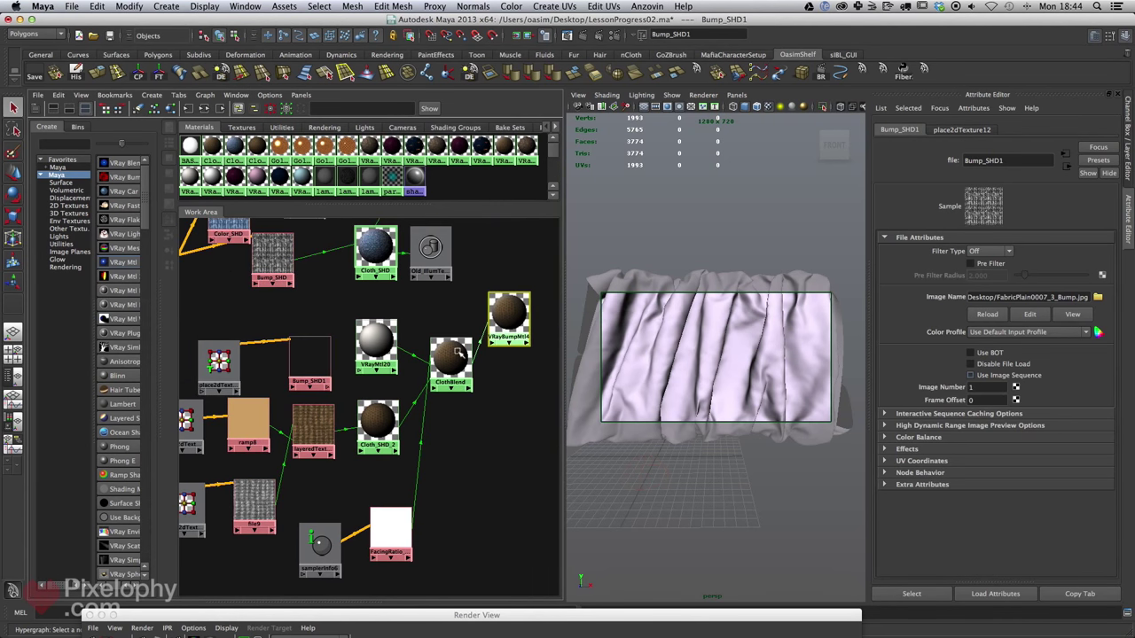
pyautogui.moveTo(317, 362); pyautogui.dragTo(493, 323, button='middle')
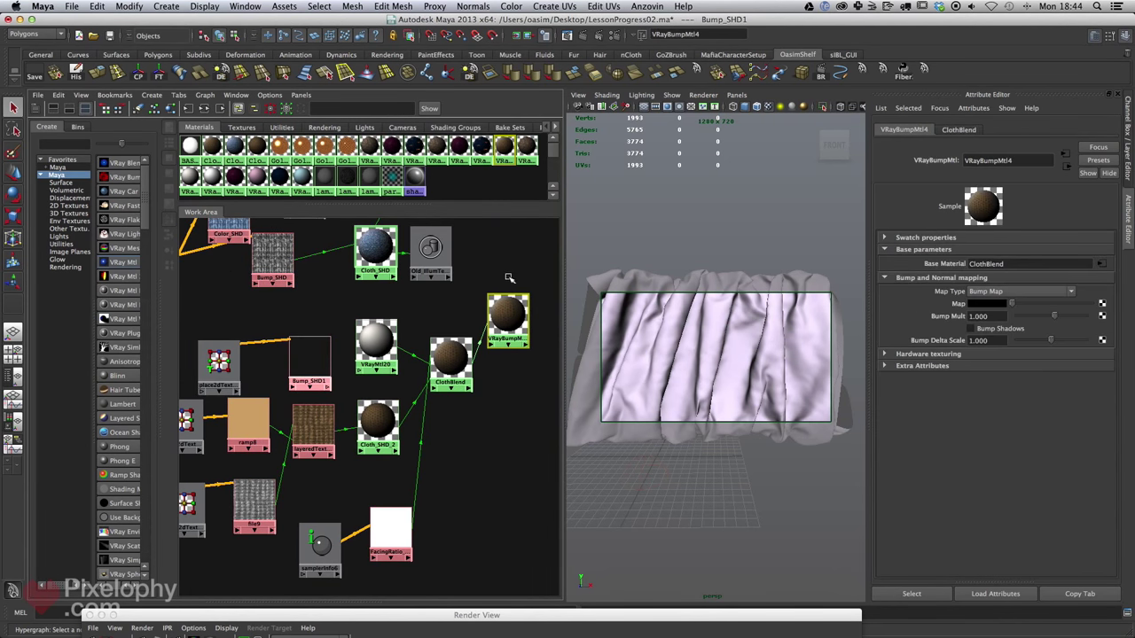
pyautogui.moveTo(317, 359); pyautogui.dragTo(957, 307, button='middle')
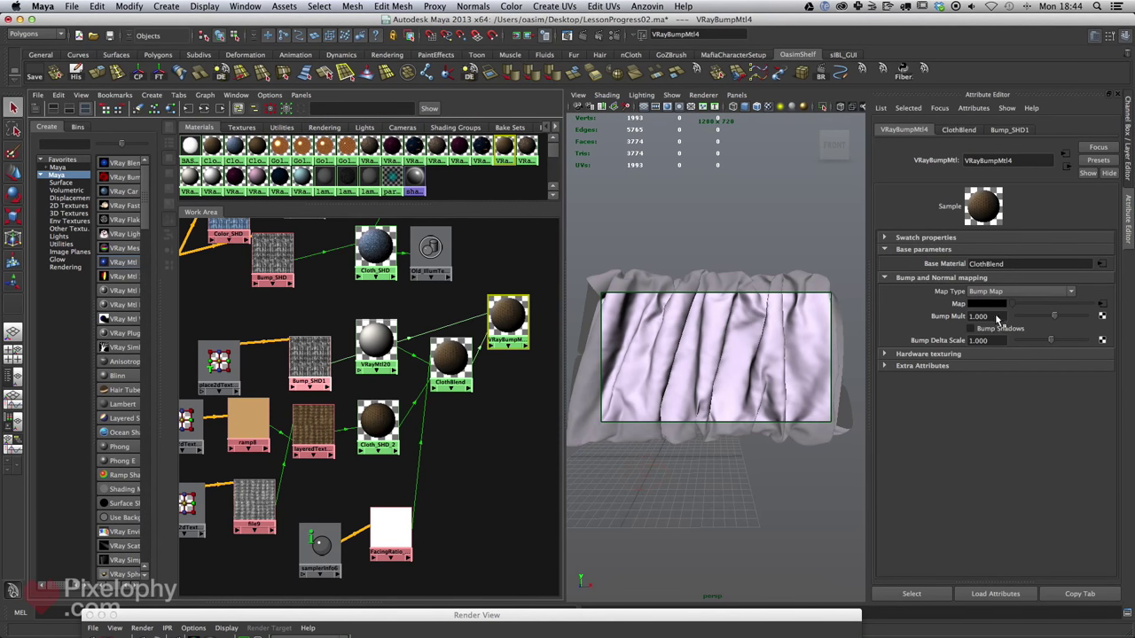
pyautogui.click(991, 316)
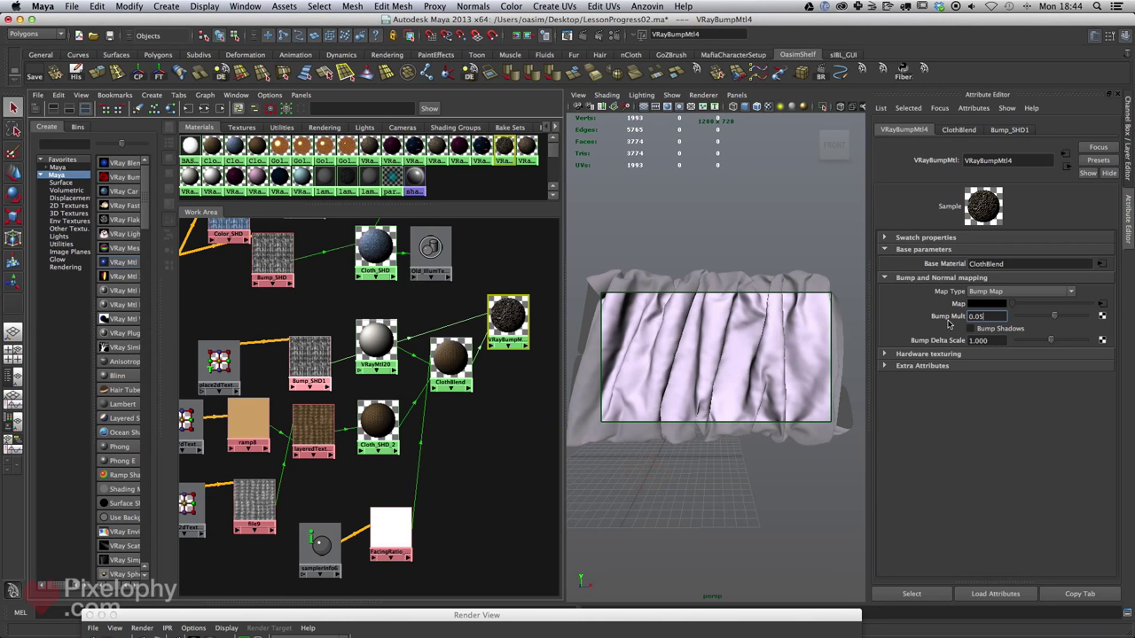
pyautogui.press('Return')
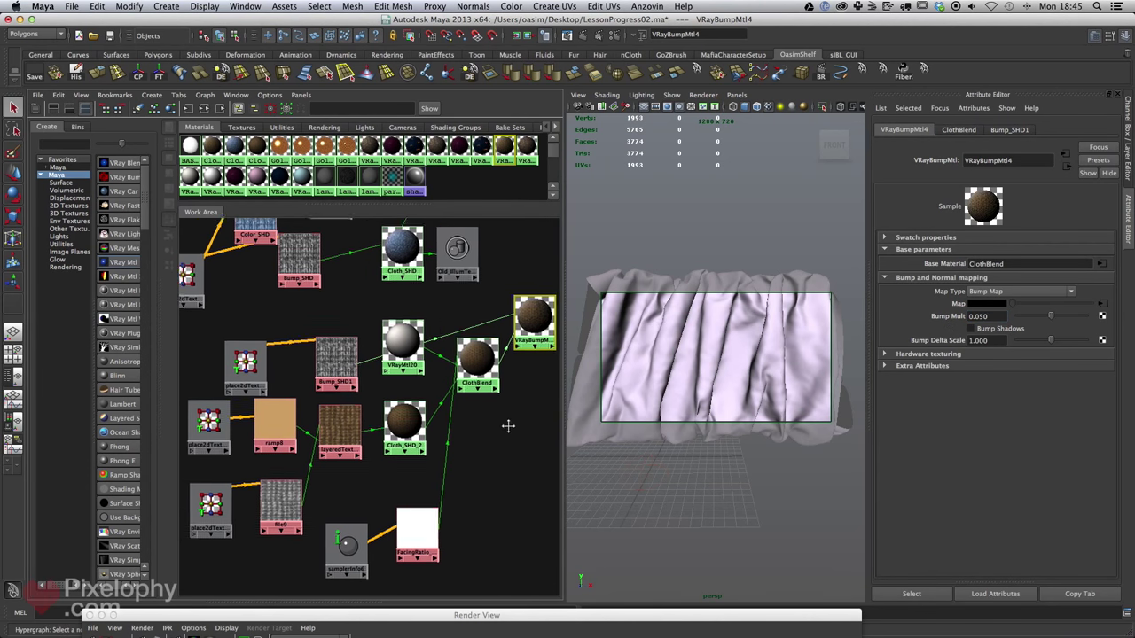
# - Delete file9's own placement node and connect place2dTexture12 to file9 so both textures share it
pyautogui.moveTo(260, 364); pyautogui.dragTo(255, 353)
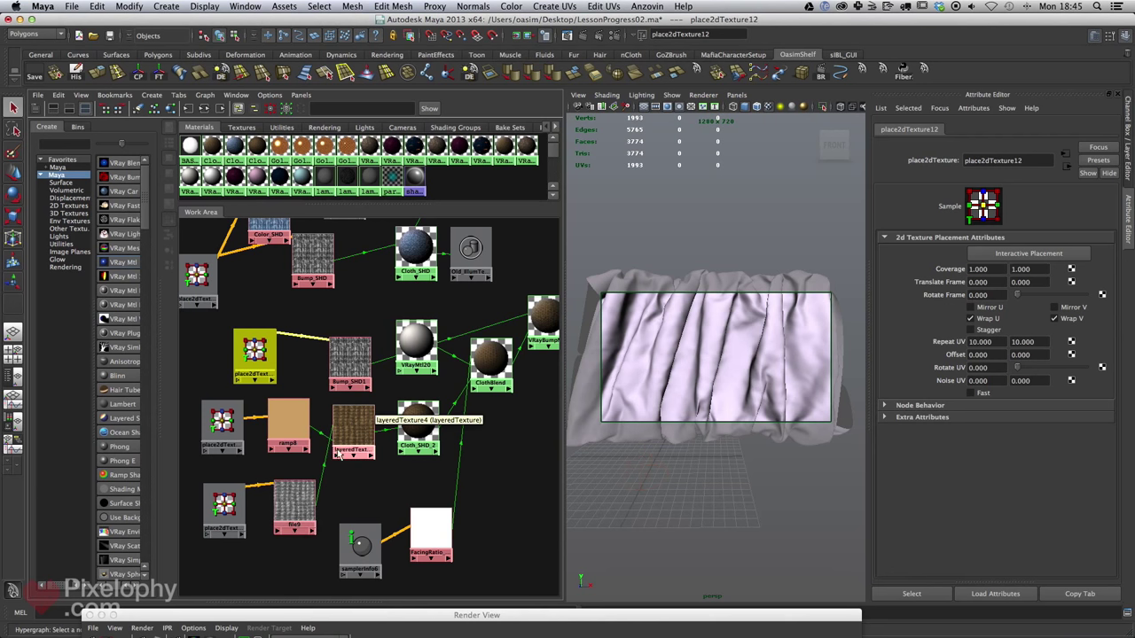
pyautogui.click(230, 504)
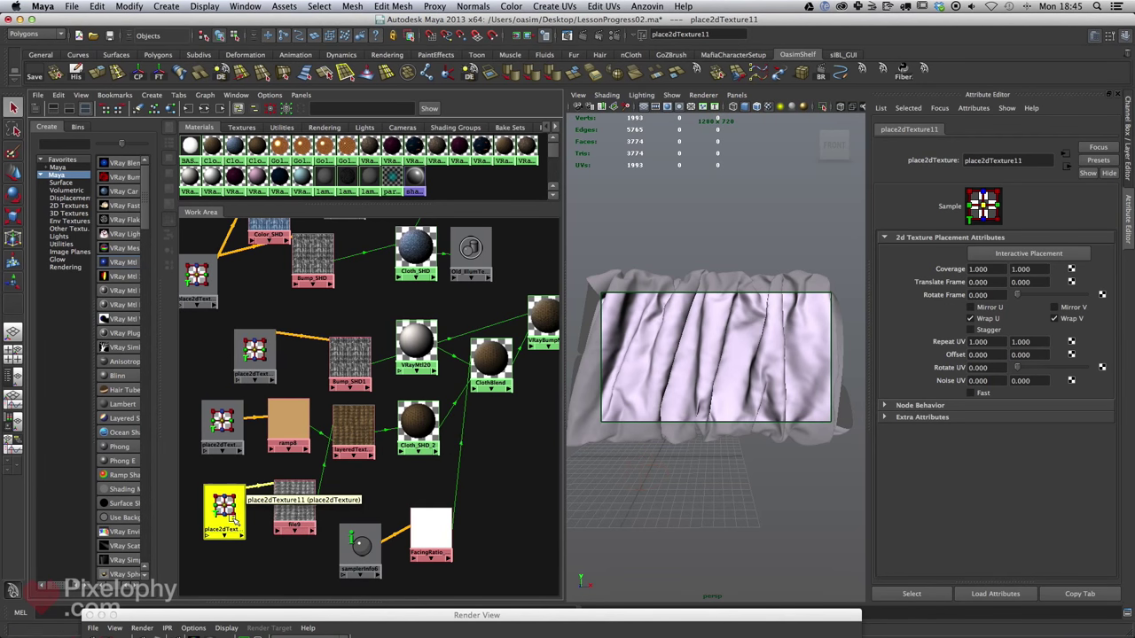
pyautogui.press('Delete')
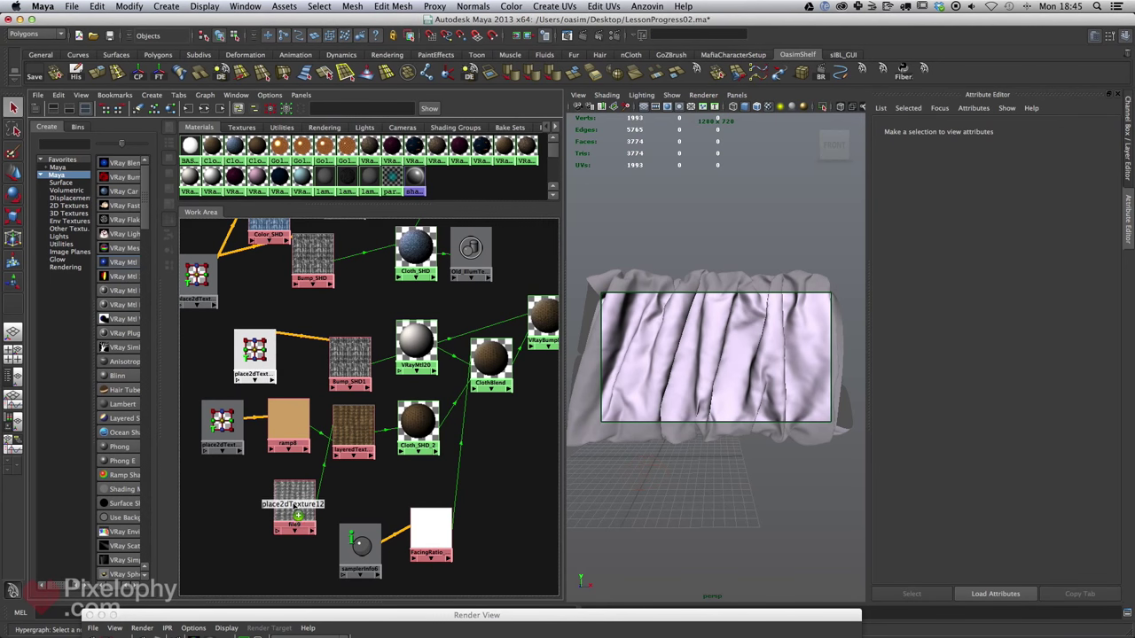
pyautogui.moveTo(297, 514); pyautogui.dragTo(301, 509, button='middle')
pyautogui.click(324, 523)
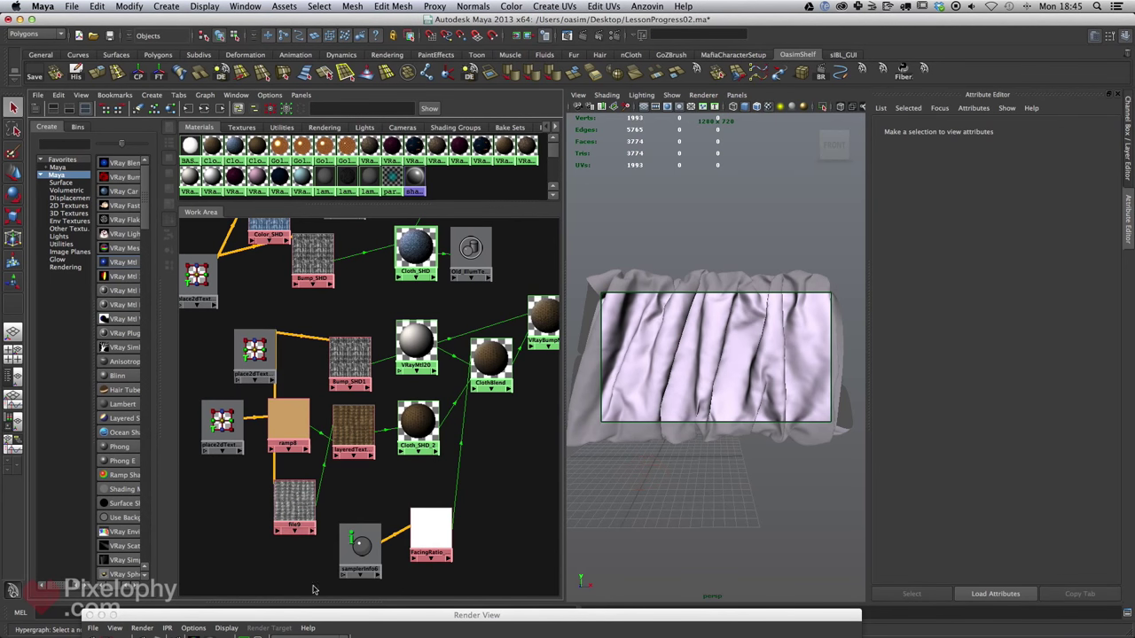
# - Rearrange the file9, Bump_SHD1 and layeredTexture4 nodes into a tidy column beside the materials
pyautogui.moveTo(286, 515); pyautogui.dragTo(362, 338)
pyautogui.moveTo(295, 504); pyautogui.dragTo(319, 434)
pyautogui.moveTo(352, 354); pyautogui.dragTo(364, 376)
pyautogui.moveTo(355, 429); pyautogui.dragTo(357, 459)
pyautogui.moveTo(371, 326); pyautogui.dragTo(359, 321)
# - Assign VRayBumpMtl4 to the draped cloth mesh Pattern2D_2001
pyautogui.keyDown('alt'); pyautogui.moveTo(464, 398); pyautogui.dragTo(302, 463, button='middle'); pyautogui.keyUp('alt')
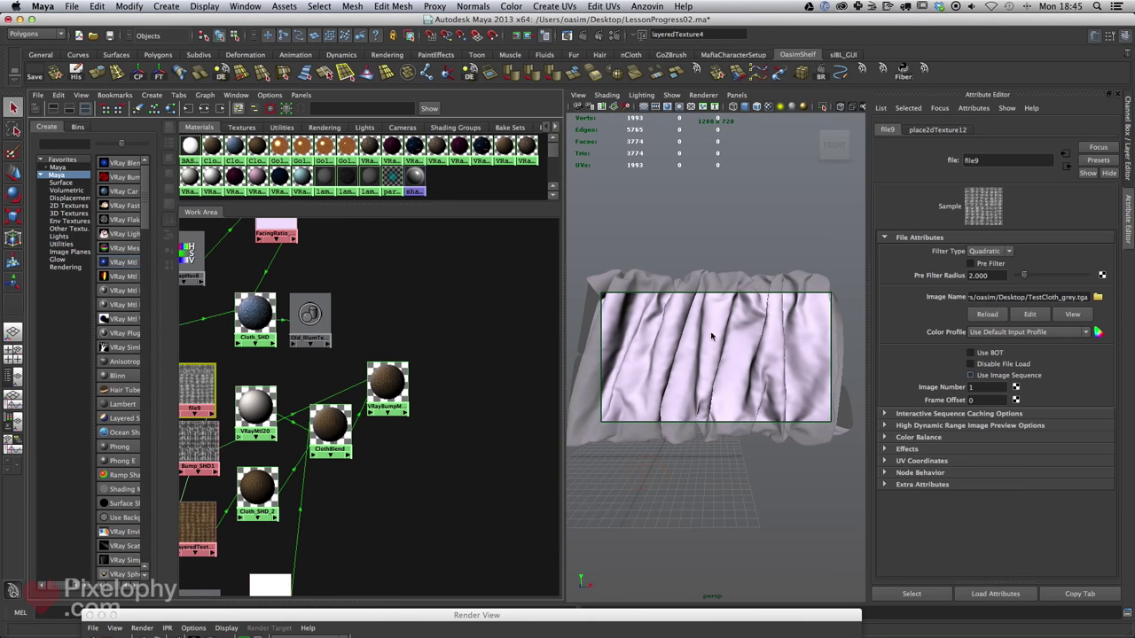
pyautogui.click(710, 344)
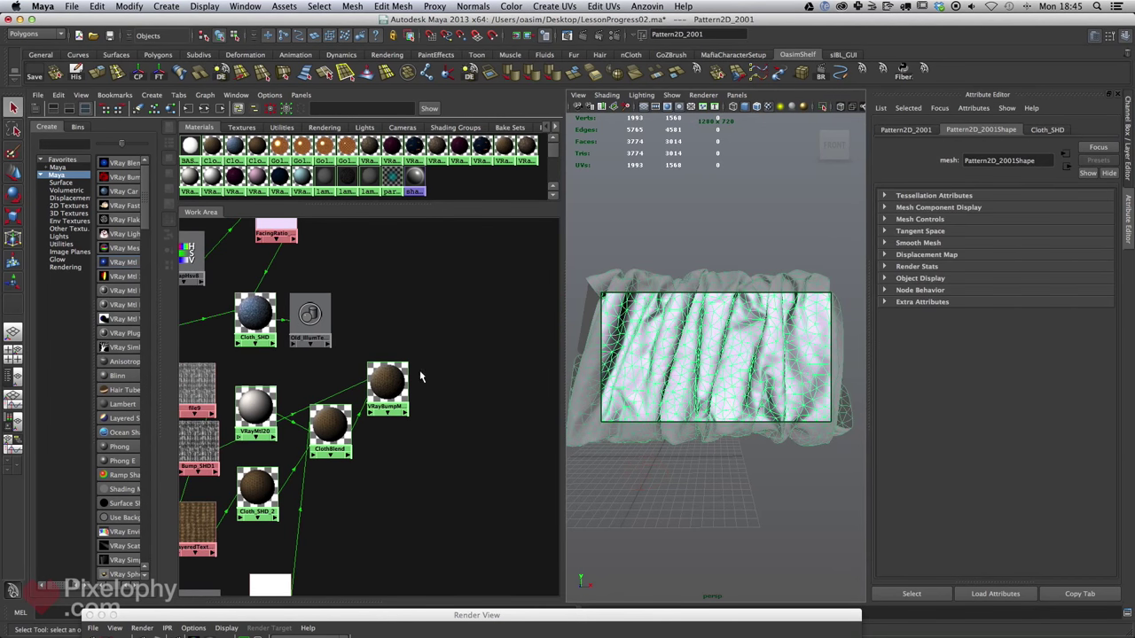
pyautogui.moveTo(387, 383); pyautogui.dragTo(388, 365, button='right')
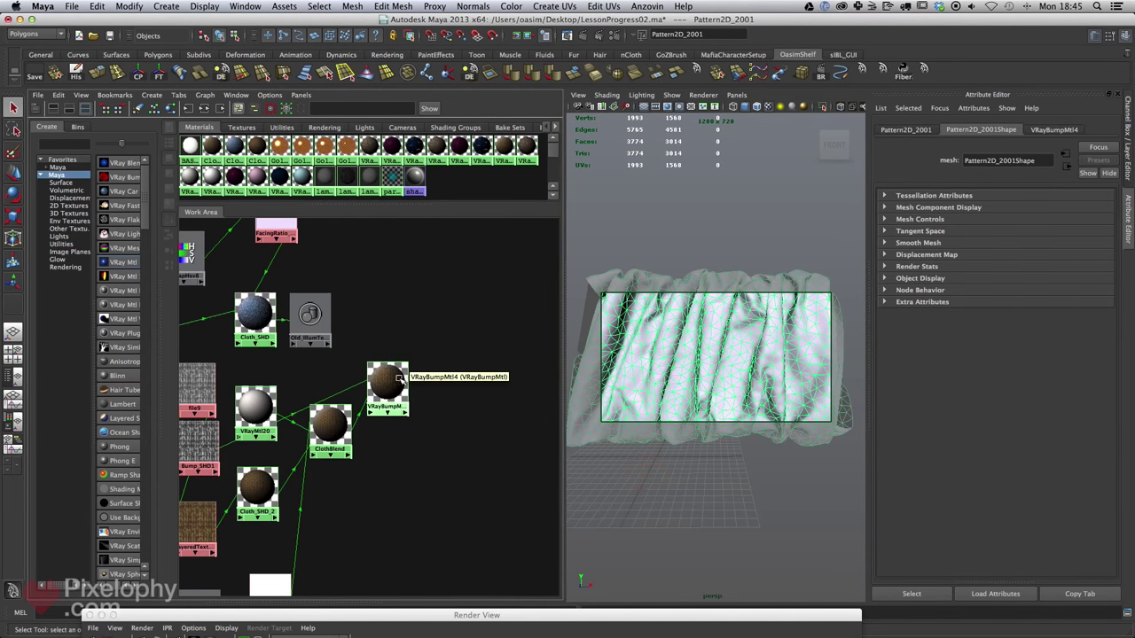
pyautogui.click(476, 417)
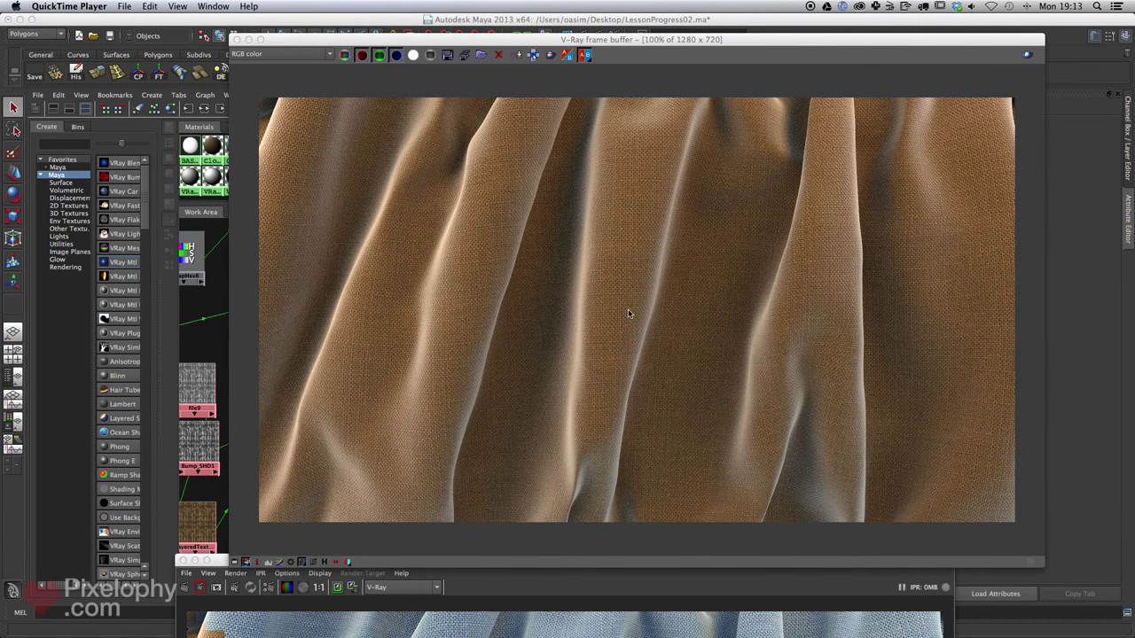
# - Compare the finished brown cloth render with the image in the Render View window
pyautogui.click(872, 591)
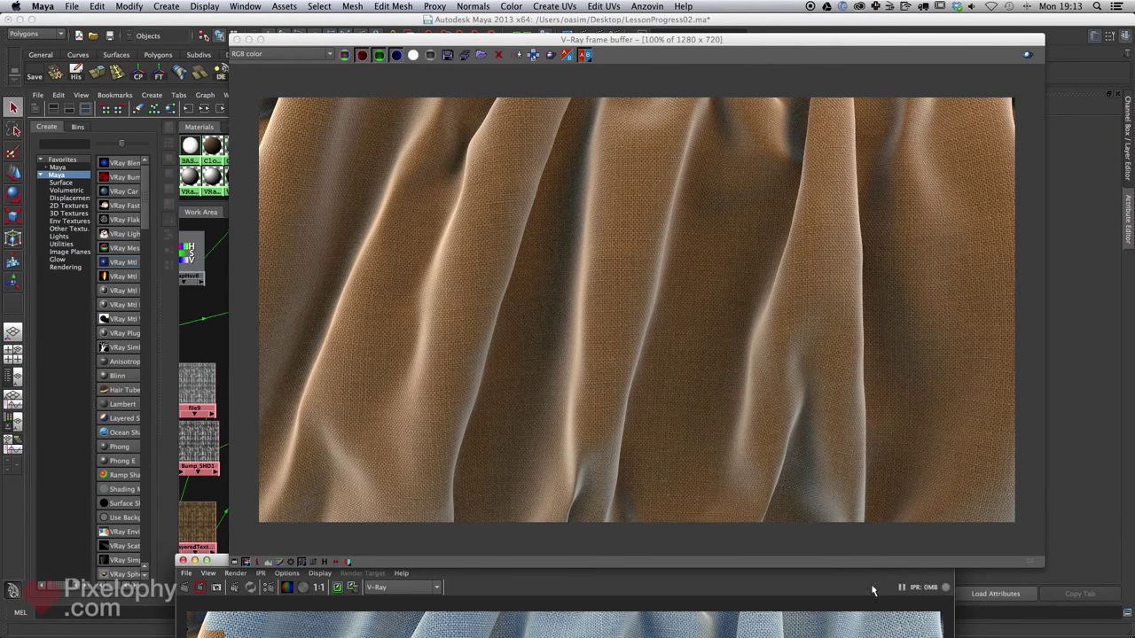
pyautogui.moveTo(904, 562); pyautogui.dragTo(800, 147)
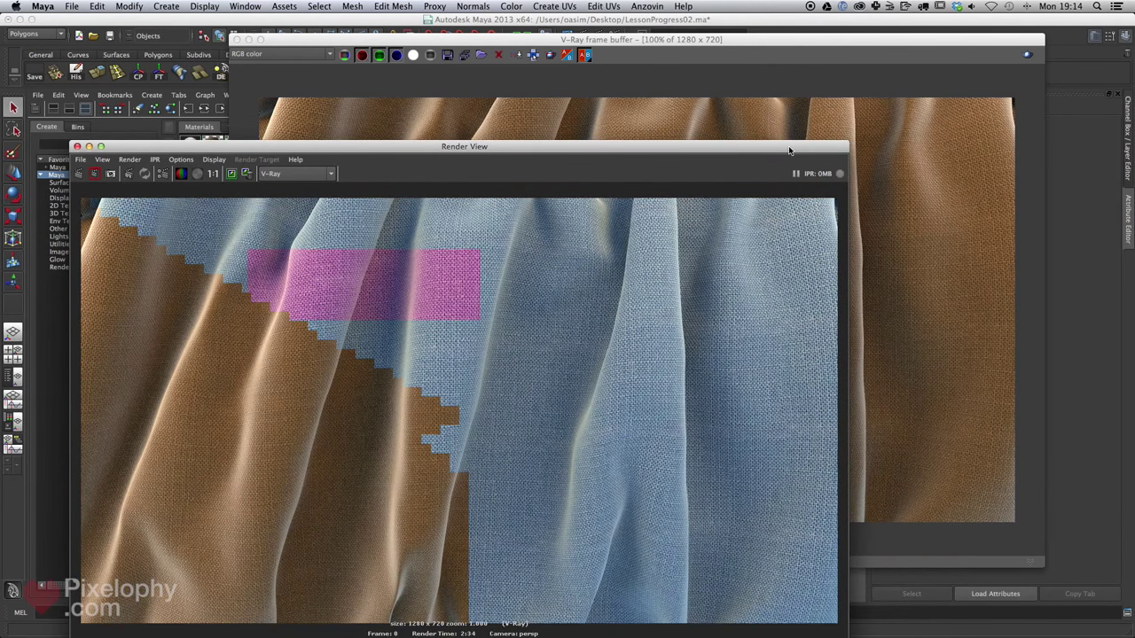
pyautogui.moveTo(788, 150); pyautogui.dragTo(865, 578)
pyautogui.moveTo(800, 46); pyautogui.dragTo(795, 541)
# - Graph the full input and output network of VRayBumpMtl4 in the Hypershade work area
pyautogui.keyDown('alt'); pyautogui.moveTo(373, 407); pyautogui.dragTo(389, 341, button='middle'); pyautogui.keyUp('alt')
pyautogui.keyDown('alt'); pyautogui.moveTo(460, 306); pyautogui.dragTo(369, 371, button='middle'); pyautogui.keyUp('alt')
pyautogui.click(475, 279)
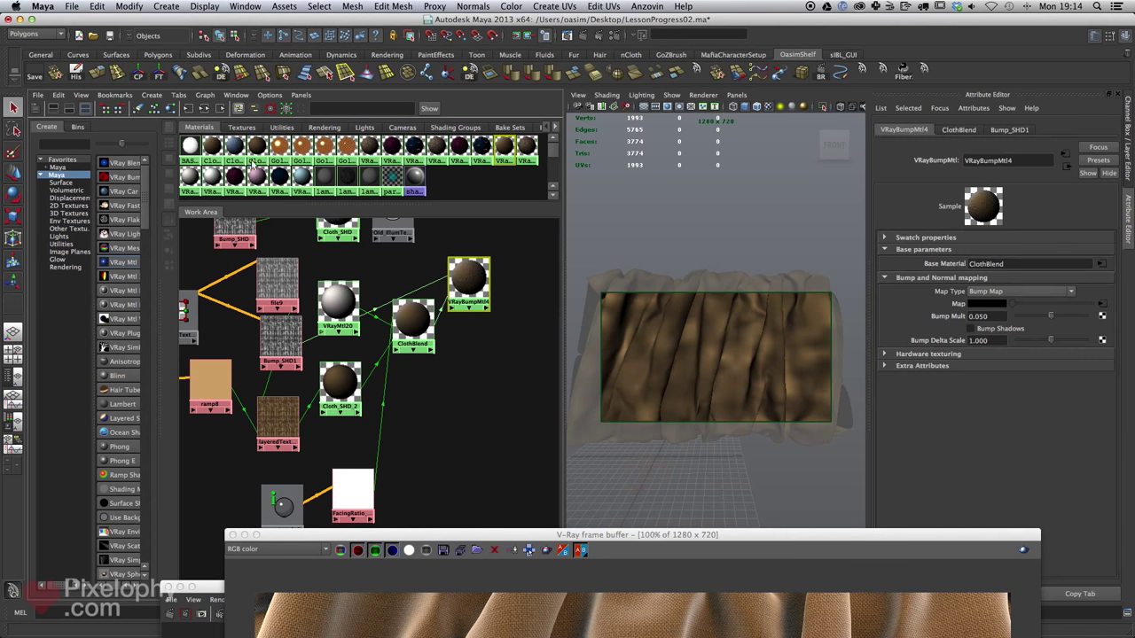
pyautogui.click(204, 109)
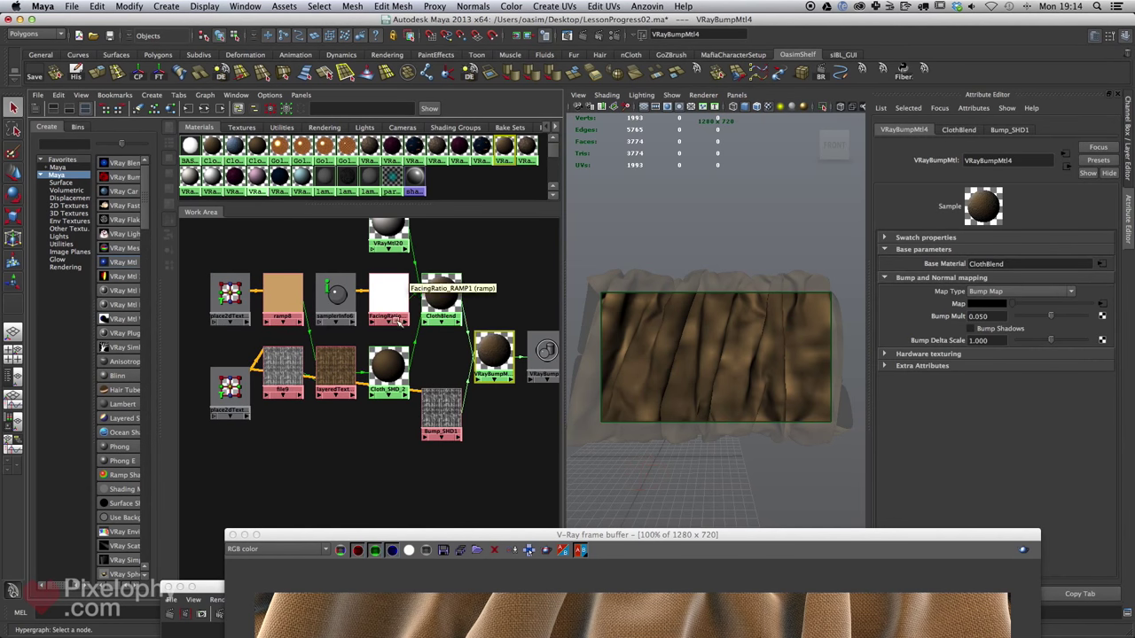
# - Darken the white end of FacingRatio_RAMP1 to dark grey and re-render a small region over the cloth folds
pyautogui.click(395, 300)
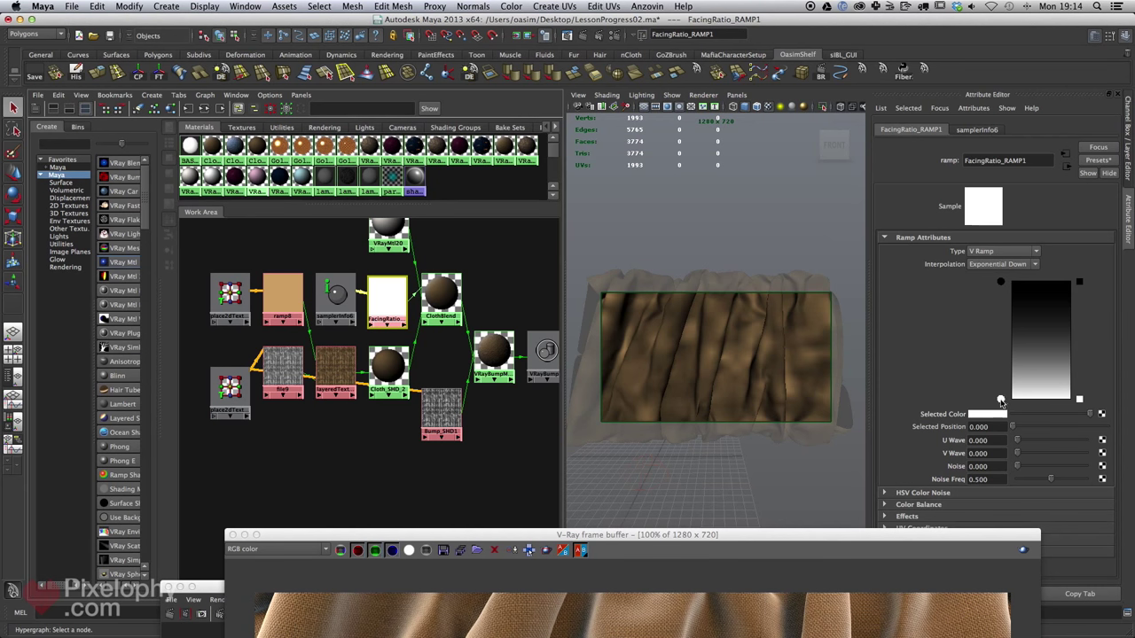
pyautogui.moveTo(1066, 412); pyautogui.dragTo(1040, 417)
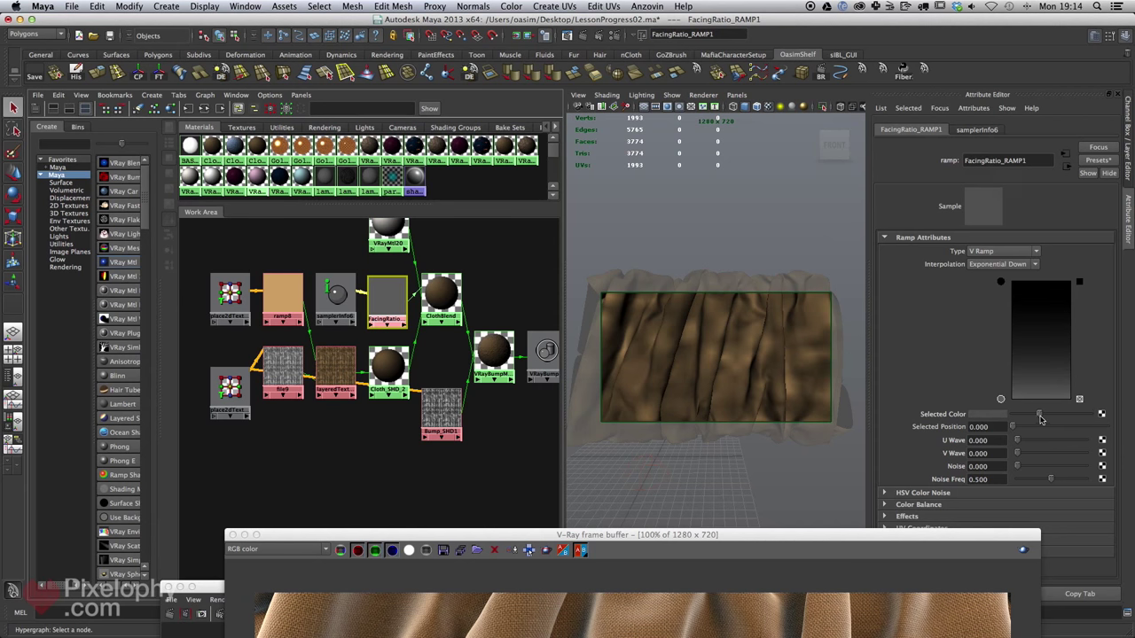
pyautogui.moveTo(802, 534); pyautogui.dragTo(803, 55)
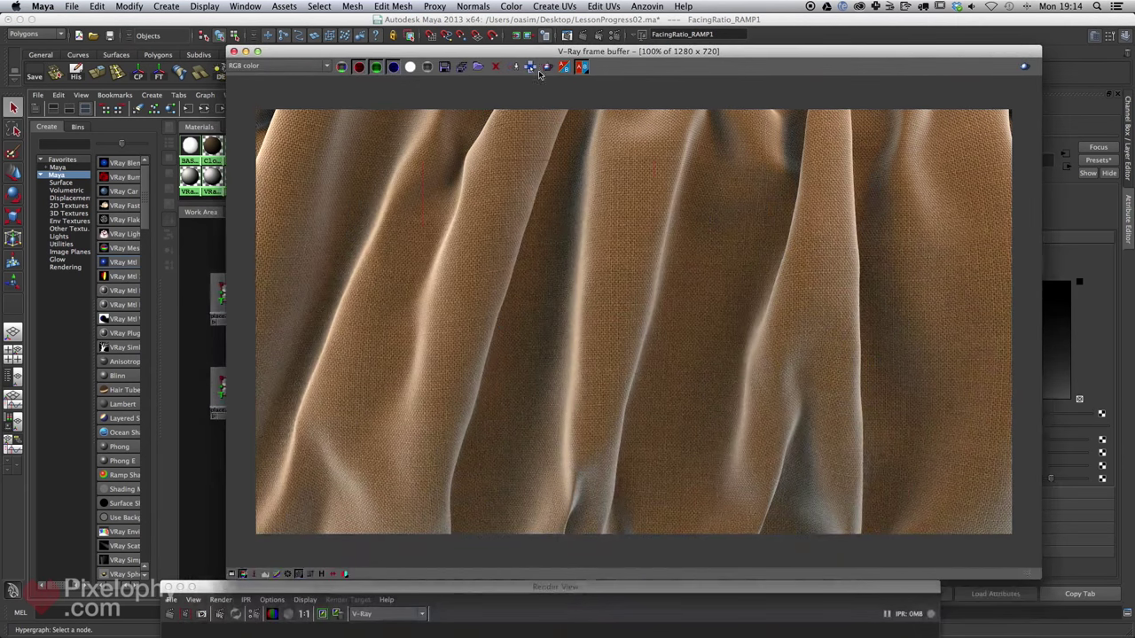
pyautogui.moveTo(934, 224); pyautogui.dragTo(758, 287)
pyautogui.click(1024, 68)
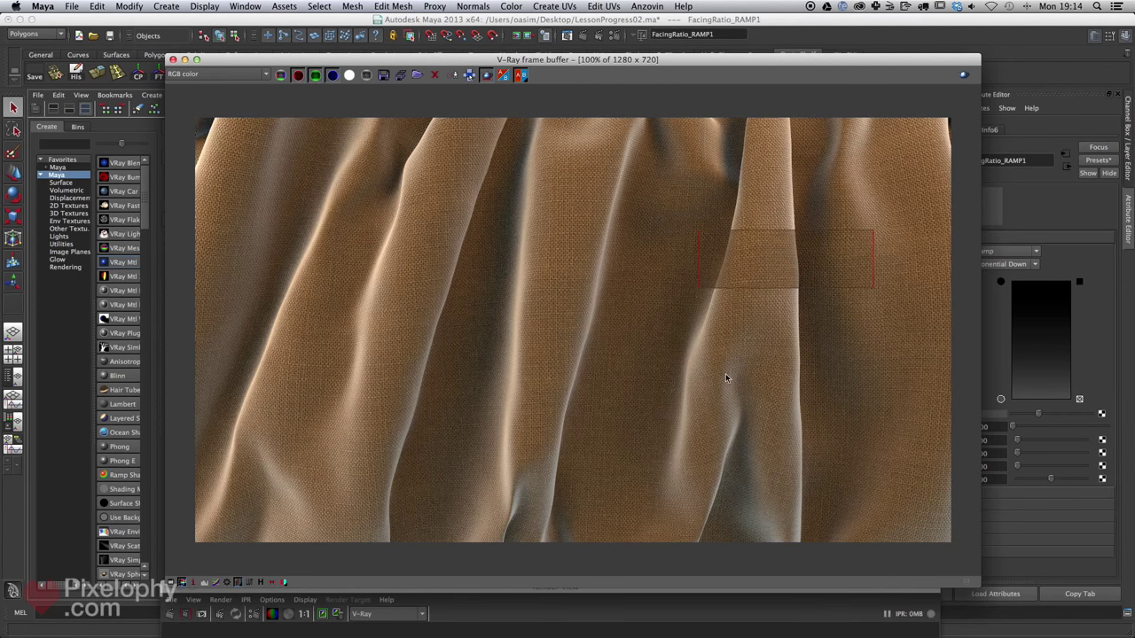
# - Change the ramp8 color to green with H 116.407, S 0.353 and V 0.605
pyautogui.moveTo(704, 54); pyautogui.dragTo(702, 557)
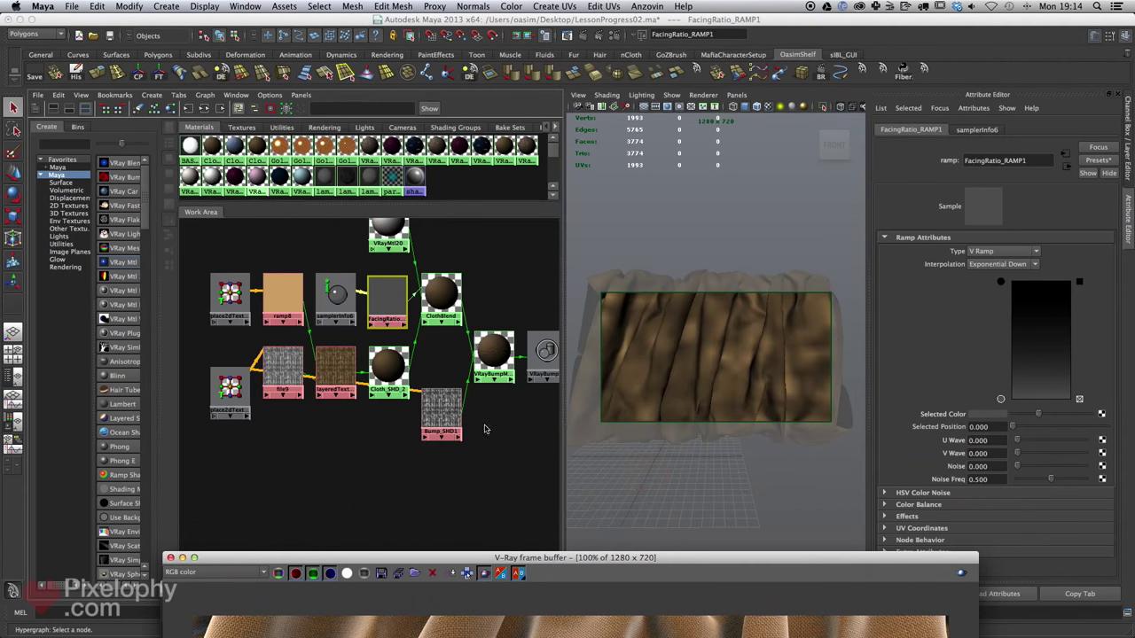
pyautogui.moveTo(282, 364); pyautogui.dragTo(278, 384)
pyautogui.click(283, 308)
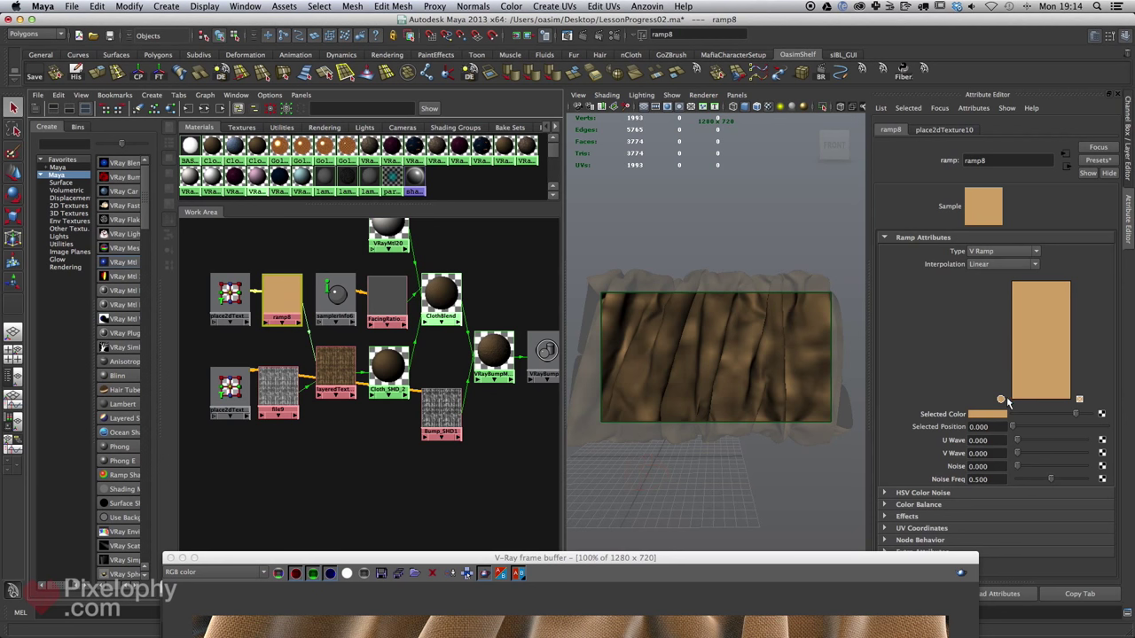
pyautogui.click(1002, 414)
pyautogui.click(995, 414)
pyautogui.moveTo(973, 432); pyautogui.dragTo(987, 456)
pyautogui.click(990, 444)
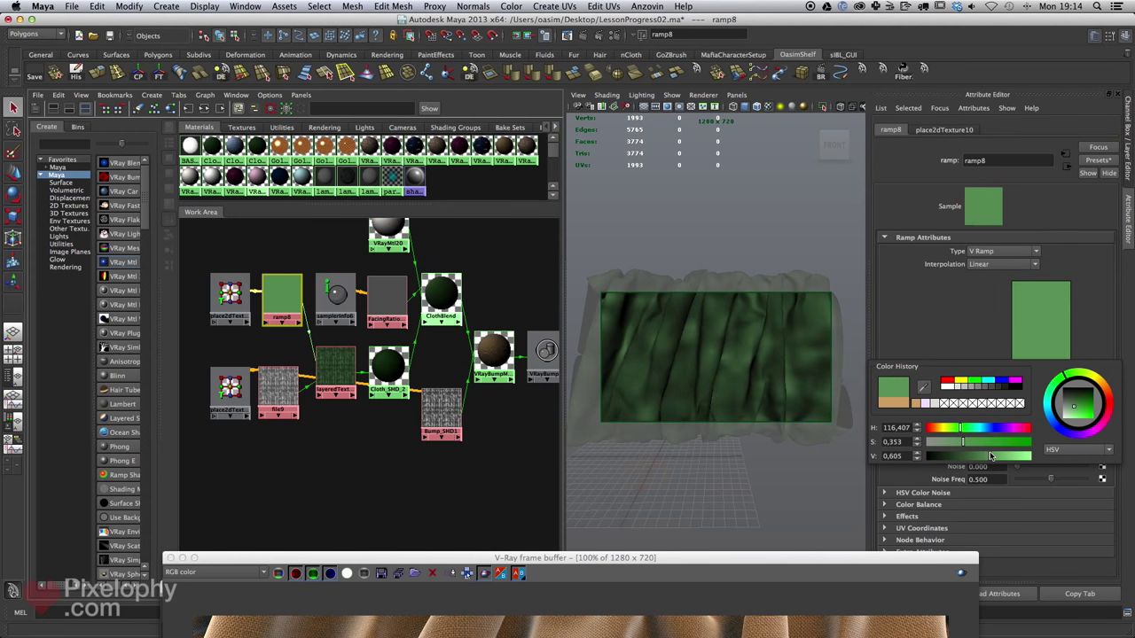
# - Render a wider region across the upper folds of the cloth to check the green color against the brown render
pyautogui.moveTo(889, 557); pyautogui.dragTo(892, 63)
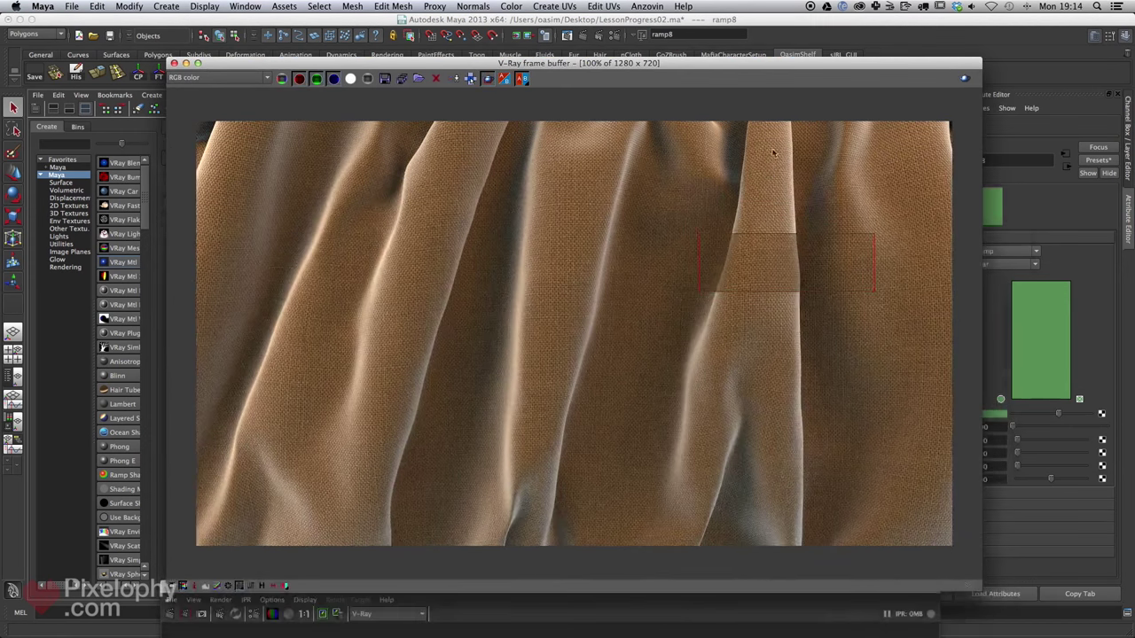
pyautogui.moveTo(878, 184); pyautogui.dragTo(630, 244)
pyautogui.click(963, 78)
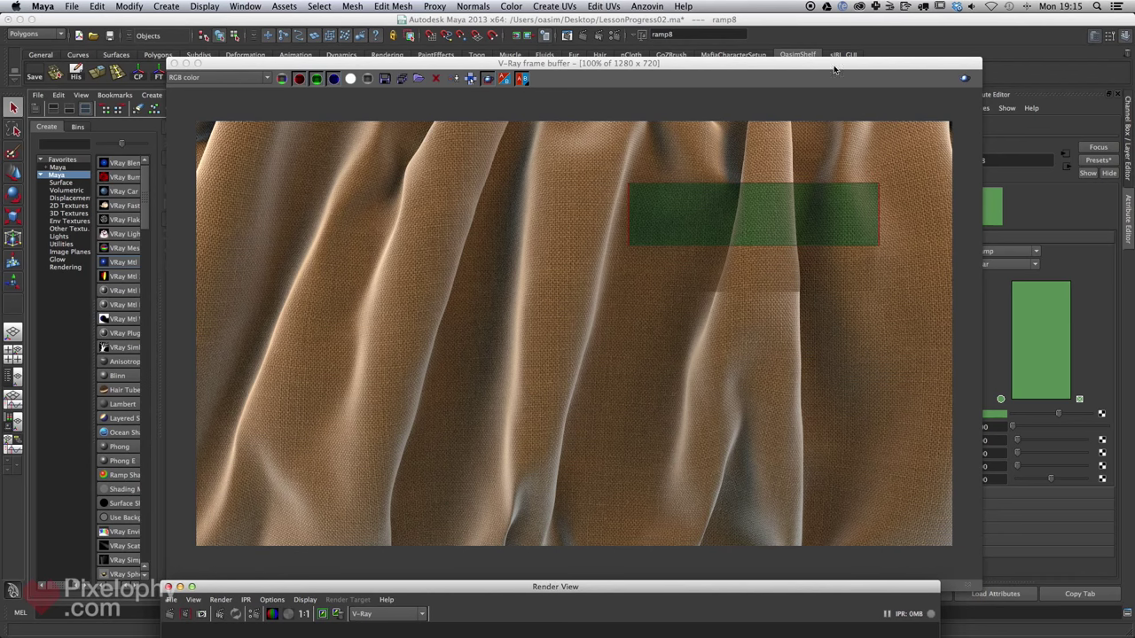
pyautogui.moveTo(927, 67); pyautogui.dragTo(882, 525)
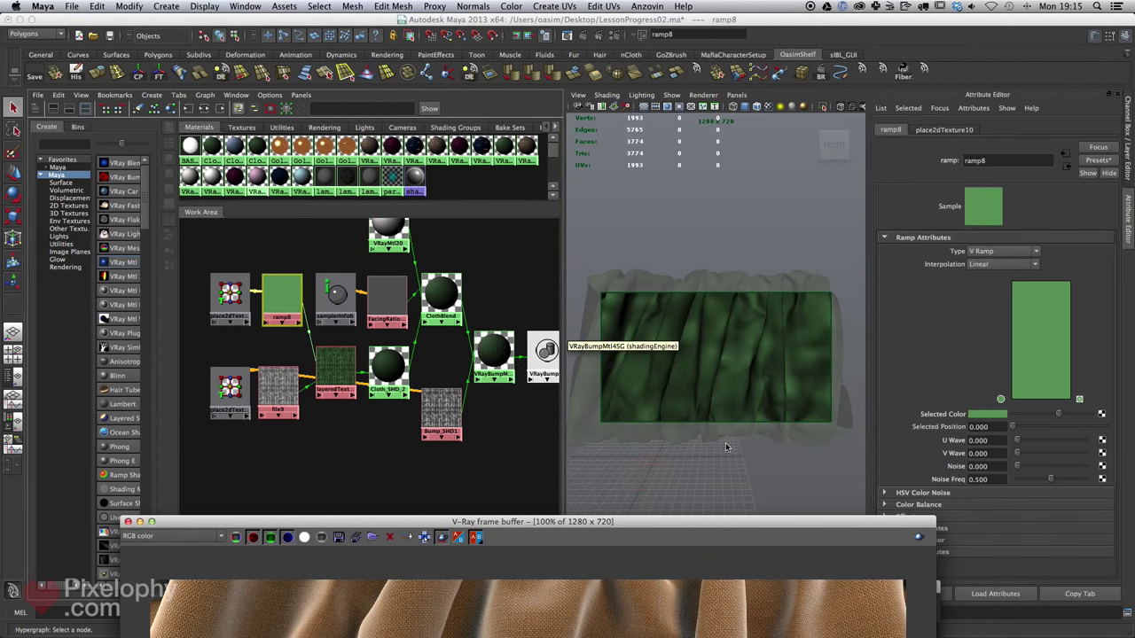
pyautogui.moveTo(788, 523); pyautogui.dragTo(839, 165)
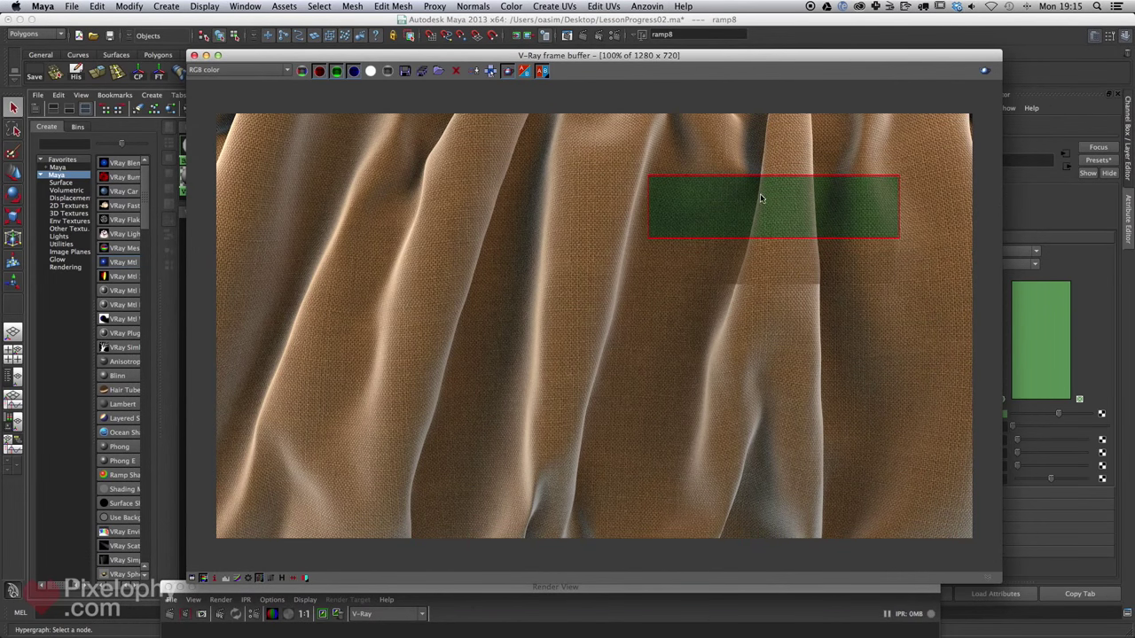
# - Show the ClothBlend attributes to review its base material, coat material and blend amount
pyautogui.moveTo(816, 62); pyautogui.dragTo(802, 483)
pyautogui.click(398, 251)
pyautogui.click(453, 341)
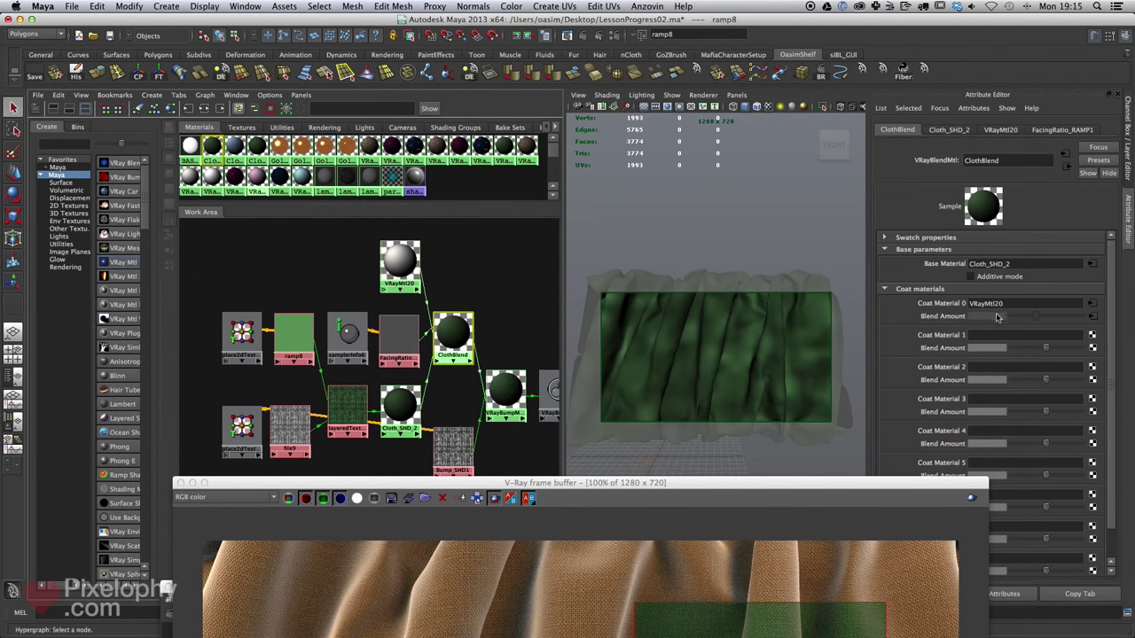
# - Rename the VRayMtl20 coat material as SoftFeel
pyautogui.click(410, 256)
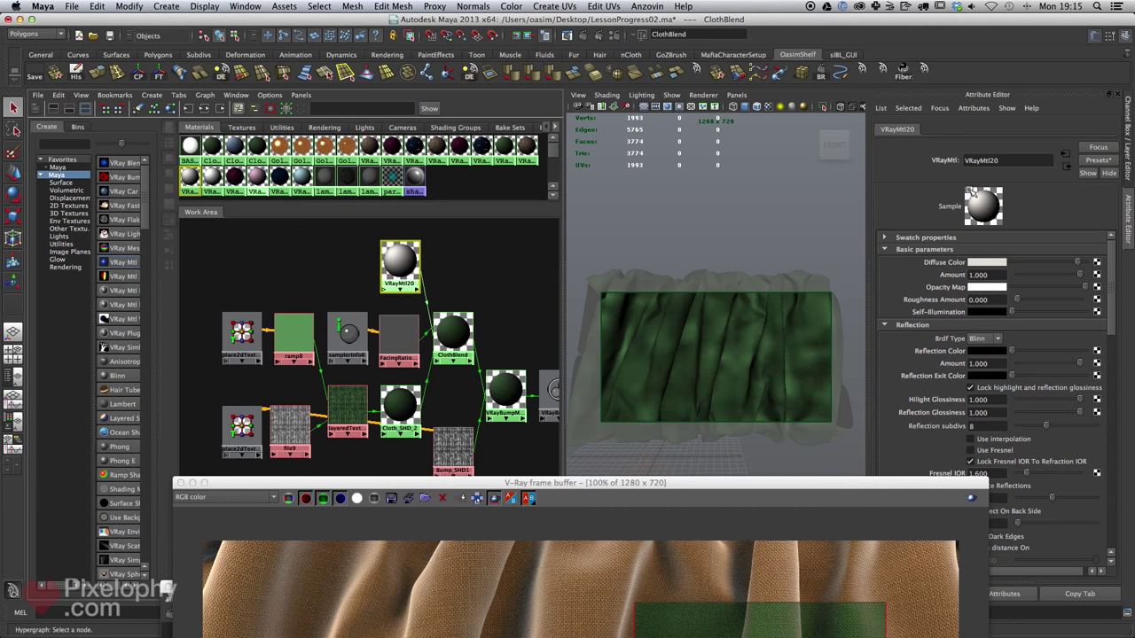
pyautogui.doubleClick(981, 160)
pyautogui.write('Soft')
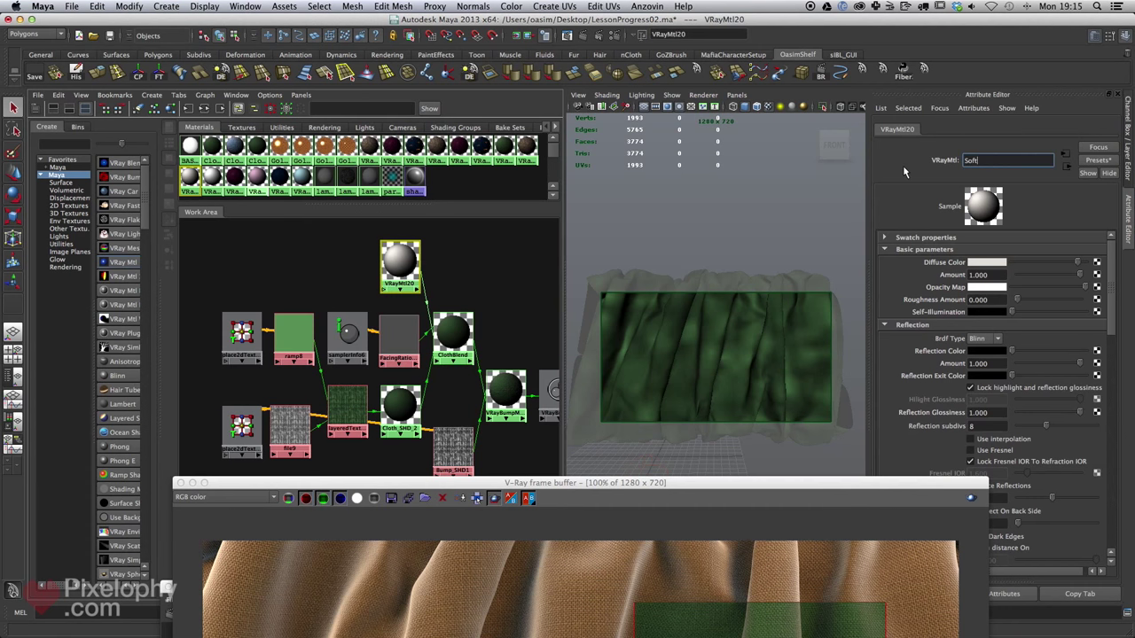
pyautogui.write('Feel')
pyautogui.press('Return')
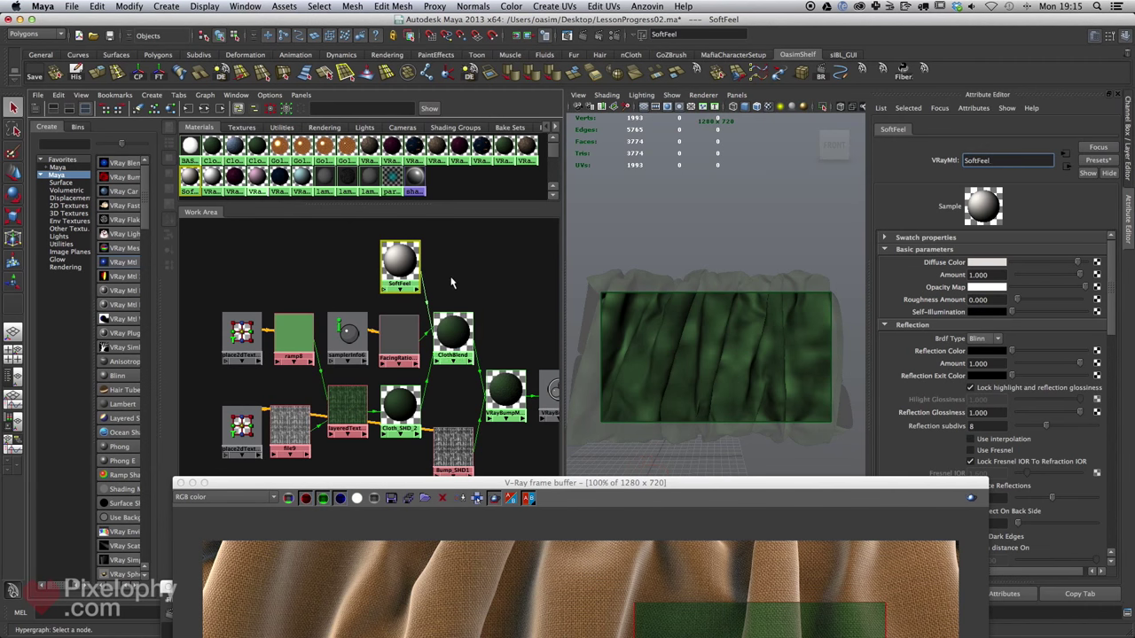
pyautogui.keyDown('alt'); pyautogui.moveTo(451, 281); pyautogui.dragTo(457, 274, button='middle'); pyautogui.keyUp('alt')
pyautogui.click(409, 253)
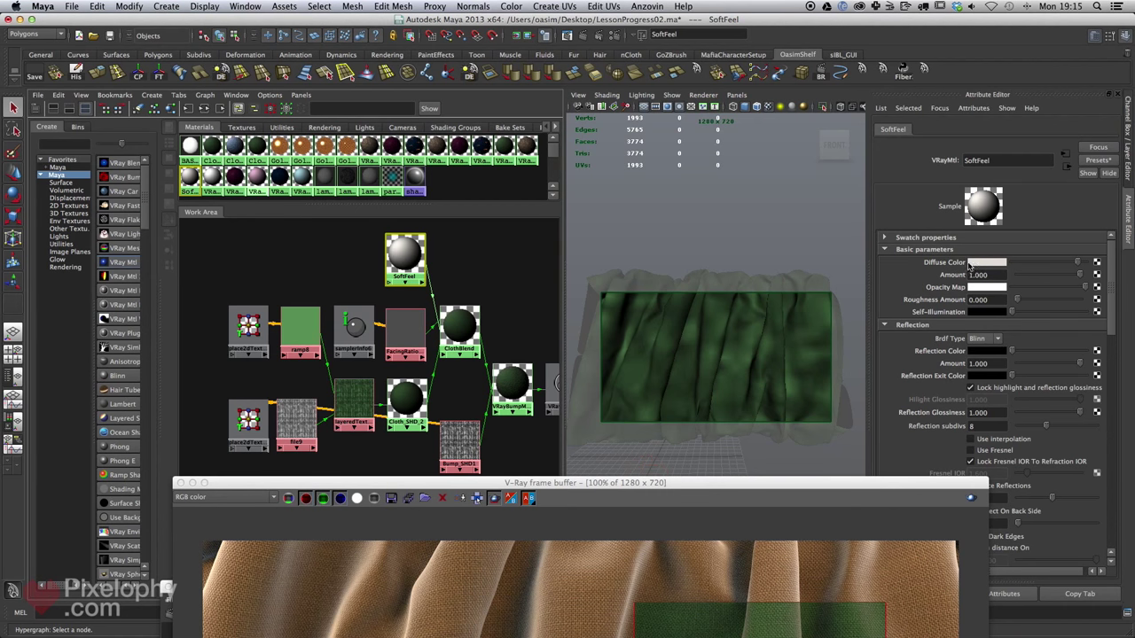
# - Add a Remap HSV node beside the SoftFeel material and connect ramp8 to its color input
pyautogui.click(301, 335)
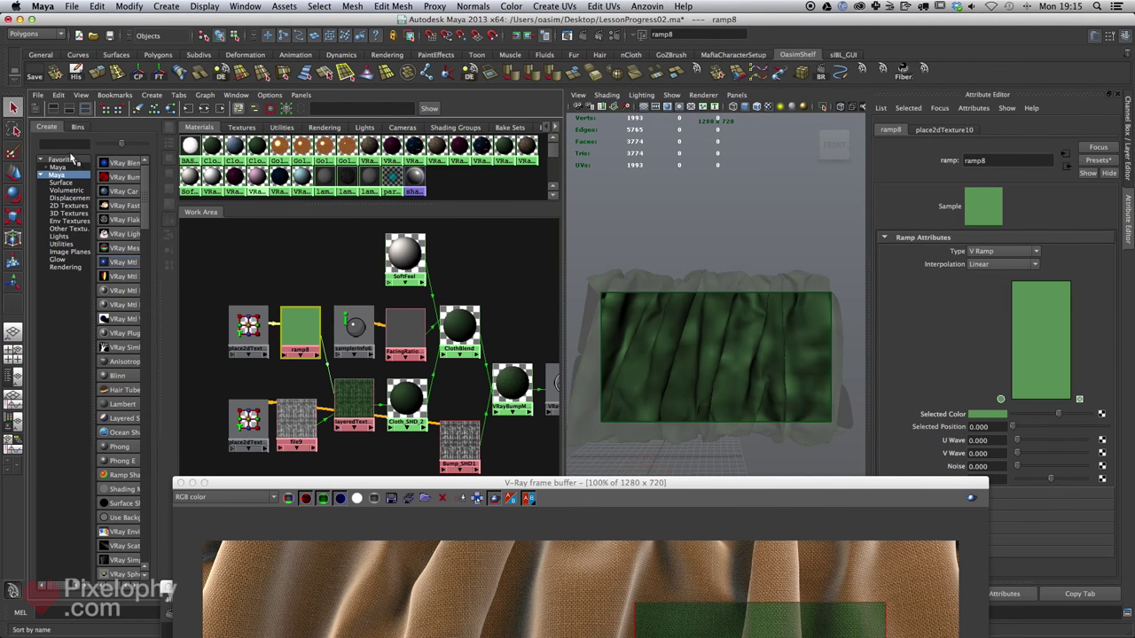
pyautogui.write('rem')
pyautogui.click(127, 178)
pyautogui.moveTo(201, 243); pyautogui.dragTo(353, 269)
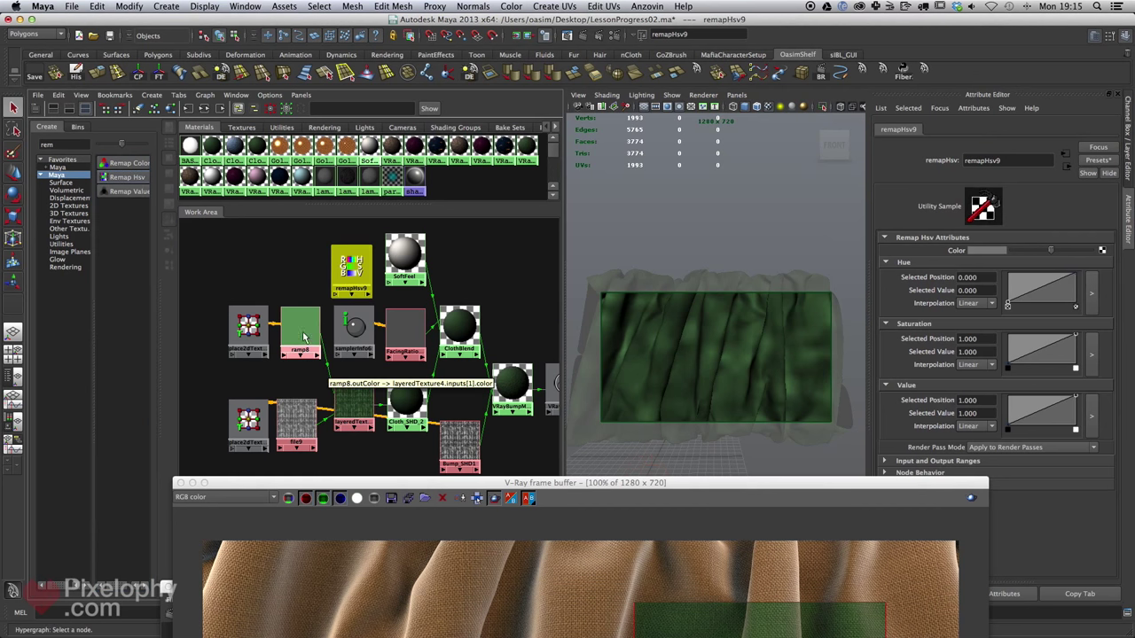
pyautogui.moveTo(304, 329); pyautogui.dragTo(962, 257, button='middle')
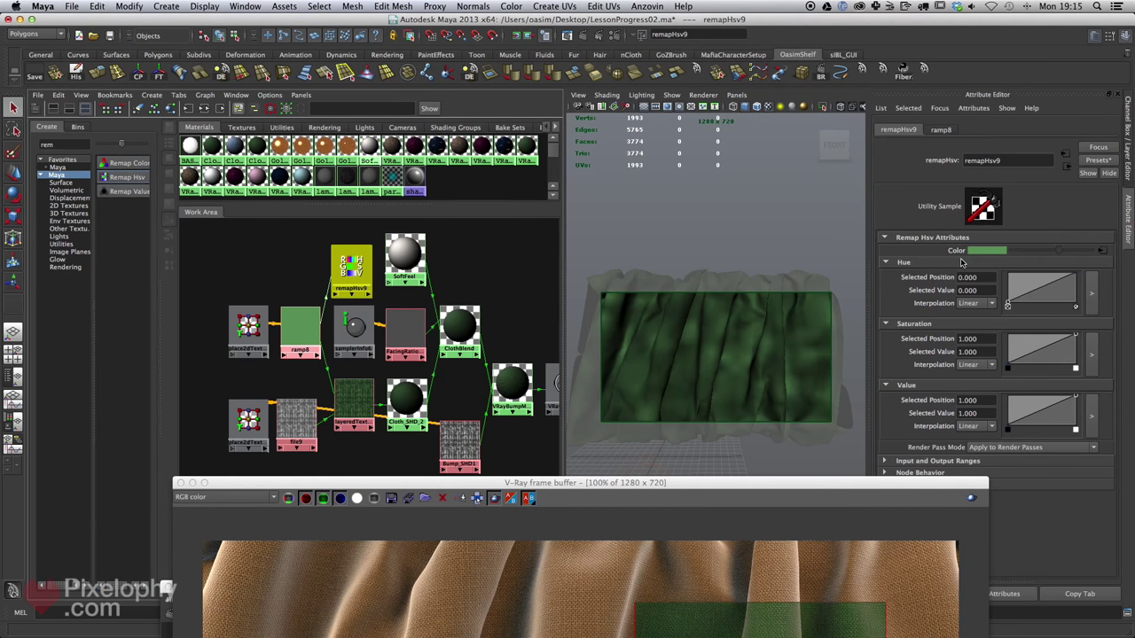
# - Connect the Remap HSV node to the diffuse color of the SoftFeel material
pyautogui.moveTo(351, 268); pyautogui.dragTo(332, 263)
pyautogui.click(403, 257)
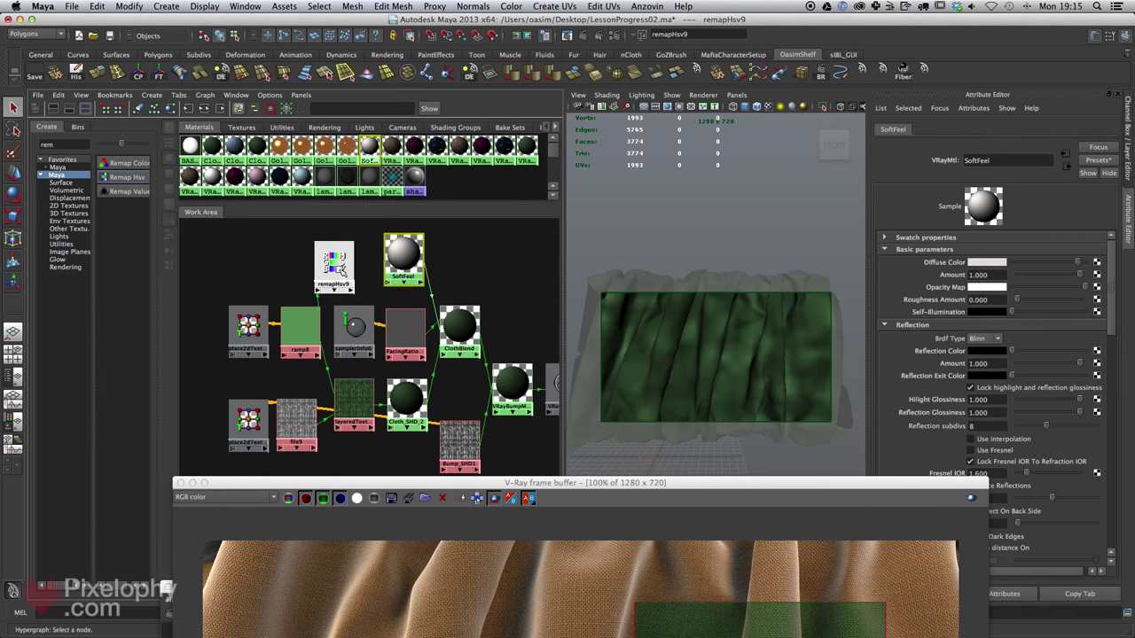
pyautogui.moveTo(341, 267); pyautogui.dragTo(987, 262, button='middle')
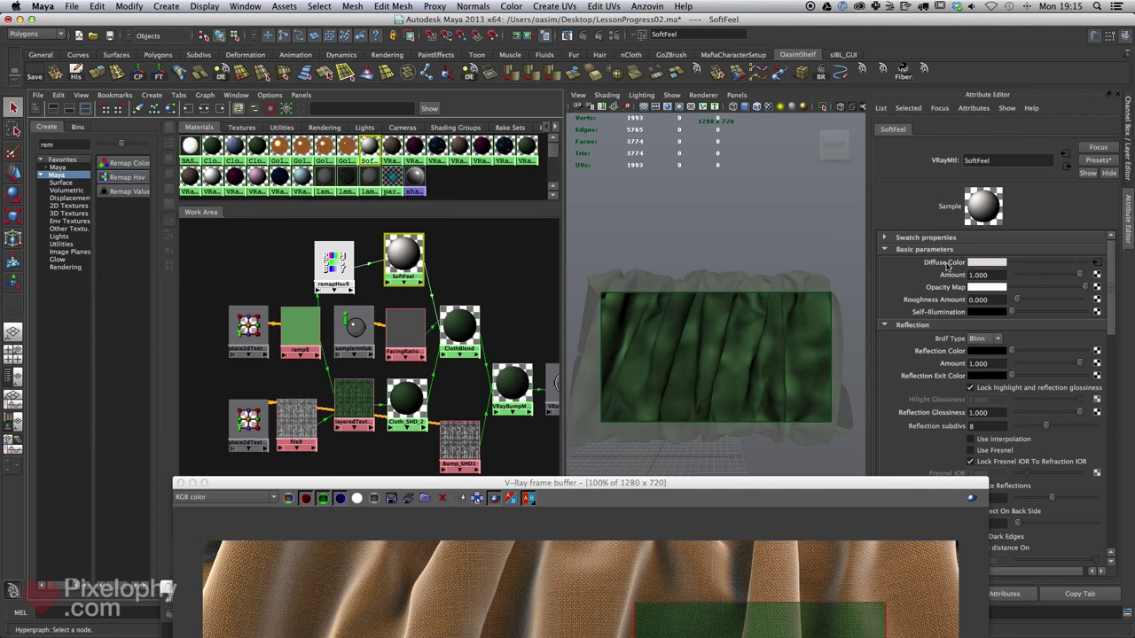
pyautogui.keyDown('alt'); pyautogui.moveTo(393, 267); pyautogui.dragTo(431, 280, button='middle'); pyautogui.keyUp('alt')
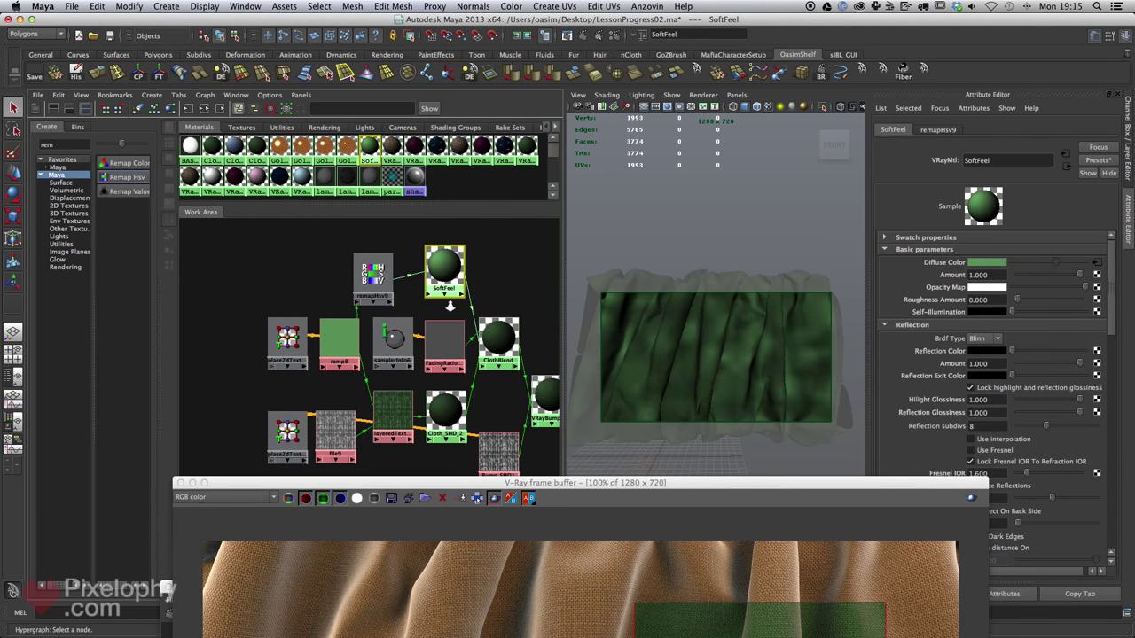
pyautogui.scroll(3, 400, 363)
pyautogui.keyDown('alt'); pyautogui.moveTo(400, 362); pyautogui.dragTo(322, 472, button='middle'); pyautogui.keyUp('alt')
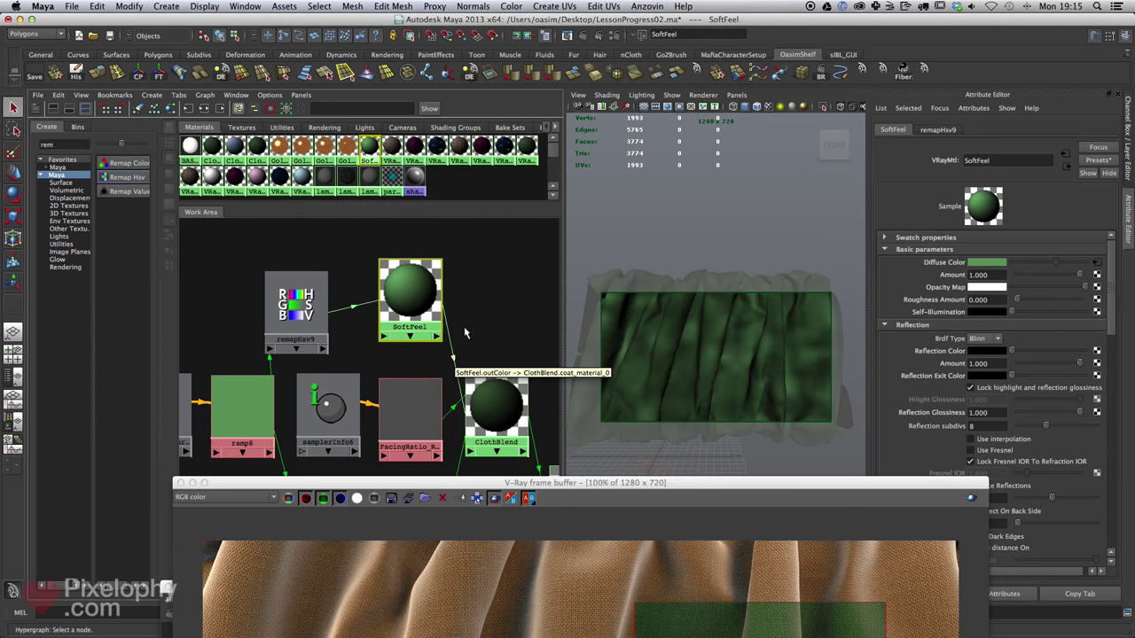
# - In the Remap HSV node, raise the value curve's start point to 0.900 and lower the saturation curve's end point to 0.400
pyautogui.click(305, 306)
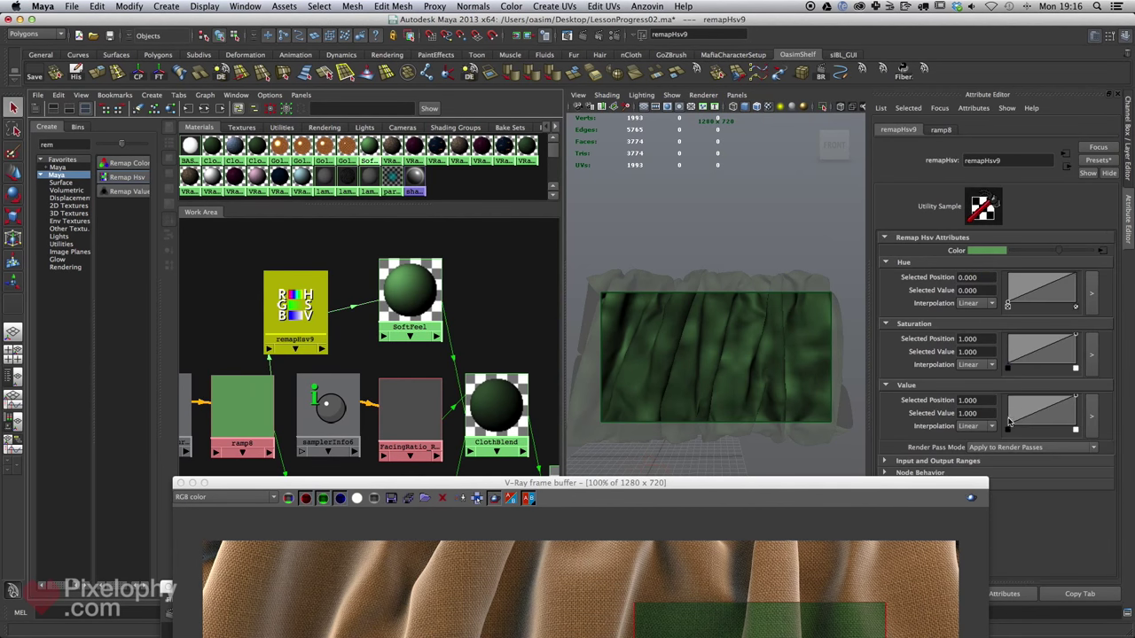
pyautogui.moveTo(1007, 419); pyautogui.dragTo(1008, 406)
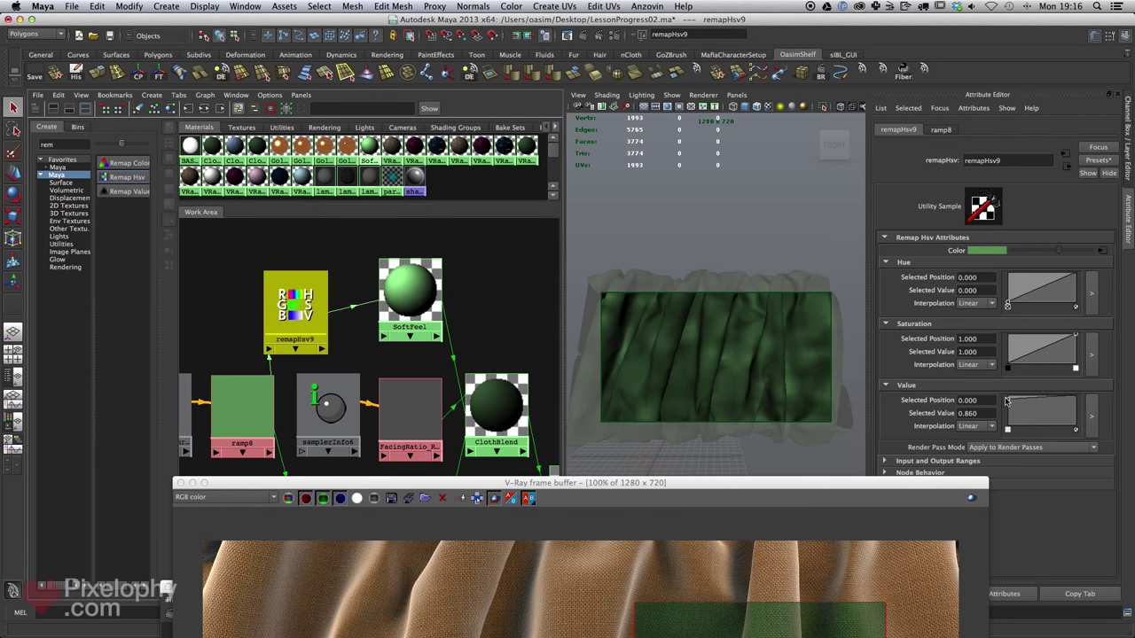
pyautogui.moveTo(1006, 401); pyautogui.dragTo(1007, 398)
pyautogui.moveTo(1075, 337); pyautogui.dragTo(1077, 358)
# - Render a wide strip across the cloth's upper folds to check the remapped green coat
pyautogui.moveTo(811, 483); pyautogui.dragTo(774, 19)
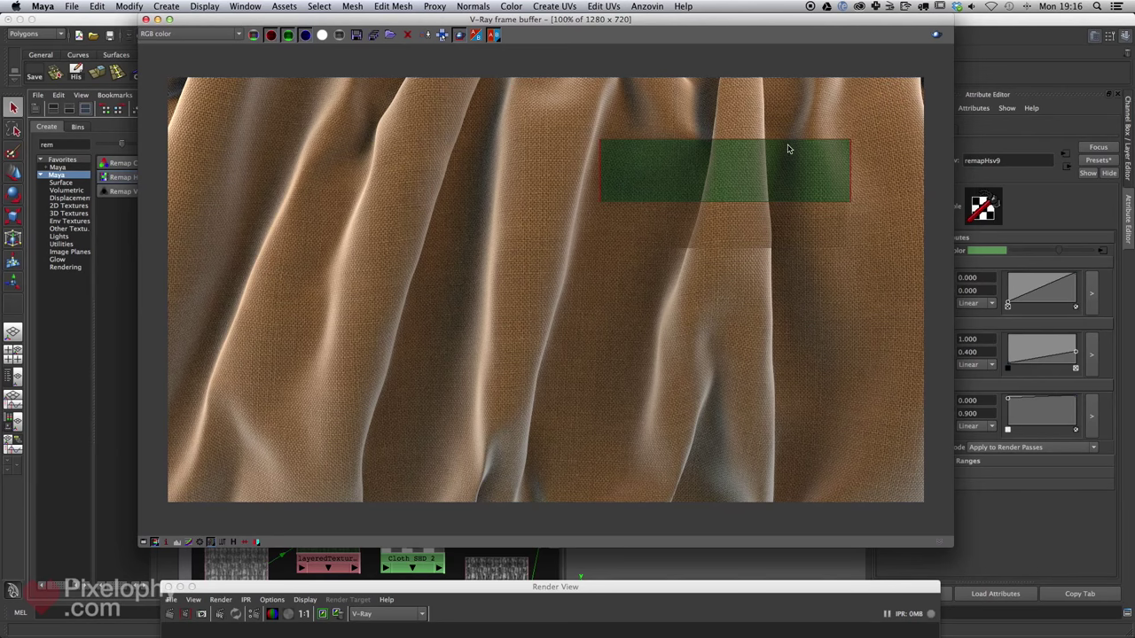
pyautogui.moveTo(876, 127); pyautogui.dragTo(551, 169)
pyautogui.click(935, 35)
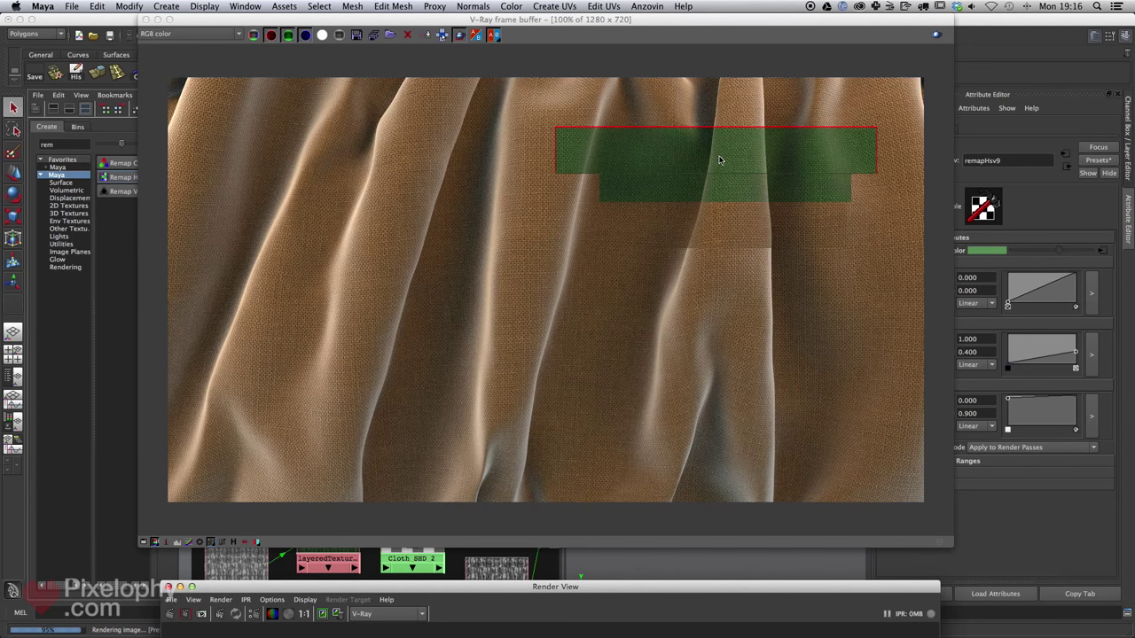
pyautogui.moveTo(801, 25); pyautogui.dragTo(765, 536)
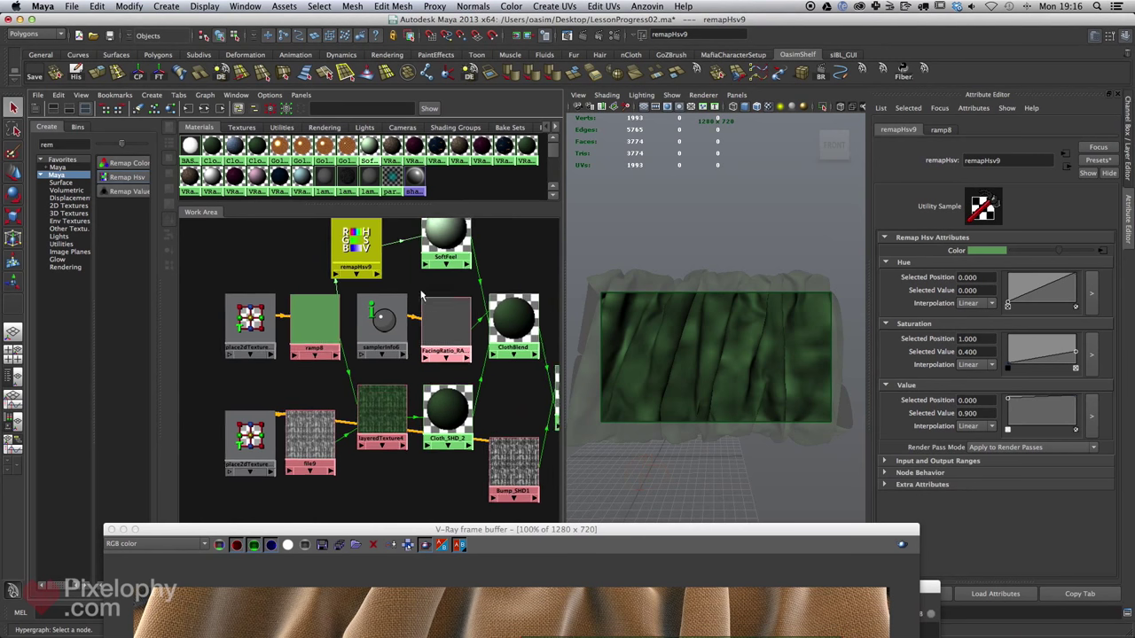
# - Change the ramp8 color to dark red with H 356.186, S 1.000 and V 0.481
pyautogui.keyDown('alt'); pyautogui.moveTo(422, 295); pyautogui.dragTo(436, 267, button='middle'); pyautogui.keyUp('alt')
pyautogui.click(327, 301)
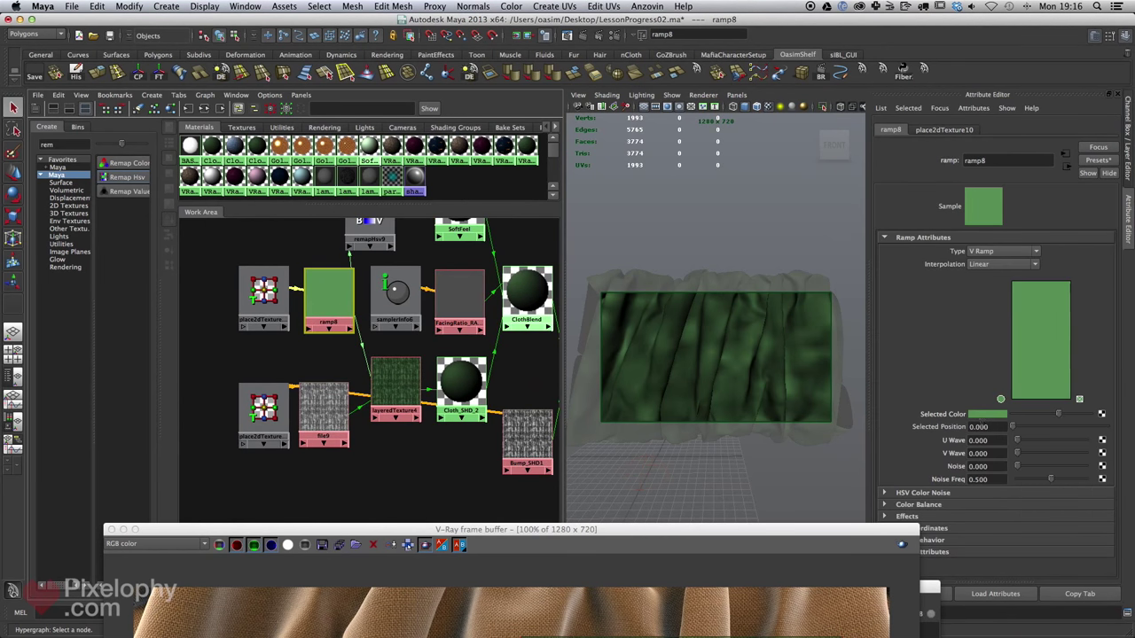
pyautogui.click(986, 414)
pyautogui.moveTo(694, 314); pyautogui.dragTo(697, 301)
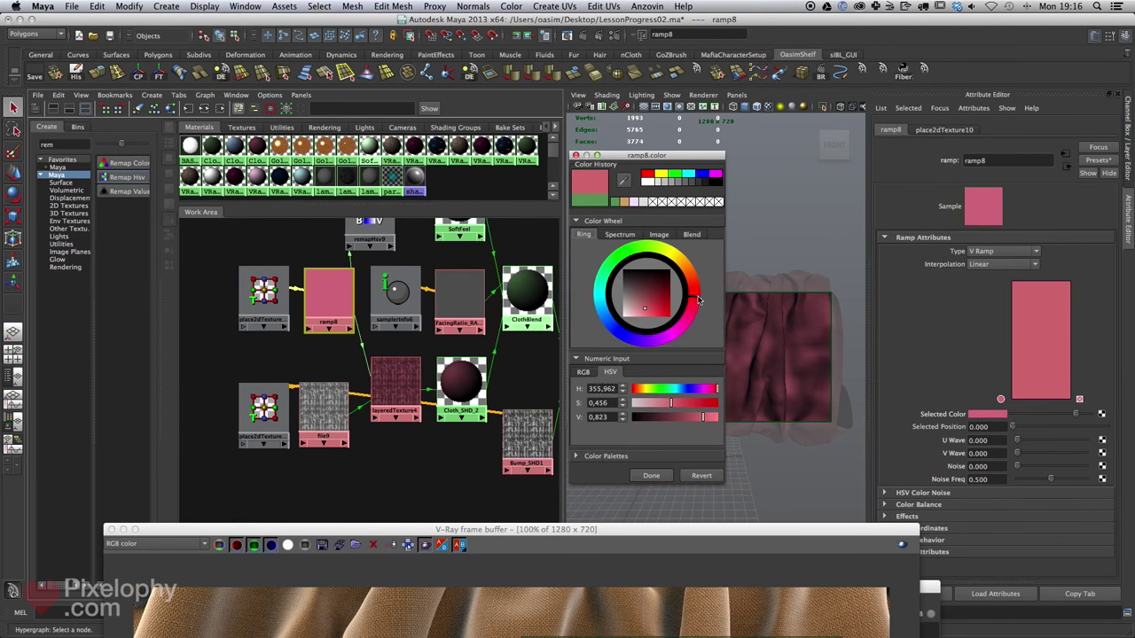
pyautogui.moveTo(700, 407); pyautogui.dragTo(673, 420)
# - Render a new rectangular region over the brown folds left of the green strip to check the red color
pyautogui.moveTo(719, 531); pyautogui.dragTo(808, 44)
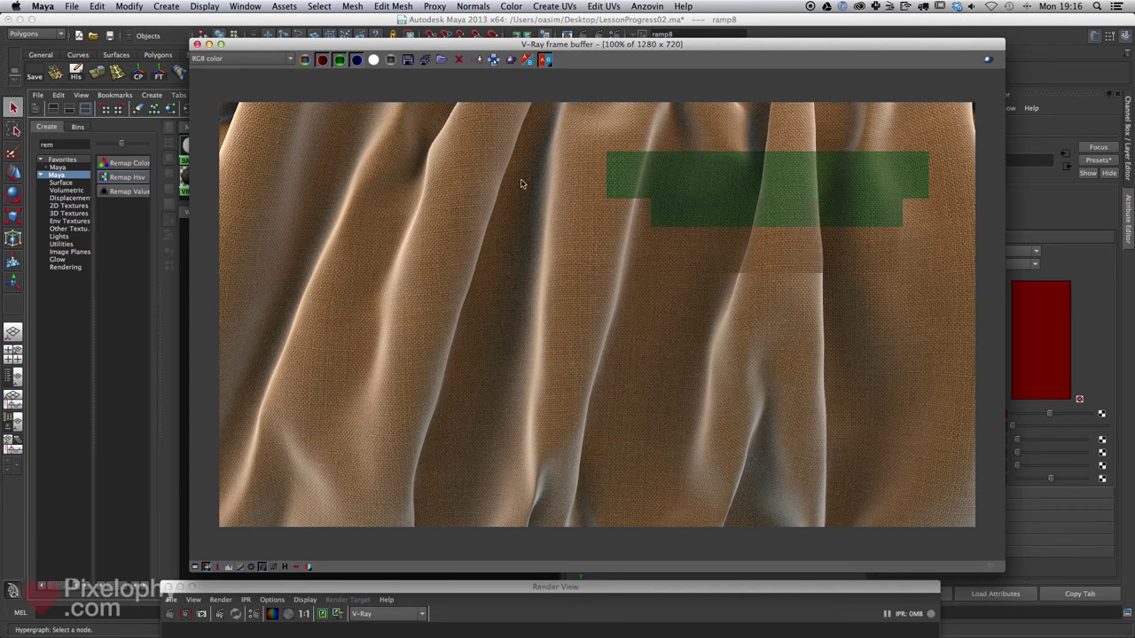
pyautogui.click(509, 60)
pyautogui.moveTo(545, 197); pyautogui.dragTo(354, 266)
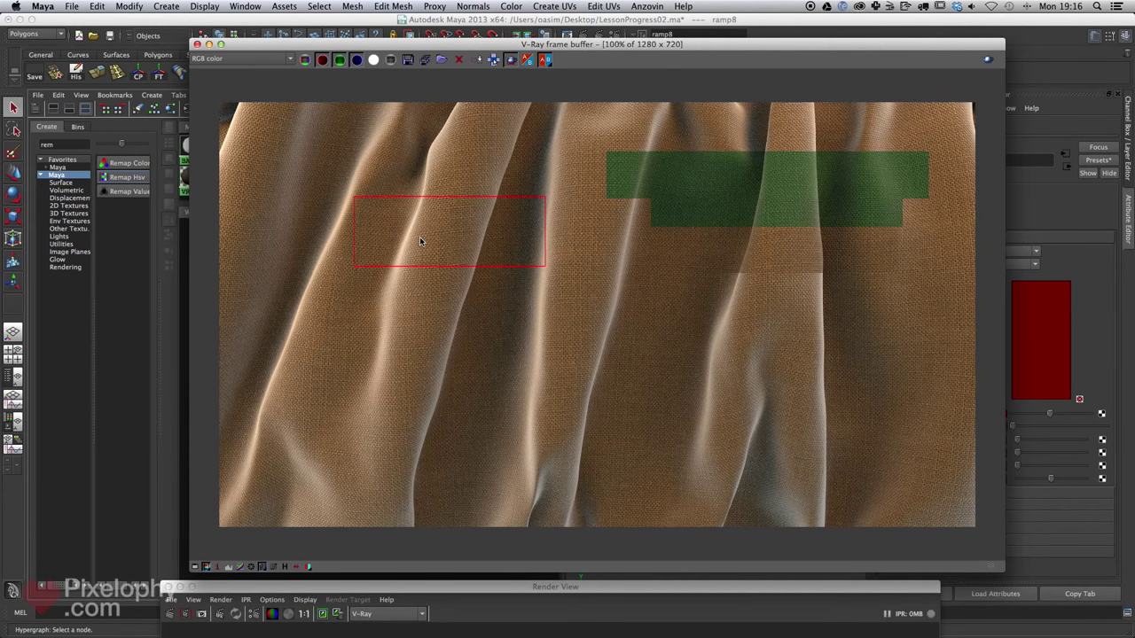
pyautogui.click(989, 62)
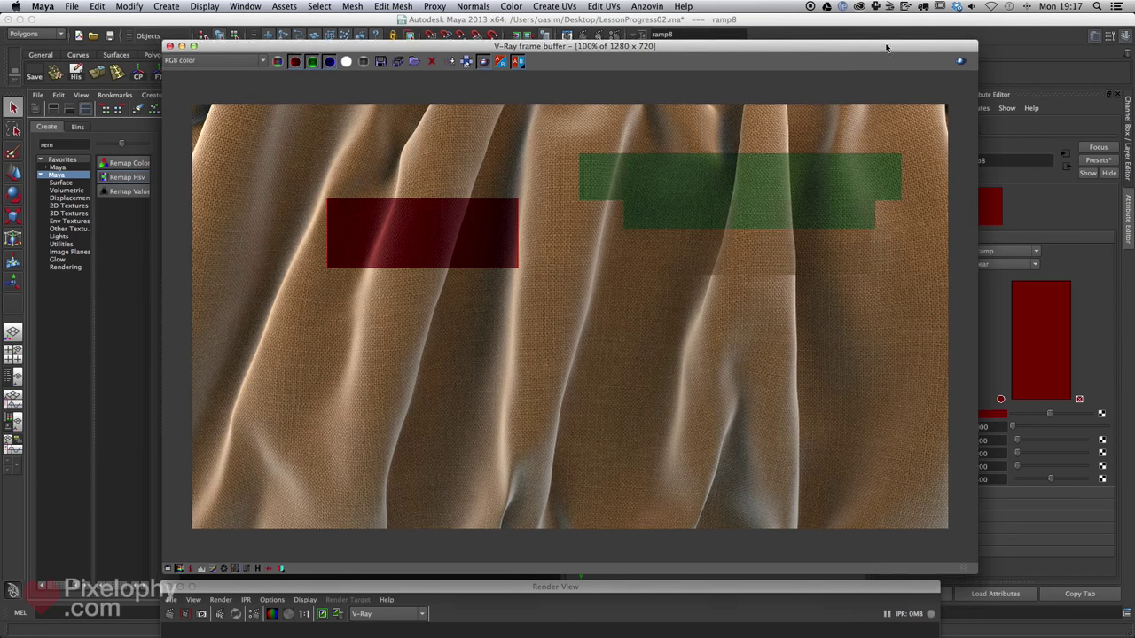
pyautogui.moveTo(886, 43); pyautogui.dragTo(920, 499)
# - Move the file9 texture node lower in the shading network to separate it from its neighbours
pyautogui.scroll(-3, 429, 383)
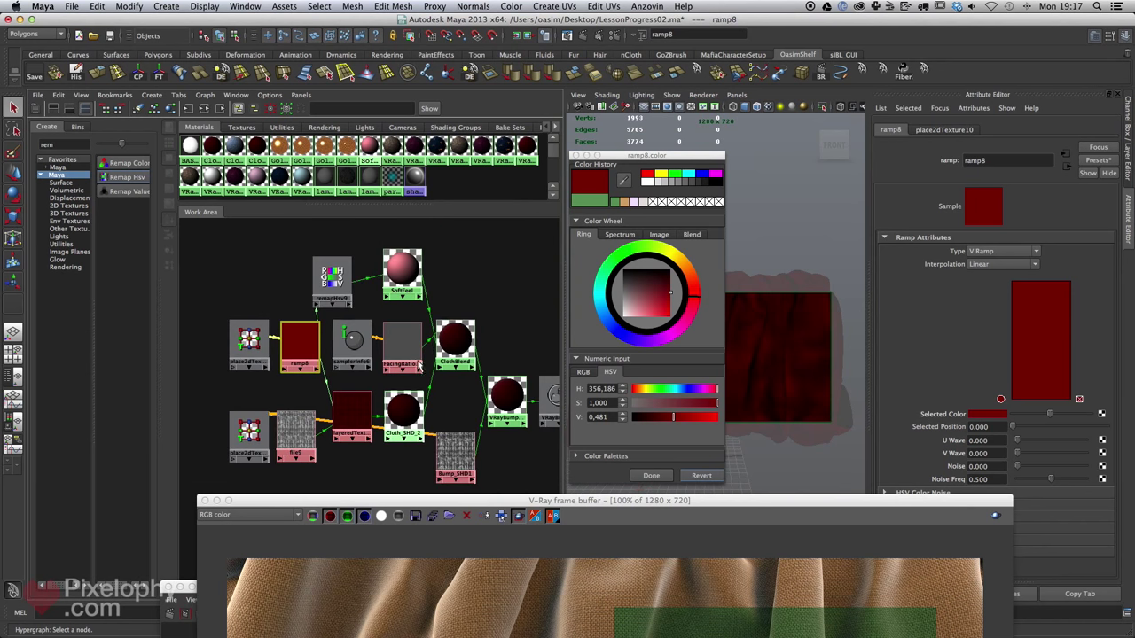
pyautogui.keyDown('alt'); pyautogui.moveTo(446, 351); pyautogui.dragTo(445, 358, button='middle'); pyautogui.keyUp('alt')
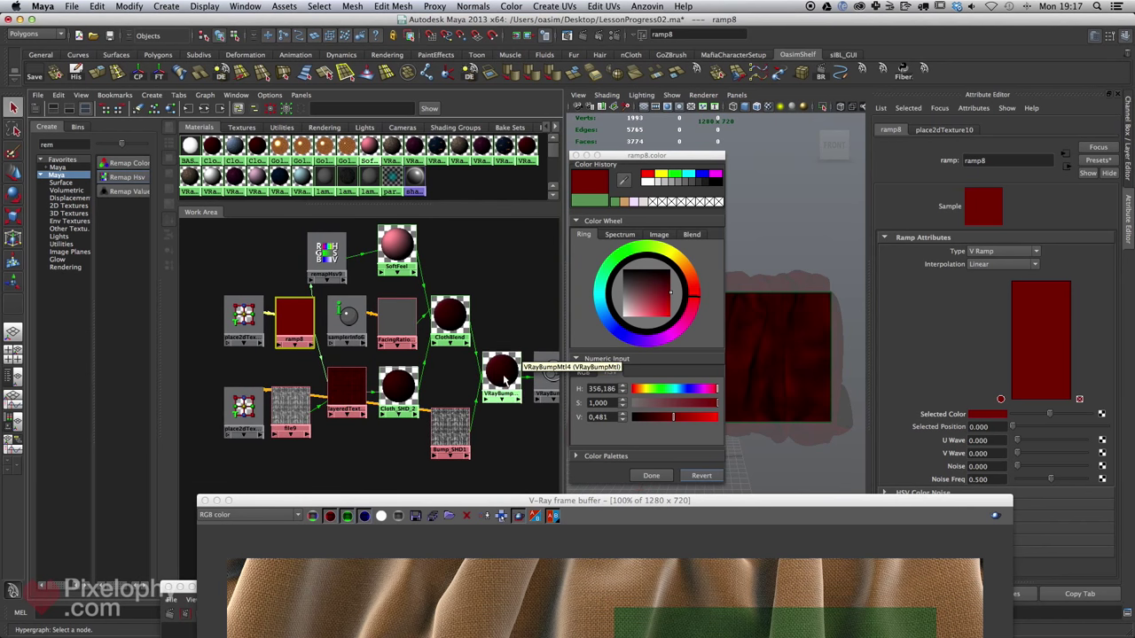
pyautogui.moveTo(291, 409); pyautogui.dragTo(300, 454)
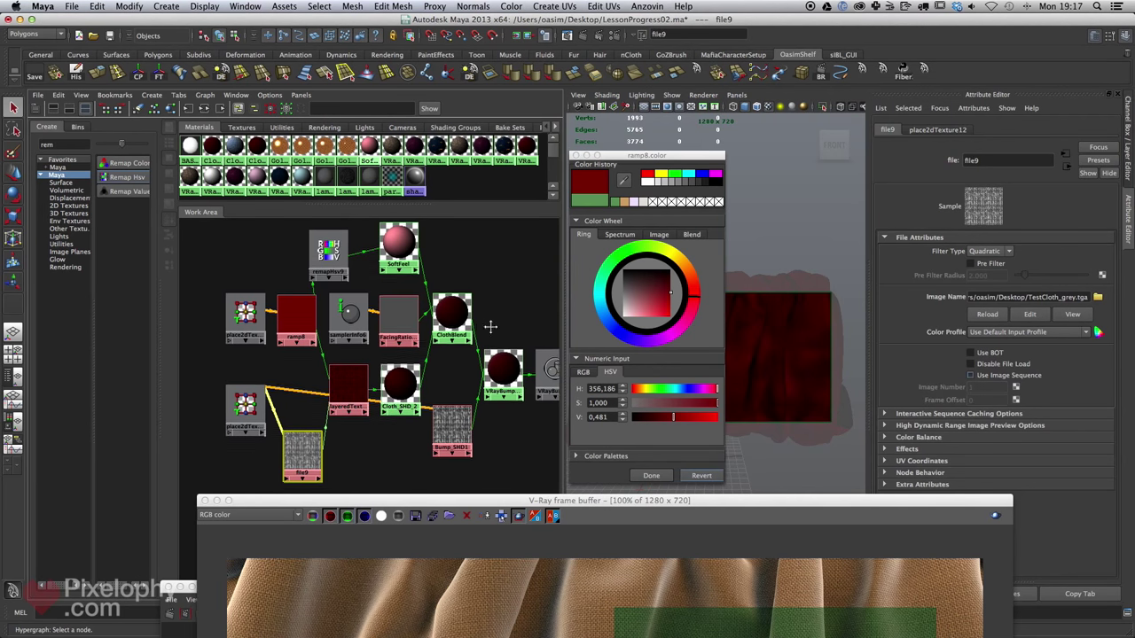
pyautogui.scroll(-3, 488, 326)
pyautogui.keyDown('alt'); pyautogui.moveTo(453, 360); pyautogui.dragTo(419, 338, button='middle'); pyautogui.keyUp('alt')
pyautogui.scroll(1, 436, 313)
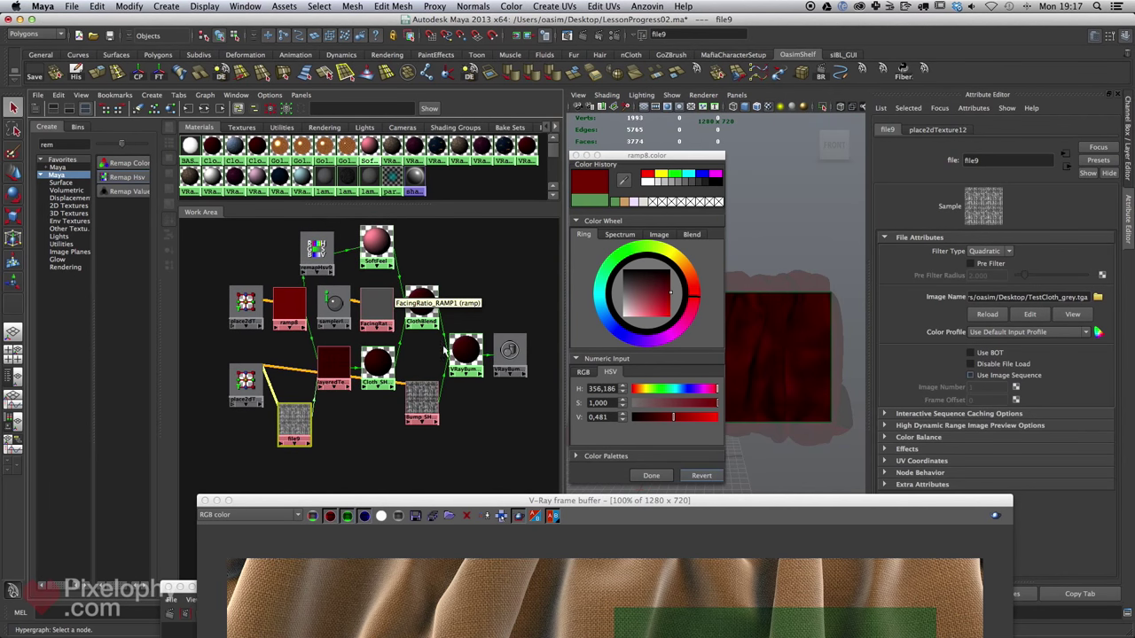
# - Review the Cloth_SHD_2 and SoftFeel material attributes against the red rendered region
pyautogui.click(373, 359)
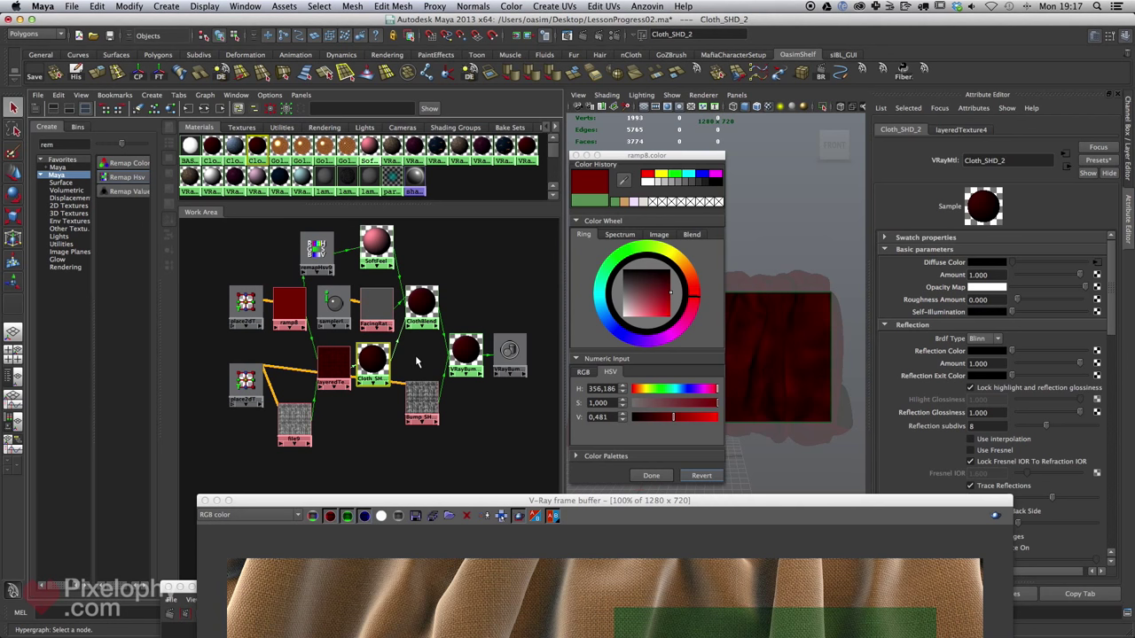
pyautogui.moveTo(814, 502); pyautogui.dragTo(829, 472)
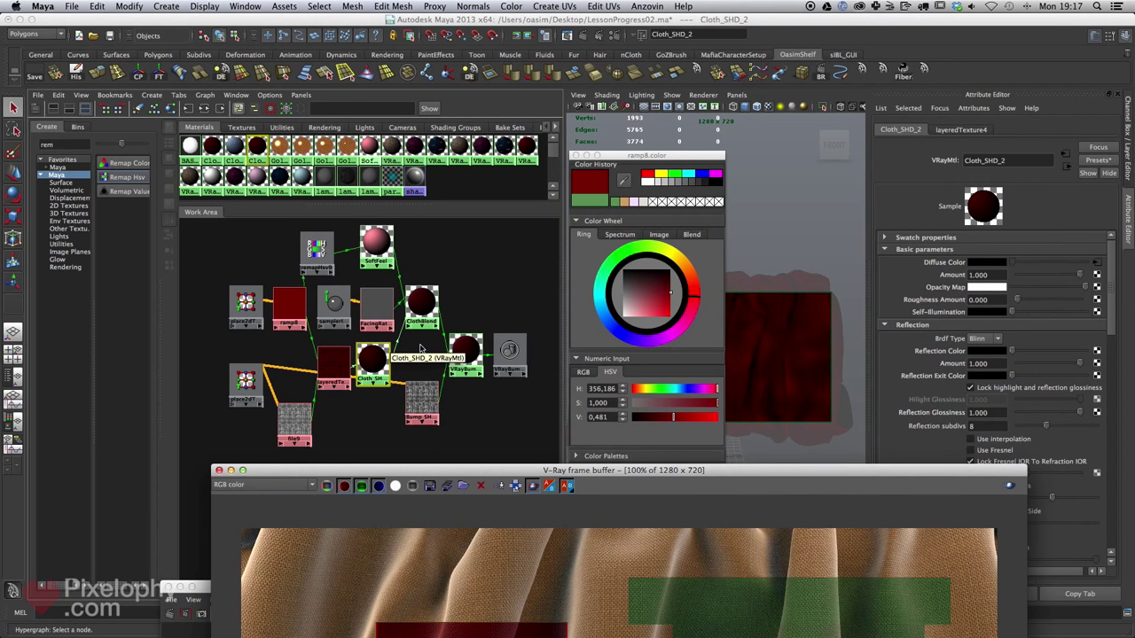
pyautogui.click(486, 416)
pyautogui.moveTo(557, 469); pyautogui.dragTo(515, 177)
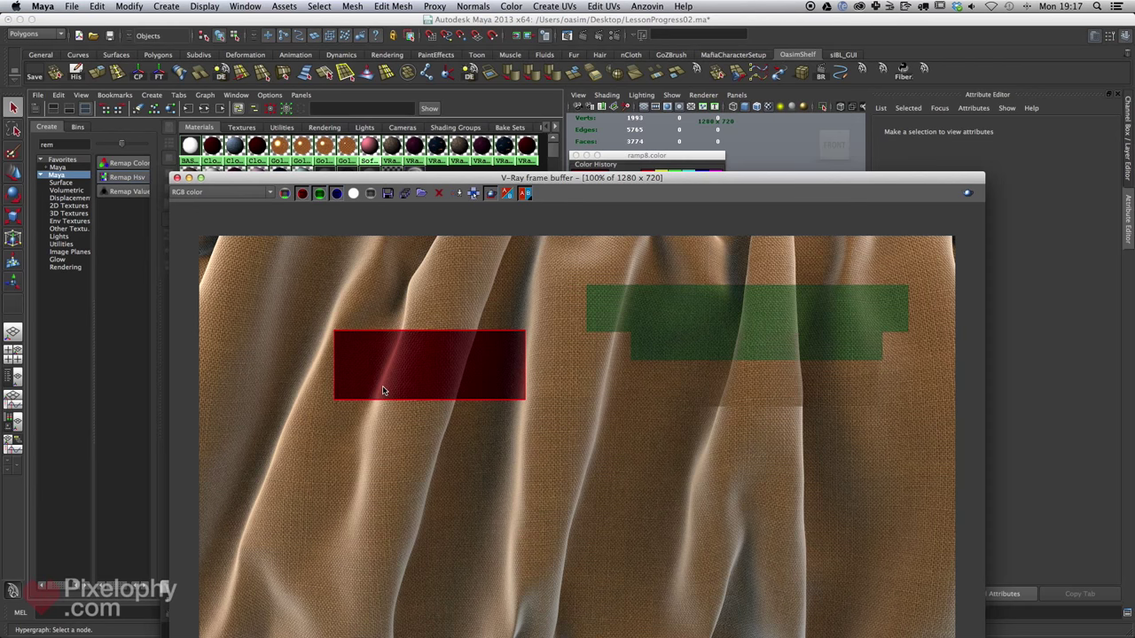
pyautogui.moveTo(707, 180); pyautogui.dragTo(702, 415)
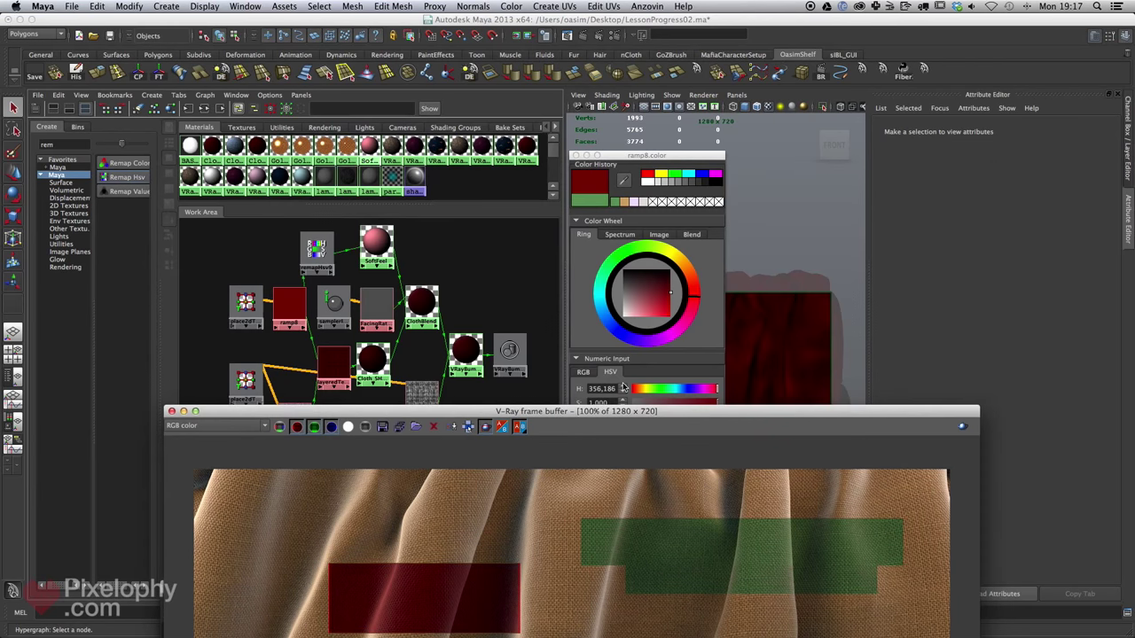
pyautogui.click(376, 243)
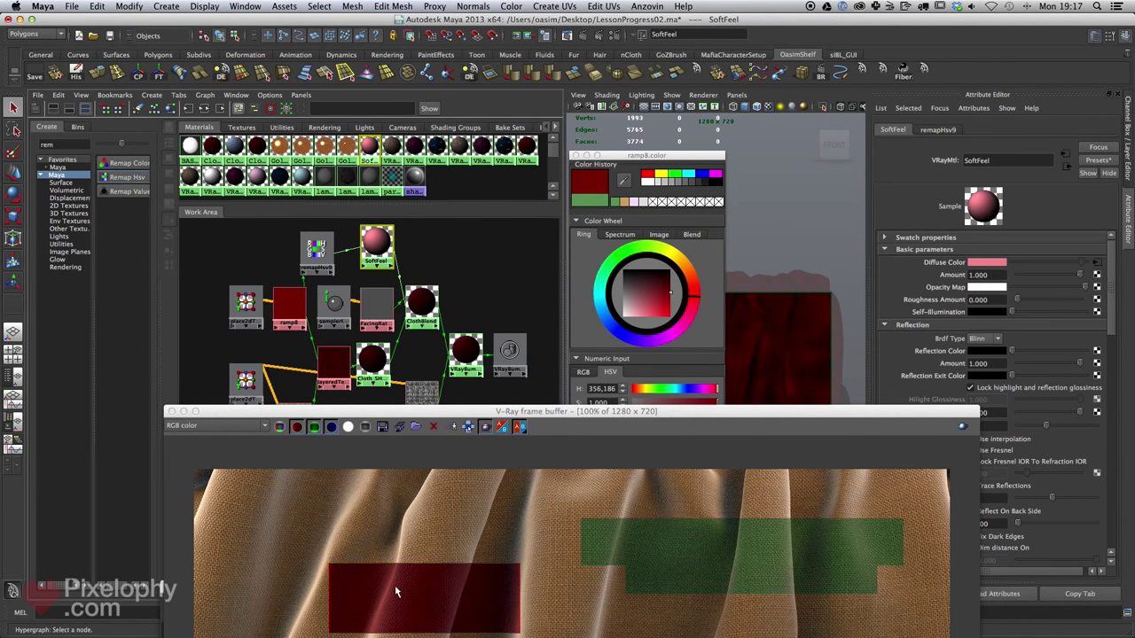
pyautogui.moveTo(567, 412); pyautogui.dragTo(661, 133)
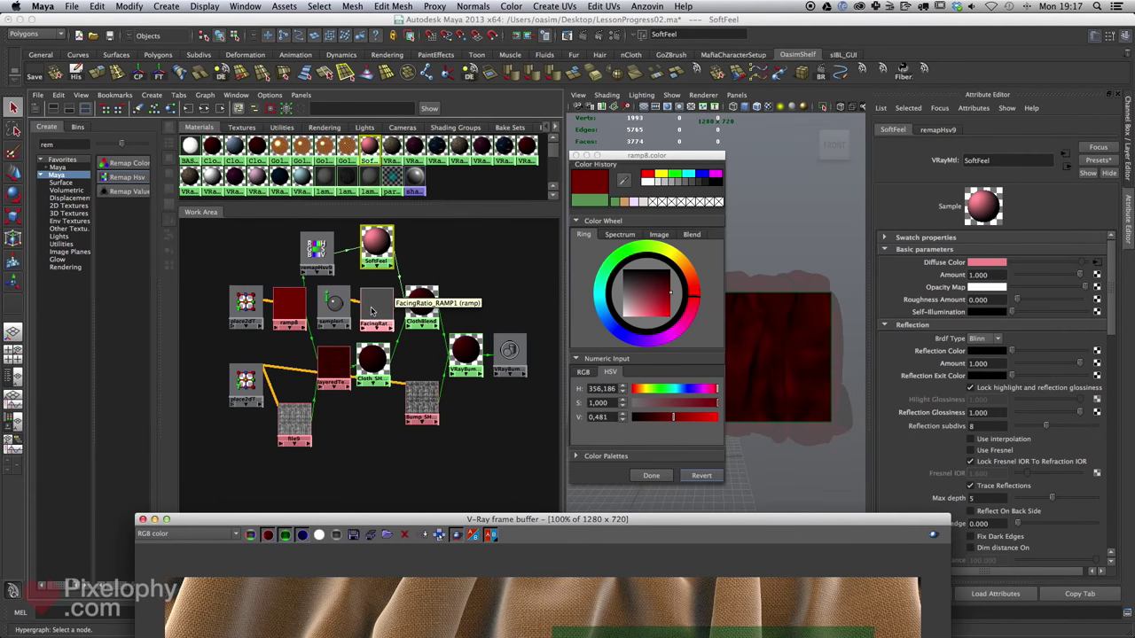
# - Move the Bump_SHD1 texture node slightly lower and connect it to the grey end color of FacingRatio_RAMP1
pyautogui.click(377, 306)
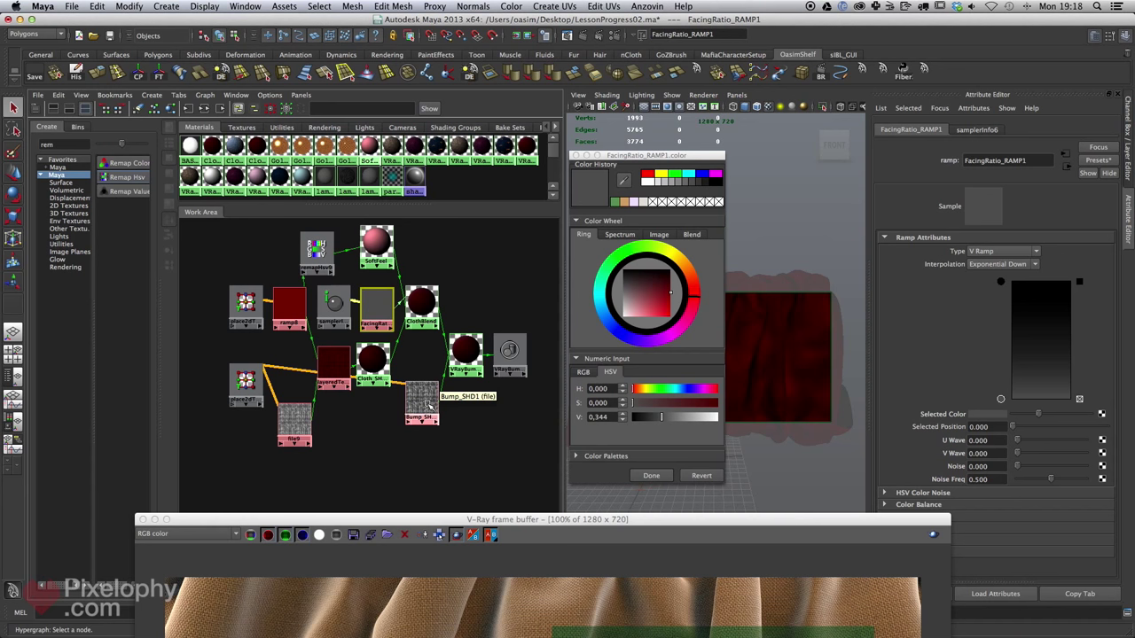
pyautogui.moveTo(425, 408); pyautogui.dragTo(415, 425)
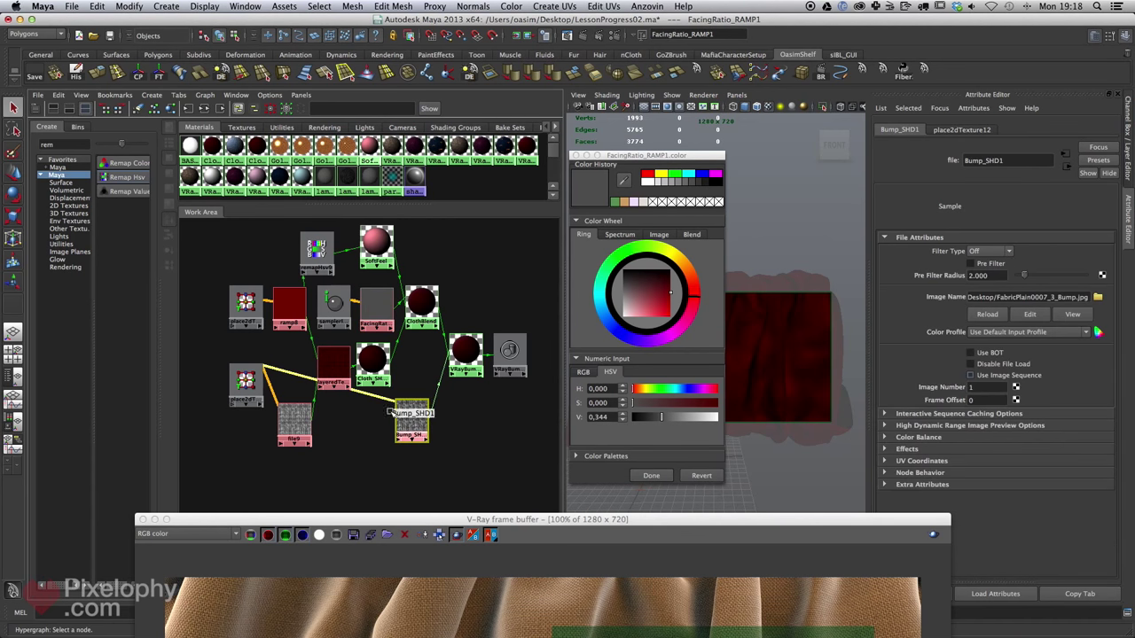
pyautogui.click(375, 311)
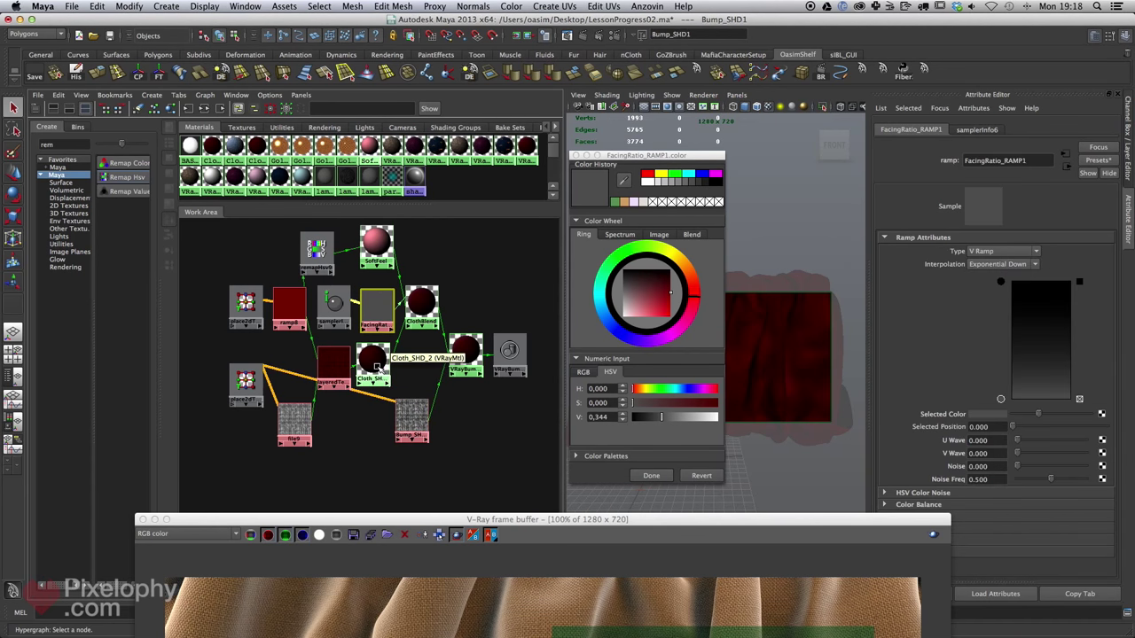
pyautogui.click(380, 321)
pyautogui.moveTo(410, 415); pyautogui.dragTo(953, 416, button='middle')
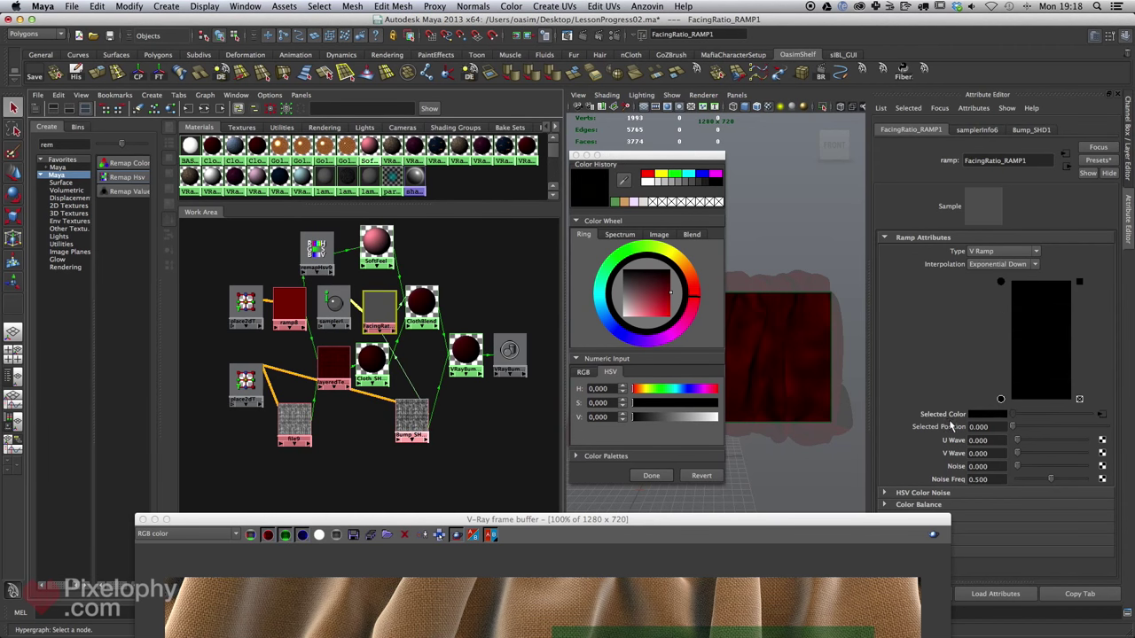
# - Render a rectangular region just below the existing red patch on the left folds to check the ramp's new bump connection
pyautogui.moveTo(760, 519)
pyautogui.mouseDown()
pyautogui.moveTo(782, 477)
pyautogui.moveTo(845, 131)
pyautogui.mouseUp()
pyautogui.moveTo(601, 311); pyautogui.dragTo(367, 383)
pyautogui.click(1019, 145)
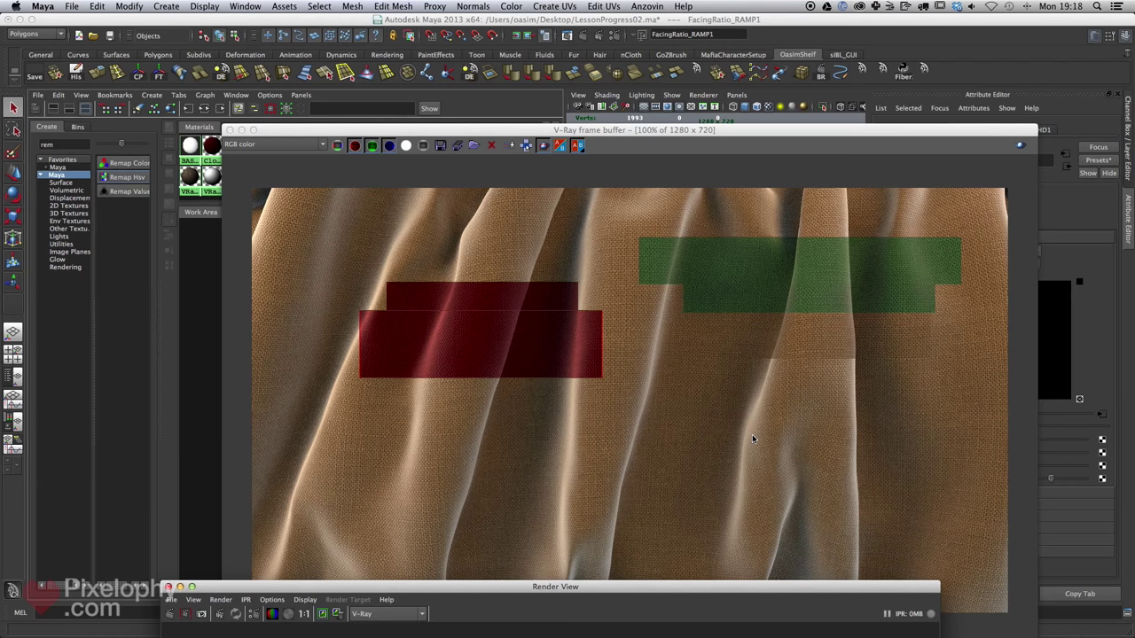
pyautogui.click(581, 328)
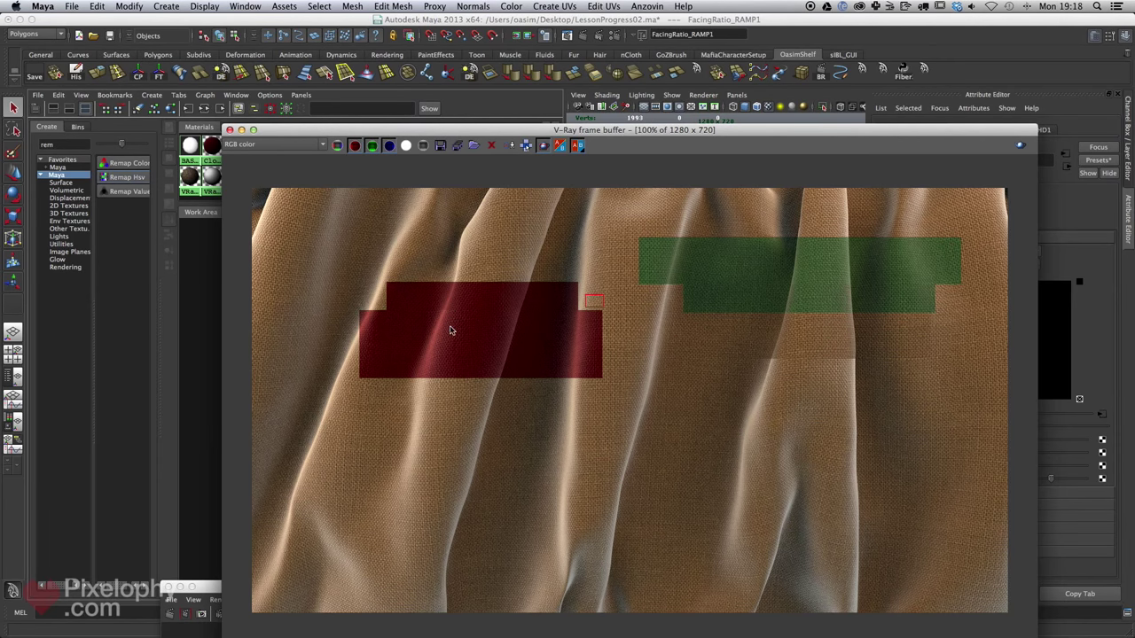
pyautogui.moveTo(696, 137); pyautogui.dragTo(682, 499)
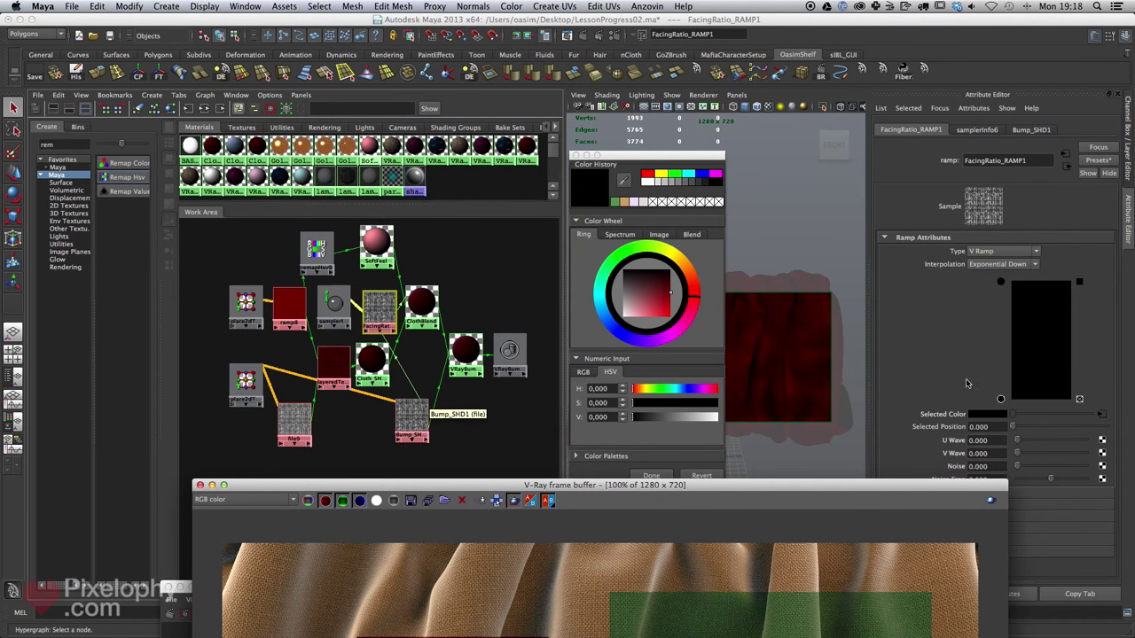
# - Move the Bump_SHD1 node left in the shading network and add a Remap HSV node to its right
pyautogui.click(973, 409)
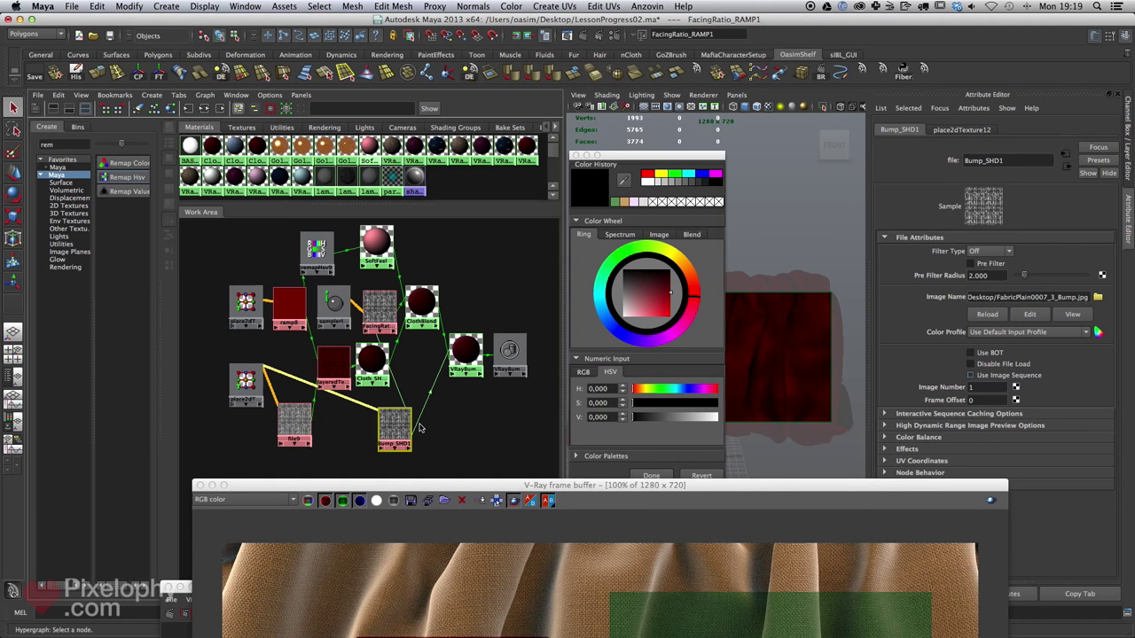
pyautogui.moveTo(401, 420); pyautogui.dragTo(380, 423)
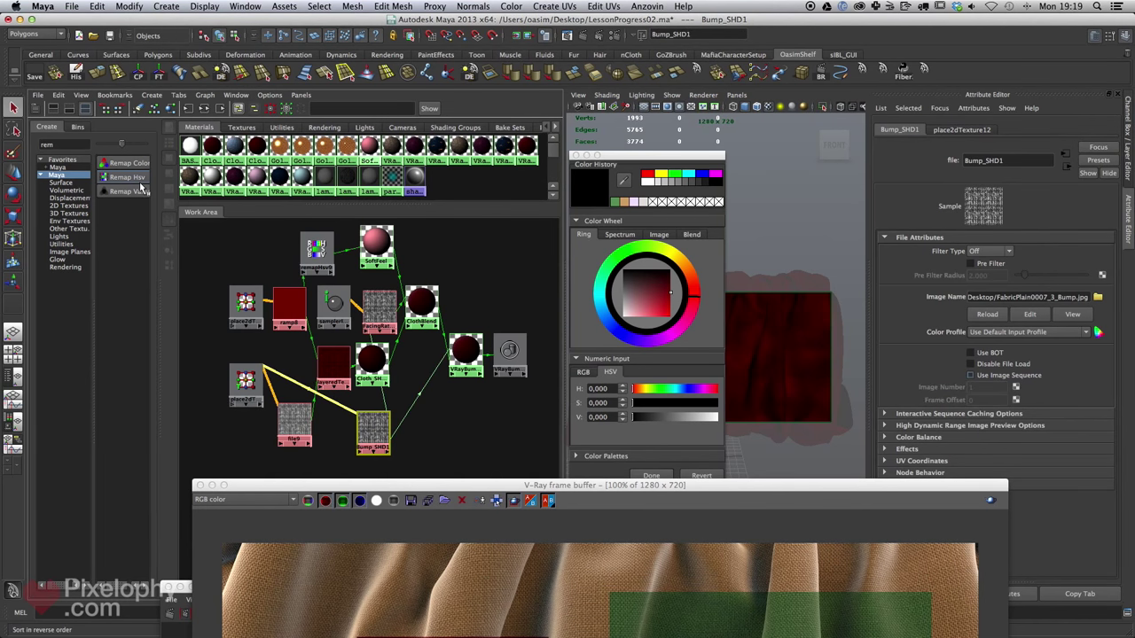
pyautogui.moveTo(140, 186); pyautogui.dragTo(204, 279, button='middle')
pyautogui.moveTo(211, 277); pyautogui.dragTo(468, 419)
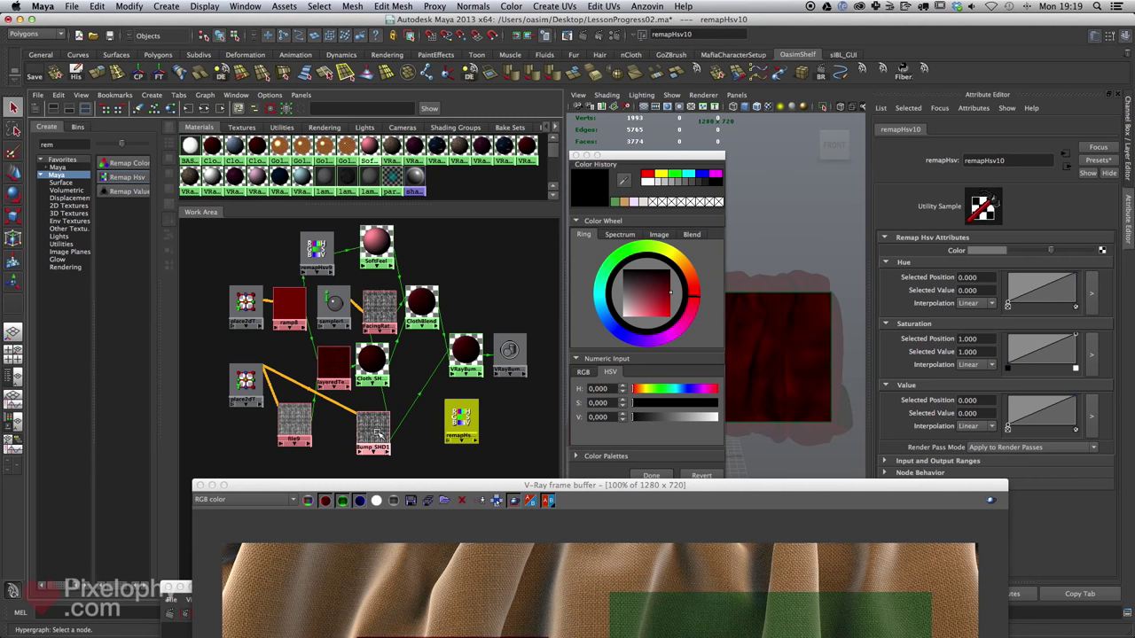
# - Connect Bump_SHD1 to the Remap HSV node's Color, and connect that node to the Selected Color of FacingRatio_RAMP1
pyautogui.moveTo(376, 432); pyautogui.dragTo(958, 254, button='middle')
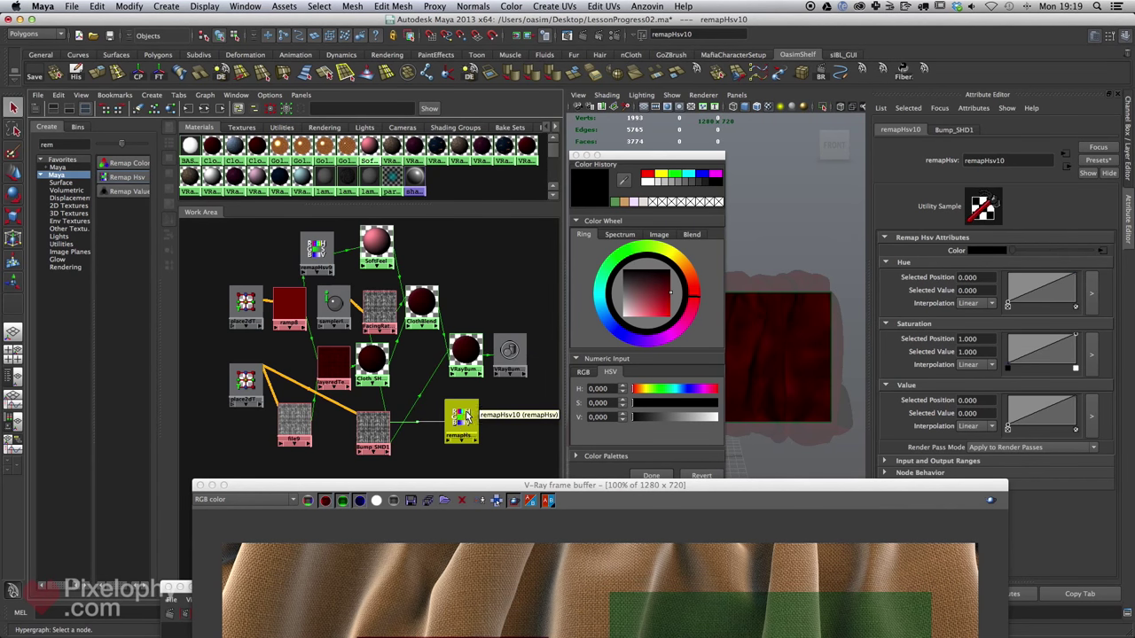
pyautogui.click(381, 306)
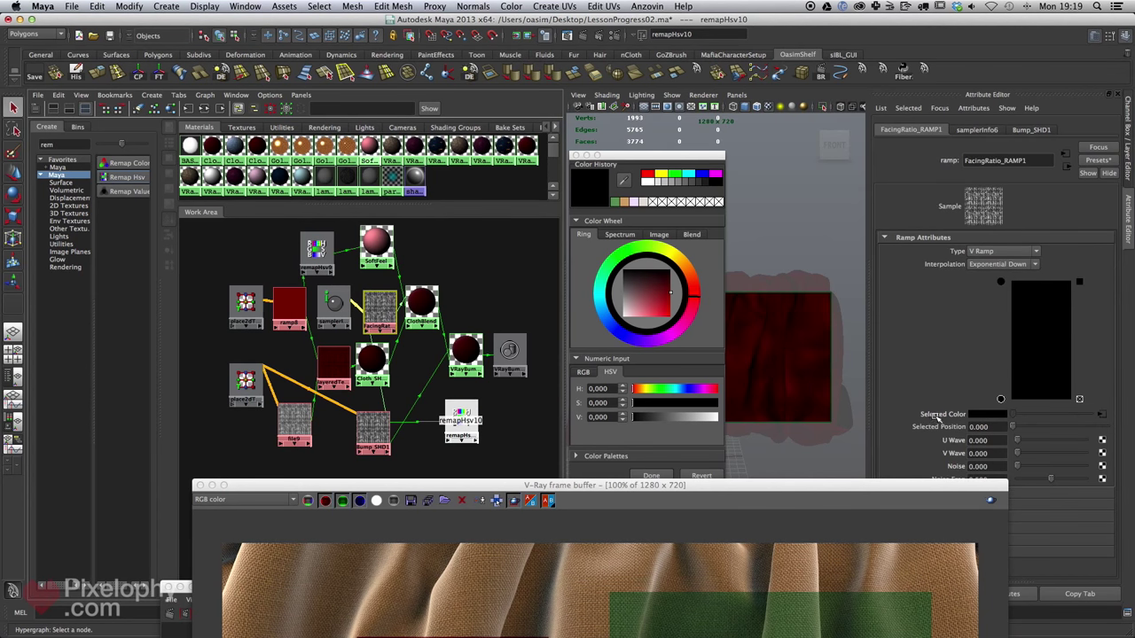
pyautogui.moveTo(940, 420); pyautogui.dragTo(940, 420, button='middle')
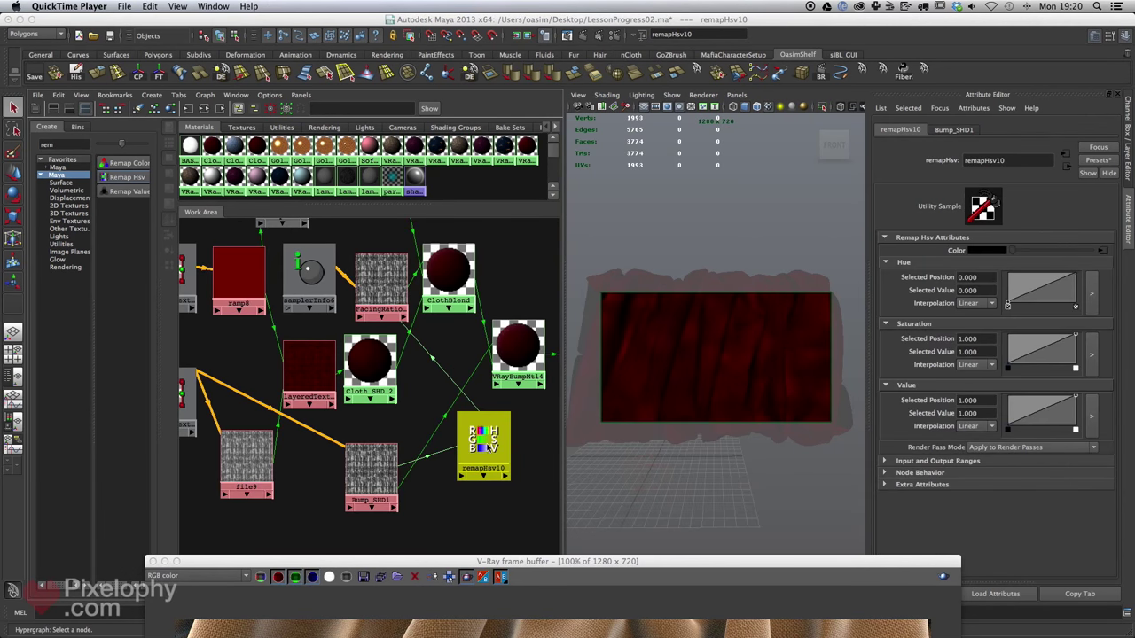
# - Inspect the connections running from Bump_SHD1 through remapHsv10 to FacingRatio_RAMP1 in the shading network
pyautogui.scroll(1, 488, 447)
pyautogui.scroll(-1, 488, 448)
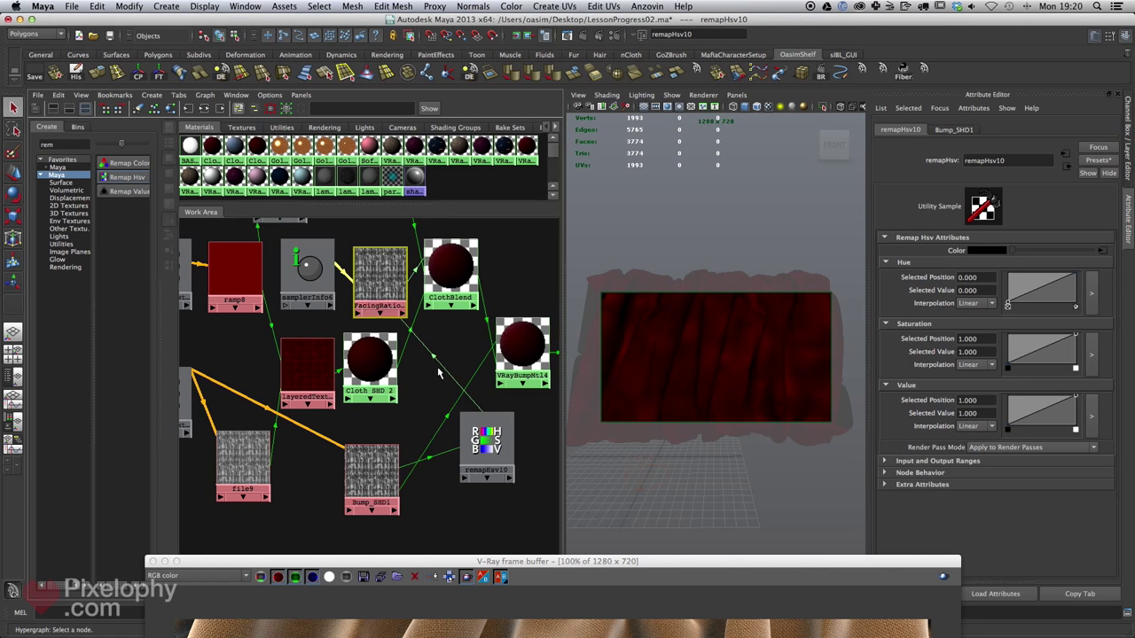
pyautogui.keyDown('alt'); pyautogui.moveTo(431, 356); pyautogui.dragTo(455, 385, button='middle'); pyautogui.keyUp('alt')
pyautogui.keyDown('alt'); pyautogui.moveTo(455, 384); pyautogui.dragTo(511, 443, button='right'); pyautogui.keyUp('alt')
pyautogui.keyDown('alt'); pyautogui.moveTo(448, 337); pyautogui.dragTo(442, 426, button='middle'); pyautogui.keyUp('alt')
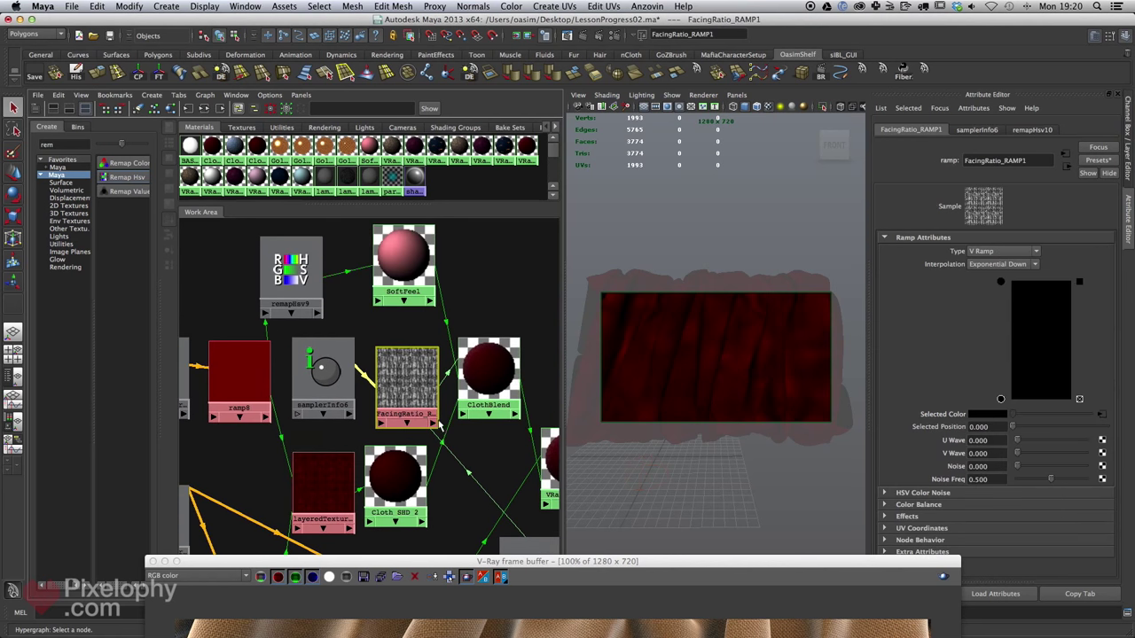
pyautogui.keyDown('alt'); pyautogui.moveTo(442, 426); pyautogui.dragTo(493, 466, button='right'); pyautogui.keyUp('alt')
pyautogui.keyDown('alt'); pyautogui.moveTo(494, 466); pyautogui.dragTo(447, 353, button='middle'); pyautogui.keyUp('alt')
# - Lower the end point of remapHsv10's Value curve to 0.440, comparing it with the rendered cloth in the V-Ray frame buffer
pyautogui.click(521, 487)
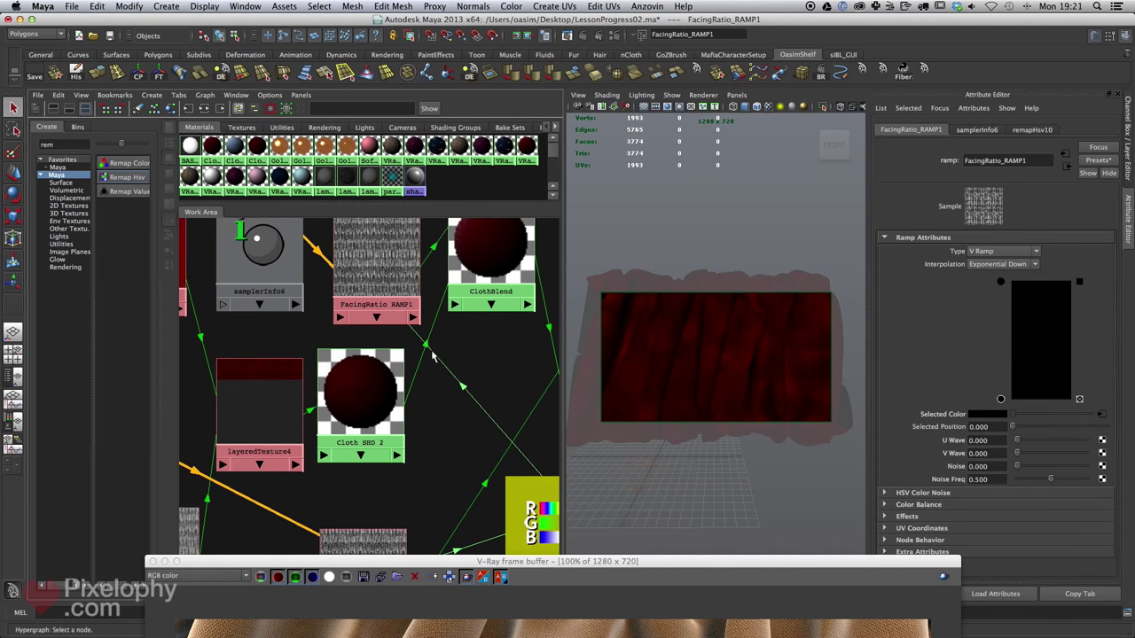
pyautogui.scroll(3, 531, 390)
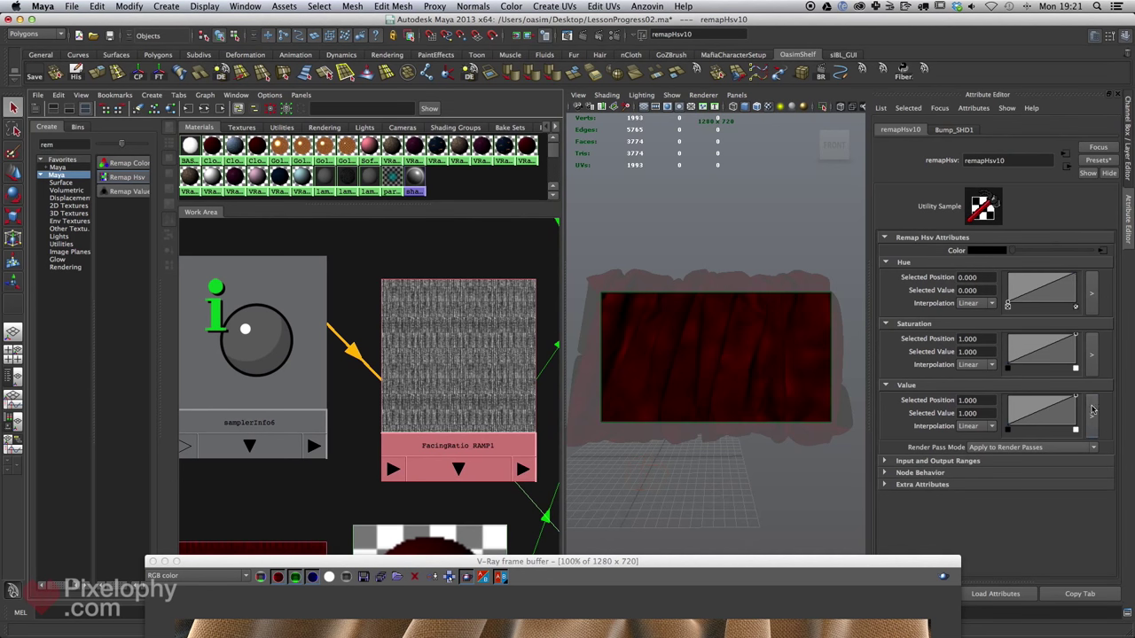
pyautogui.moveTo(1075, 399); pyautogui.dragTo(1082, 422)
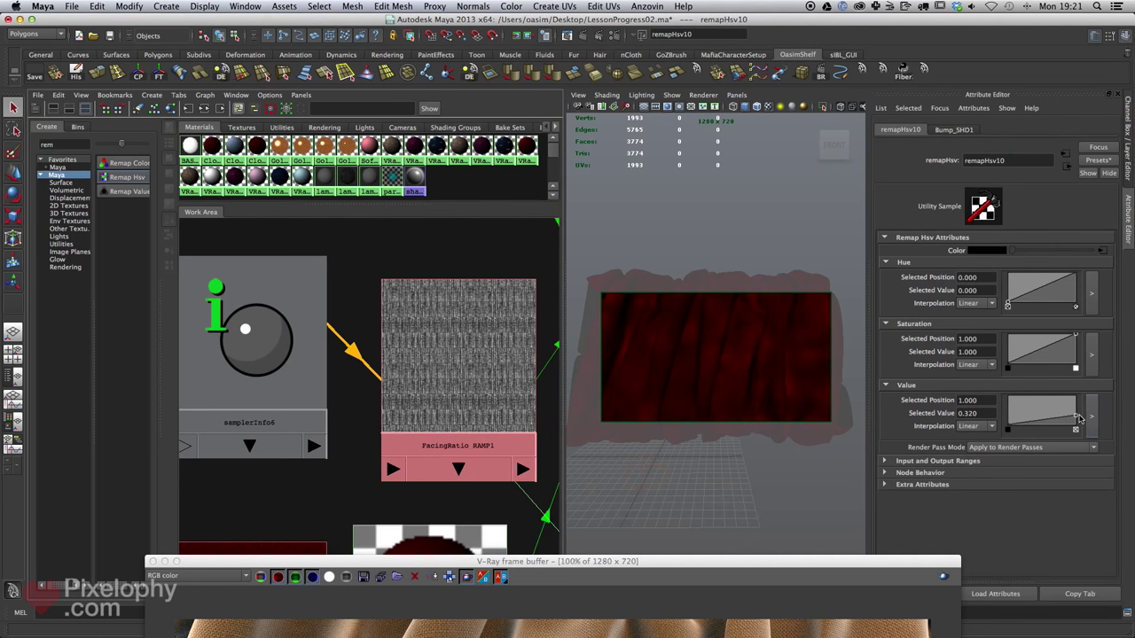
pyautogui.moveTo(1076, 420); pyautogui.dragTo(1081, 424)
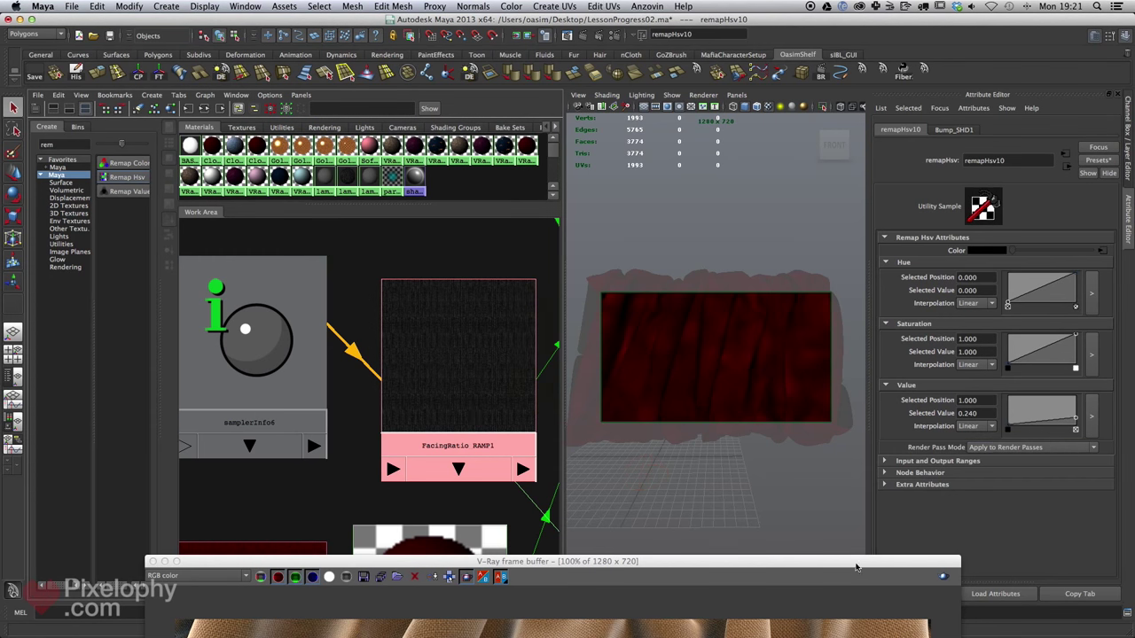
pyautogui.moveTo(856, 567); pyautogui.dragTo(872, 198)
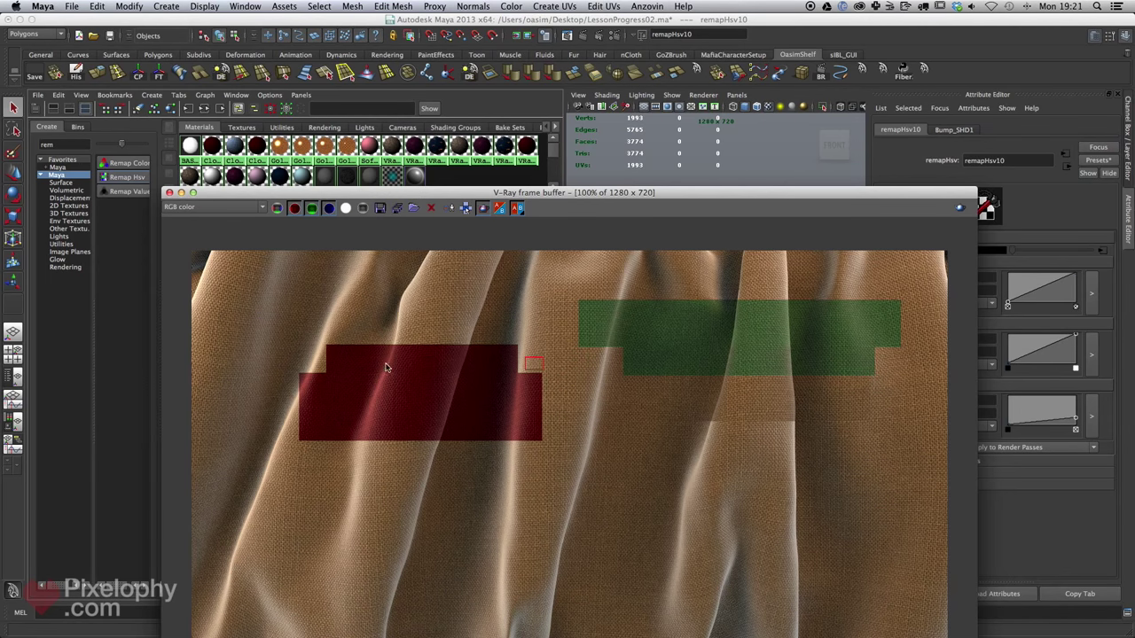
pyautogui.moveTo(720, 197); pyautogui.dragTo(688, 420)
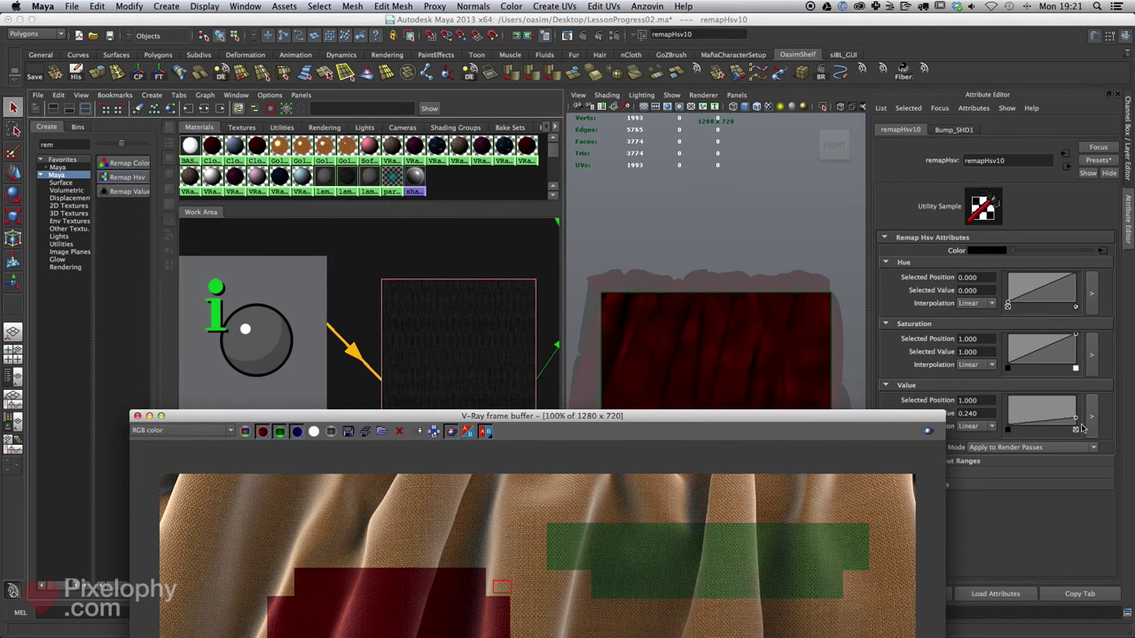
pyautogui.moveTo(1077, 419); pyautogui.dragTo(1078, 415)
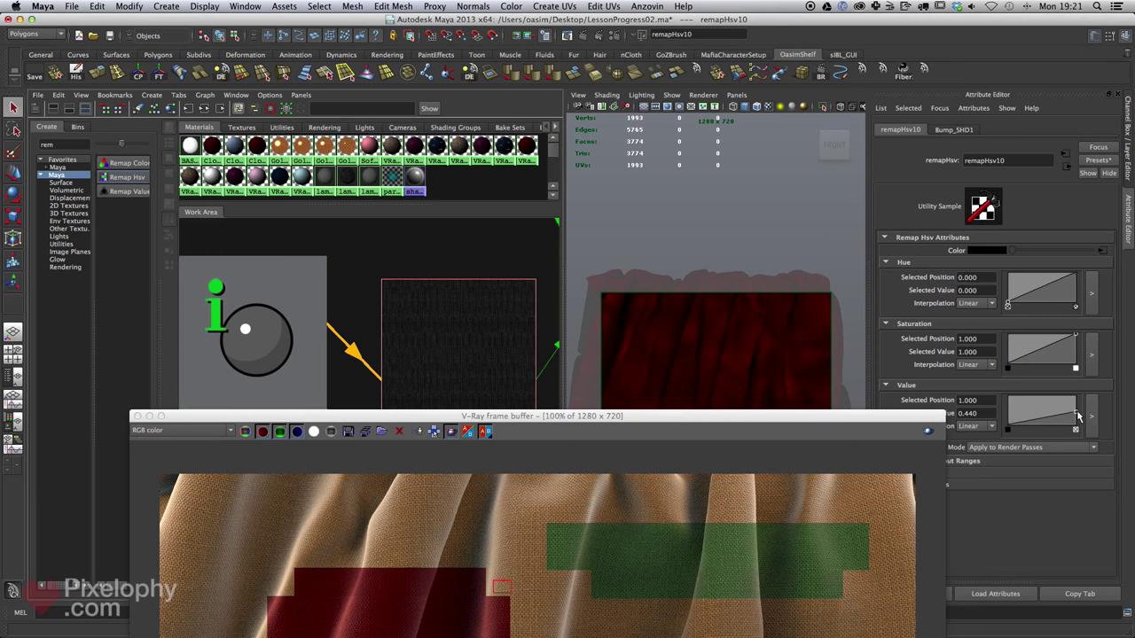
pyautogui.moveTo(777, 416); pyautogui.dragTo(801, 49)
pyautogui.click(475, 68)
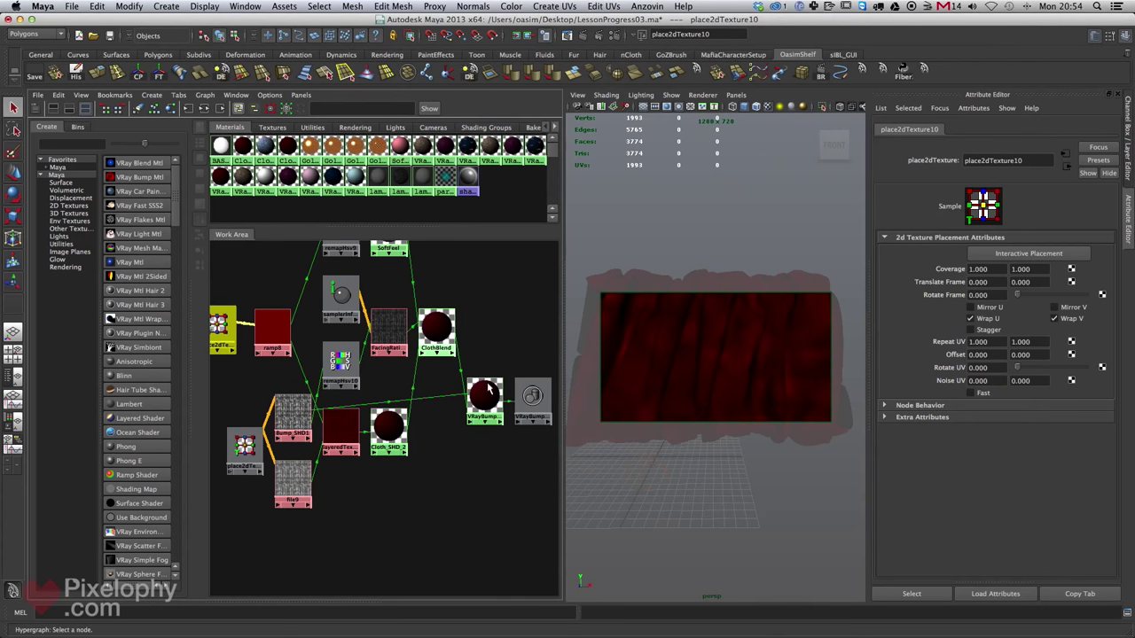
# - Tidy the shading network by lining up VRayBumpMtl4 with ClothBlend and shifting ramp8, Bump_SHD1, file9 and both placement nodes into clearer positions
pyautogui.click(525, 345)
pyautogui.click(474, 401)
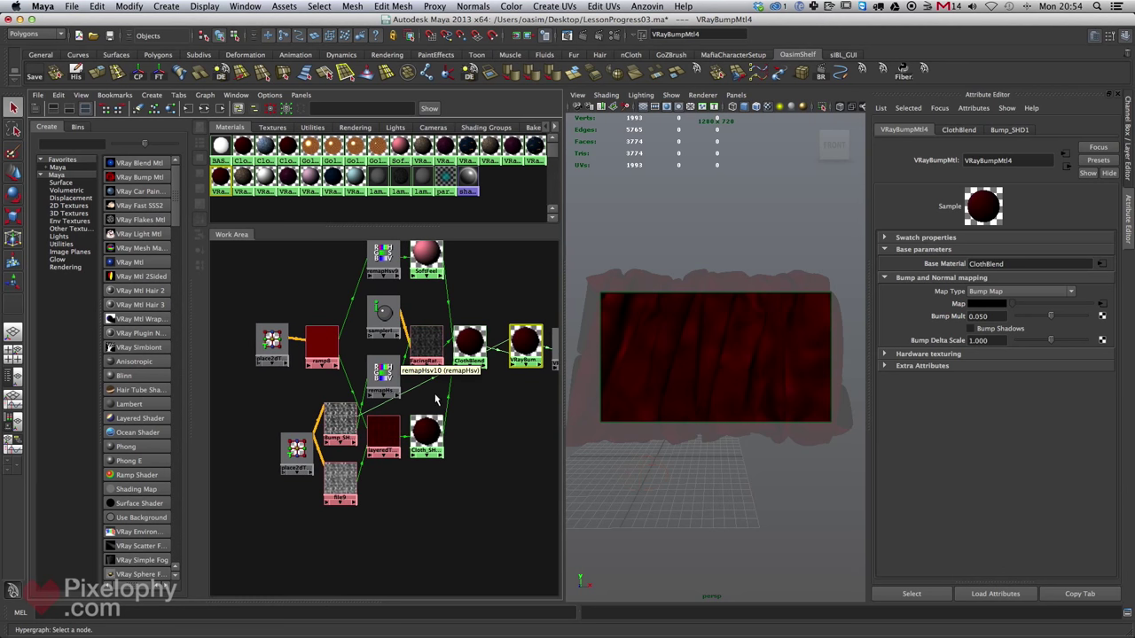
pyautogui.click(272, 365)
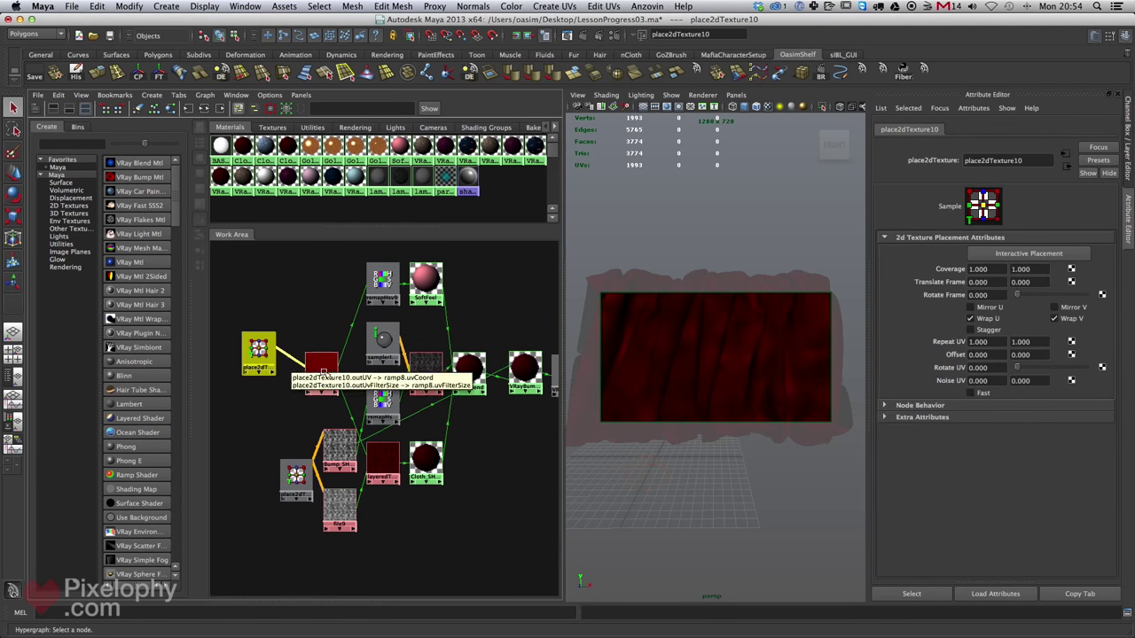
pyautogui.click(307, 344)
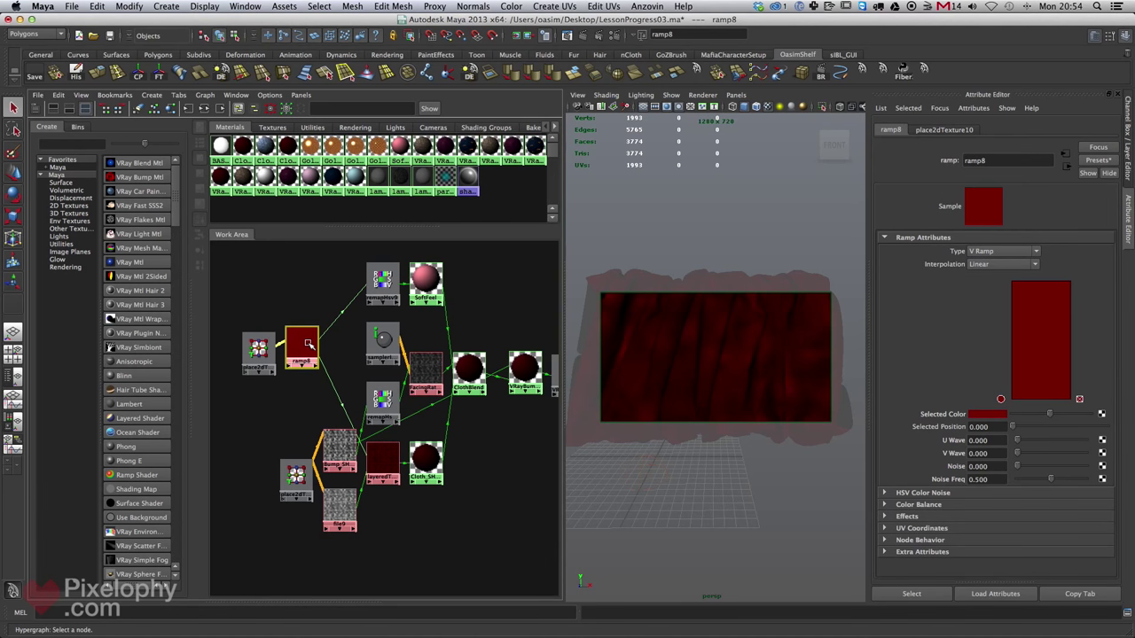
pyautogui.moveTo(311, 342); pyautogui.dragTo(251, 337)
pyautogui.click(309, 352)
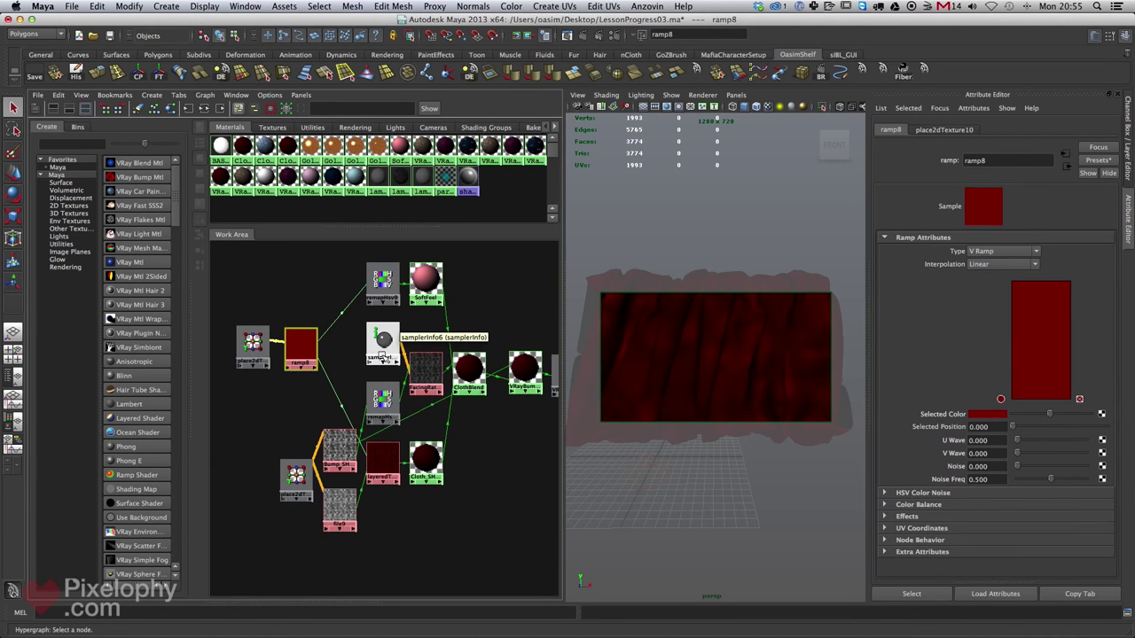
pyautogui.moveTo(296, 481); pyautogui.dragTo(273, 478)
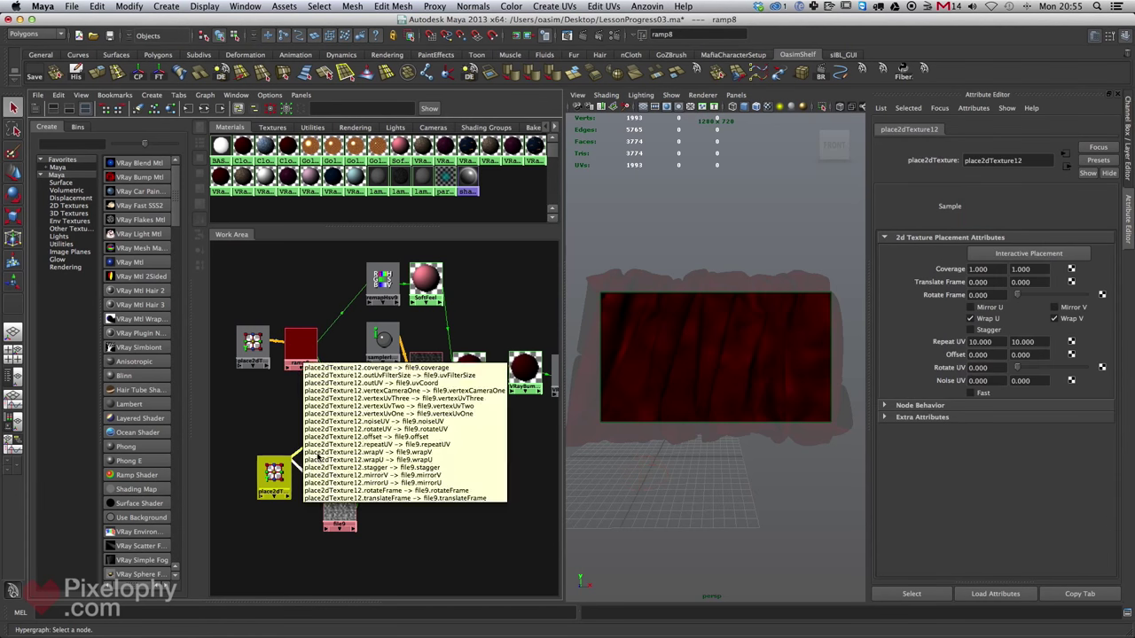
pyautogui.click(325, 448)
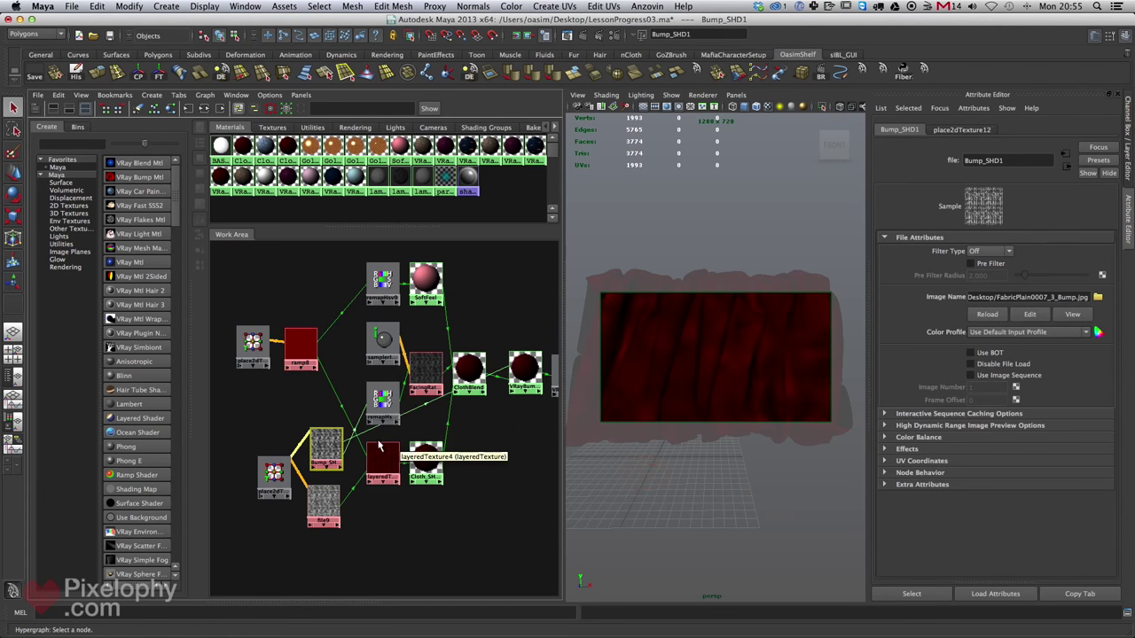
# - Change the ramp8 color to a light brown with hue 29.745, saturation 0.494 and value 0.658
pyautogui.click(298, 354)
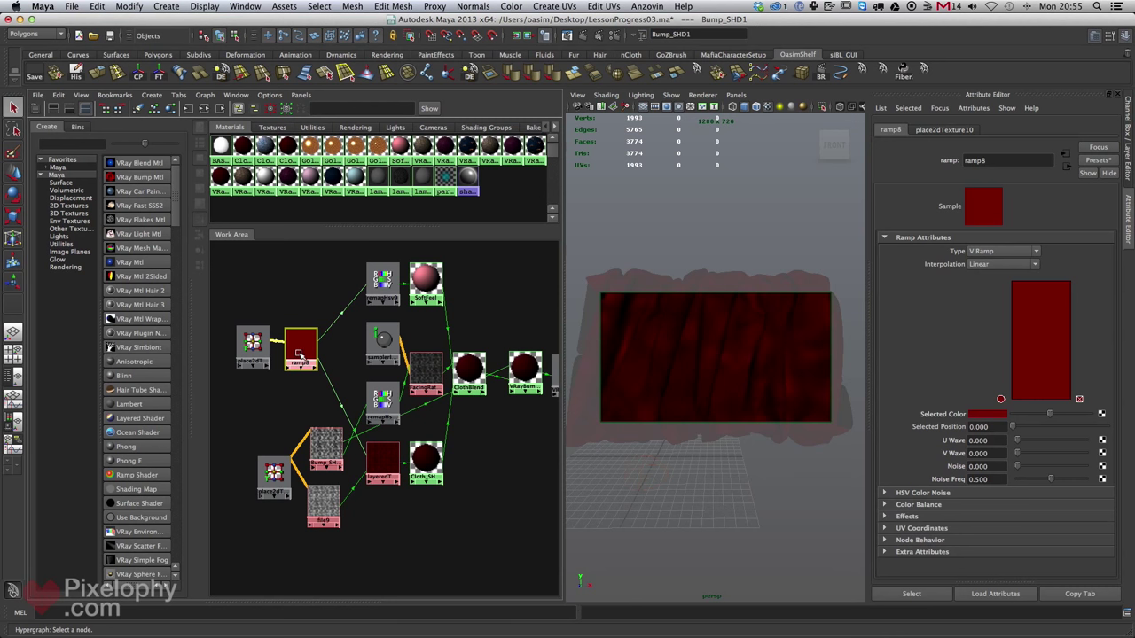
pyautogui.click(994, 414)
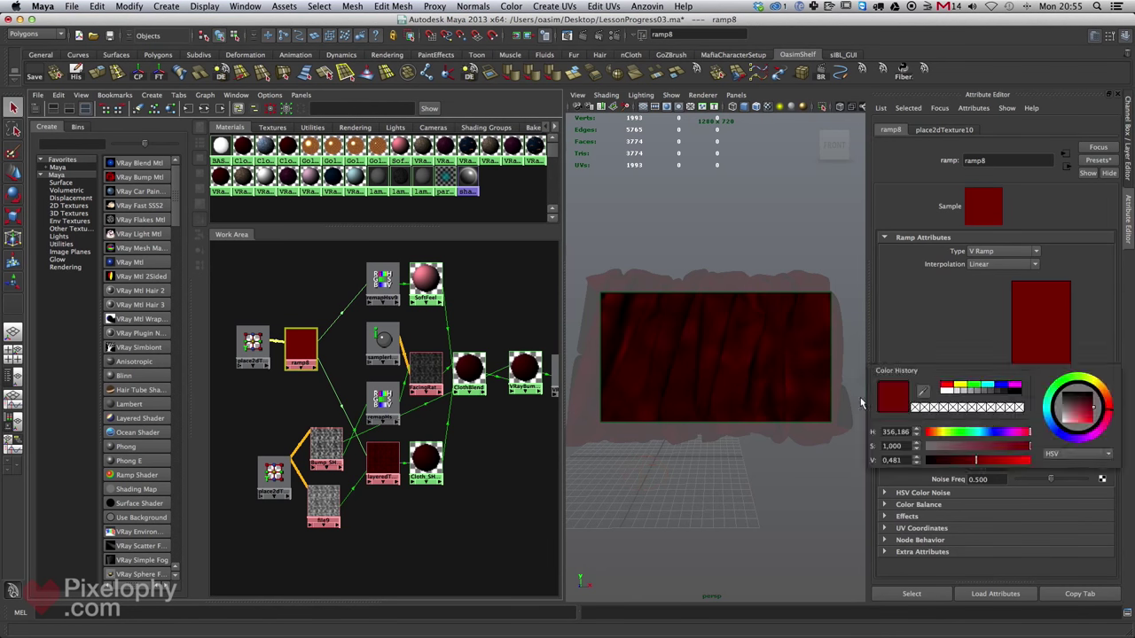
pyautogui.click(993, 416)
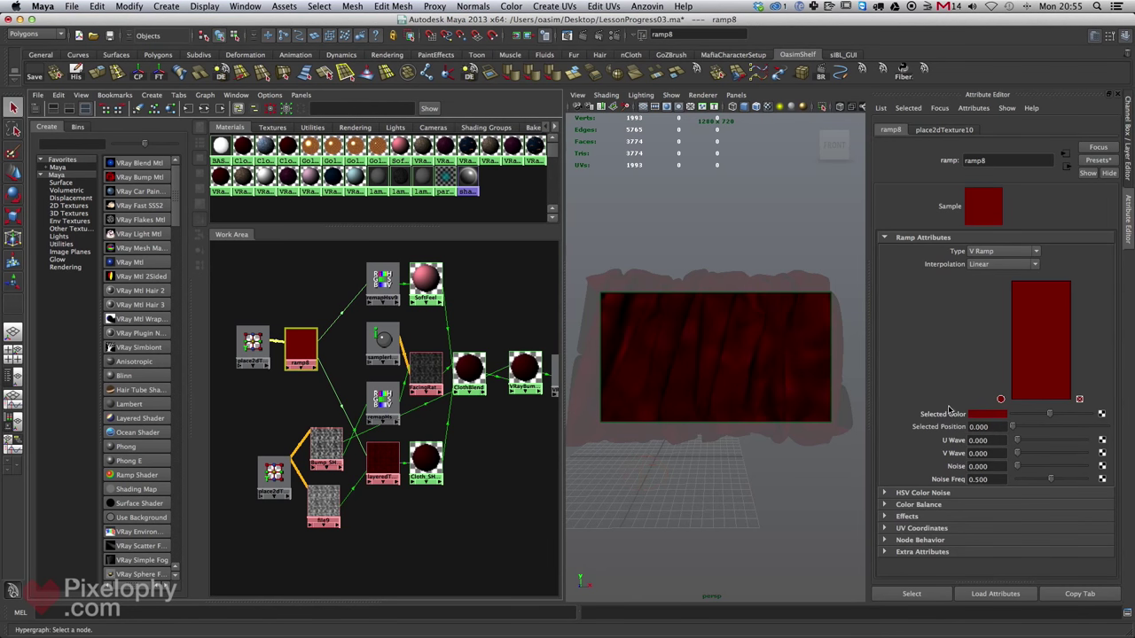
pyautogui.click(982, 415)
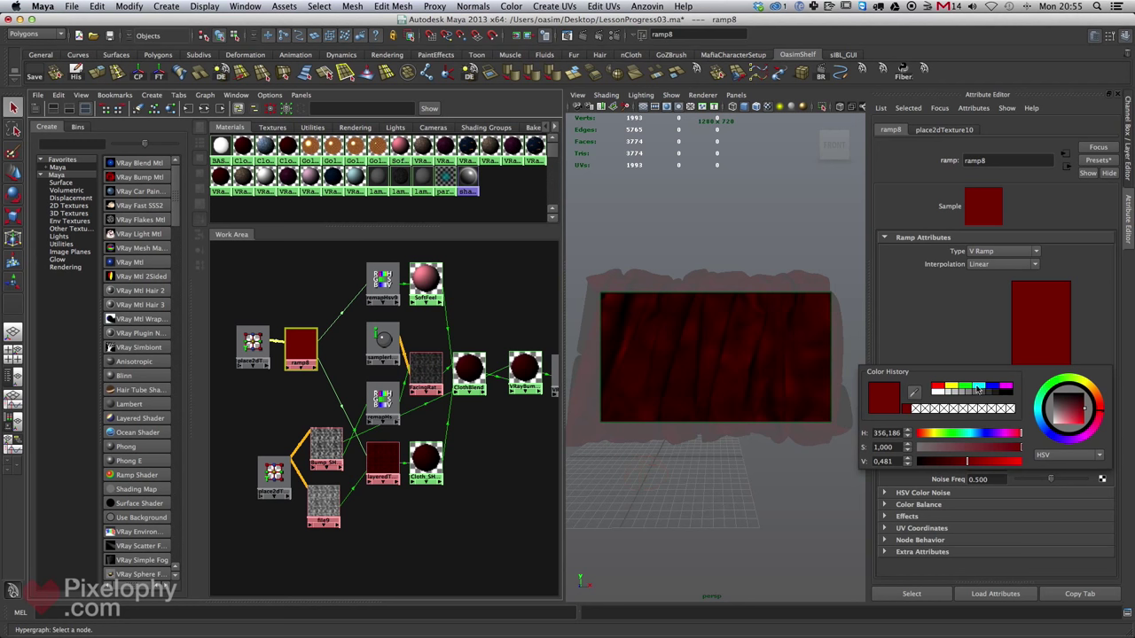
pyautogui.doubleClick(980, 414)
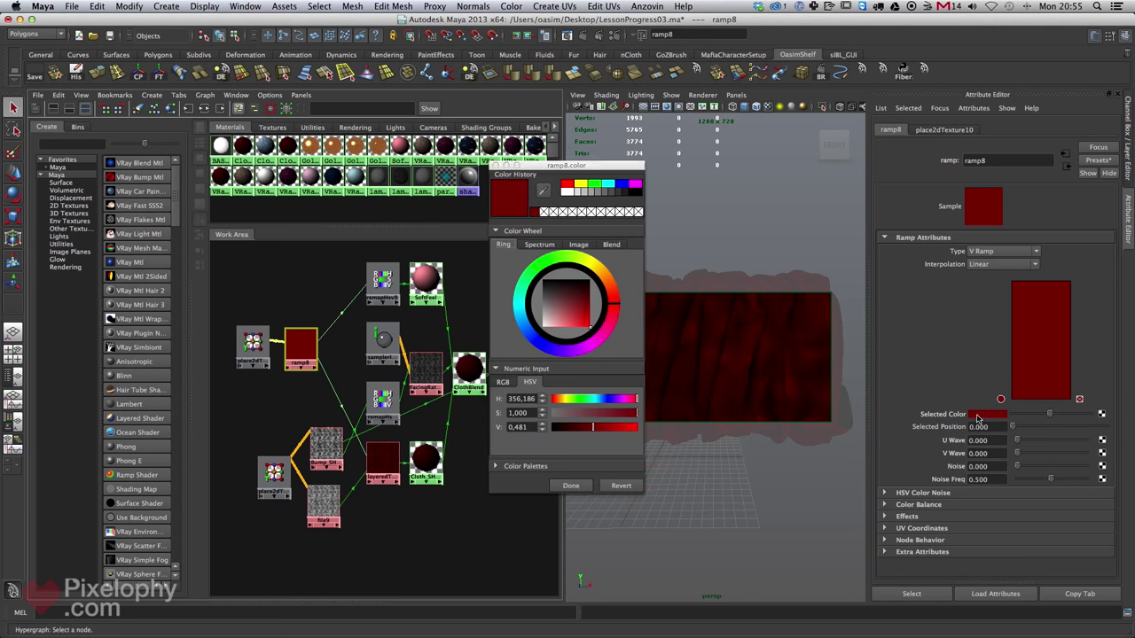
pyautogui.click(602, 283)
pyautogui.moveTo(576, 306); pyautogui.dragTo(565, 315)
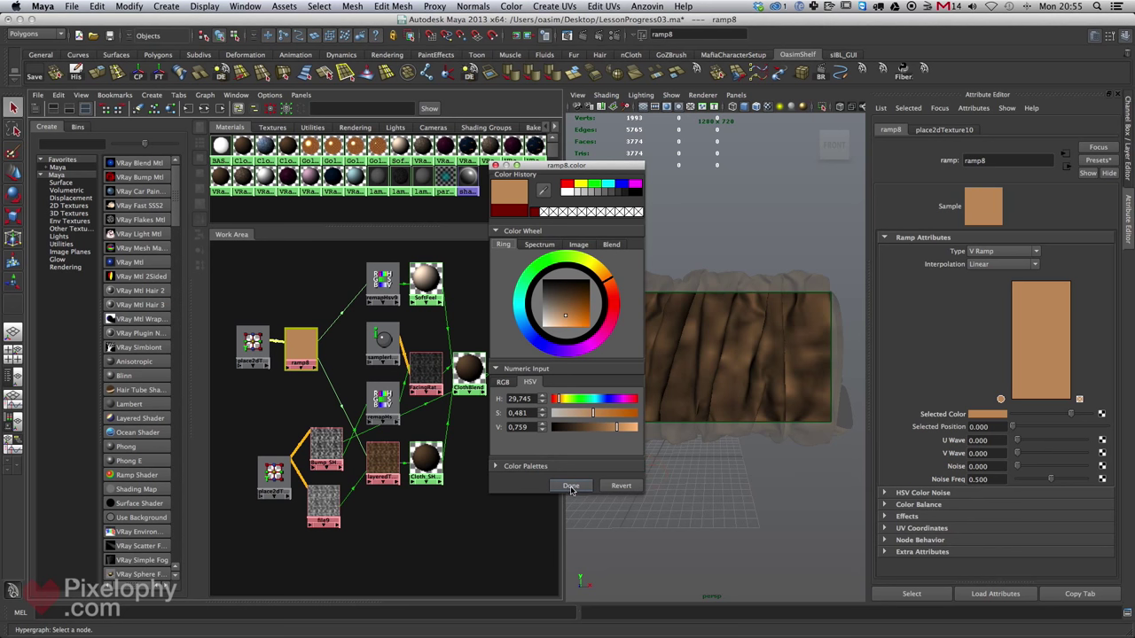
pyautogui.moveTo(566, 319)
pyautogui.mouseDown()
pyautogui.moveTo(572, 307)
pyautogui.moveTo(560, 317)
pyautogui.mouseUp()
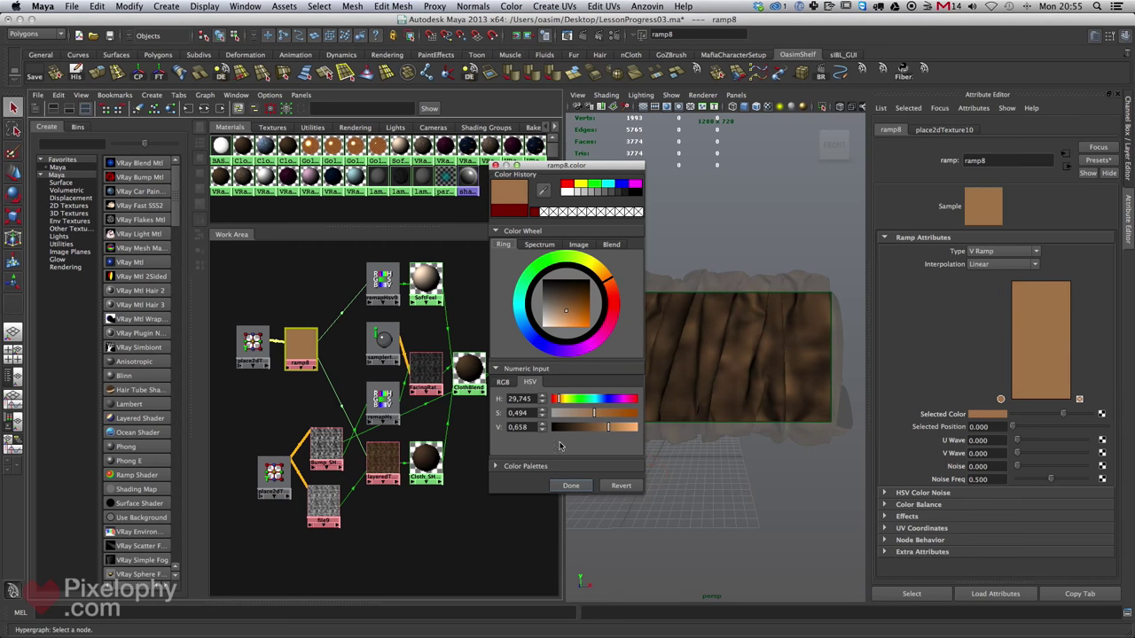
pyautogui.click(570, 485)
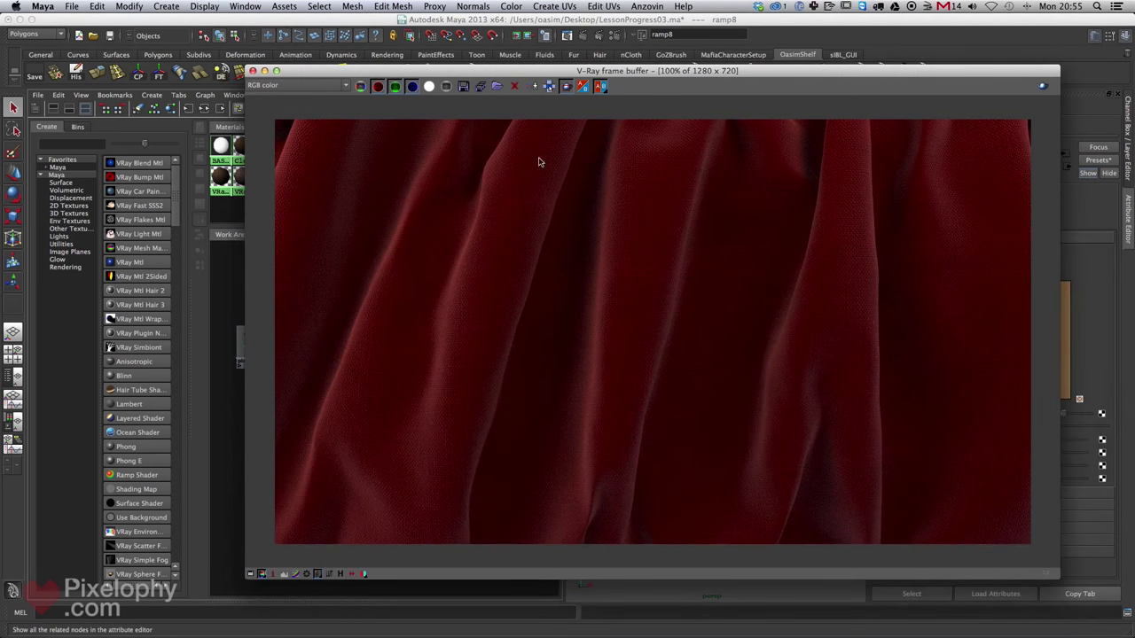
# - Render a wide region across the upper-left folds of the red cloth, move the frame buffer aside and reselect ramp8
pyautogui.moveTo(634, 162); pyautogui.dragTo(350, 211)
pyautogui.click(1042, 87)
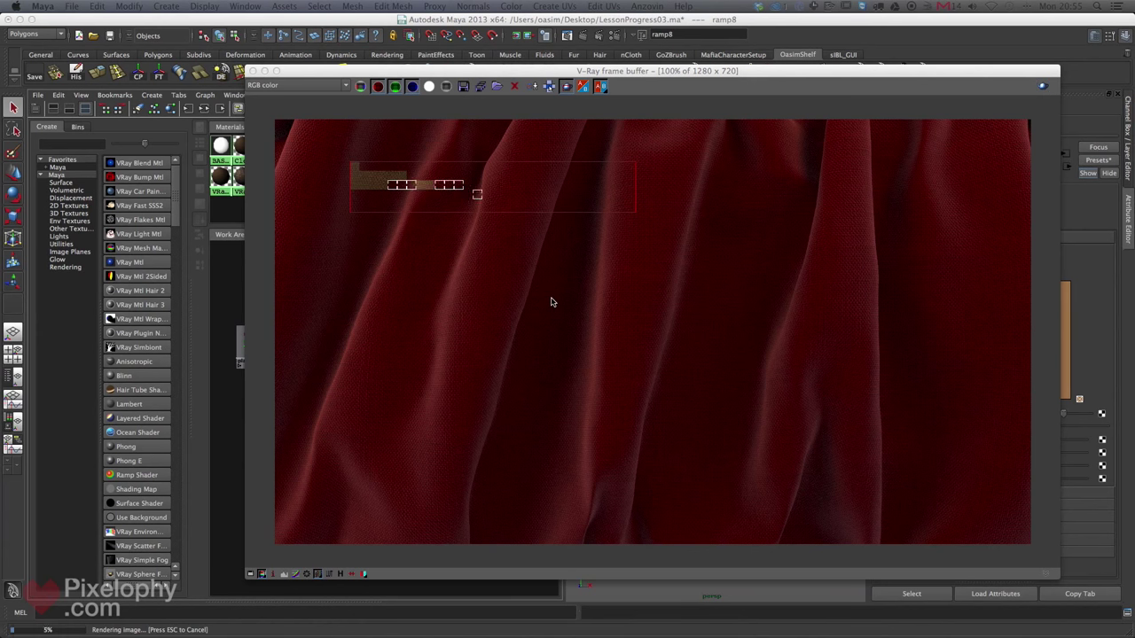
pyautogui.moveTo(636, 74); pyautogui.dragTo(1133, 99)
pyautogui.click(295, 351)
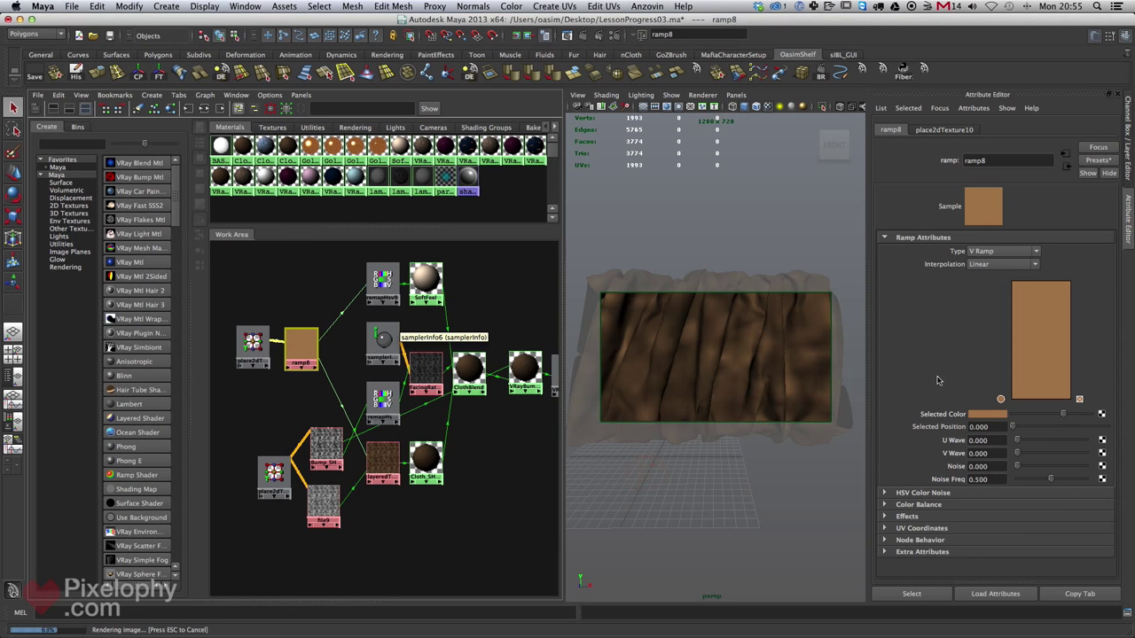
# - Change the ramp8 color to a saturated green with hue 82.667 and saturation 0.881
pyautogui.click(991, 415)
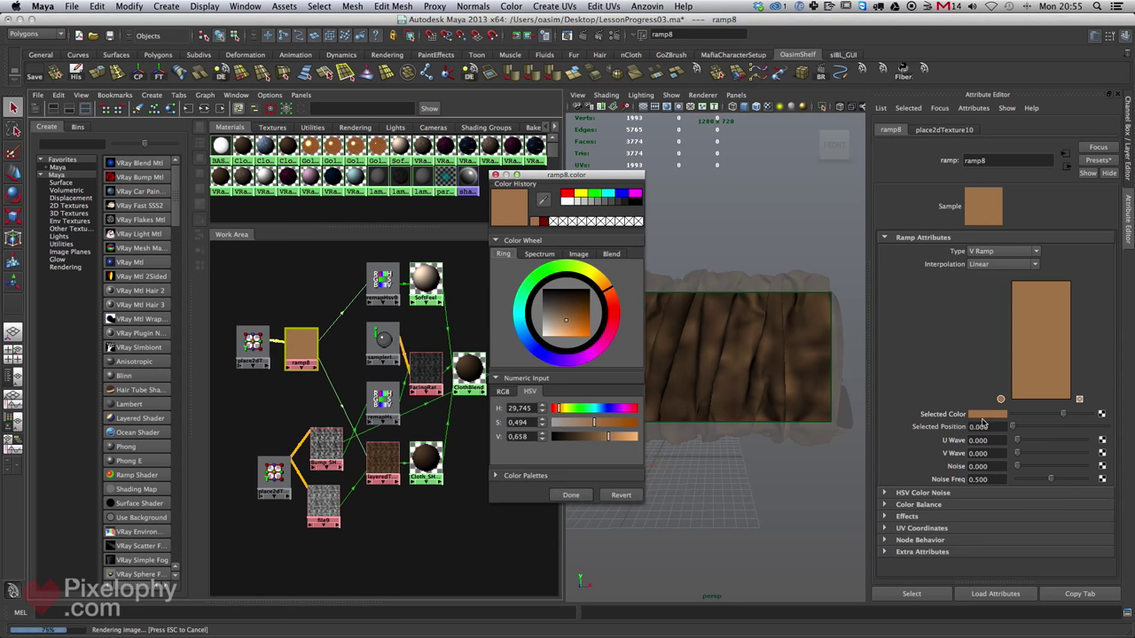
pyautogui.click(585, 271)
pyautogui.moveTo(575, 309); pyautogui.dragTo(583, 323)
pyautogui.moveTo(567, 410)
pyautogui.mouseDown()
pyautogui.moveTo(627, 425)
pyautogui.moveTo(606, 437)
pyautogui.mouseUp()
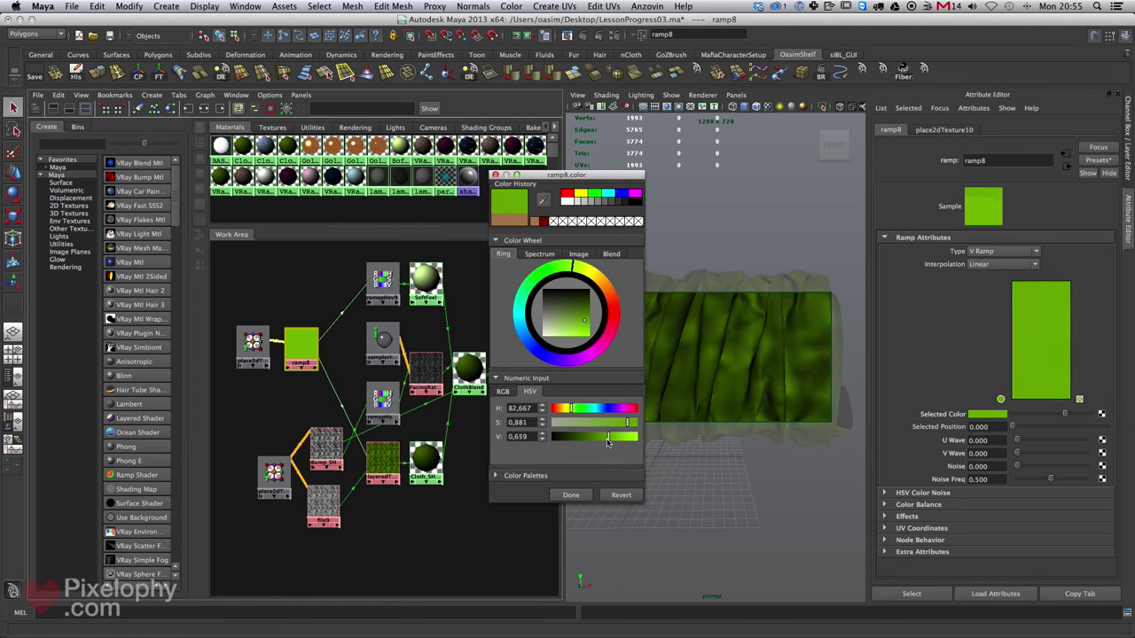
pyautogui.click(583, 494)
# - Render a wide, thin region just below the brown test strip in the V-Ray frame buffer
pyautogui.moveTo(1134, 96); pyautogui.dragTo(717, 80)
pyautogui.moveTo(633, 207); pyautogui.dragTo(317, 242)
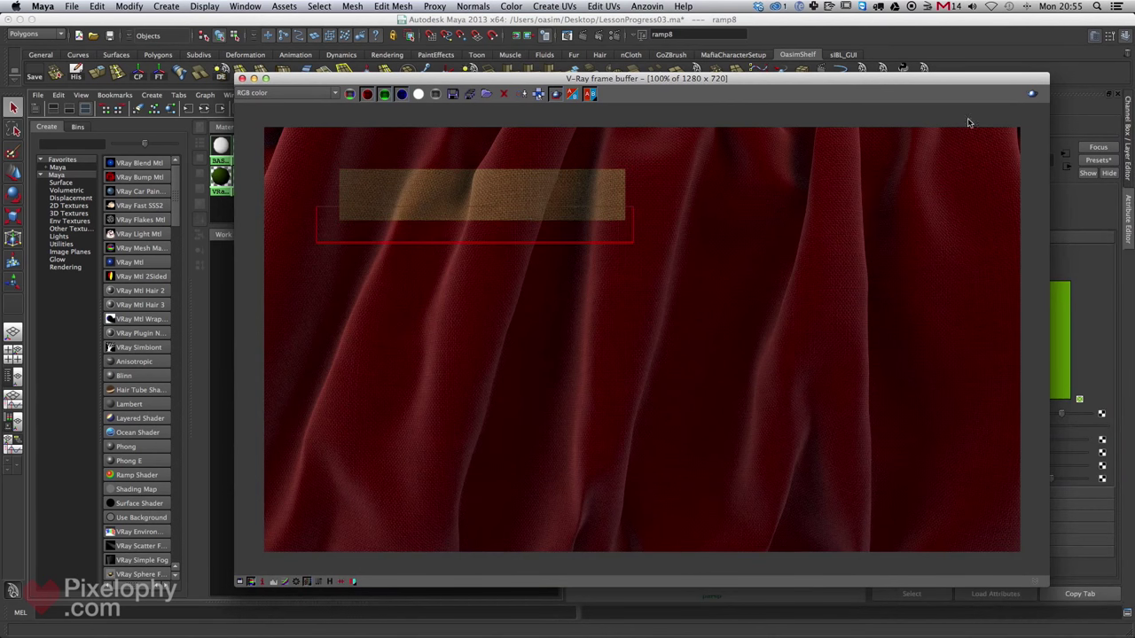
pyautogui.click(1031, 94)
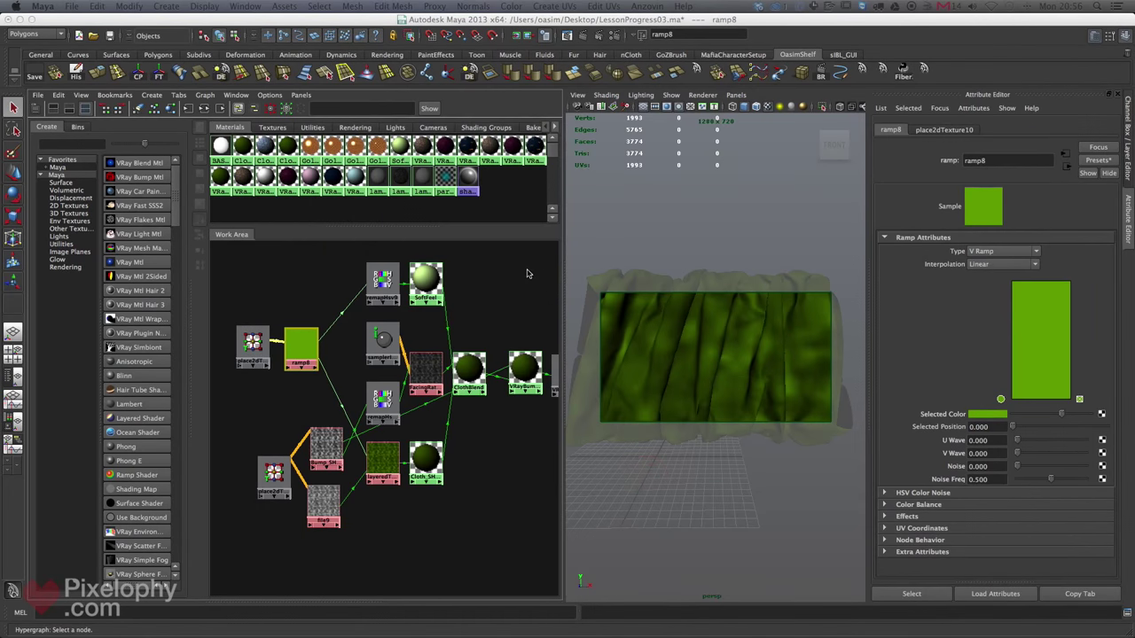
# - Change the ramp8 color to a dark burgundy with hue 338.199, saturation 0.867 and value 0.296
pyautogui.click(303, 343)
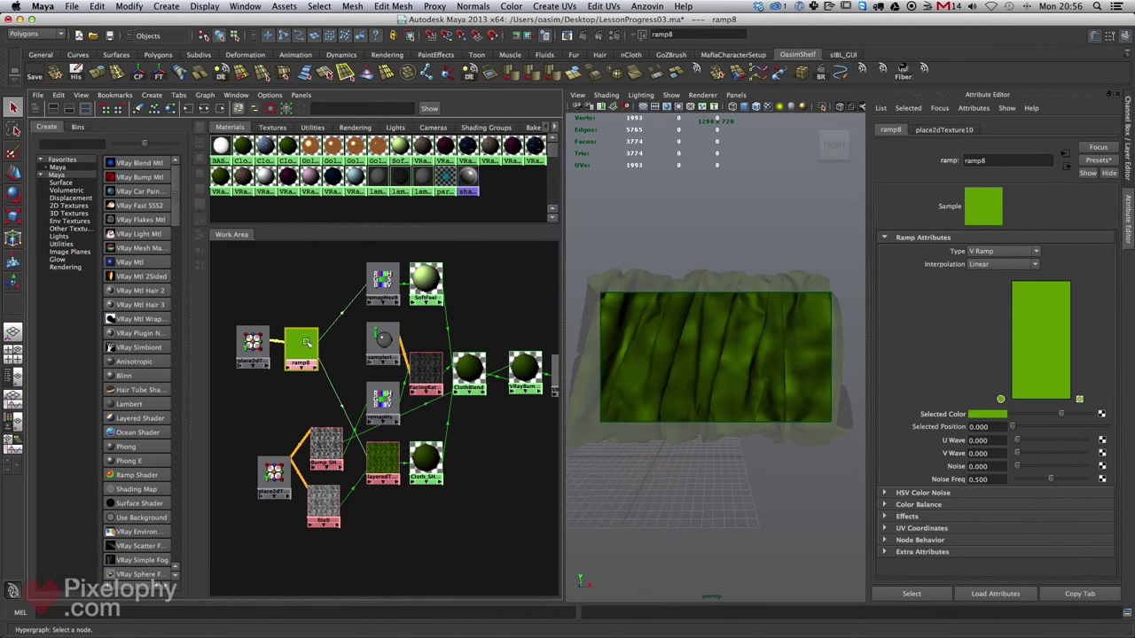
pyautogui.click(986, 413)
pyautogui.click(611, 342)
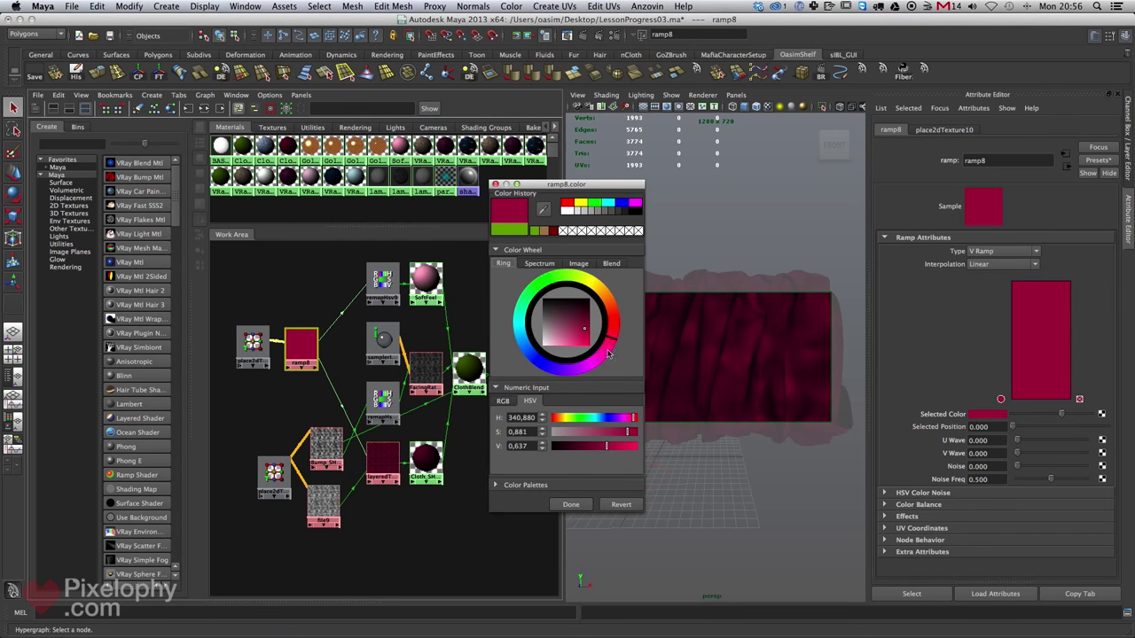
pyautogui.moveTo(626, 433)
pyautogui.mouseDown()
pyautogui.moveTo(635, 435)
pyautogui.moveTo(588, 447)
pyautogui.moveTo(625, 431)
pyautogui.mouseUp()
pyautogui.click(578, 450)
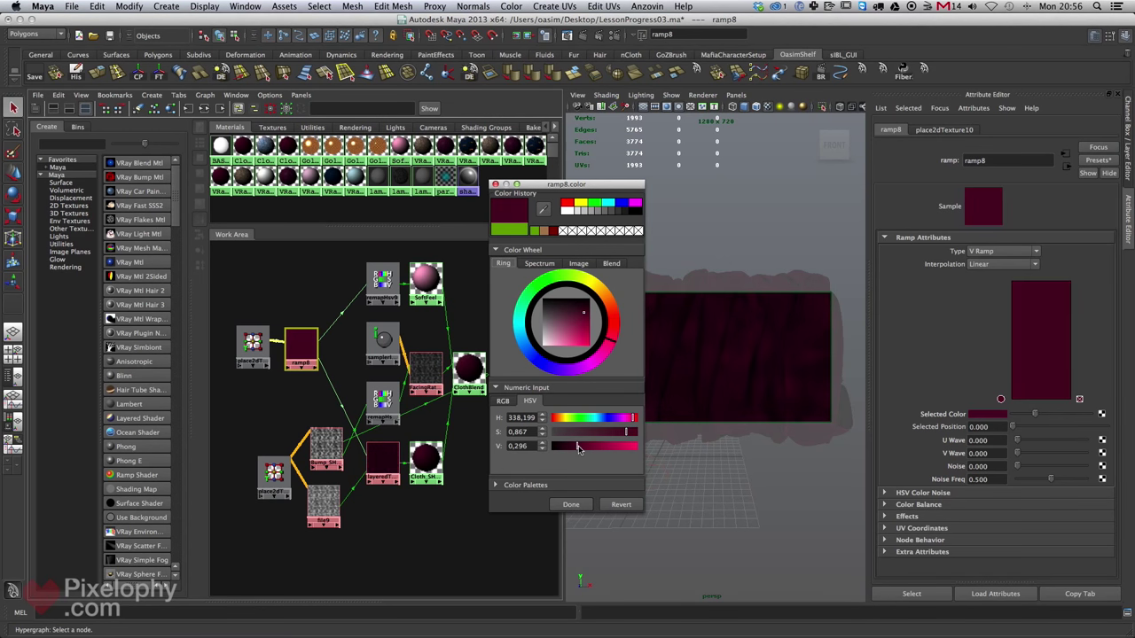
pyautogui.click(570, 504)
# - Give the Cloth_SHD_2 material a white Reflection Color and set its Reflection Glossiness to 0.7
pyautogui.keyDown('alt'); pyautogui.moveTo(422, 470); pyautogui.dragTo(416, 429, button='middle'); pyautogui.keyUp('alt')
pyautogui.click(420, 418)
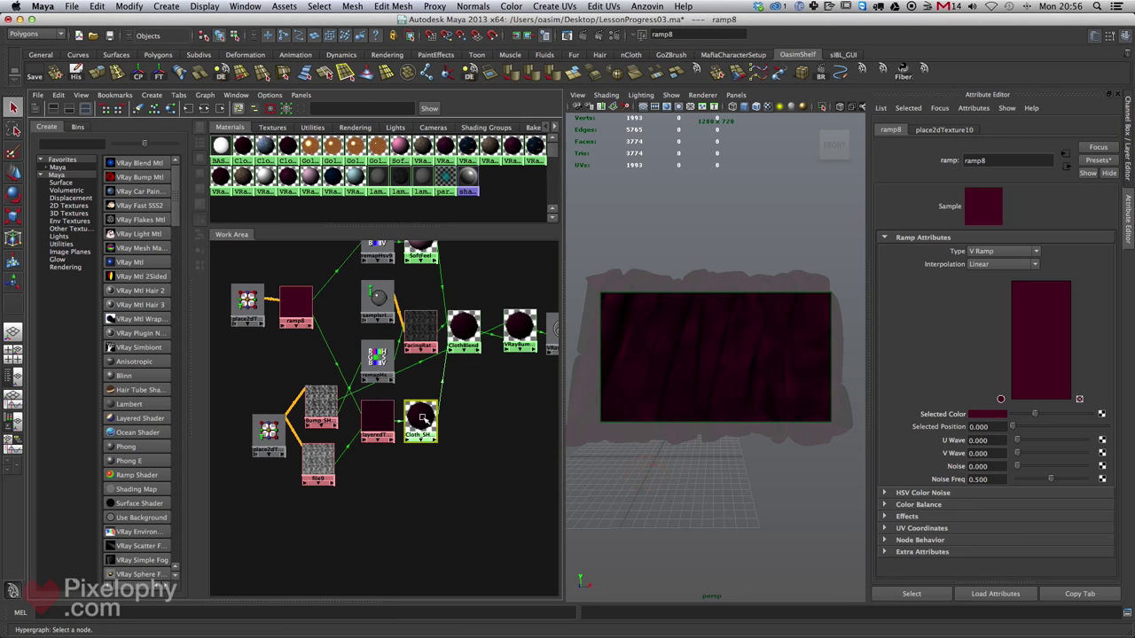
pyautogui.click(473, 334)
pyautogui.click(424, 414)
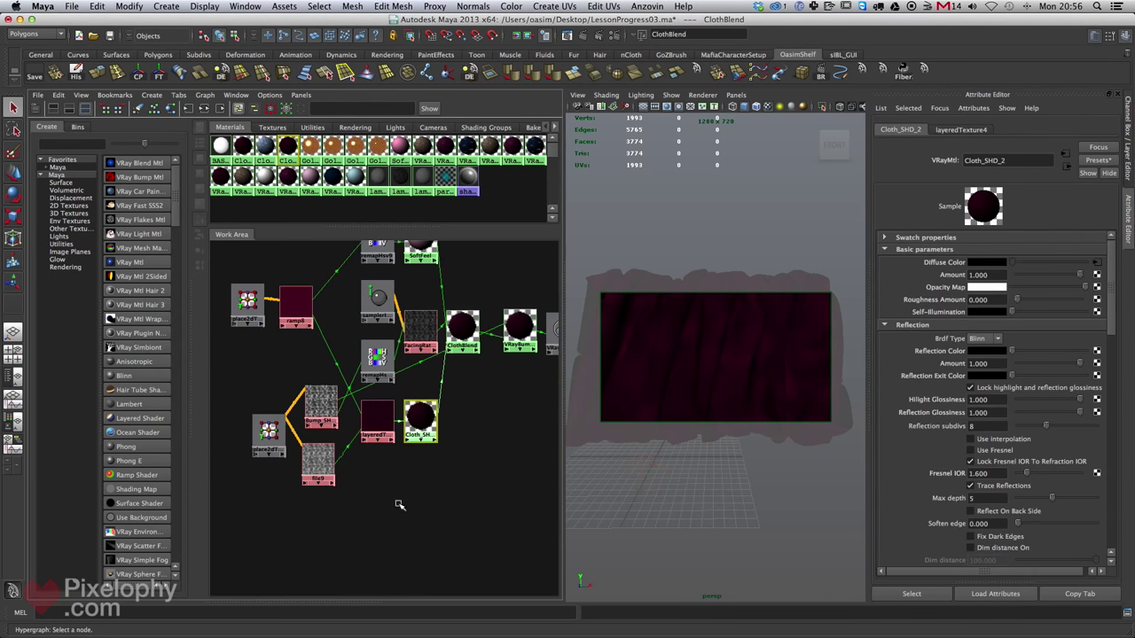
pyautogui.moveTo(1016, 352); pyautogui.dragTo(1085, 352)
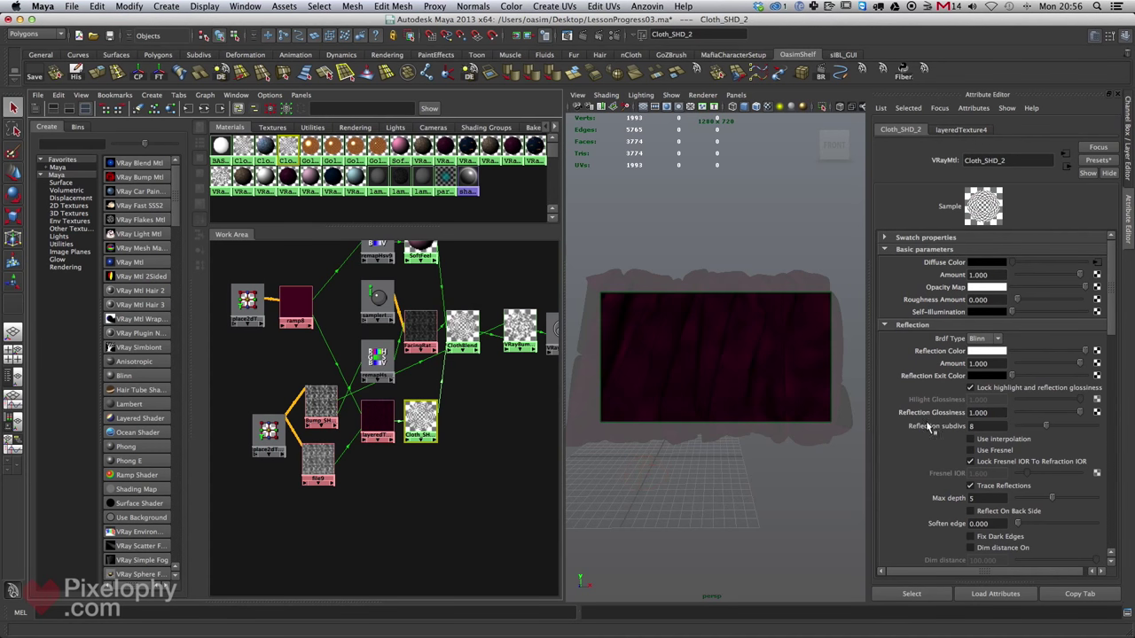
pyautogui.moveTo(1004, 412); pyautogui.dragTo(913, 412)
pyautogui.write('.')
pyautogui.write('.7')
pyautogui.press('Return')
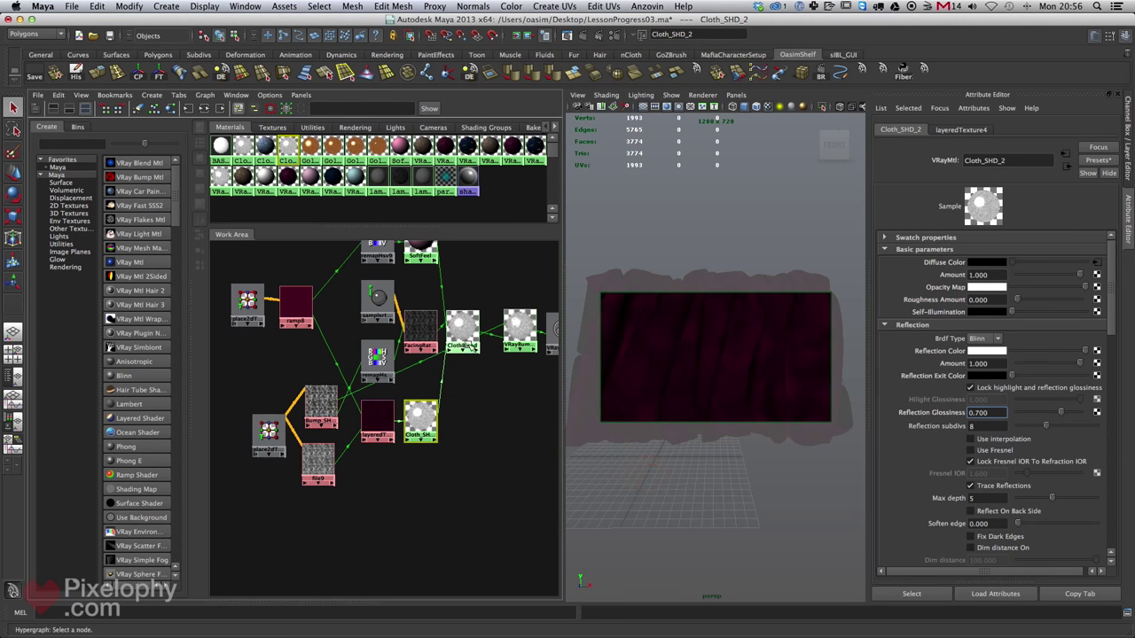
# - Enable Use Fresnel on Cloth_SHD_2 and unlock its Fresnel IOR from the refraction IOR
pyautogui.keyDown('alt'); pyautogui.moveTo(448, 450); pyautogui.dragTo(466, 468, button='middle'); pyautogui.keyUp('alt')
pyautogui.click(434, 431)
pyautogui.click(969, 449)
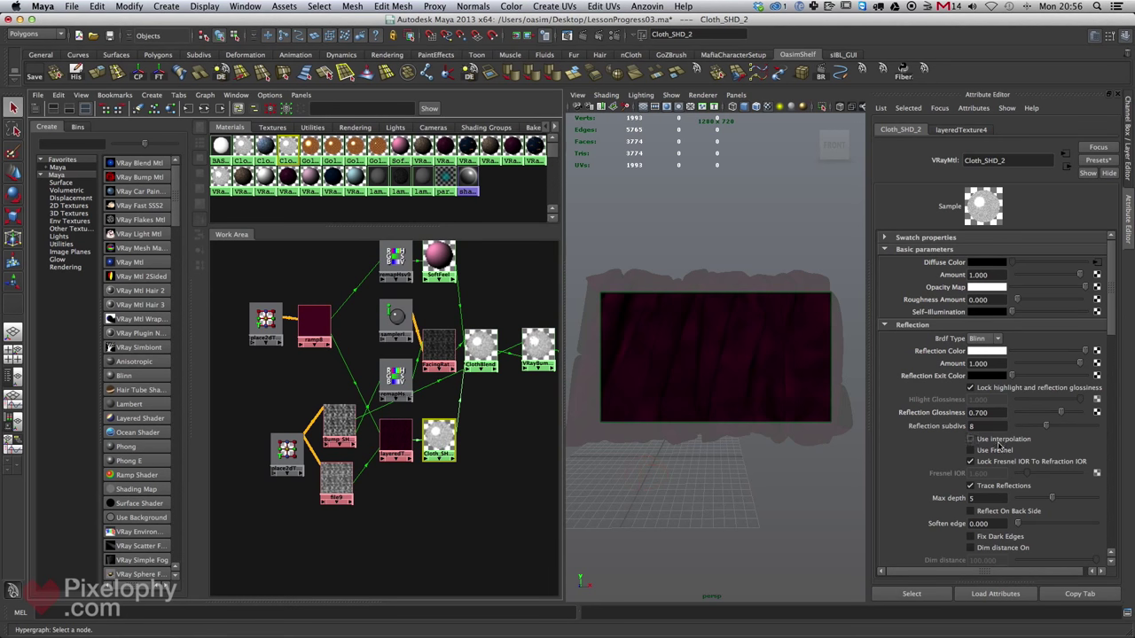
pyautogui.click(975, 462)
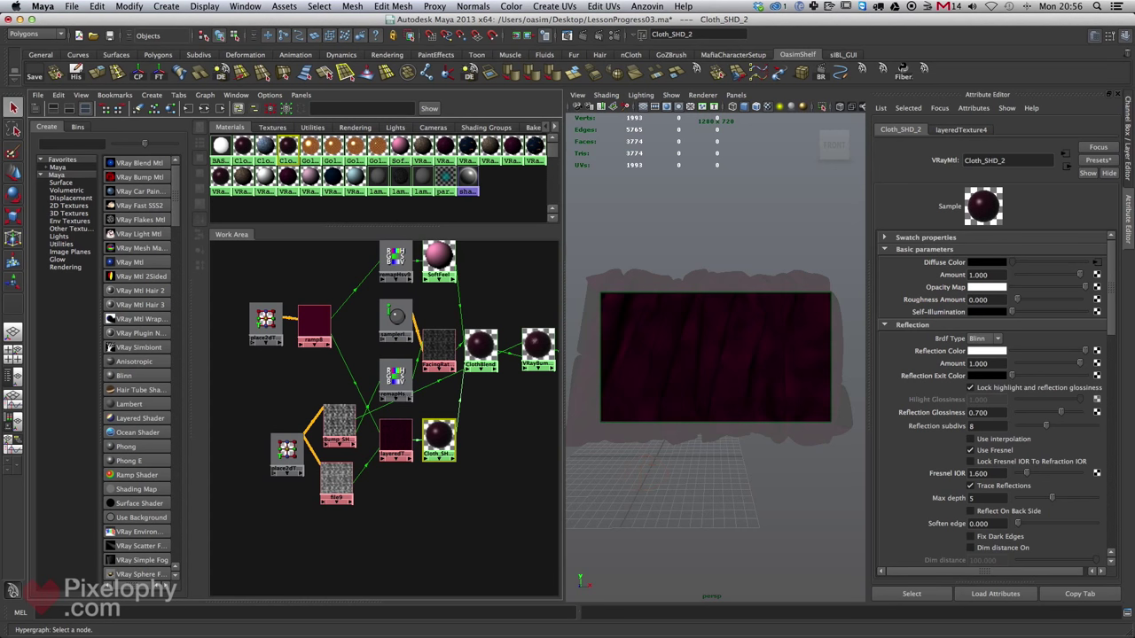
# - Set Repeat UV to 15 by 15 on place2dTexture12, the placement node shared by Bump_SHD1 and file9
pyautogui.scroll(2, 362, 390)
pyautogui.click(298, 476)
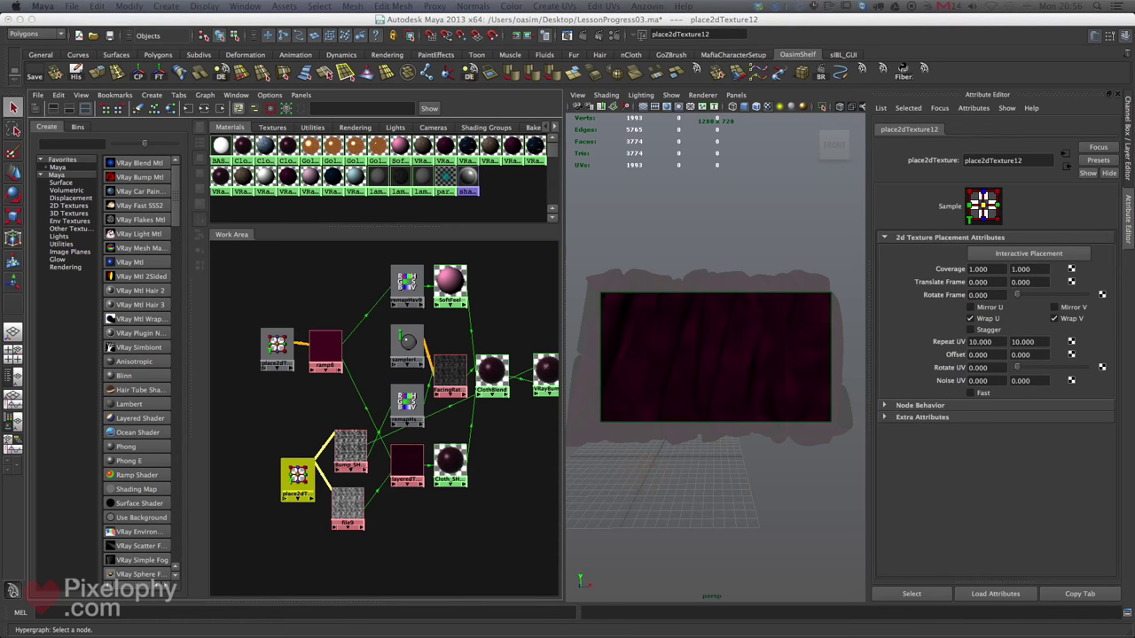
pyautogui.moveTo(1133, 133); pyautogui.dragTo(540, 73)
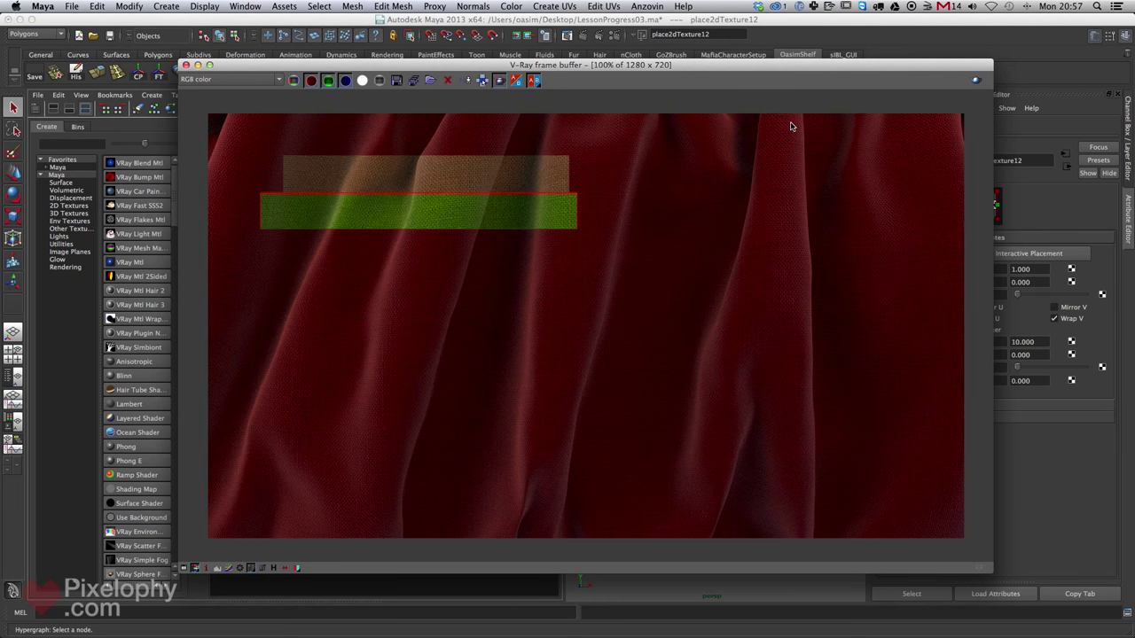
pyautogui.moveTo(743, 63); pyautogui.dragTo(1070, 79)
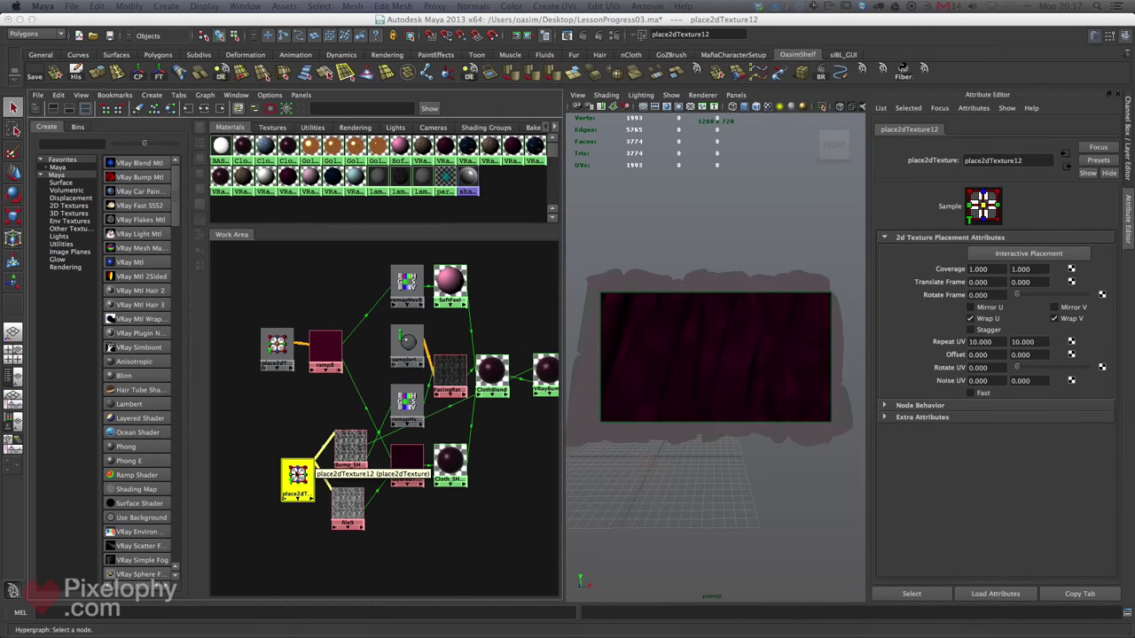
pyautogui.click(970, 342)
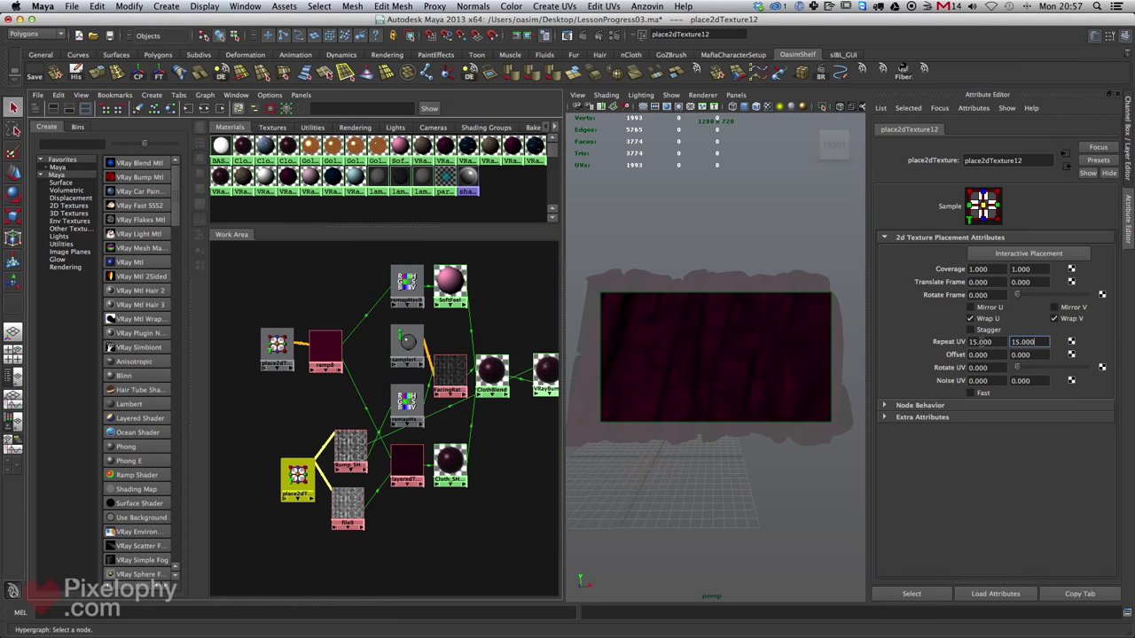
# - Rearrange place2dTexture12, Bump_SHD1 and file9 in the shading network, stacking both textures in one column with the placement node further from them
pyautogui.moveTo(298, 469); pyautogui.dragTo(251, 467)
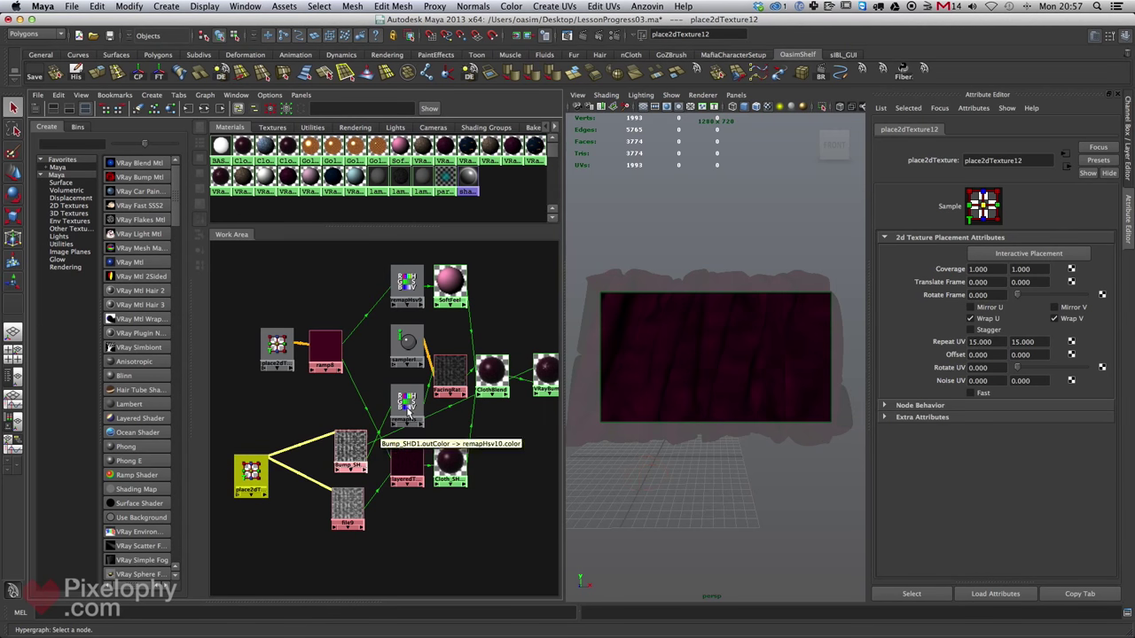
pyautogui.click(449, 375)
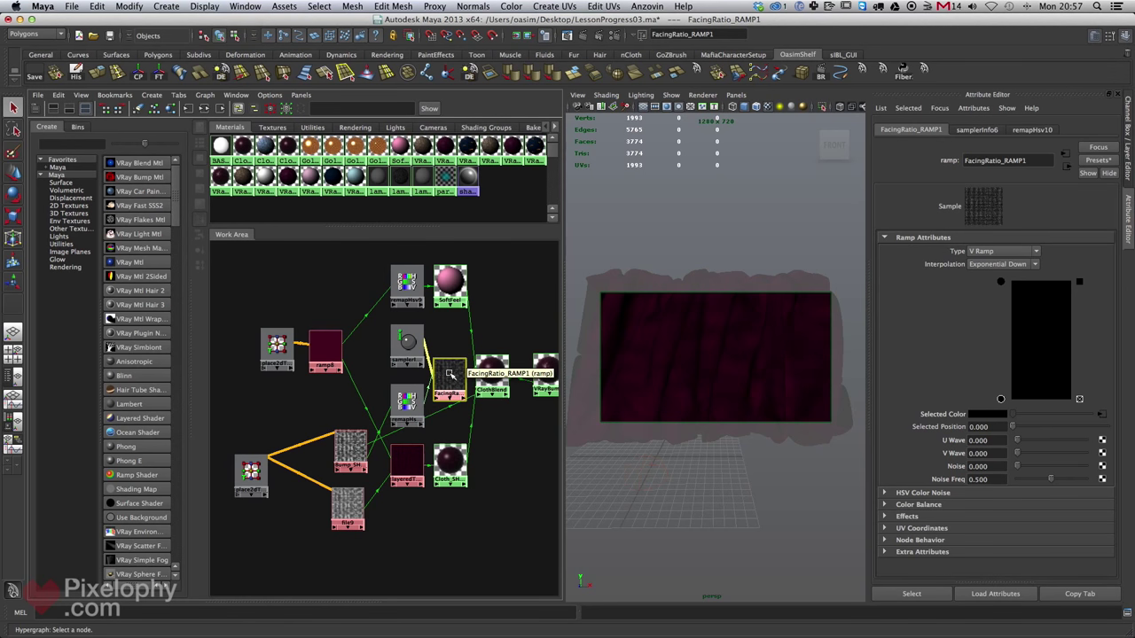
pyautogui.moveTo(350, 451); pyautogui.dragTo(343, 439)
pyautogui.moveTo(348, 515); pyautogui.dragTo(342, 510)
pyautogui.moveTo(343, 443); pyautogui.dragTo(339, 444)
pyautogui.moveTo(345, 493); pyautogui.dragTo(340, 503)
pyautogui.moveTo(340, 440); pyautogui.dragTo(339, 436)
pyautogui.moveTo(338, 502); pyautogui.dragTo(340, 497)
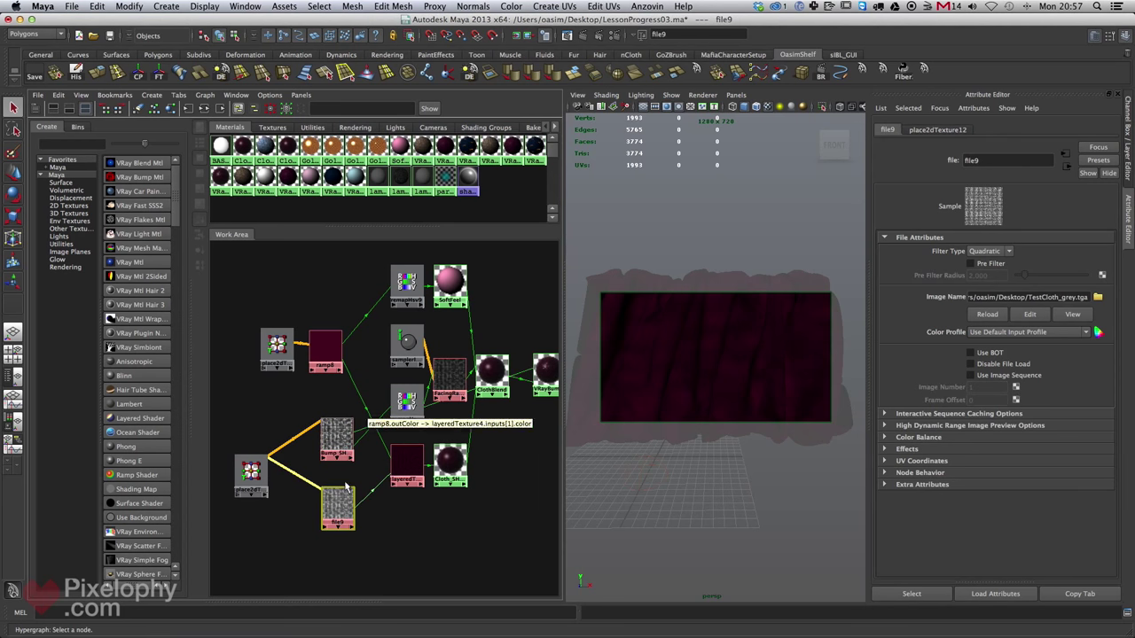
pyautogui.moveTo(339, 440); pyautogui.dragTo(339, 436)
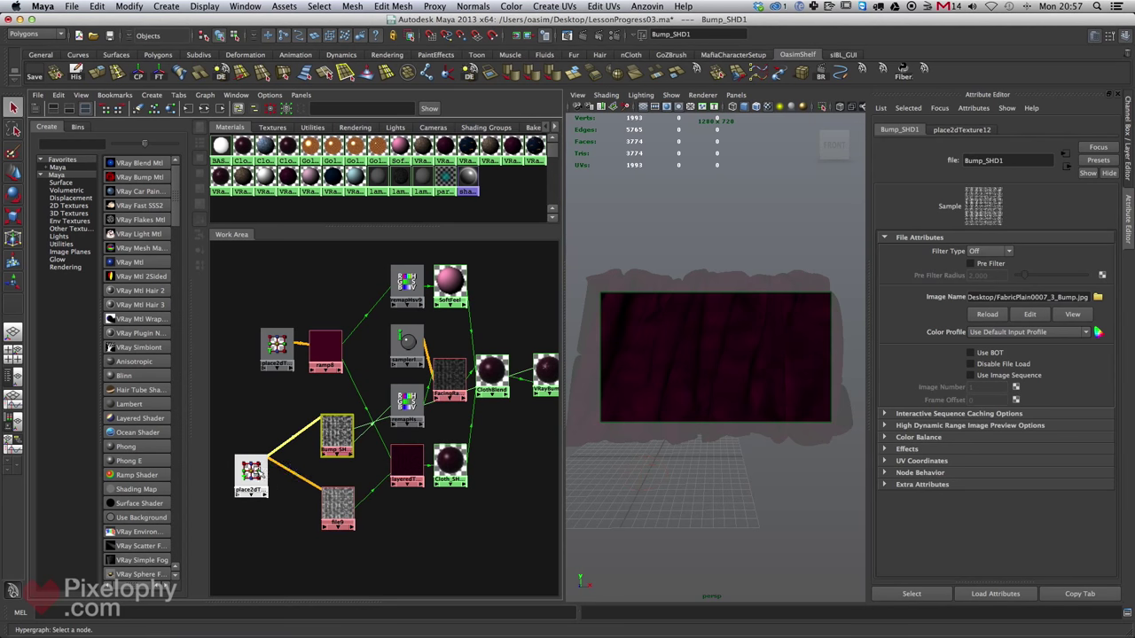
pyautogui.moveTo(250, 474); pyautogui.dragTo(257, 475)
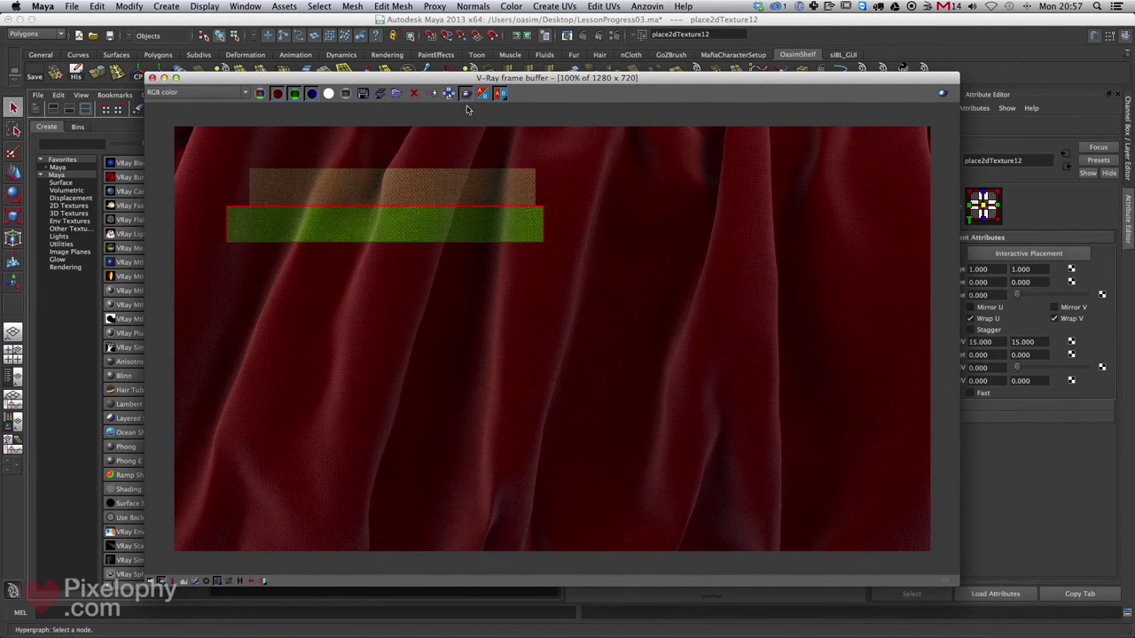
# - Render a new region across the right-central folds of the cloth and move the frame buffer aside
pyautogui.moveTo(835, 238); pyautogui.dragTo(570, 324)
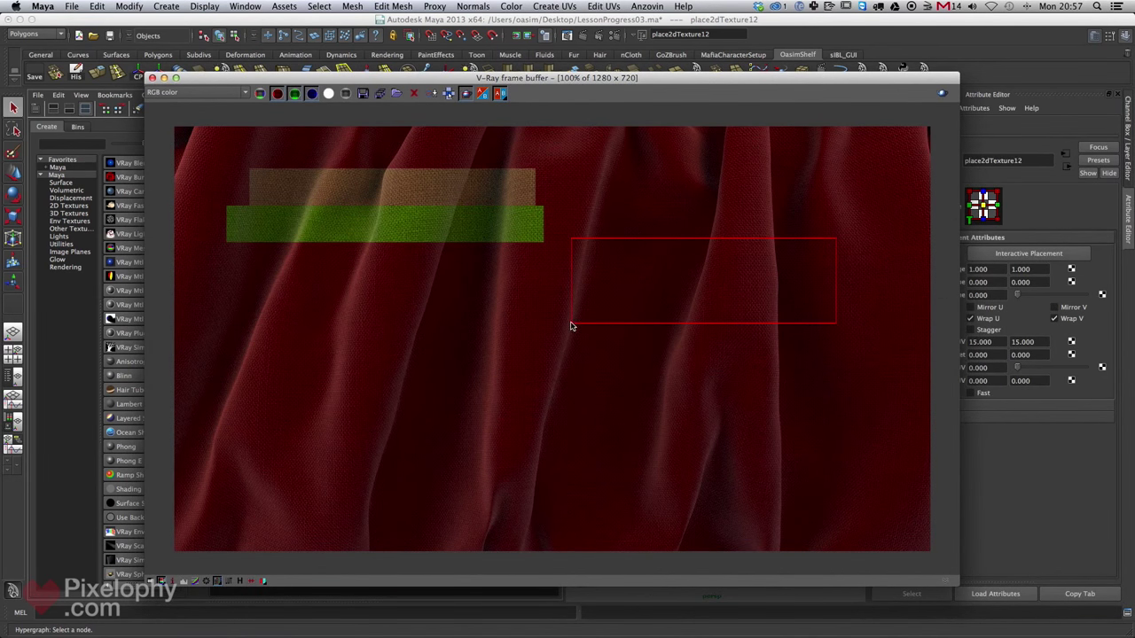
pyautogui.click(942, 94)
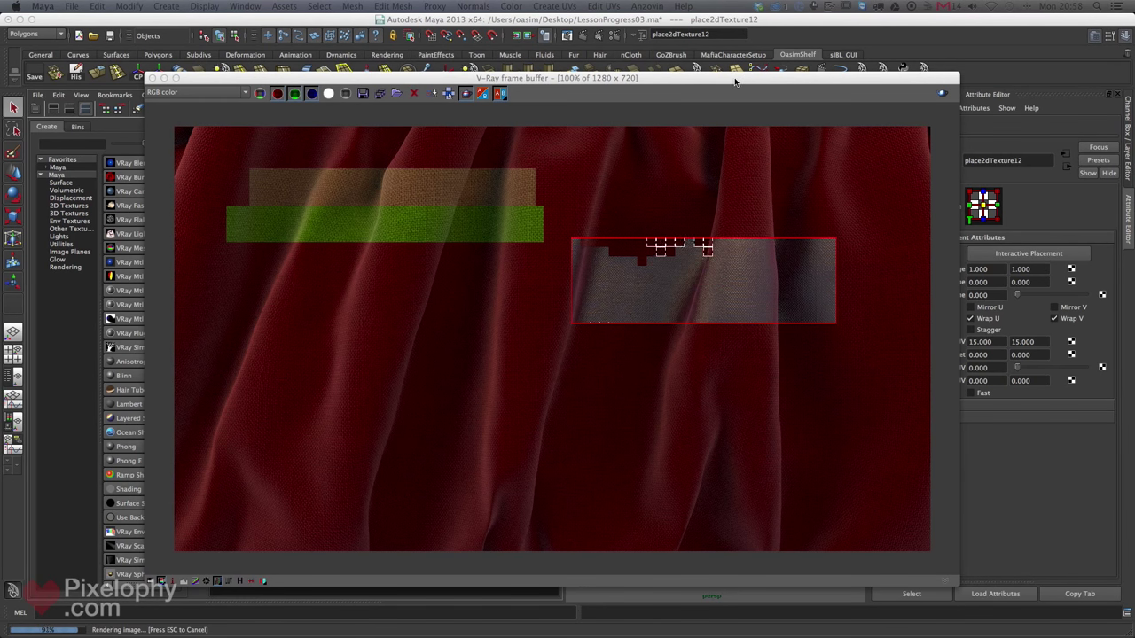
pyautogui.moveTo(730, 82); pyautogui.dragTo(1134, 62)
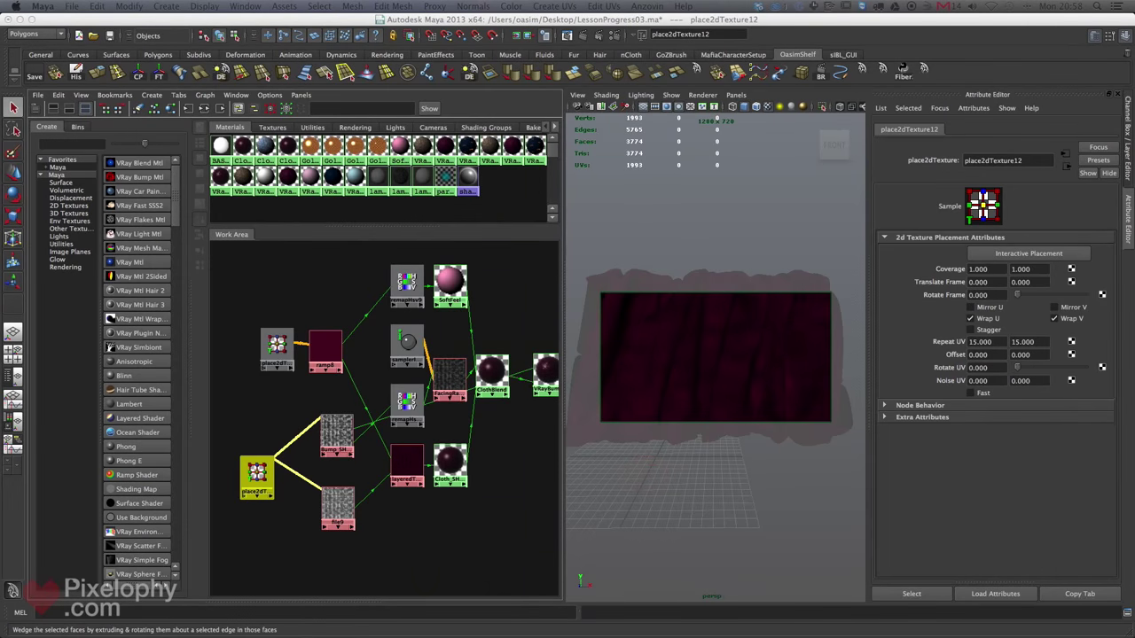
# - Dim the Reflection Color of Cloth_SHD_2 from white to a light grey
pyautogui.click(450, 463)
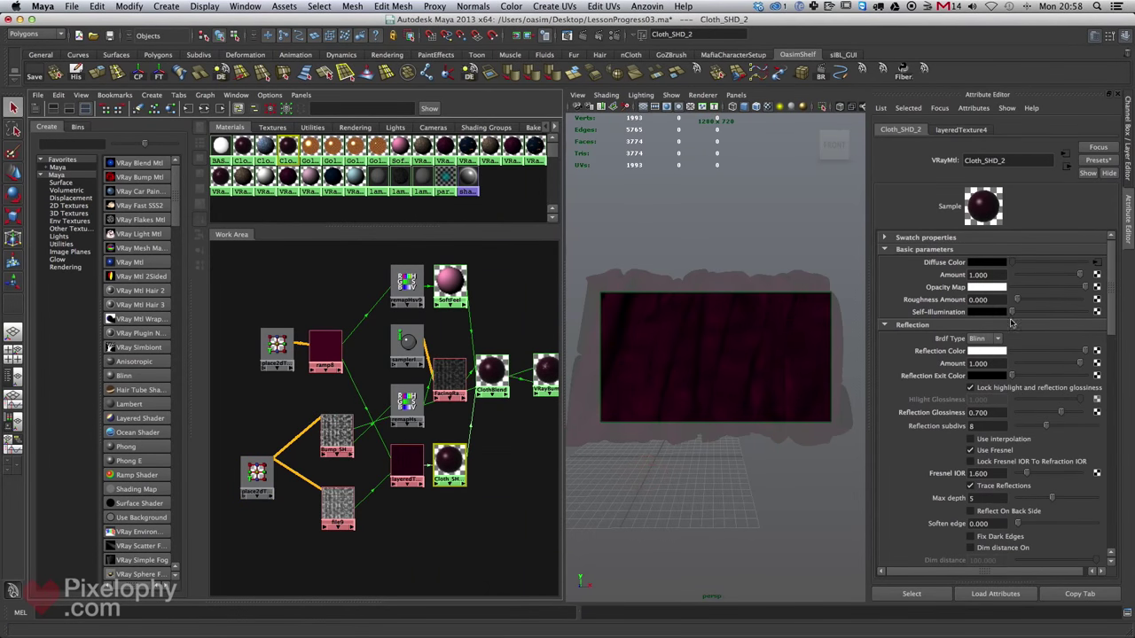
pyautogui.moveTo(1057, 353)
pyautogui.mouseDown()
pyautogui.moveTo(1037, 351)
pyautogui.moveTo(1075, 351)
pyautogui.mouseUp()
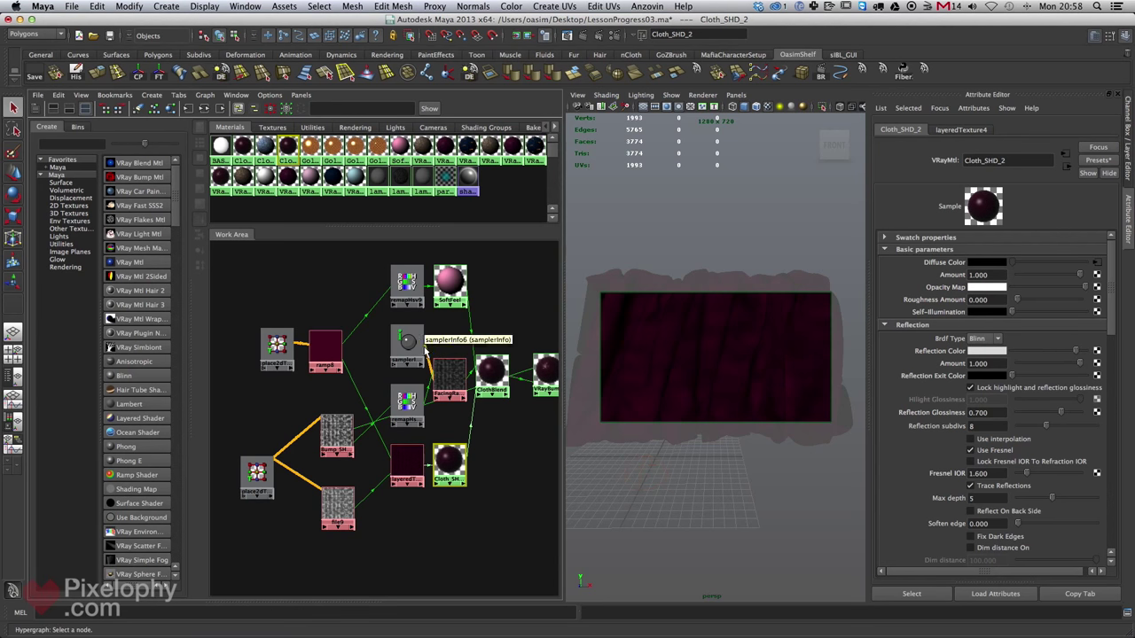
pyautogui.click(497, 408)
pyautogui.keyDown('alt'); pyautogui.moveTo(498, 408); pyautogui.dragTo(487, 362, button='middle'); pyautogui.keyUp('alt')
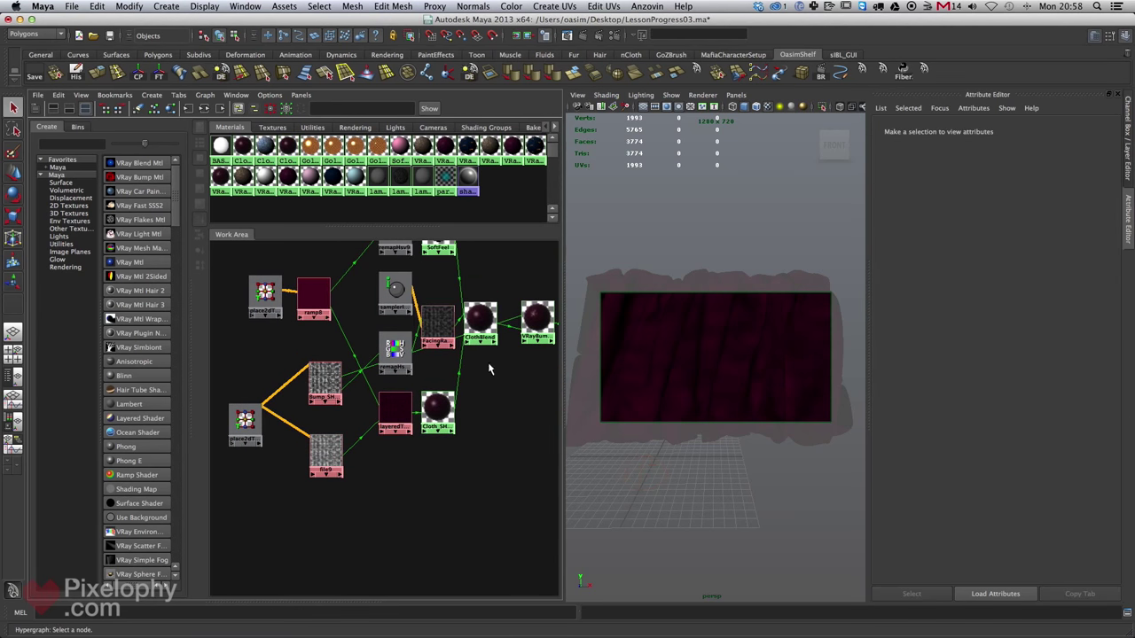
# - Create a Remap Hsv node and place it in free space beside Cloth_SHD_2 in the network
pyautogui.click(436, 321)
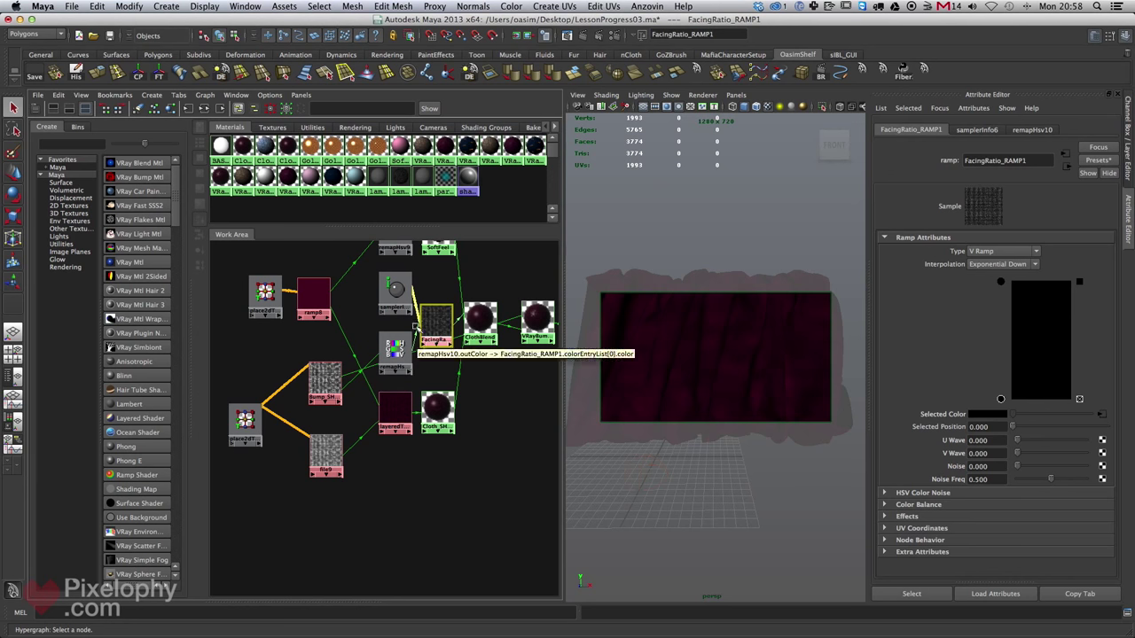
pyautogui.click(327, 383)
pyautogui.moveTo(327, 383); pyautogui.dragTo(324, 380)
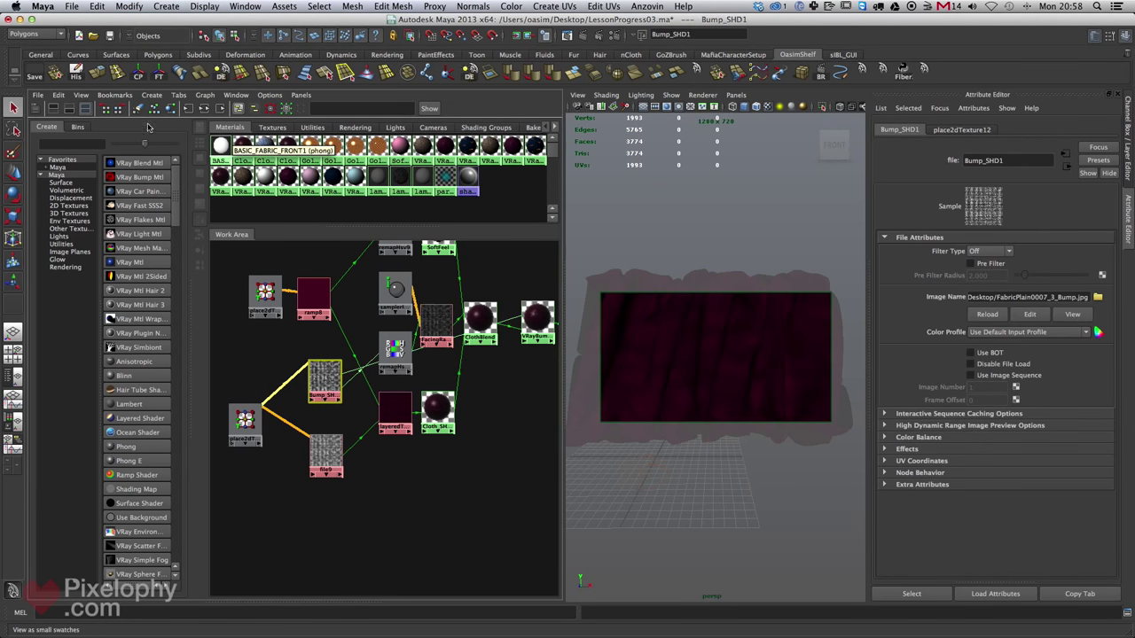
pyautogui.click(80, 145)
pyautogui.write('rema')
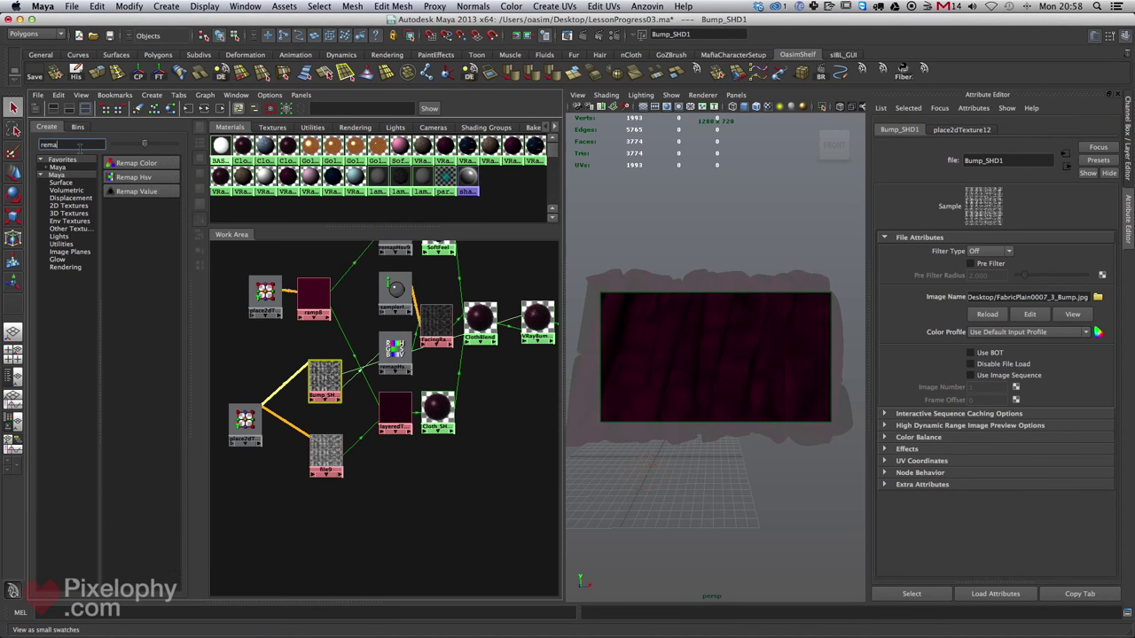
pyautogui.click(135, 177)
pyautogui.moveTo(226, 262); pyautogui.dragTo(521, 407)
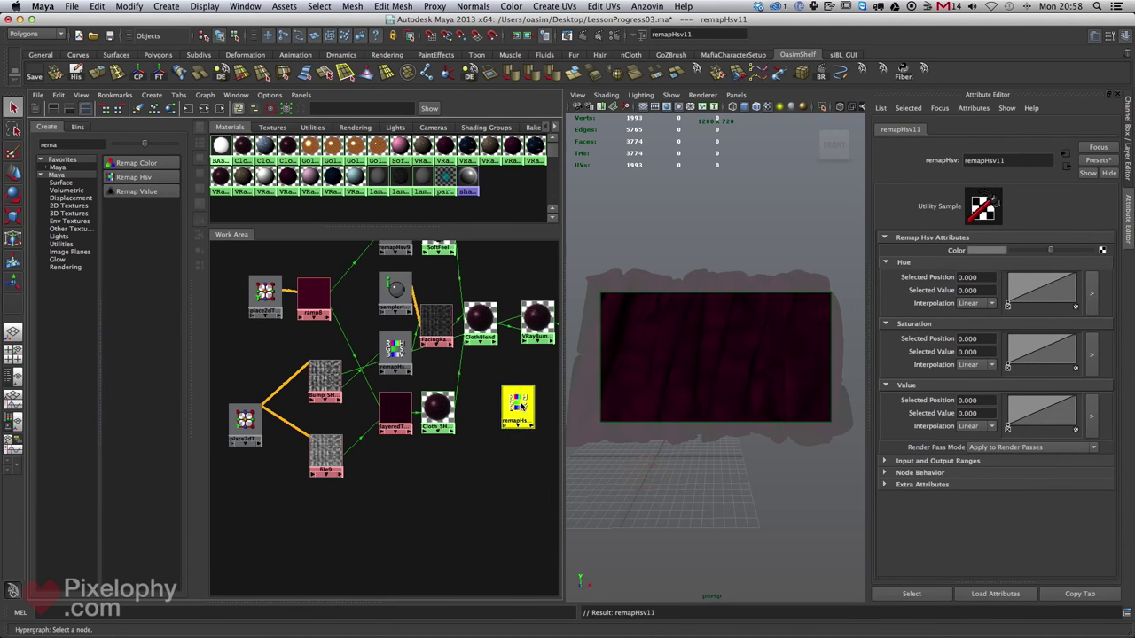
# - Connect Bump_SHD1 to the new Remap Hsv node's Color, and that node's output to the Reflection Color of Cloth_SHD_2
pyautogui.moveTo(324, 378); pyautogui.dragTo(982, 251, button='middle')
pyautogui.moveTo(509, 406); pyautogui.dragTo(447, 465)
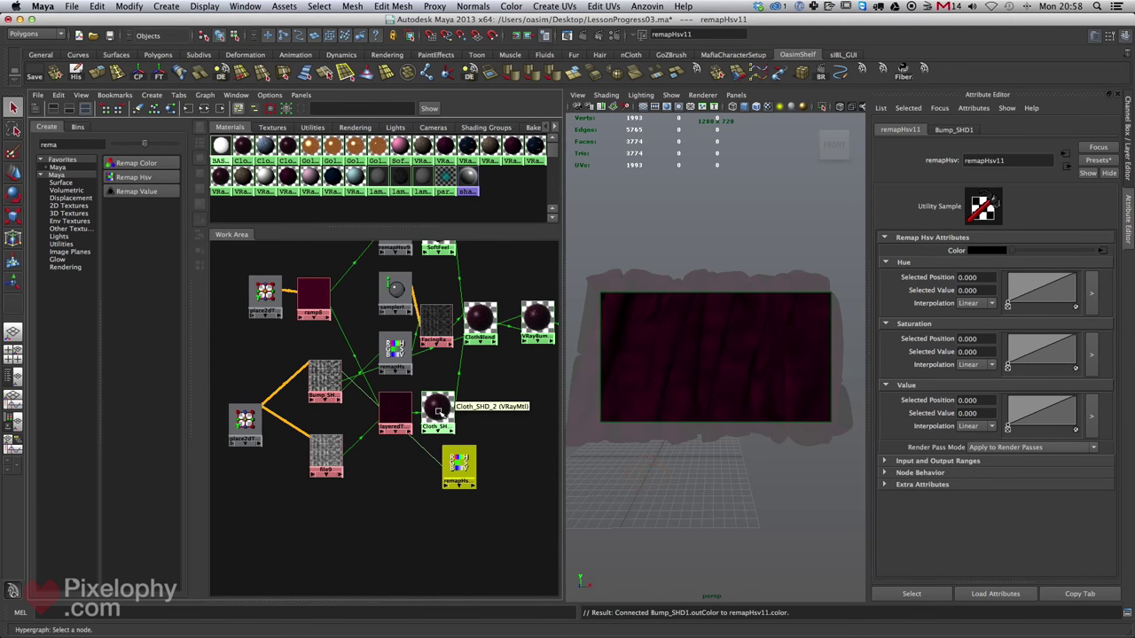
pyautogui.click(434, 406)
pyautogui.moveTo(458, 465); pyautogui.dragTo(931, 353, button='middle')
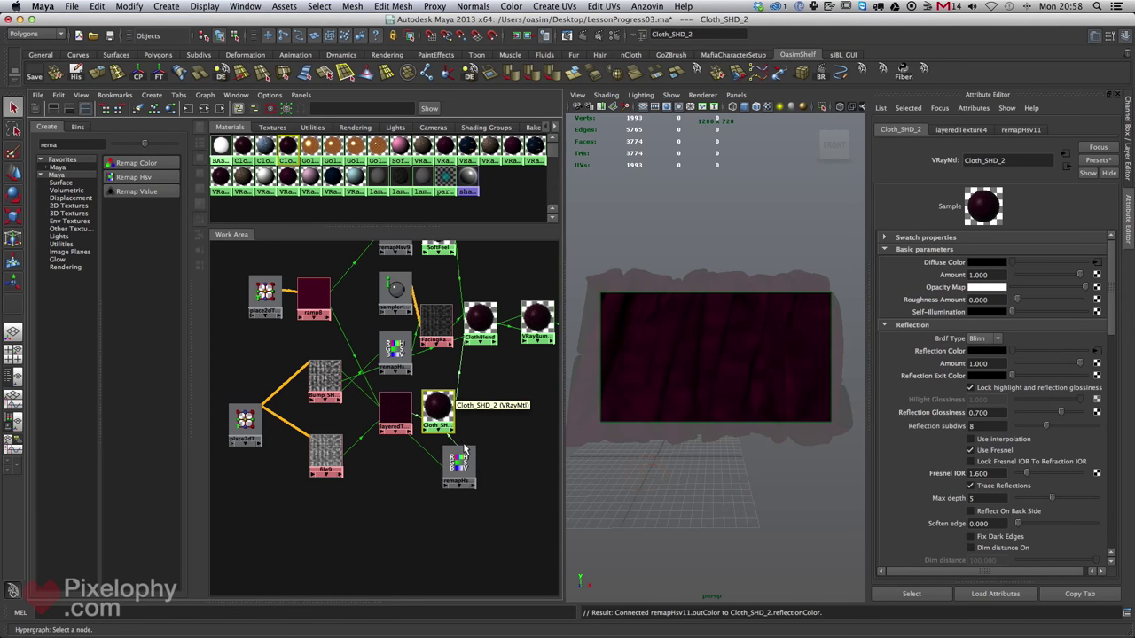
pyautogui.scroll(4, 402, 441)
pyautogui.scroll(5, 401, 441)
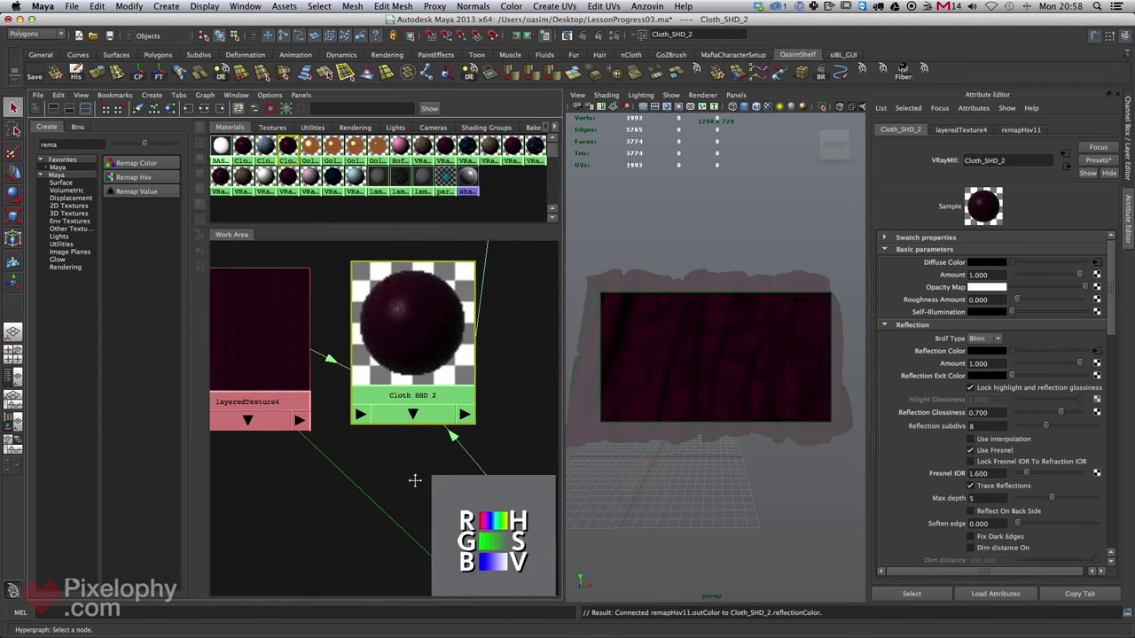
# - Break the connection from remapHsv11 to Cloth_SHD_2 and raise the material's Reflection Color to white
pyautogui.keyDown('alt'); pyautogui.moveTo(418, 526); pyautogui.dragTo(421, 538, button='middle'); pyautogui.keyUp('alt')
pyautogui.keyDown('alt'); pyautogui.moveTo(444, 457); pyautogui.dragTo(446, 473, button='middle'); pyautogui.keyUp('alt')
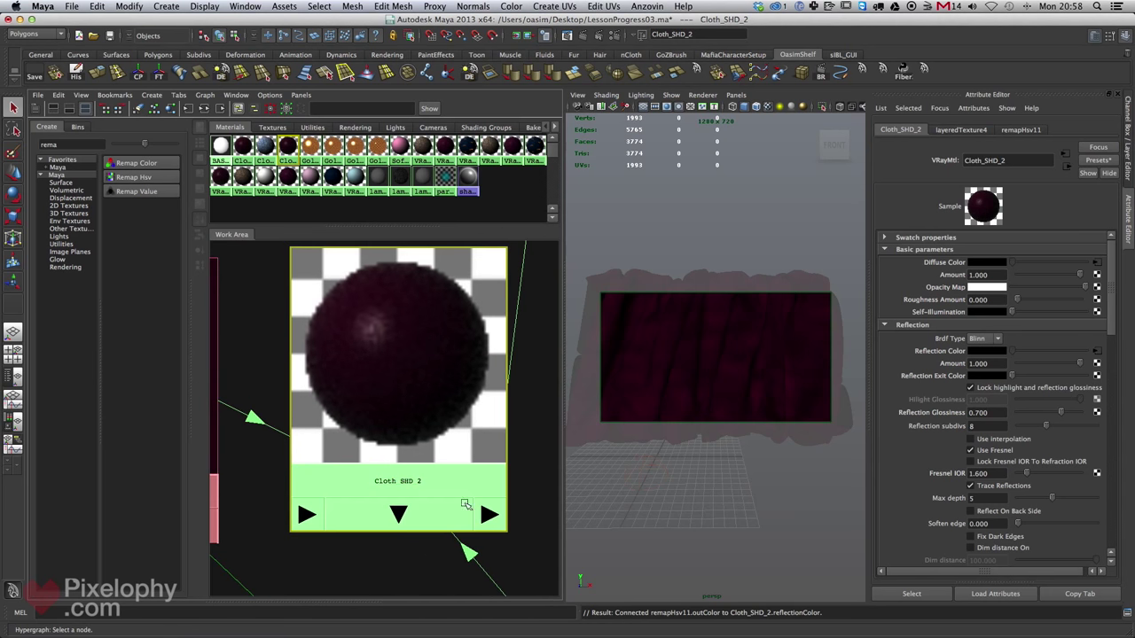
pyautogui.click(469, 560)
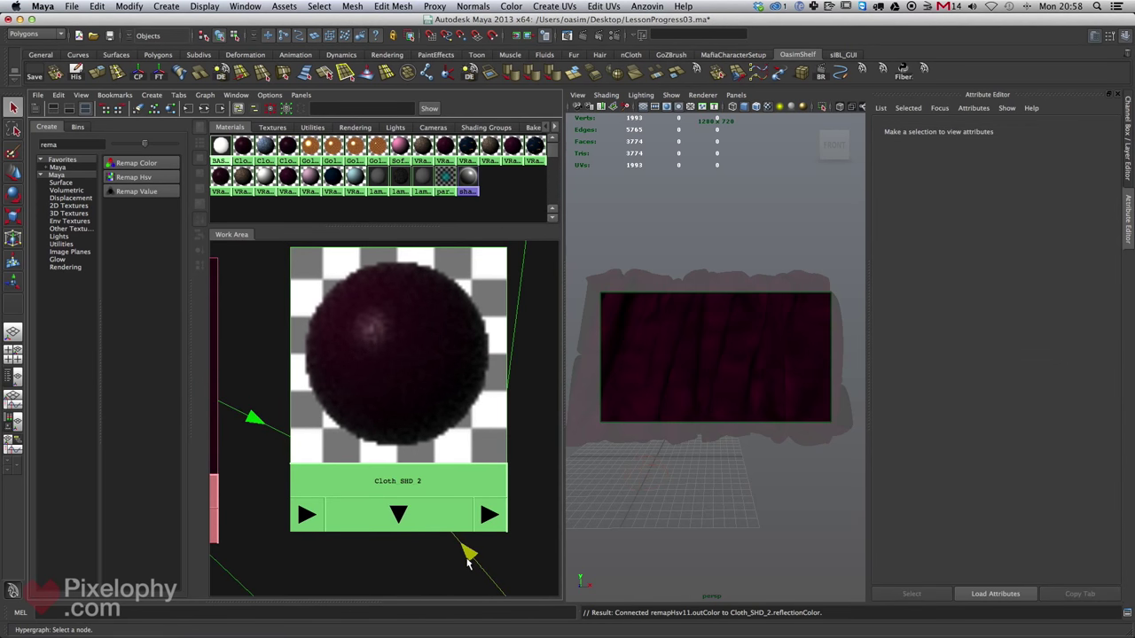
pyautogui.click(450, 393)
pyautogui.moveTo(1020, 346); pyautogui.dragTo(1083, 350)
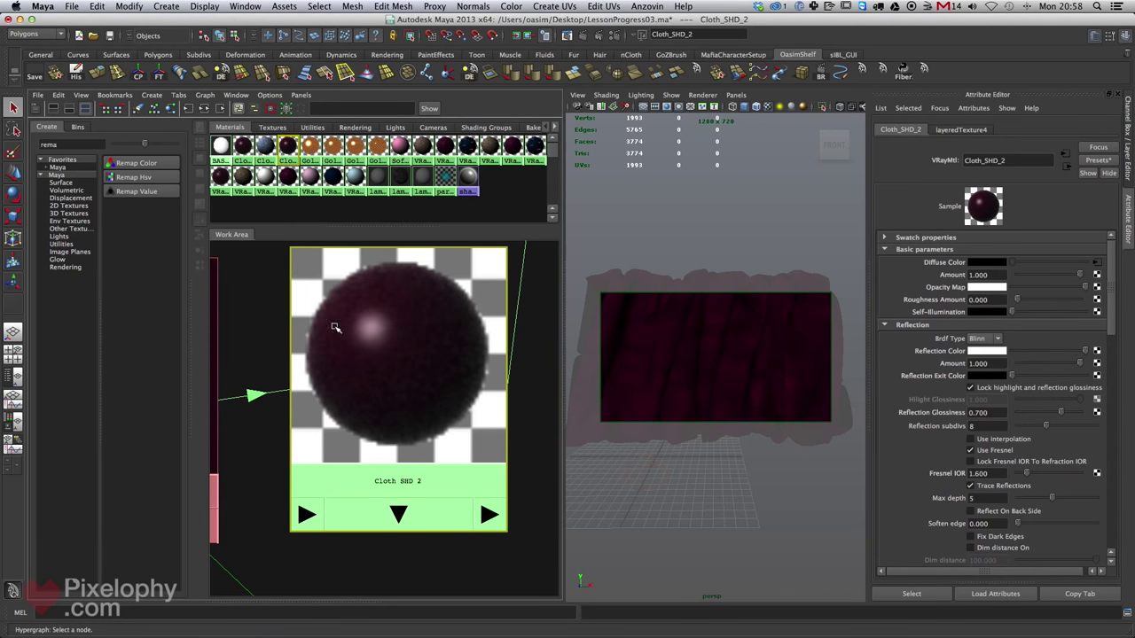
# - Reconnect the remapHsv11 node to the Reflection Color of Cloth_SHD_2
pyautogui.keyDown('alt'); pyautogui.moveTo(423, 452); pyautogui.dragTo(426, 397, button='middle'); pyautogui.keyUp('alt')
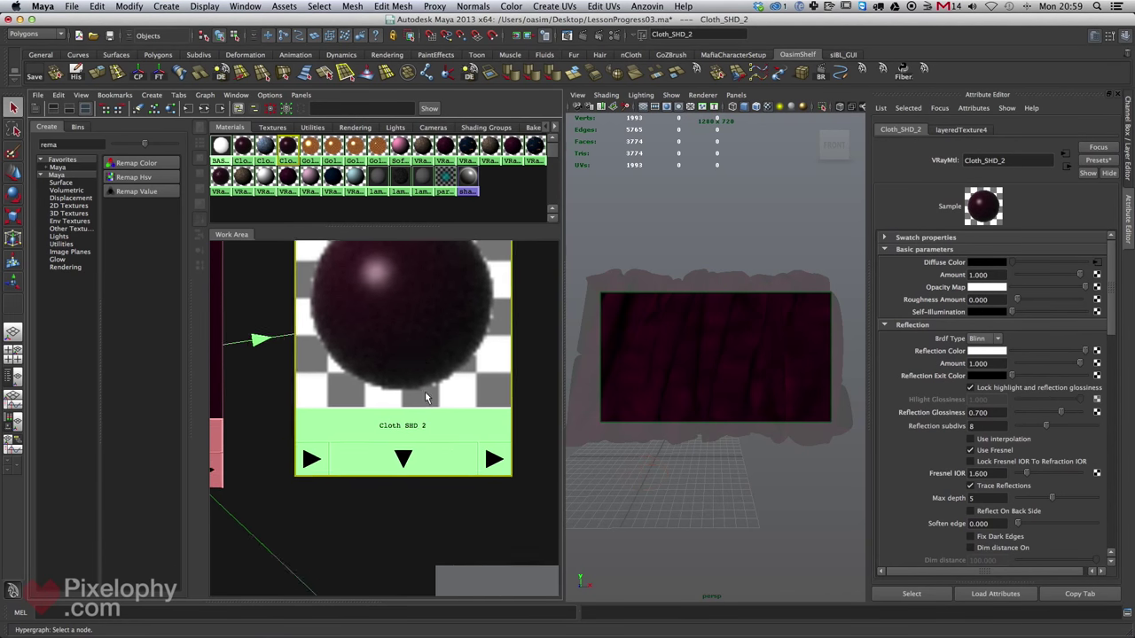
pyautogui.keyDown('alt'); pyautogui.moveTo(425, 397); pyautogui.dragTo(405, 413, button='right'); pyautogui.keyUp('alt')
pyautogui.keyDown('alt'); pyautogui.moveTo(405, 413); pyautogui.dragTo(403, 420, button='middle'); pyautogui.keyUp('alt')
pyautogui.moveTo(477, 570); pyautogui.dragTo(986, 351, button='middle')
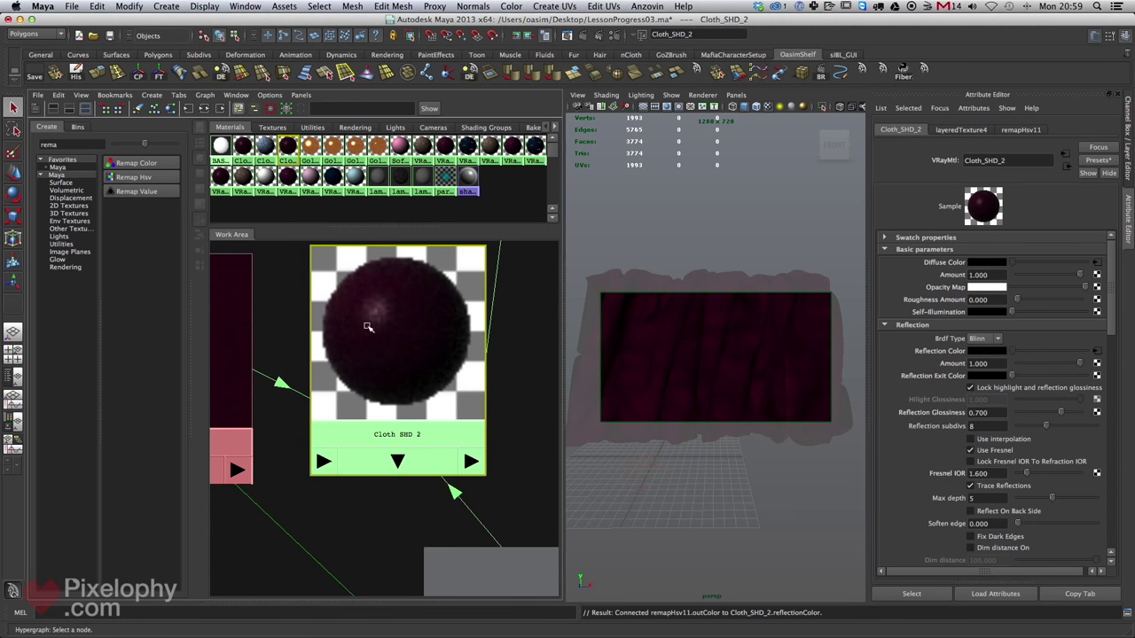
# - Examine the weave texture node that feeds the reflection remap, following the network back from Cloth_SHD_2
pyautogui.keyDown('alt'); pyautogui.moveTo(389, 358); pyautogui.dragTo(441, 270, button='middle'); pyautogui.keyUp('alt')
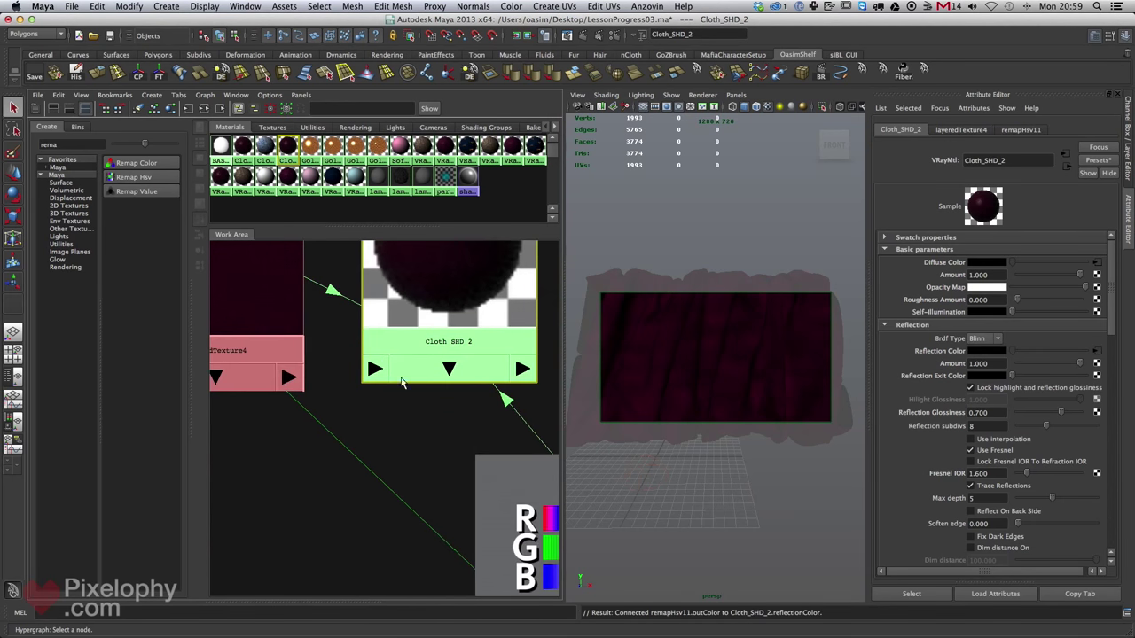
pyautogui.keyDown('alt'); pyautogui.moveTo(441, 270); pyautogui.dragTo(319, 420, button='right'); pyautogui.keyUp('alt')
pyautogui.keyDown('alt'); pyautogui.moveTo(218, 441); pyautogui.dragTo(495, 349, button='middle'); pyautogui.keyUp('alt')
pyautogui.keyDown('alt'); pyautogui.moveTo(496, 349); pyautogui.dragTo(479, 479, button='right'); pyautogui.keyUp('alt')
pyautogui.scroll(10, 409, 372)
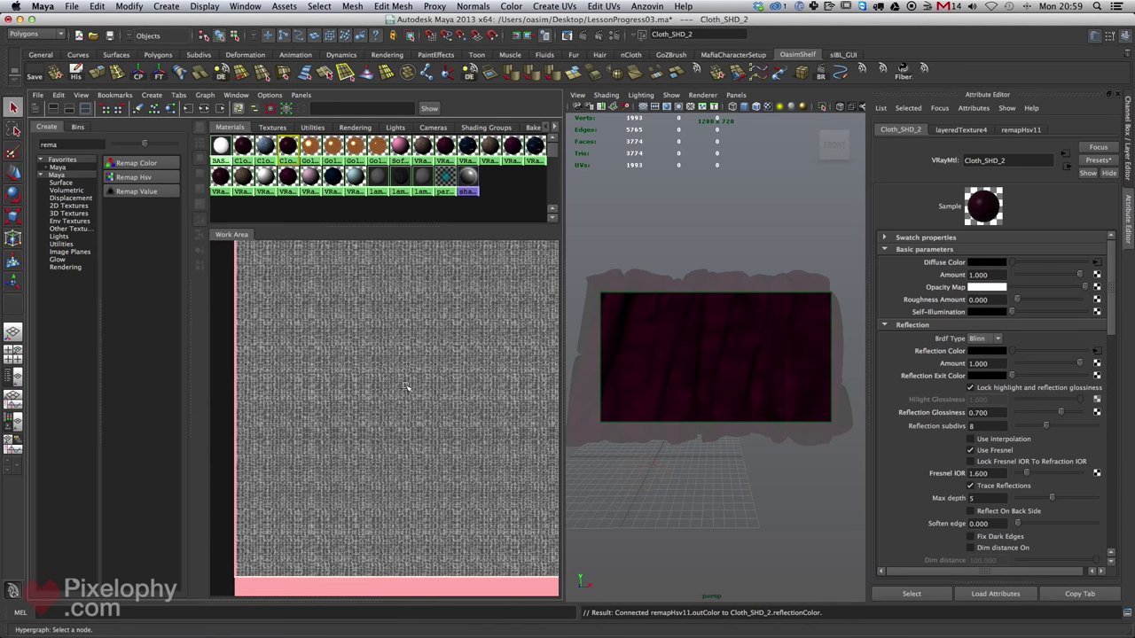
pyautogui.scroll(-8, 391, 391)
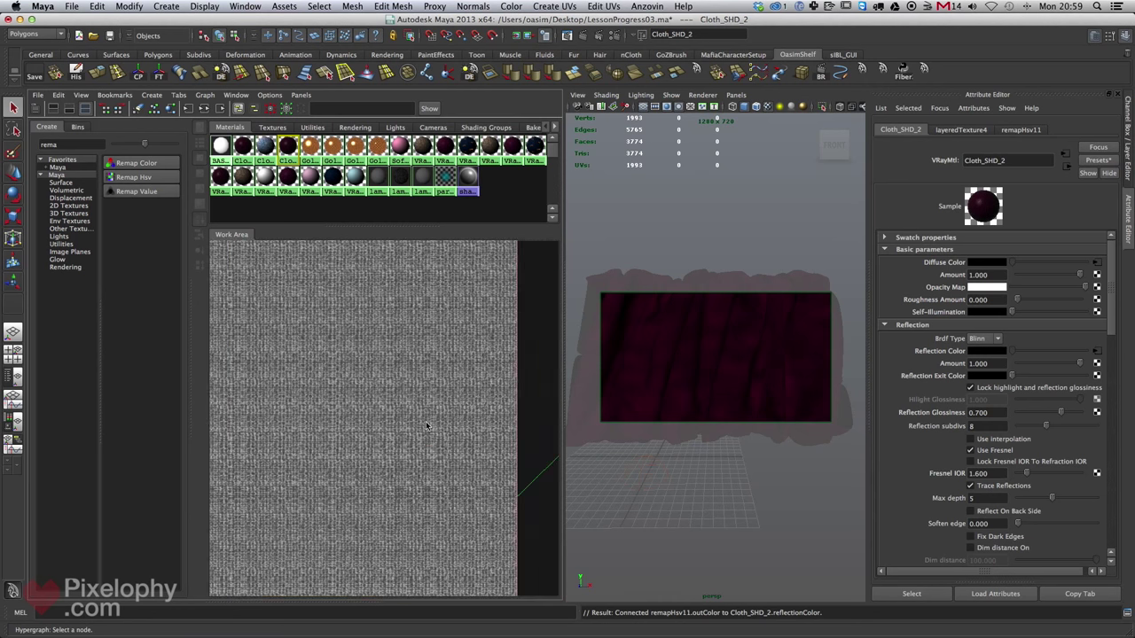
pyautogui.scroll(-2, 399, 373)
pyautogui.keyDown('alt'); pyautogui.moveTo(507, 364); pyautogui.dragTo(291, 382, button='middle'); pyautogui.keyUp('alt')
# - Set the end point of remapHsv11's Value curve to 0.35 and move the node slightly closer to Cloth_SHD_2
pyautogui.click(396, 471)
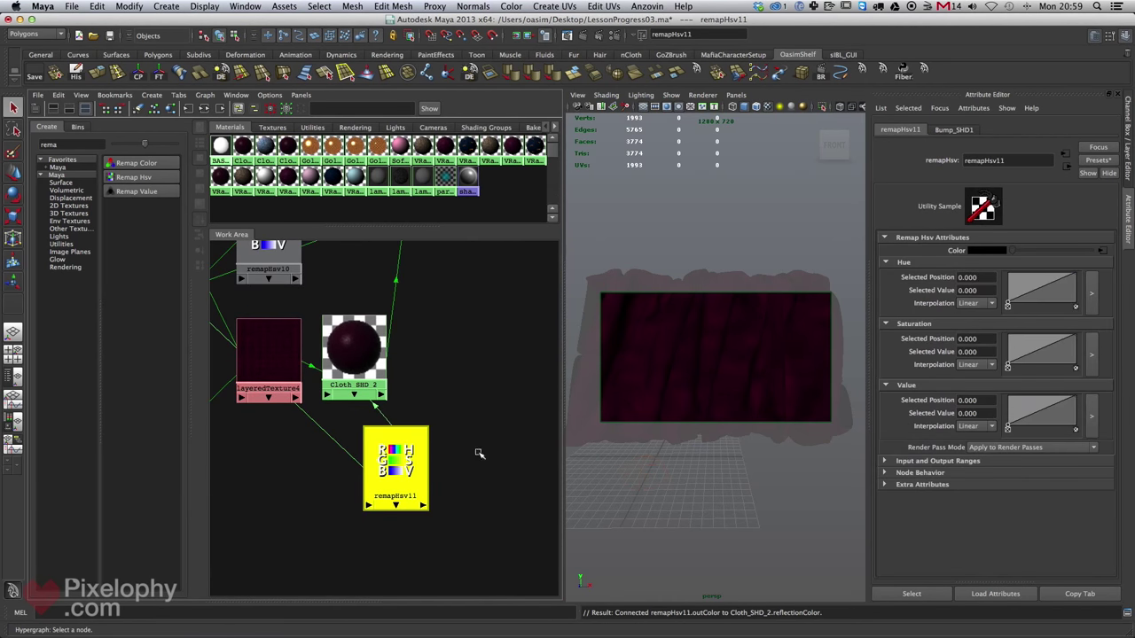
pyautogui.scroll(-2, 499, 446)
pyautogui.scroll(6, 387, 464)
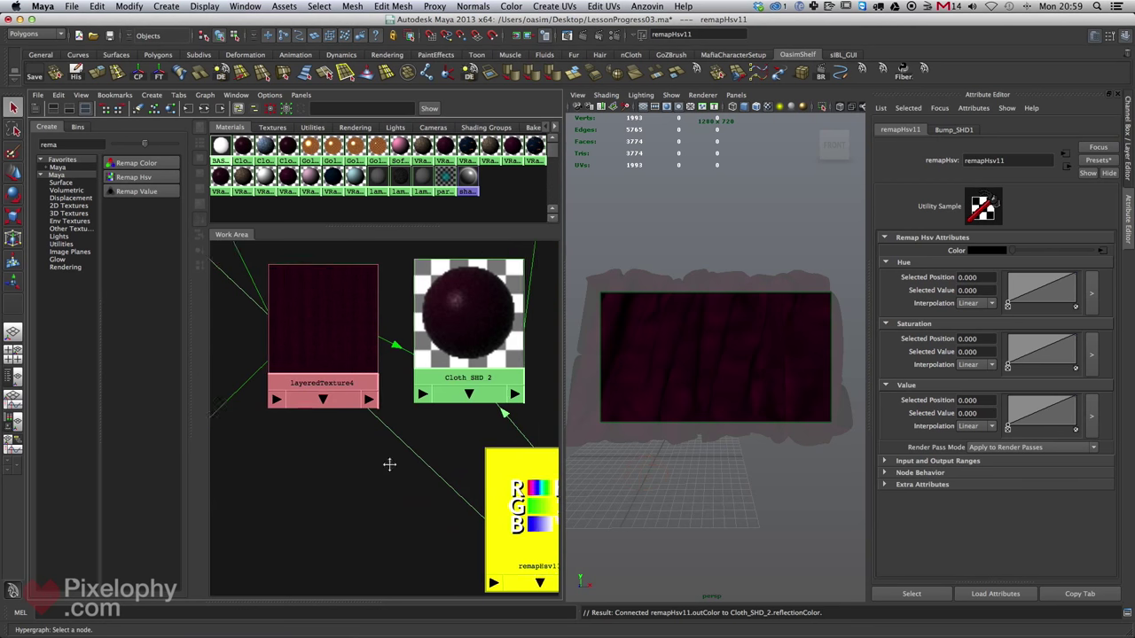
pyautogui.click(1076, 414)
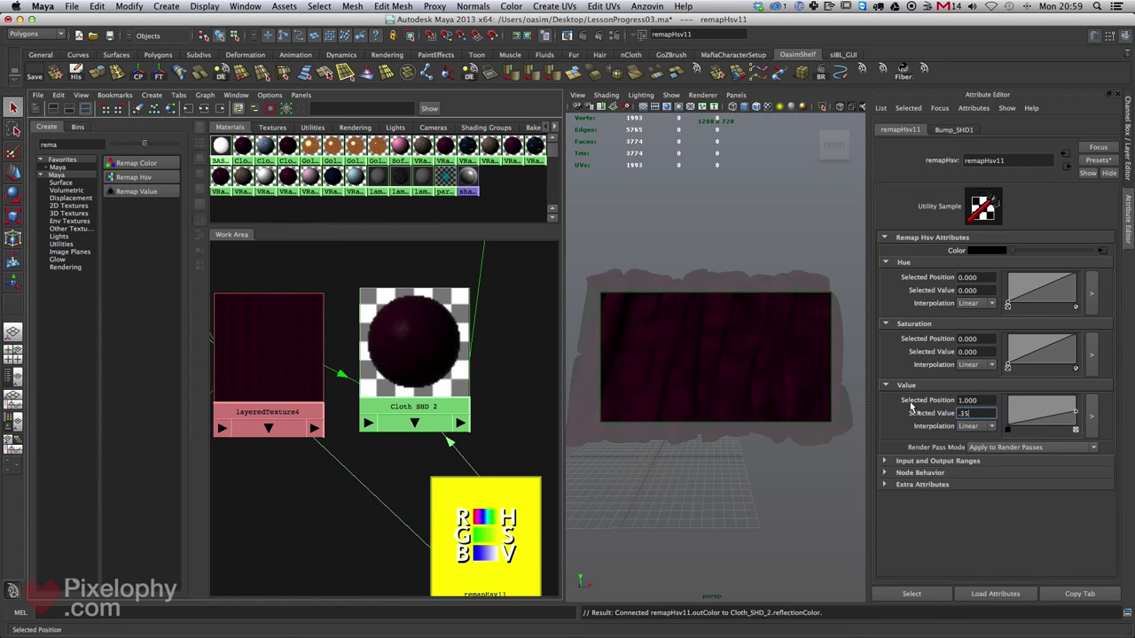
pyautogui.press('Return')
pyautogui.moveTo(482, 517); pyautogui.dragTo(460, 509)
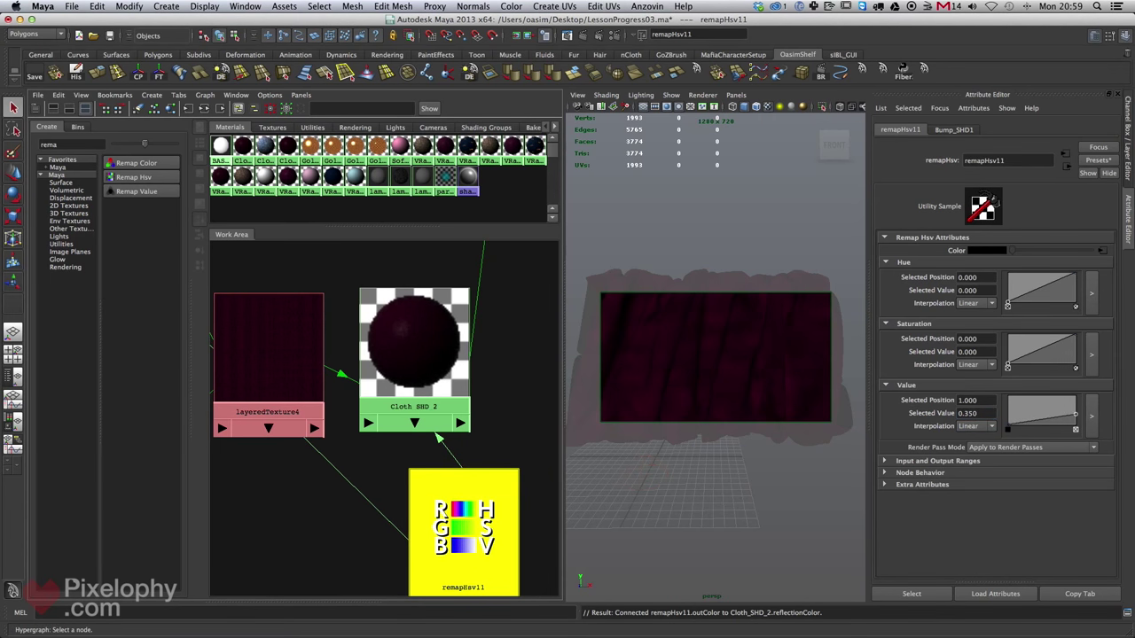
# - Render a wide region just below the grey test strip on the cloth's folds and put the frame buffer away
pyautogui.moveTo(1134, 110); pyautogui.dragTo(577, 92)
pyautogui.moveTo(842, 289); pyautogui.dragTo(513, 356)
pyautogui.click(941, 103)
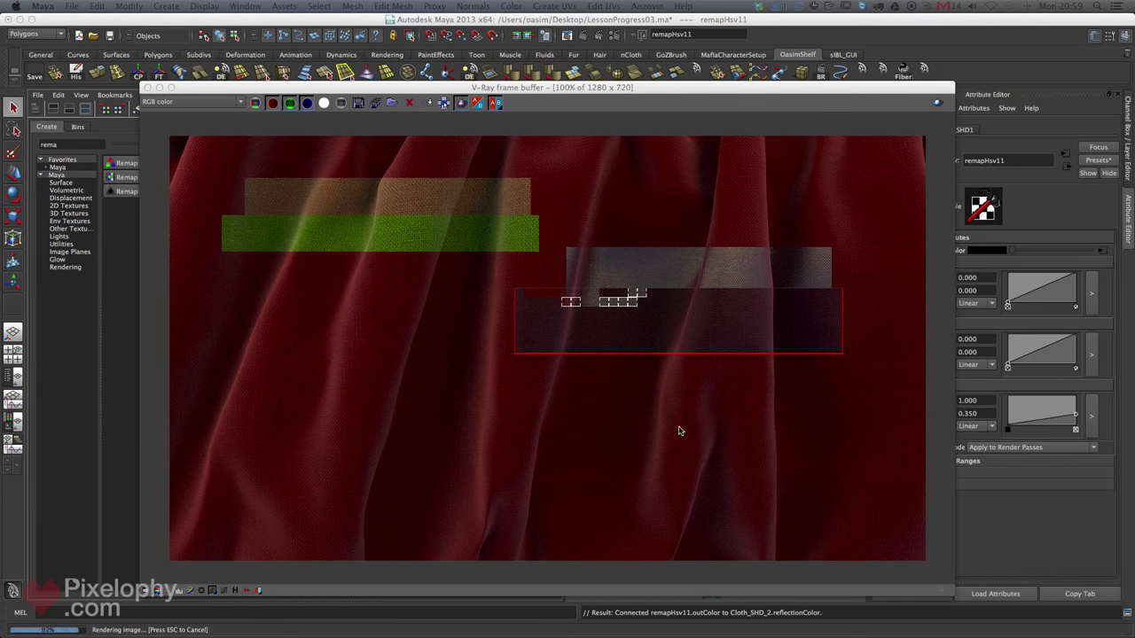
pyautogui.moveTo(708, 93); pyautogui.dragTo(710, 95)
pyautogui.doubleClick(710, 95)
# - Review the settings of Cloth_SHD_2 and the Bump Mult of VRayBumpMtl4, and compare the test renders in the frame buffer
pyautogui.keyDown('alt'); pyautogui.moveTo(416, 369); pyautogui.dragTo(464, 346, button='middle'); pyautogui.keyUp('alt')
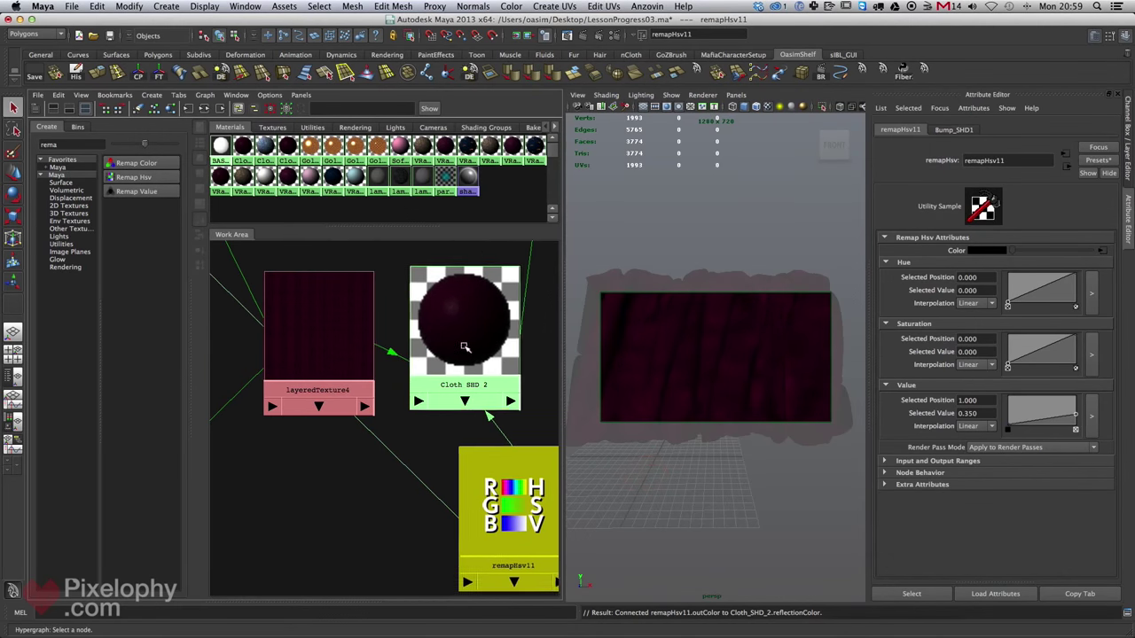
pyautogui.click(464, 351)
pyautogui.scroll(-2, 377, 373)
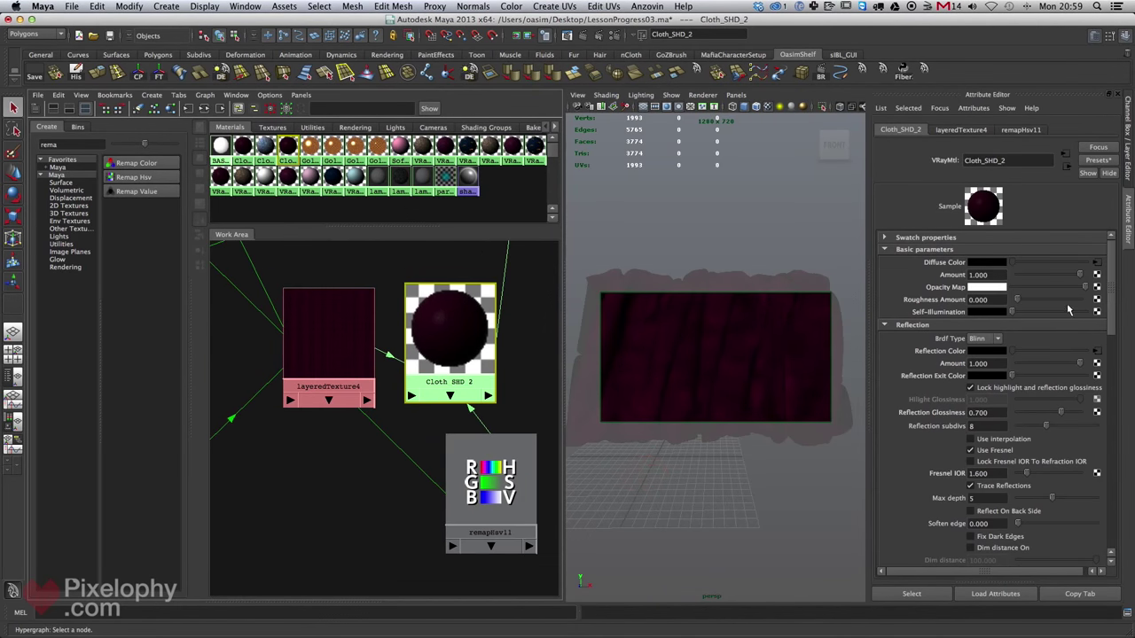
pyautogui.moveTo(1112, 303); pyautogui.dragTo(1090, 410)
pyautogui.keyDown('alt'); pyautogui.moveTo(331, 436); pyautogui.dragTo(253, 519, button='middle'); pyautogui.keyUp('alt')
pyautogui.keyDown('alt'); pyautogui.moveTo(357, 414); pyautogui.dragTo(297, 501, button='middle'); pyautogui.keyUp('alt')
pyautogui.keyDown('alt'); pyautogui.moveTo(524, 331); pyautogui.dragTo(446, 439, button='middle'); pyautogui.keyUp('alt')
pyautogui.click(479, 398)
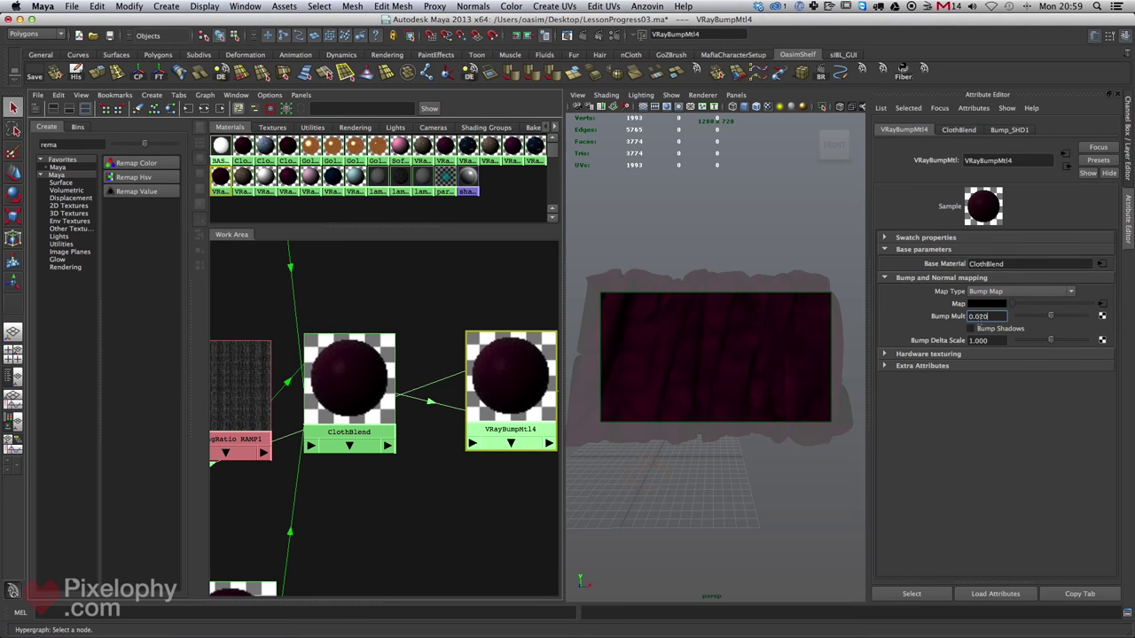
pyautogui.scroll(-4, 522, 318)
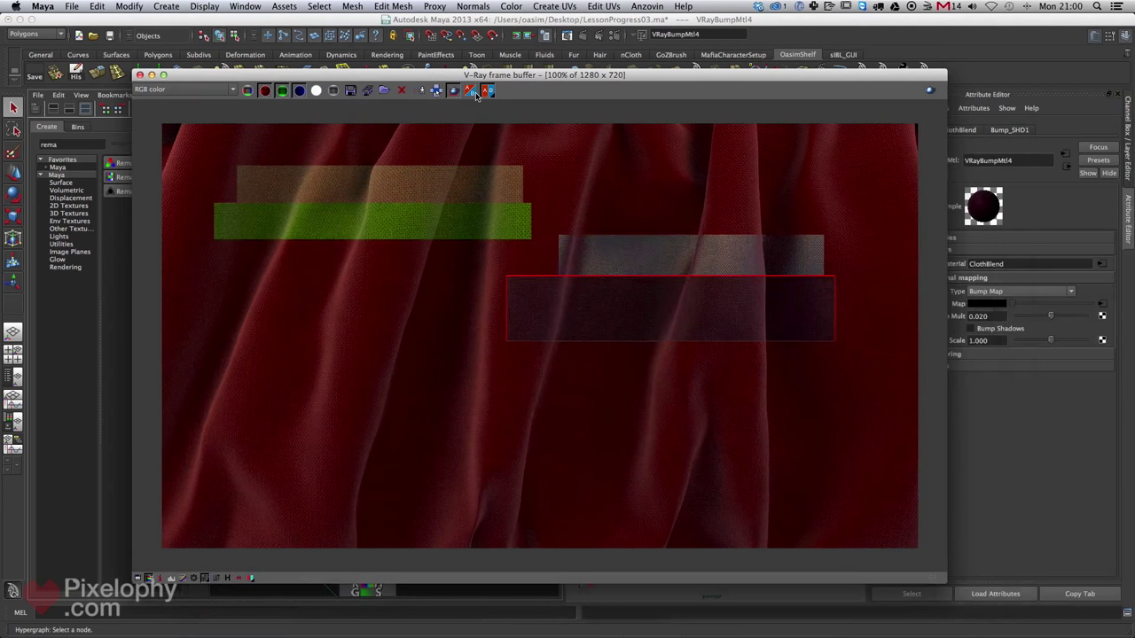
pyautogui.click(471, 91)
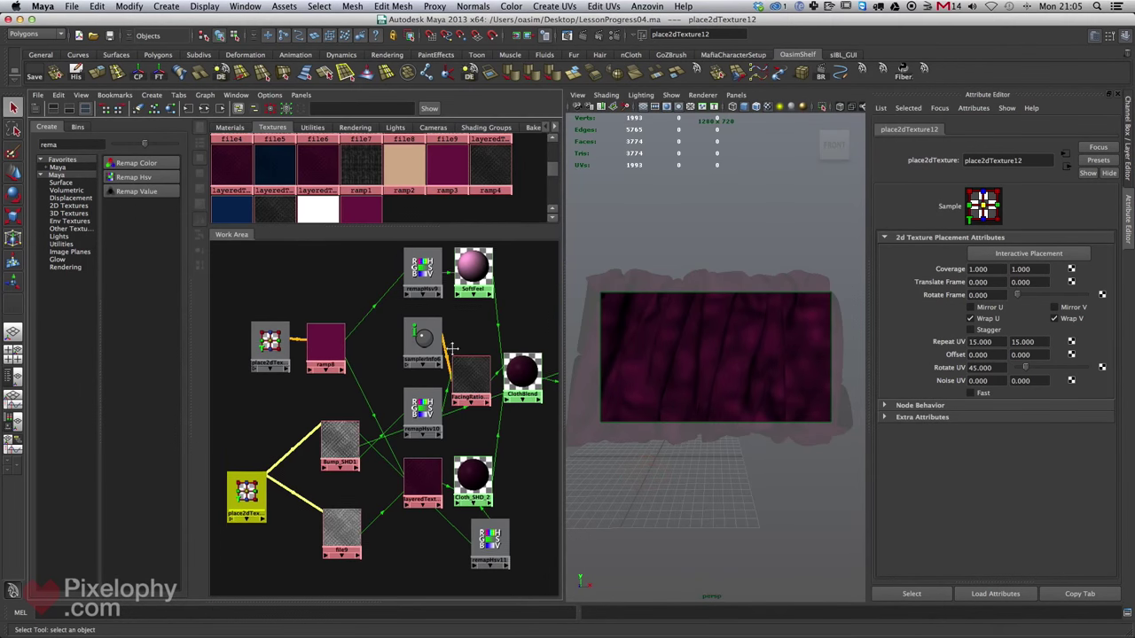
# - Try Rotate UV values of 35 and 70 on place2dTexture12, which drives the Bump_SHD1 and file9 textures
pyautogui.scroll(6, 506, 443)
pyautogui.keyDown('alt'); pyautogui.moveTo(443, 540); pyautogui.dragTo(476, 461, button='middle'); pyautogui.keyUp('alt')
pyautogui.doubleClick(984, 367)
pyautogui.write('35')
pyautogui.press('Return')
pyautogui.write('70')
pyautogui.press('Return')
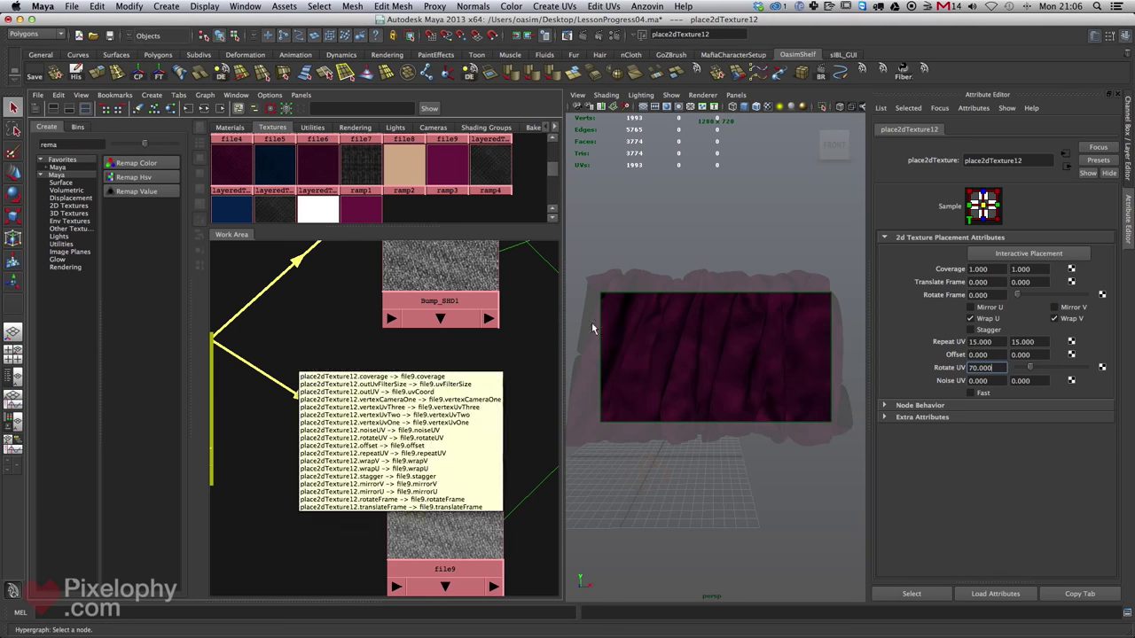
# - Set the Rotate UV of place2dTexture12 back to 45
pyautogui.keyDown('alt'); pyautogui.moveTo(513, 436); pyautogui.dragTo(497, 453, button='middle'); pyautogui.keyUp('alt')
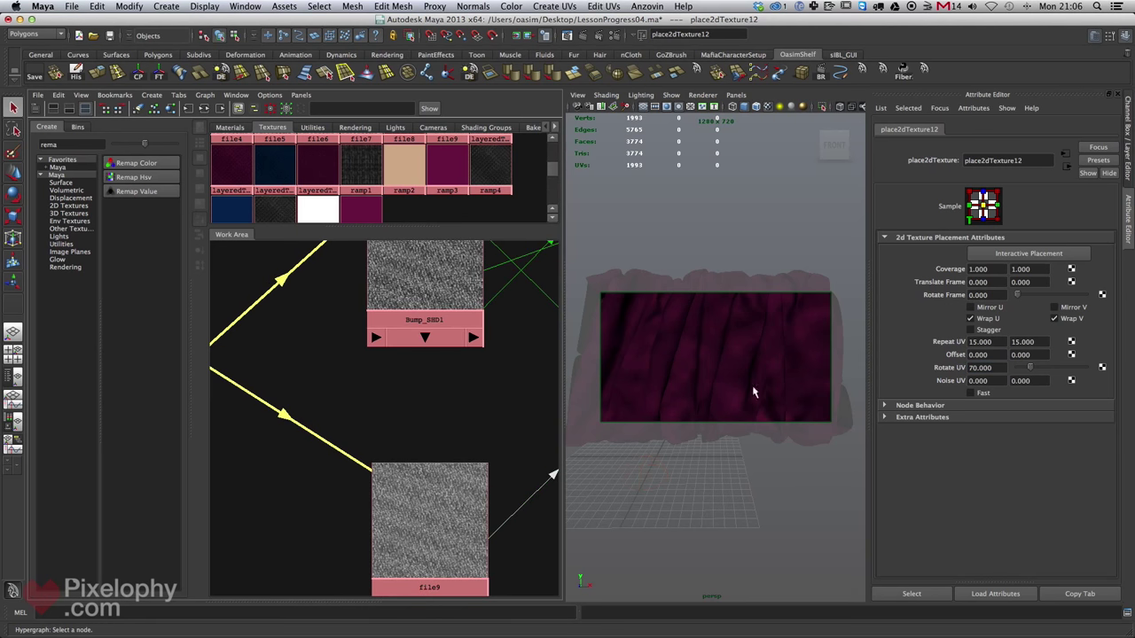
pyautogui.moveTo(999, 368); pyautogui.dragTo(922, 373)
pyautogui.write('45')
pyautogui.press('Return')
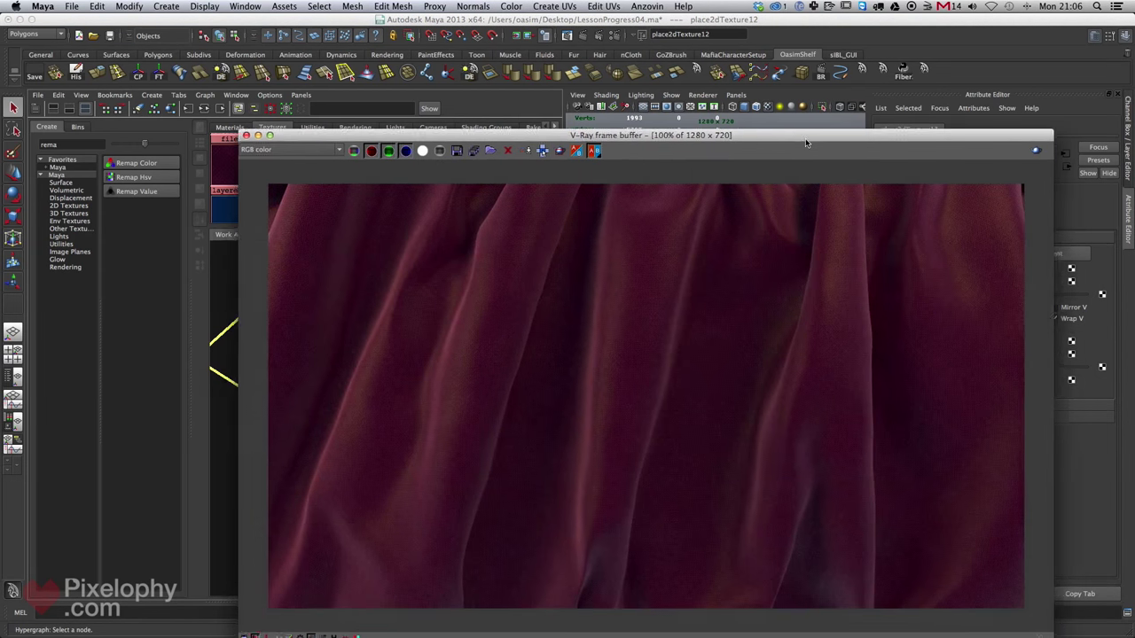
# - Inspect the full cloth render in the V-Ray frame buffer and move the frame buffer out of the way
pyautogui.moveTo(800, 136); pyautogui.dragTo(739, 94)
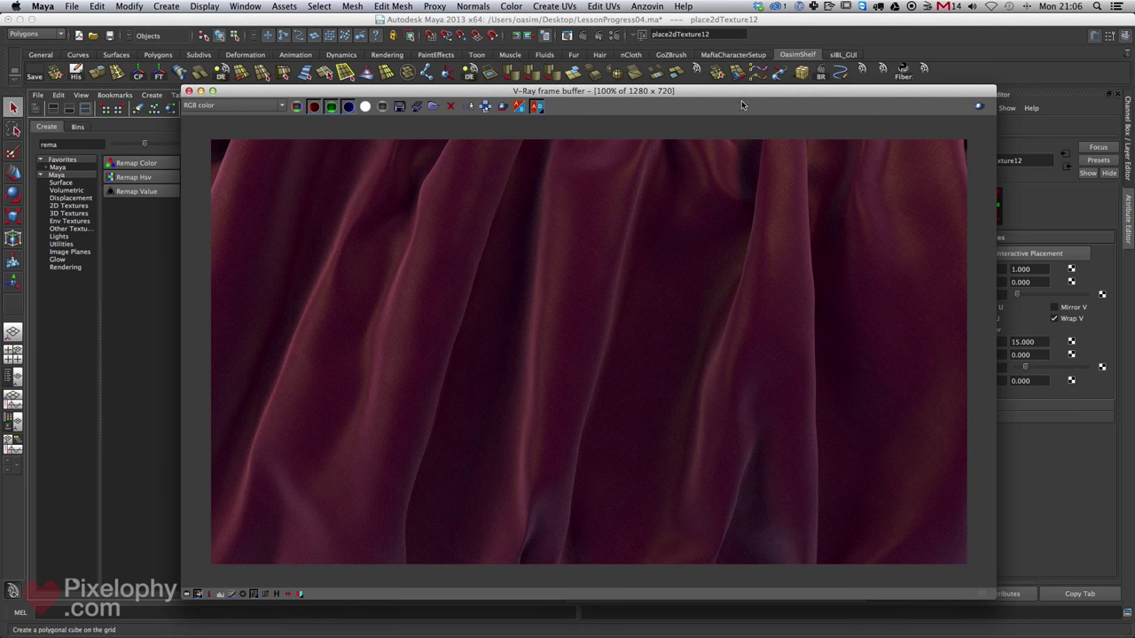
pyautogui.moveTo(719, 98); pyautogui.dragTo(1133, 40)
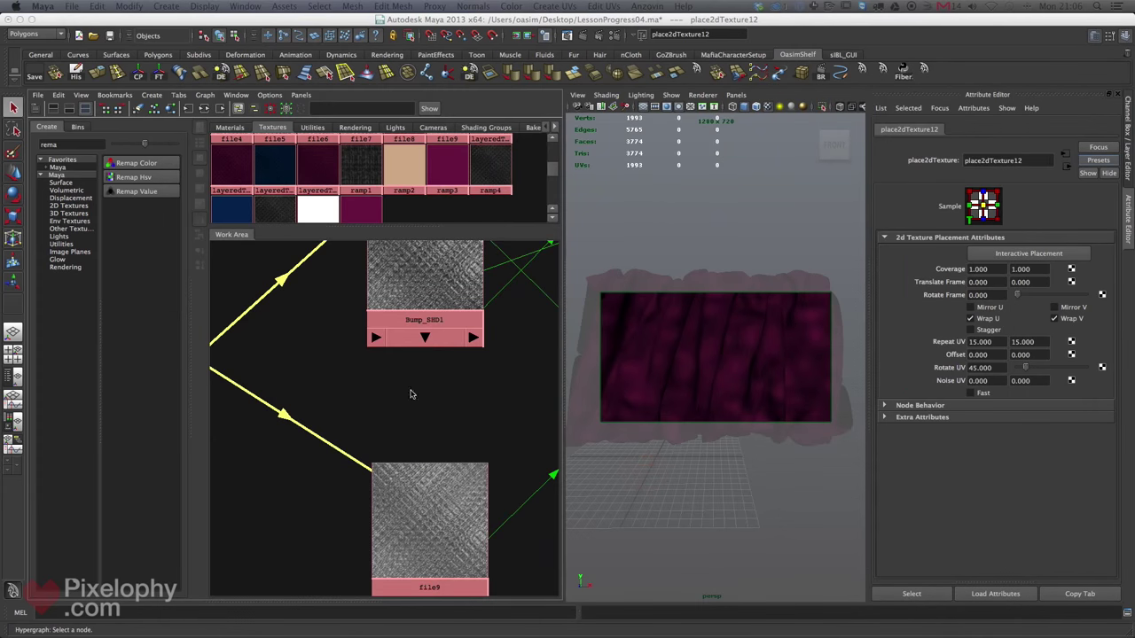
# - Open the Selected Color of the dark blue ramp5 texture
pyautogui.keyDown('alt'); pyautogui.moveTo(388, 368); pyautogui.dragTo(410, 404, button='middle'); pyautogui.keyUp('alt')
pyautogui.keyDown('alt'); pyautogui.moveTo(409, 404); pyautogui.dragTo(309, 353, button='right'); pyautogui.keyUp('alt')
pyautogui.click(232, 211)
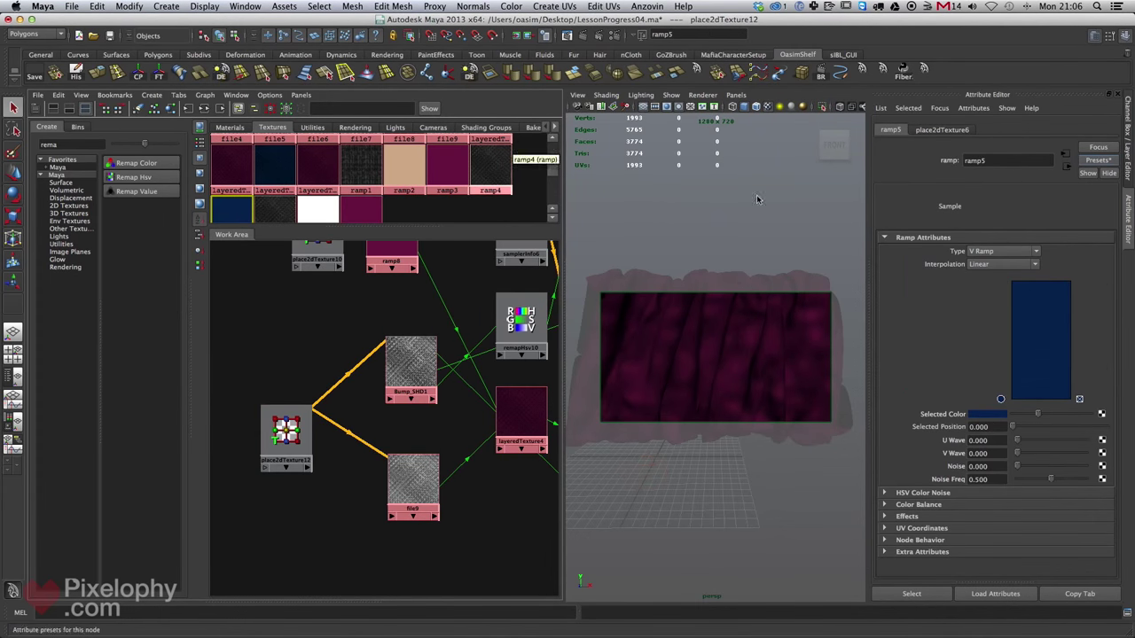
pyautogui.click(1000, 418)
# - Set the Selected Color of ramp8 to the dark blue stored in the color history
pyautogui.keyDown('alt'); pyautogui.moveTo(411, 363); pyautogui.dragTo(354, 439, button='middle'); pyautogui.keyUp('alt')
pyautogui.click(395, 339)
pyautogui.keyDown('alt'); pyautogui.moveTo(396, 340); pyautogui.dragTo(405, 348, button='middle'); pyautogui.keyUp('alt')
pyautogui.scroll(-3, 387, 393)
pyautogui.click(329, 369)
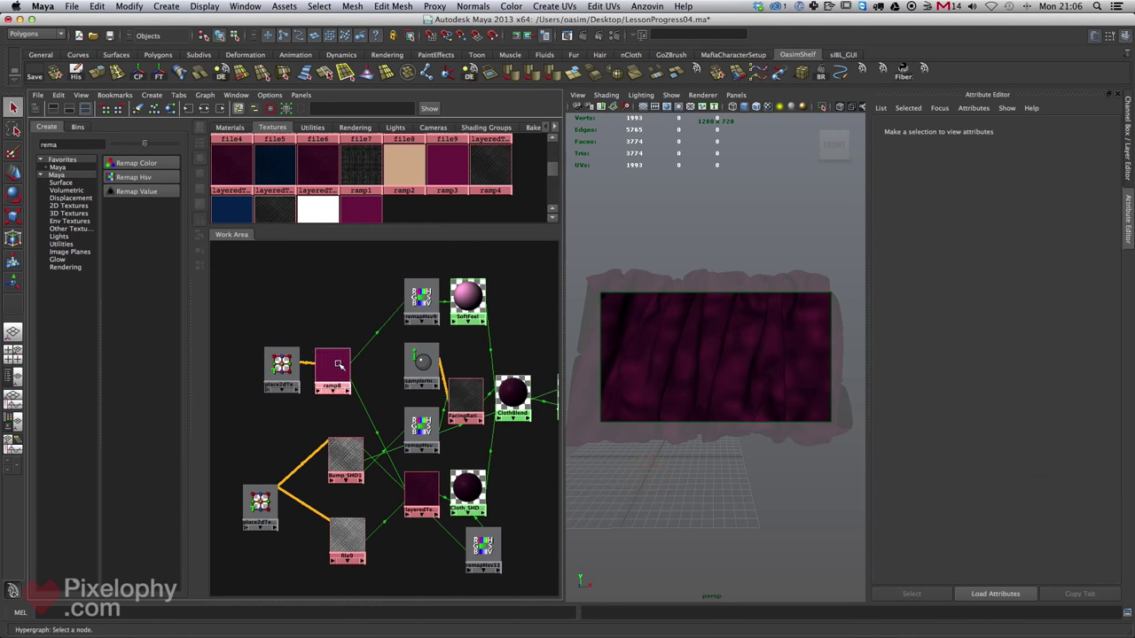
pyautogui.click(998, 414)
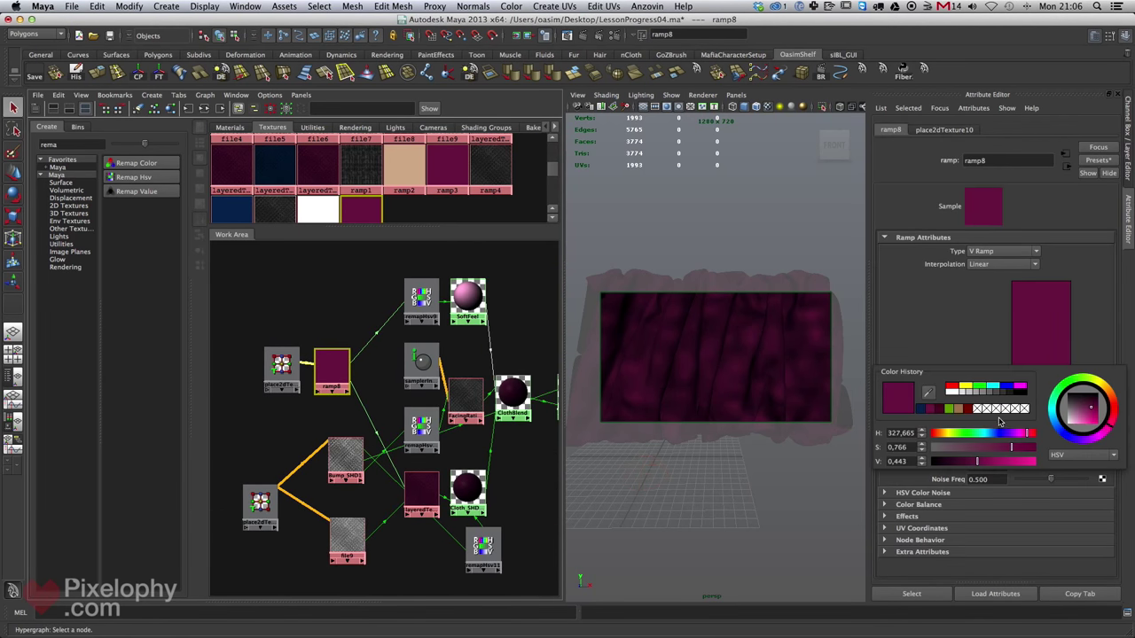
pyautogui.click(922, 409)
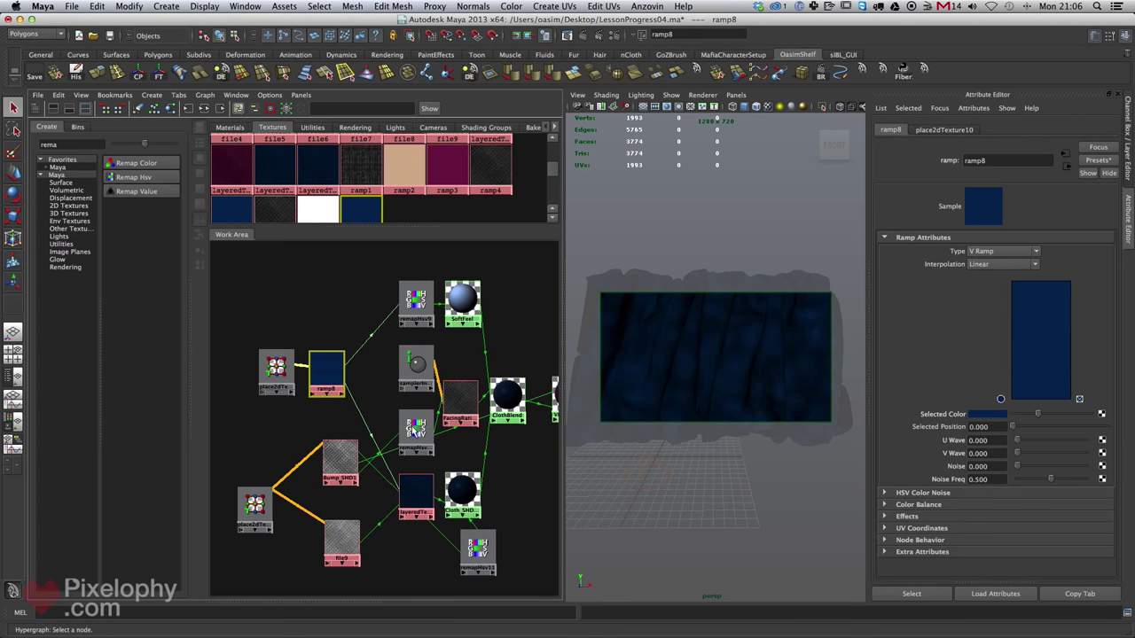
# - Review the recolored cloth network through to the final bump material and display the attributes of ClothBlend
pyautogui.keyDown('alt'); pyautogui.moveTo(511, 440); pyautogui.dragTo(482, 407, button='middle'); pyautogui.keyUp('alt')
pyautogui.keyDown('alt'); pyautogui.moveTo(452, 445); pyautogui.dragTo(424, 436, button='middle'); pyautogui.keyUp('alt')
pyautogui.keyDown('alt'); pyautogui.moveTo(424, 436); pyautogui.dragTo(450, 466, button='right'); pyautogui.keyUp('alt')
pyautogui.keyDown('alt'); pyautogui.moveTo(451, 465); pyautogui.dragTo(470, 480, button='middle'); pyautogui.keyUp('alt')
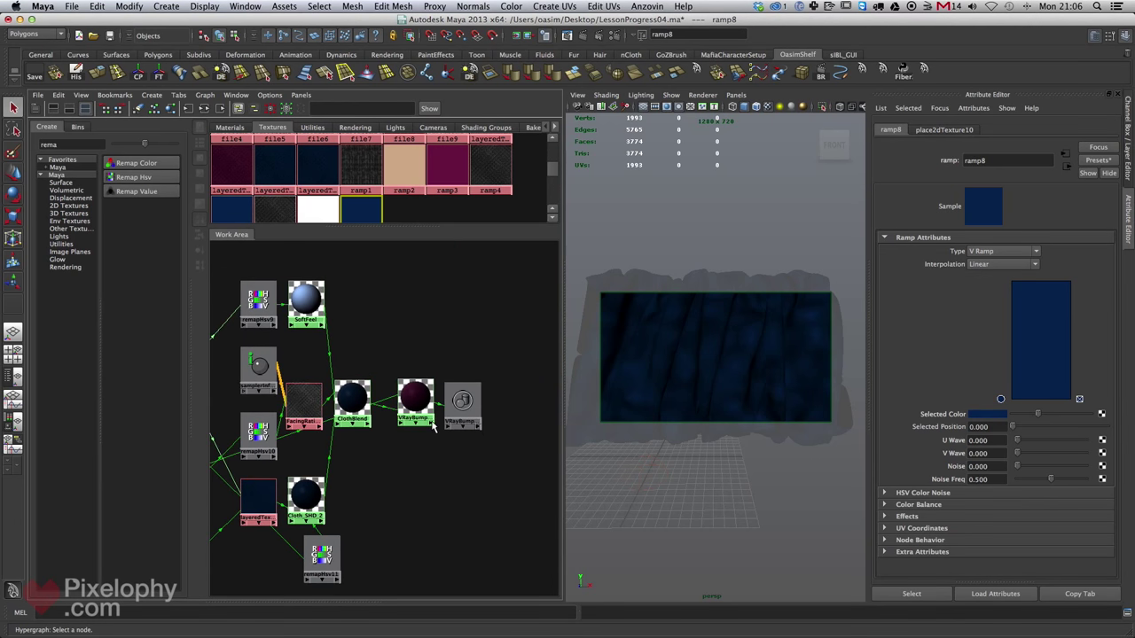
pyautogui.keyDown('alt'); pyautogui.moveTo(384, 386); pyautogui.dragTo(455, 357, button='middle'); pyautogui.keyUp('alt')
pyautogui.keyDown('alt'); pyautogui.moveTo(455, 356); pyautogui.dragTo(457, 367, button='right'); pyautogui.keyUp('alt')
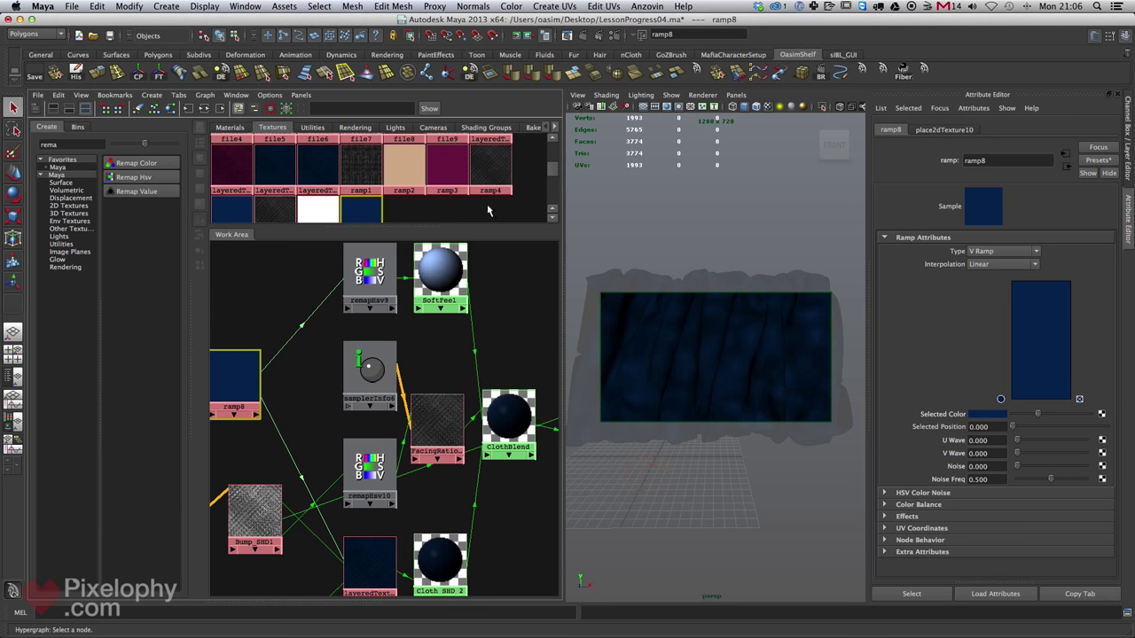
pyautogui.keyDown('alt'); pyautogui.moveTo(511, 423); pyautogui.dragTo(479, 372, button='middle'); pyautogui.keyUp('alt')
pyautogui.click(479, 371)
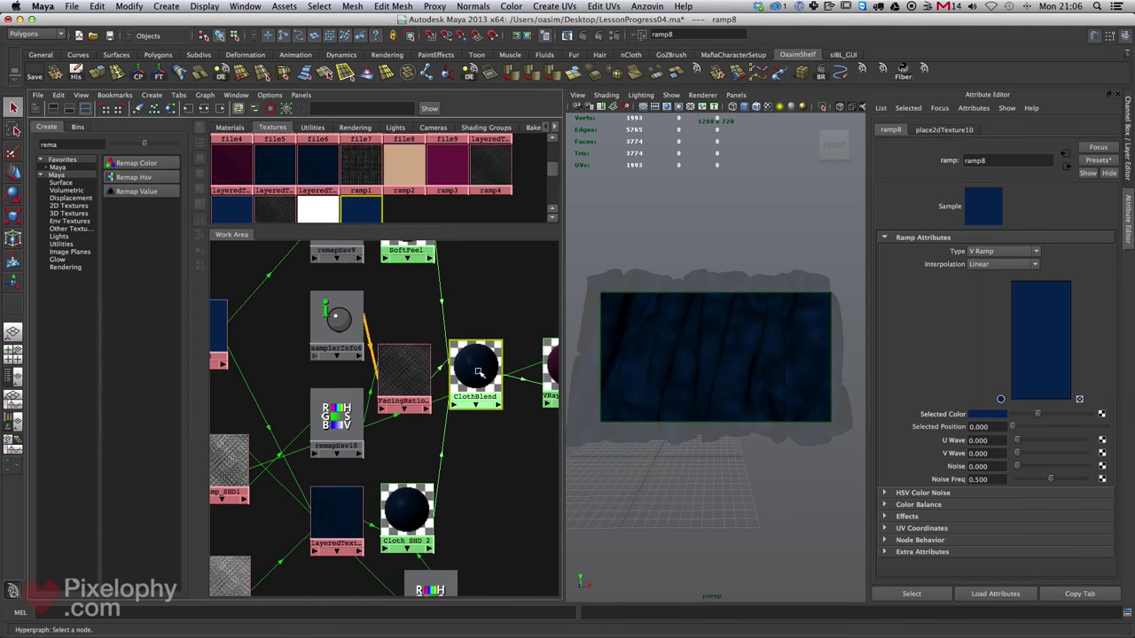
pyautogui.click(477, 372)
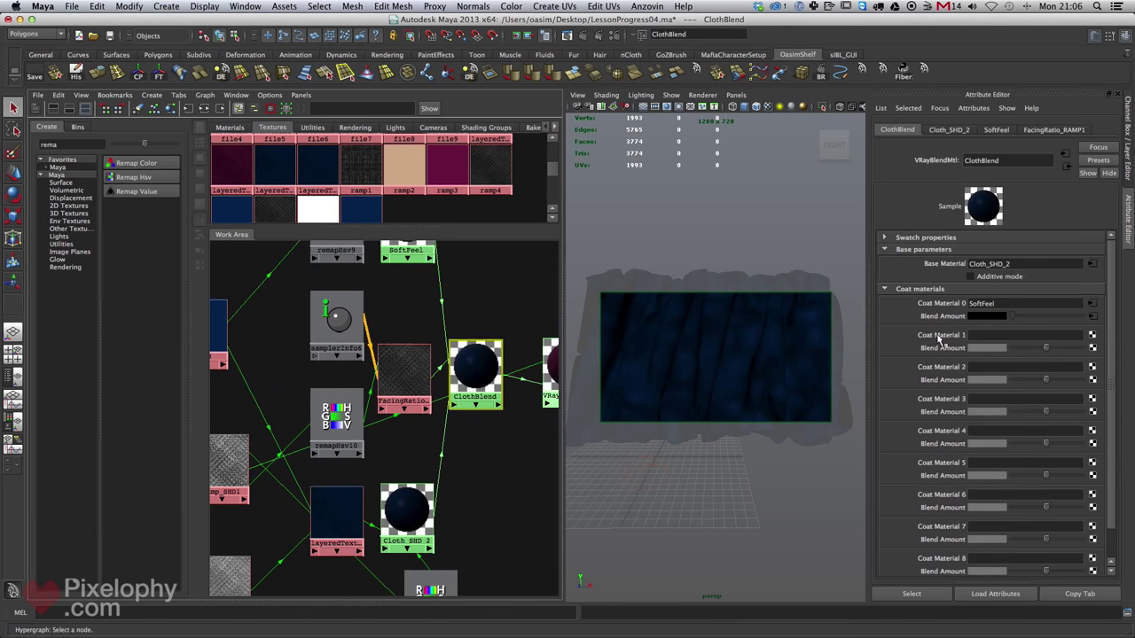
# - Bring the existing GoldBlend material into the work area and place it in free space below the Cloth_SHD_2 nodes
pyautogui.click(228, 126)
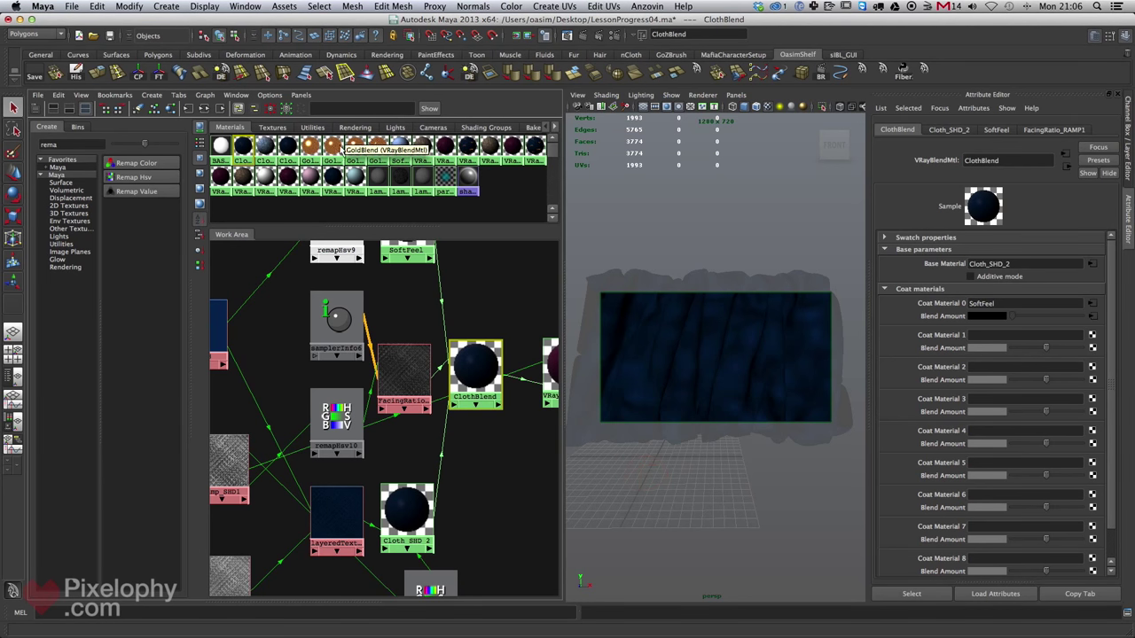
pyautogui.moveTo(335, 149); pyautogui.dragTo(516, 379, button='middle')
pyautogui.moveTo(501, 385); pyautogui.dragTo(380, 547)
# - Connect GoldBlend to Coat Material 1 of ClothBlend and move the GoldBlend node beneath ClothBlend
pyautogui.keyDown('alt'); pyautogui.moveTo(507, 262); pyautogui.dragTo(476, 282, button='middle'); pyautogui.keyUp('alt')
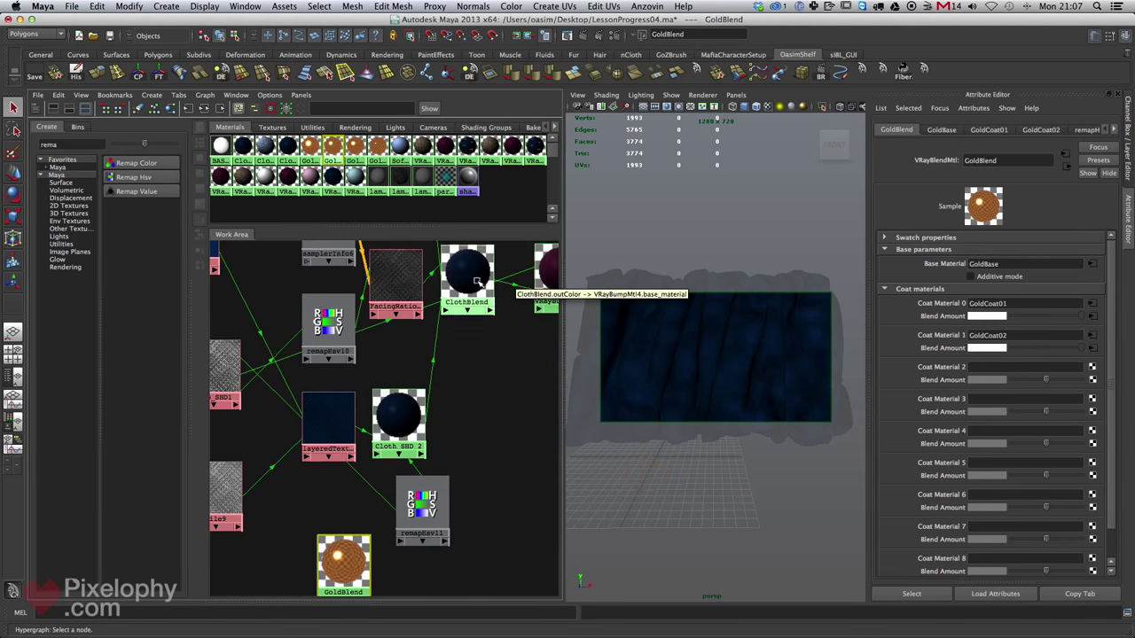
pyautogui.click(474, 277)
pyautogui.moveTo(374, 550); pyautogui.dragTo(966, 336, button='middle')
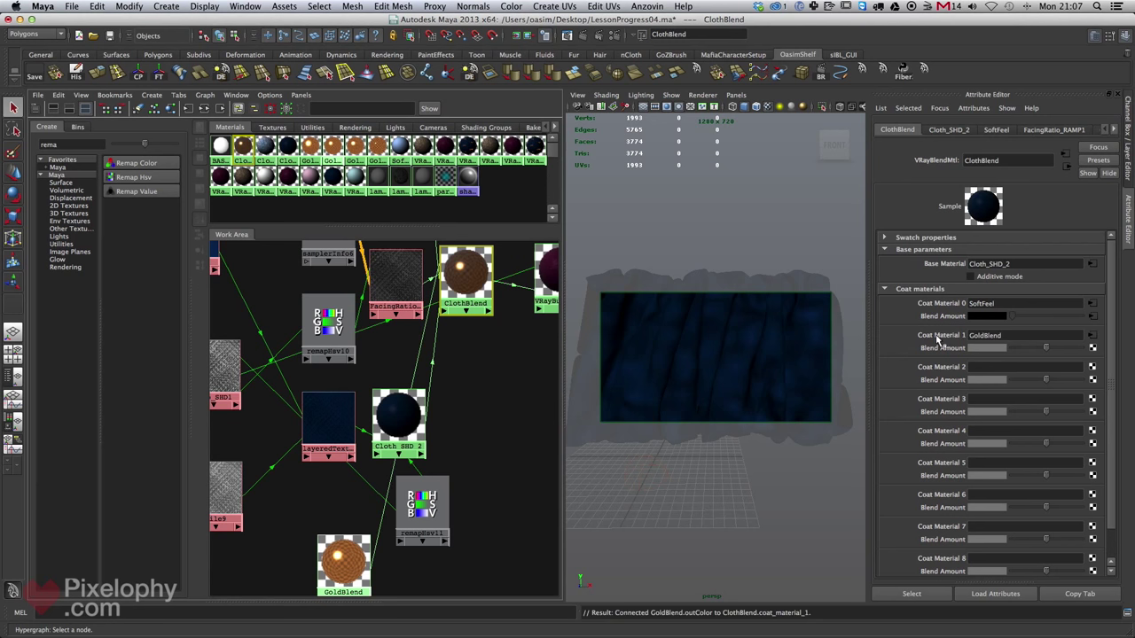
pyautogui.moveTo(350, 554); pyautogui.dragTo(483, 406)
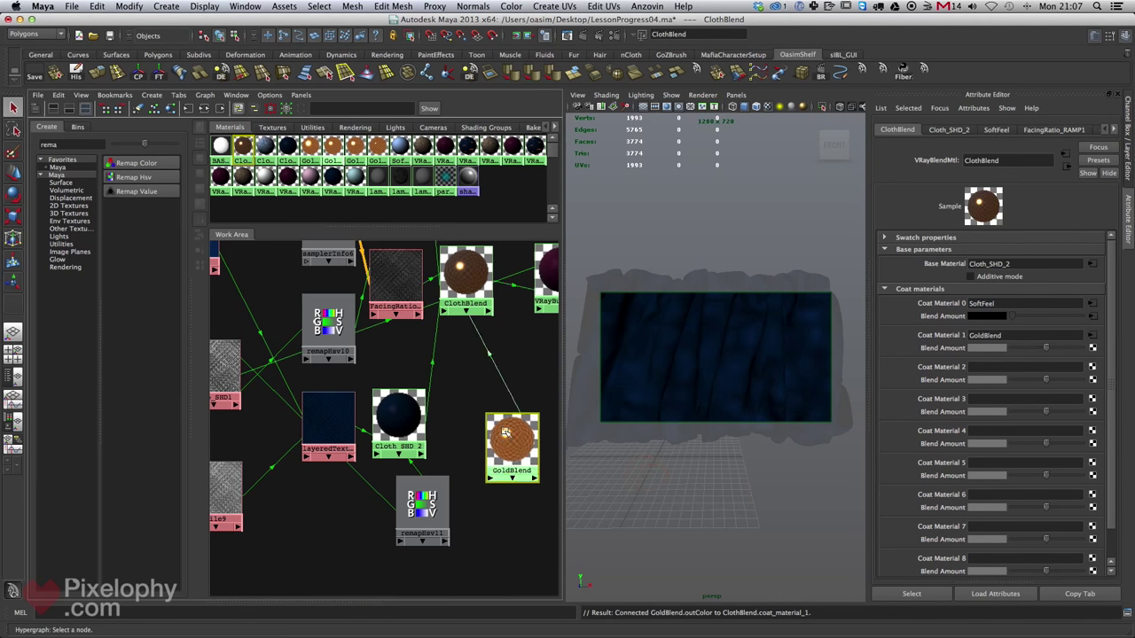
# - Display the attributes of ClothBlend and lower the Blend Amount of its GoldBlend coat material to black
pyautogui.keyDown('alt'); pyautogui.moveTo(547, 383); pyautogui.dragTo(495, 454, button='middle'); pyautogui.keyUp('alt')
pyautogui.scroll(4, 496, 454)
pyautogui.keyDown('alt'); pyautogui.moveTo(454, 275); pyautogui.dragTo(405, 405, button='middle'); pyautogui.keyUp('alt')
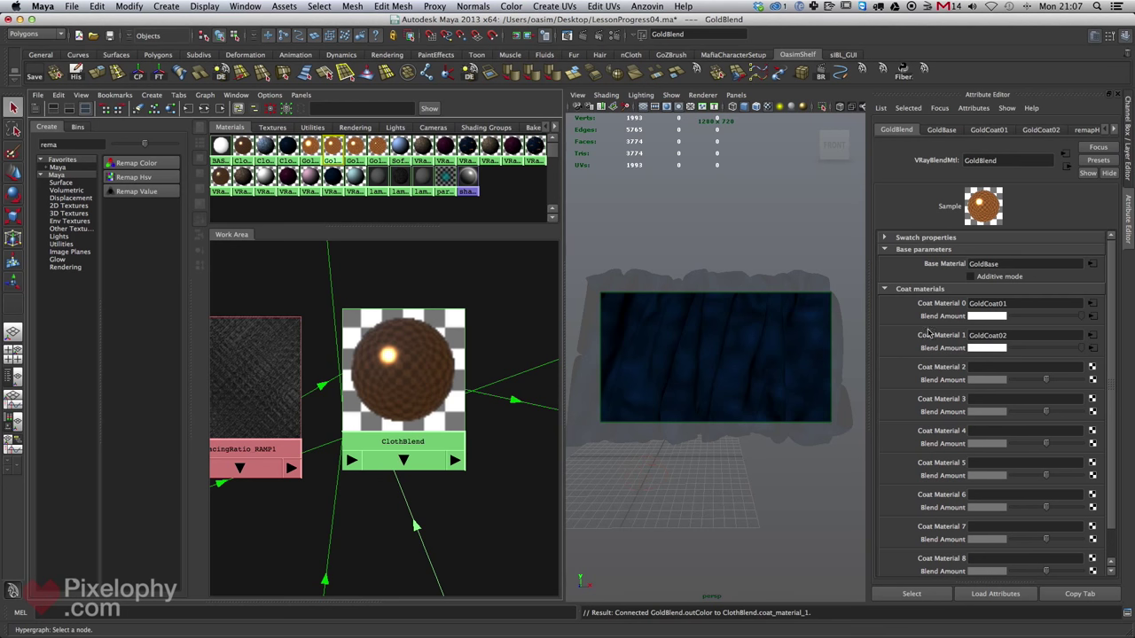
pyautogui.click(425, 390)
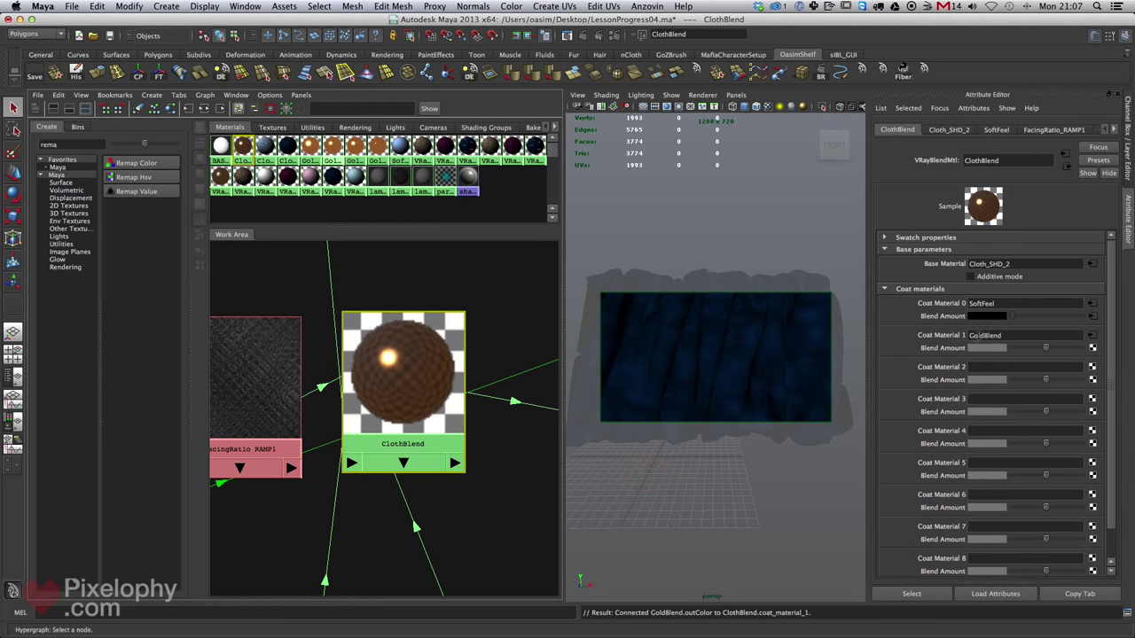
pyautogui.click(1011, 348)
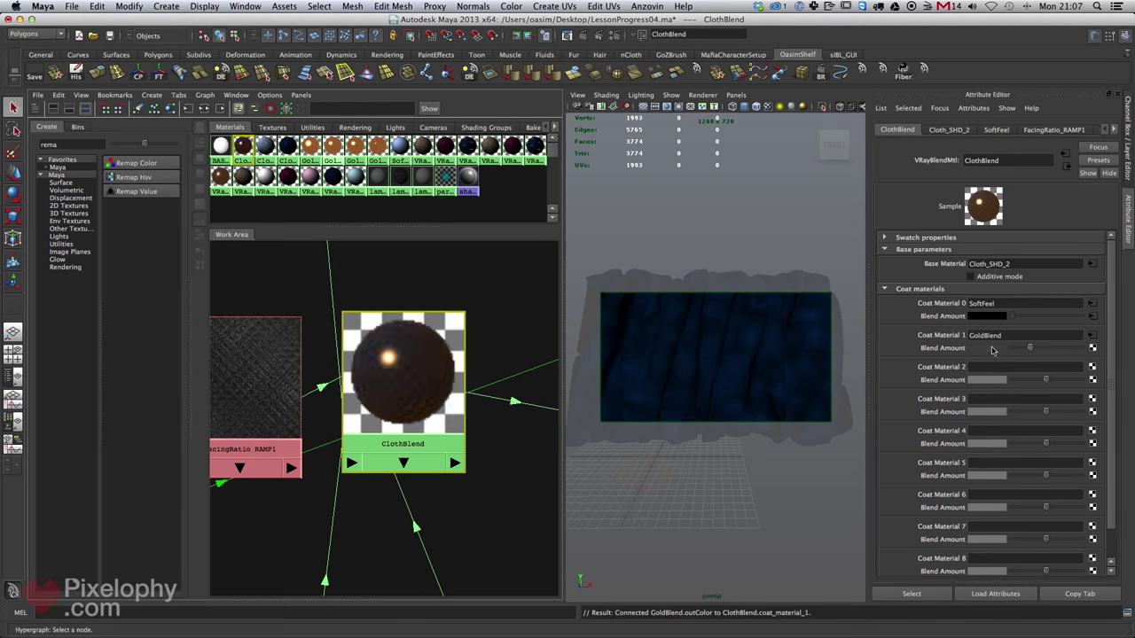
pyautogui.moveTo(1012, 348); pyautogui.dragTo(982, 356)
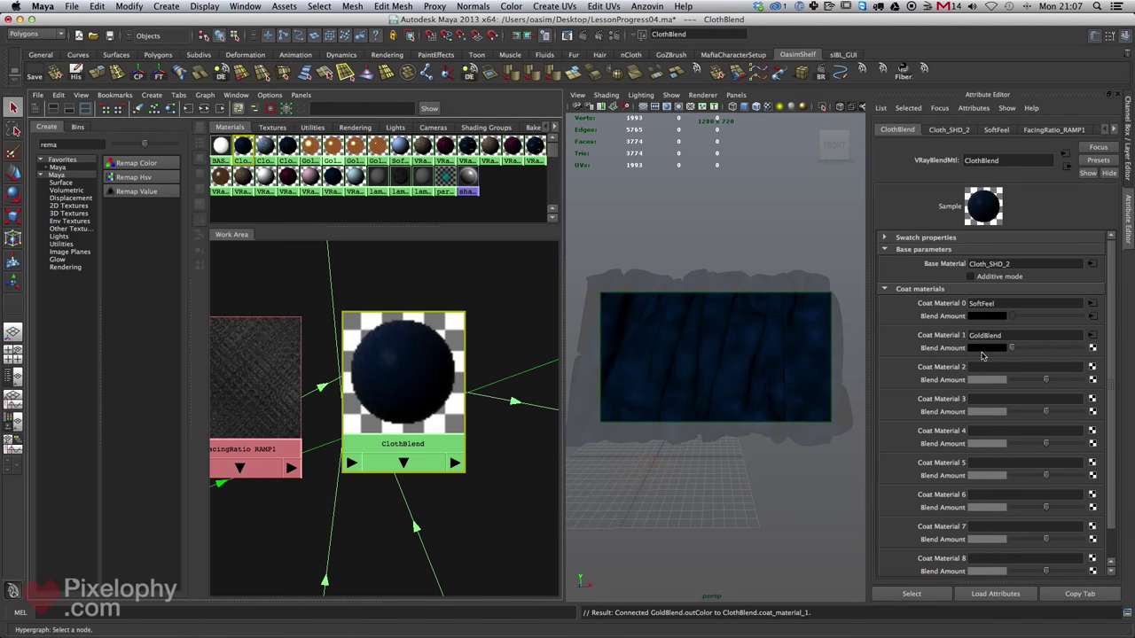
# - List the scene's textures and preview the Royal_pattern.tga image in Finder
pyautogui.click(272, 127)
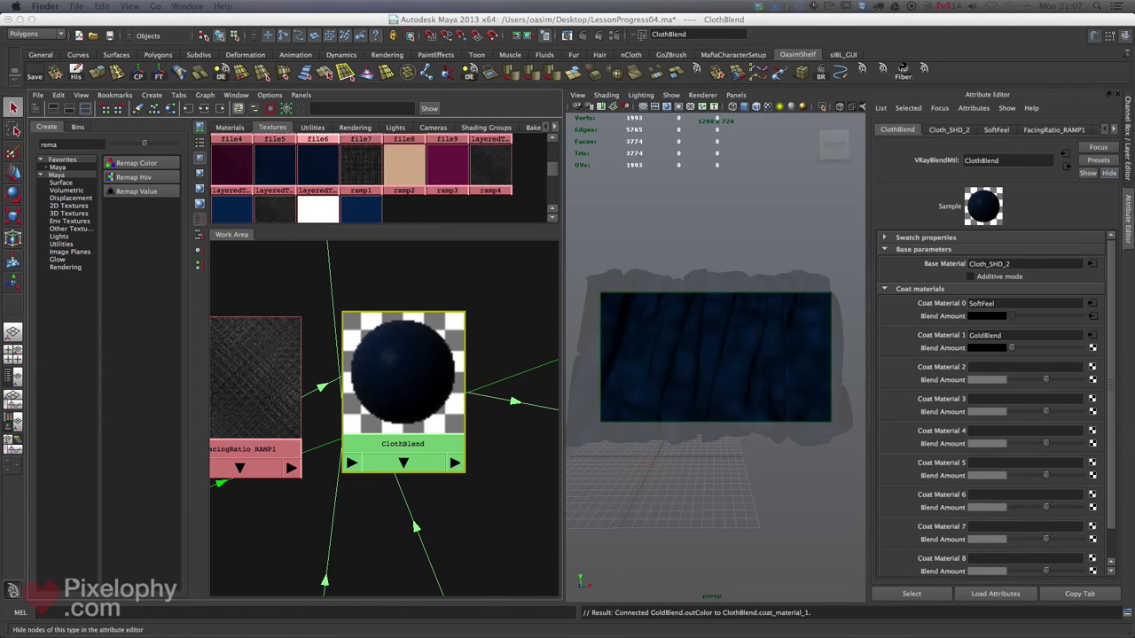
pyautogui.press('space')
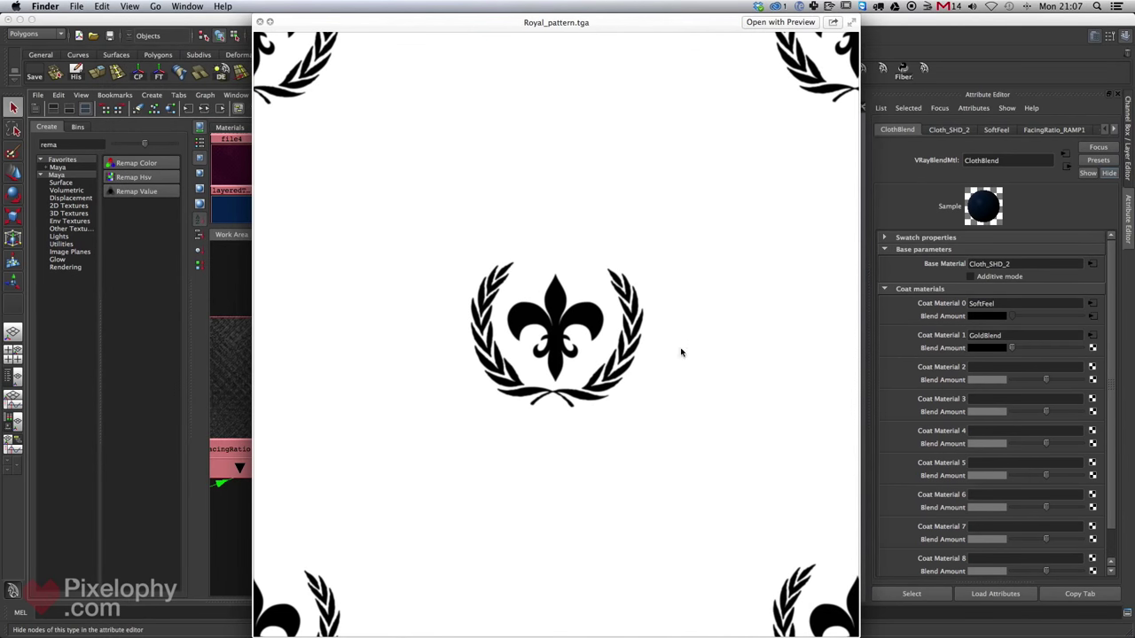
pyautogui.press('space')
pyautogui.scroll(3, 487, 423)
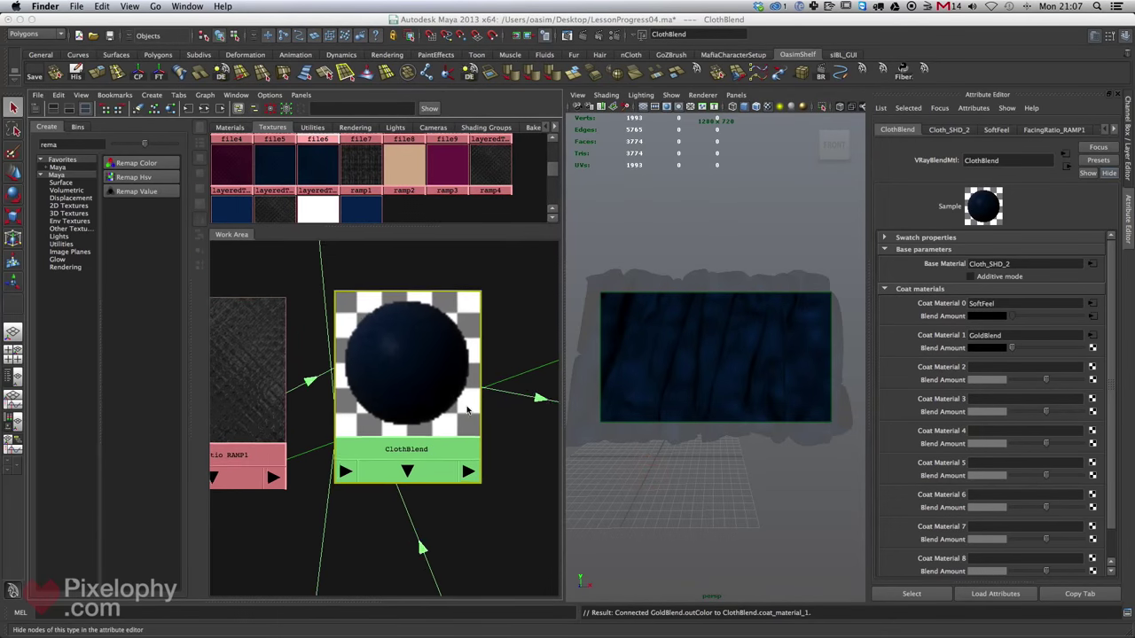
# - Connect the black-and-white royal pattern texture file8 to the Blend Amount of Coat Material 1 in ClothBlend and check its swatch
pyautogui.click(533, 298)
pyautogui.scroll(-5, 532, 298)
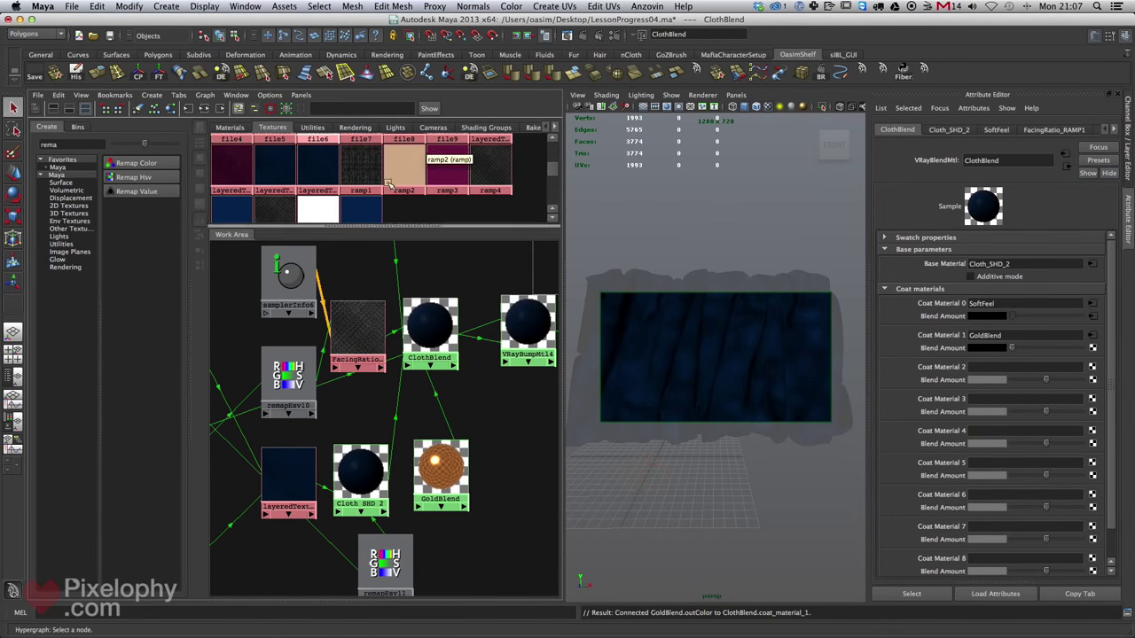
pyautogui.moveTo(553, 172); pyautogui.dragTo(554, 149)
pyautogui.scroll(1, 554, 149)
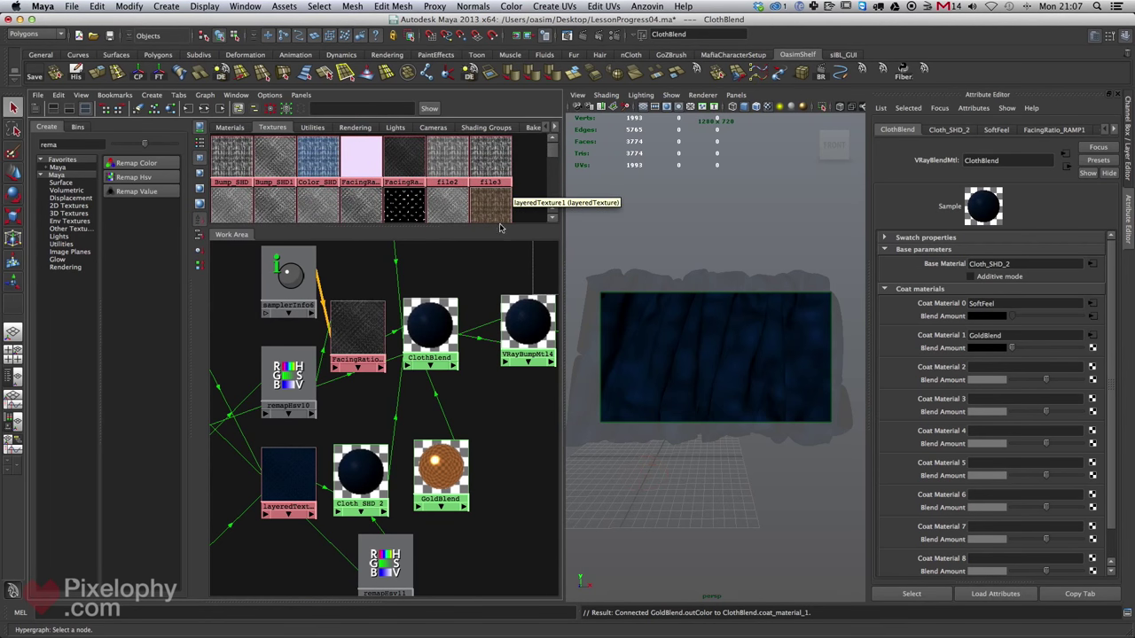
pyautogui.moveTo(406, 206); pyautogui.dragTo(922, 350, button='middle')
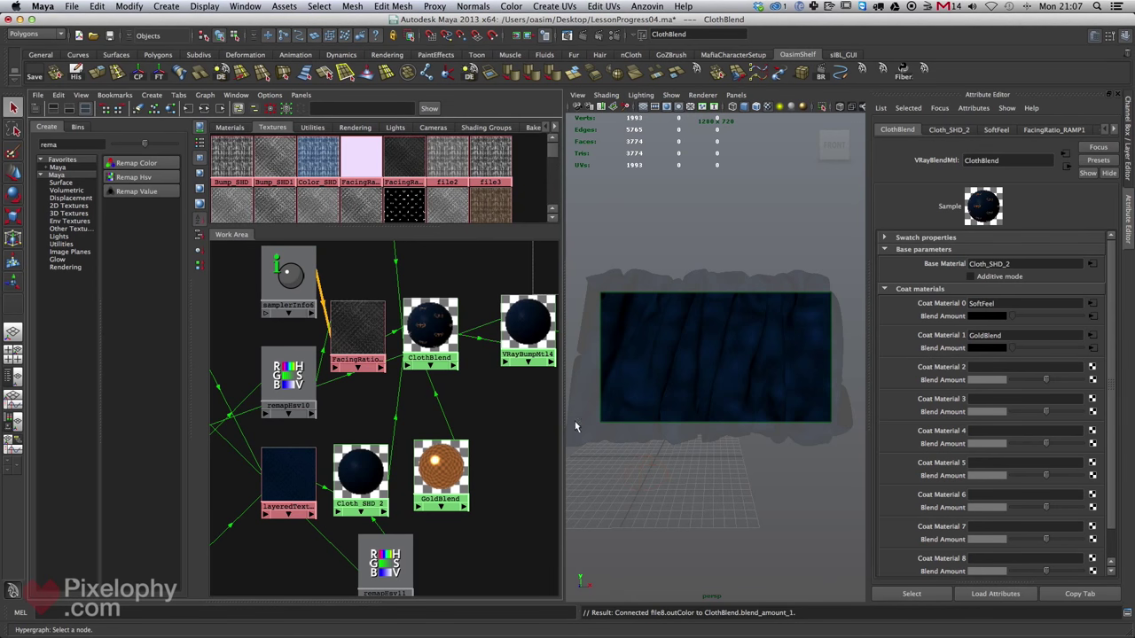
pyautogui.scroll(5, 509, 443)
pyautogui.scroll(3, 443, 431)
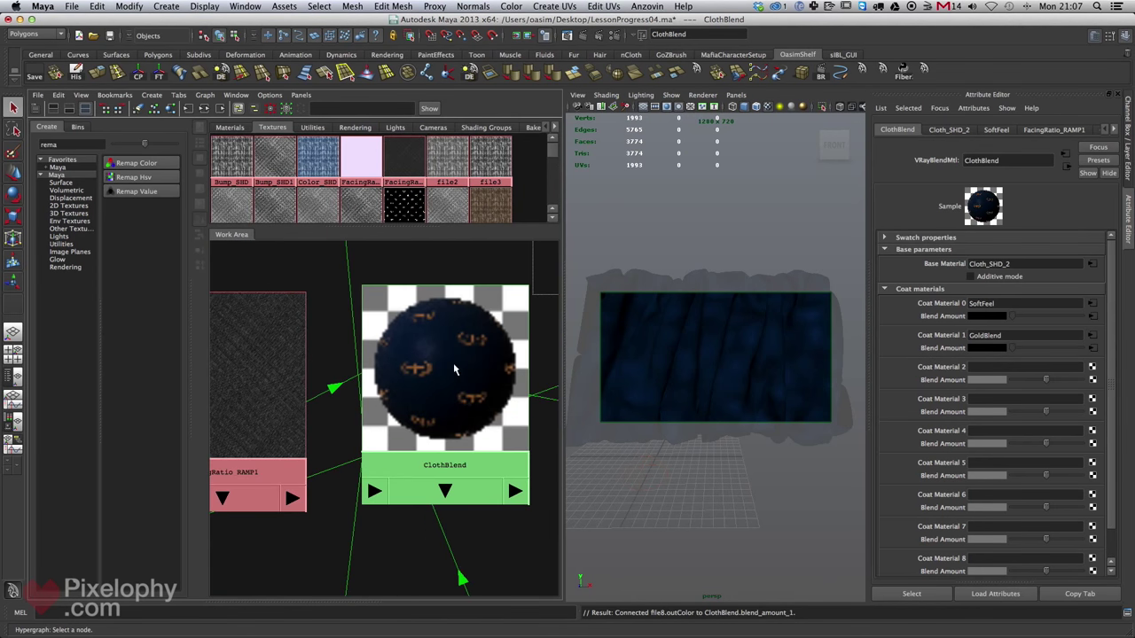
pyautogui.scroll(-5, 437, 430)
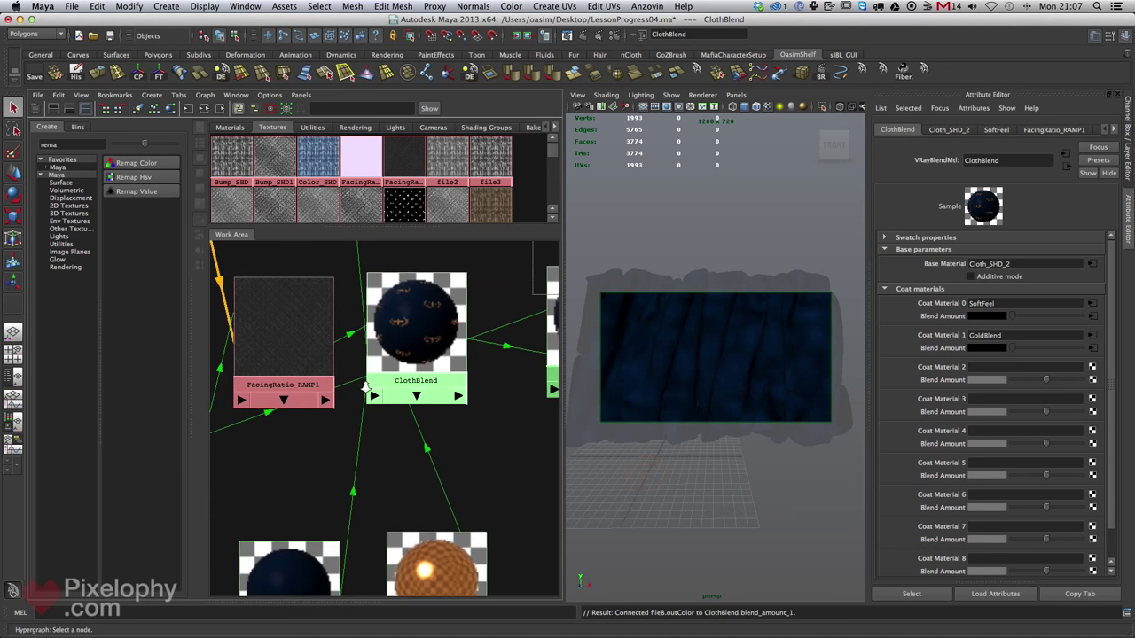
# - Move the GoldBlend node up close beneath ClothBlend in the work area
pyautogui.scroll(-5, 428, 411)
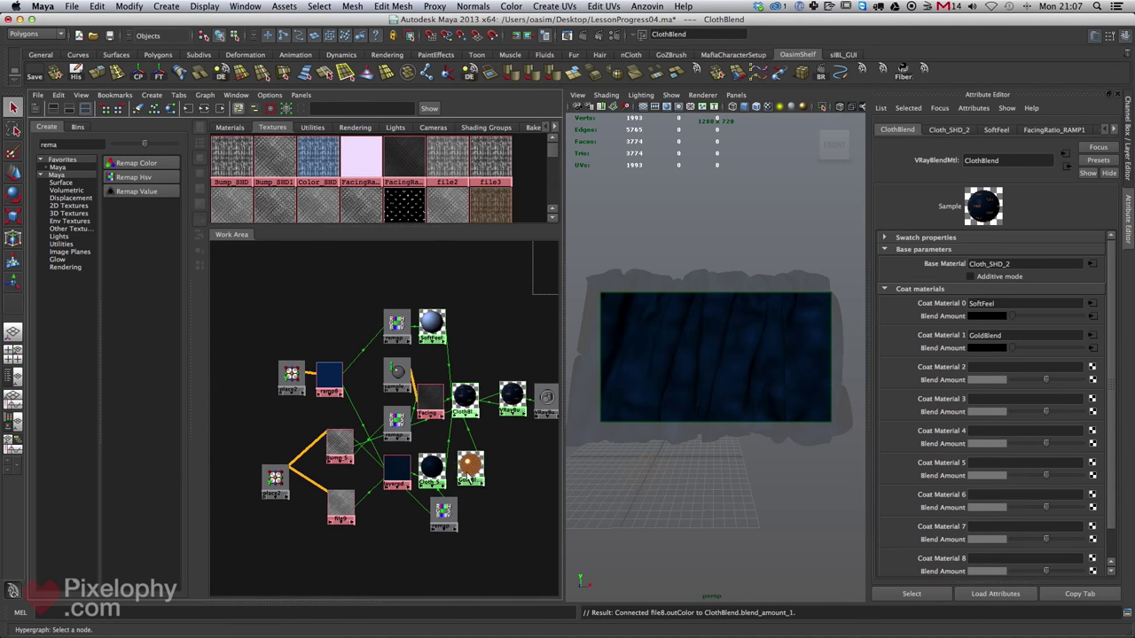
pyautogui.click(477, 442)
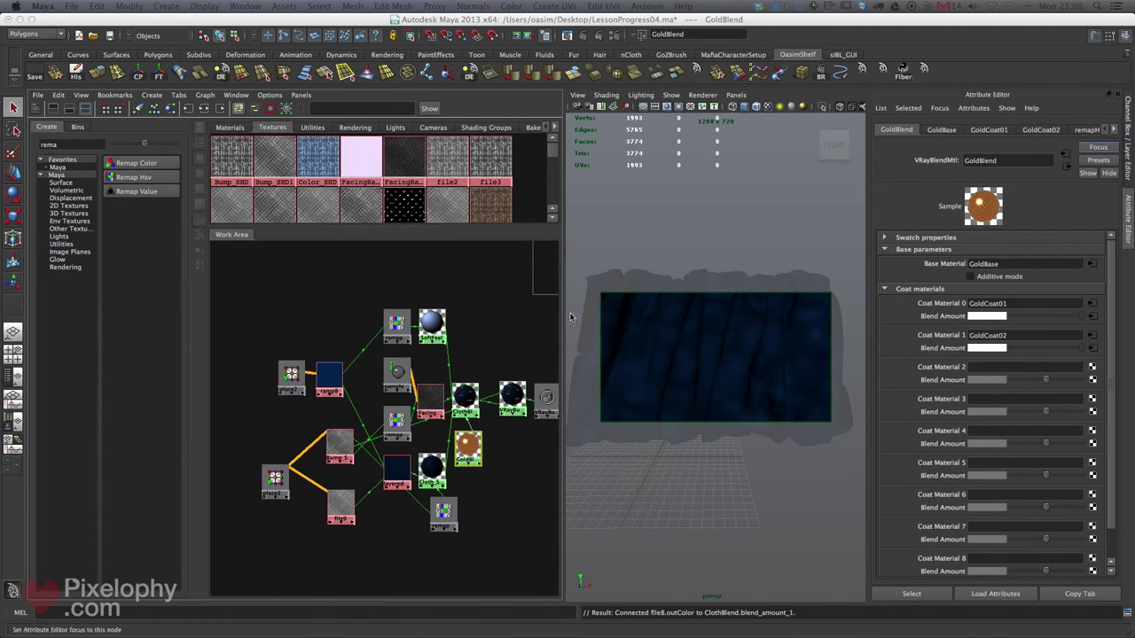
pyautogui.keyDown('alt'); pyautogui.moveTo(435, 462); pyautogui.dragTo(416, 401, button='middle'); pyautogui.keyUp('alt')
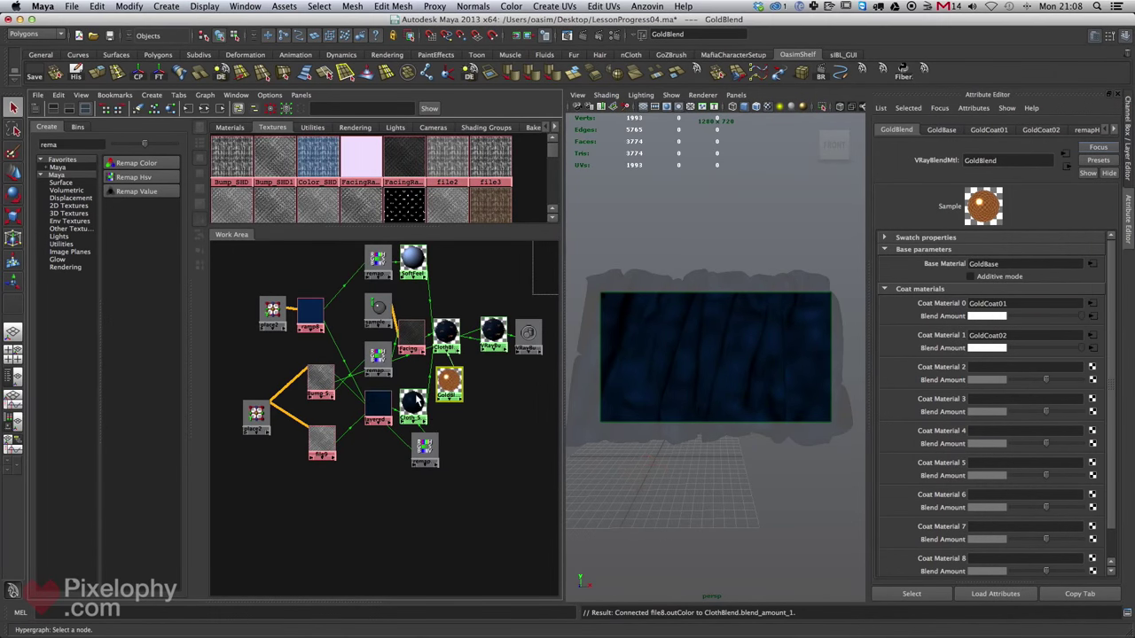
# - Set both Repeat UV values to 20 on place2dTexture12, the placement node feeding Bump_SHD1 and file9
pyautogui.scroll(2, 417, 400)
pyautogui.click(216, 411)
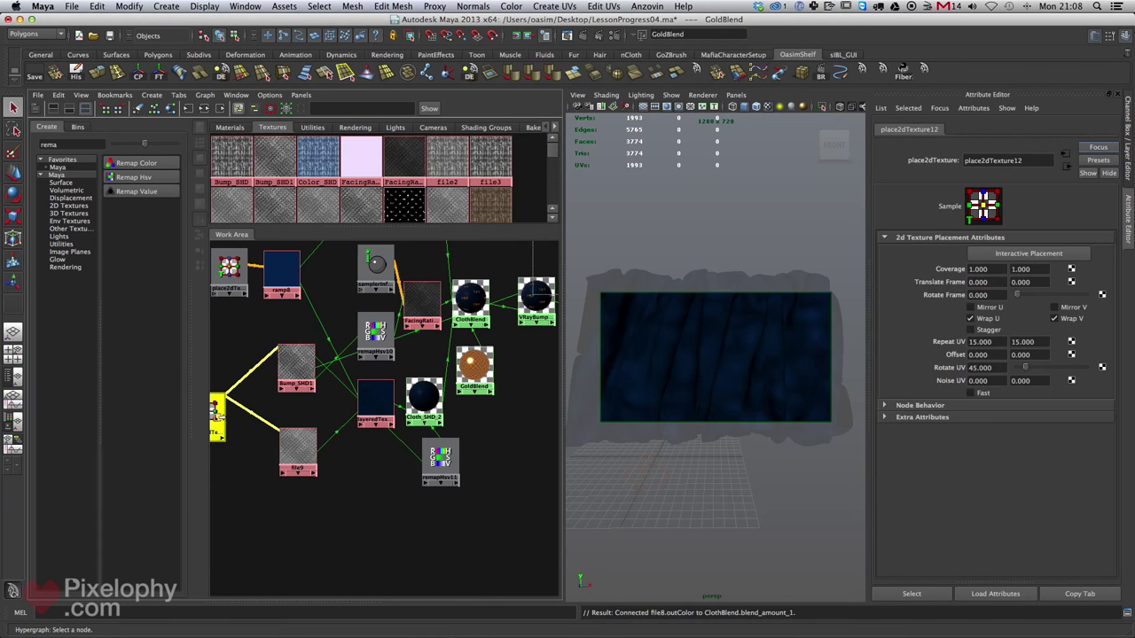
pyautogui.doubleClick(980, 342)
pyautogui.write('20')
pyautogui.press('Tab')
pyautogui.write('20')
pyautogui.press('Return')
# - Review the complete cloth shader network, examining the attributes of ClothBlend and VRayBumpMtl4
pyautogui.keyDown('alt'); pyautogui.moveTo(329, 410); pyautogui.dragTo(420, 440, button='middle'); pyautogui.keyUp('alt')
pyautogui.keyDown('alt'); pyautogui.moveTo(420, 440); pyautogui.dragTo(532, 452, button='right'); pyautogui.keyUp('alt')
pyautogui.keyDown('alt'); pyautogui.moveTo(540, 461); pyautogui.dragTo(381, 424, button='middle'); pyautogui.keyUp('alt')
pyautogui.keyDown('alt'); pyautogui.moveTo(486, 434); pyautogui.dragTo(429, 427, button='middle'); pyautogui.keyUp('alt')
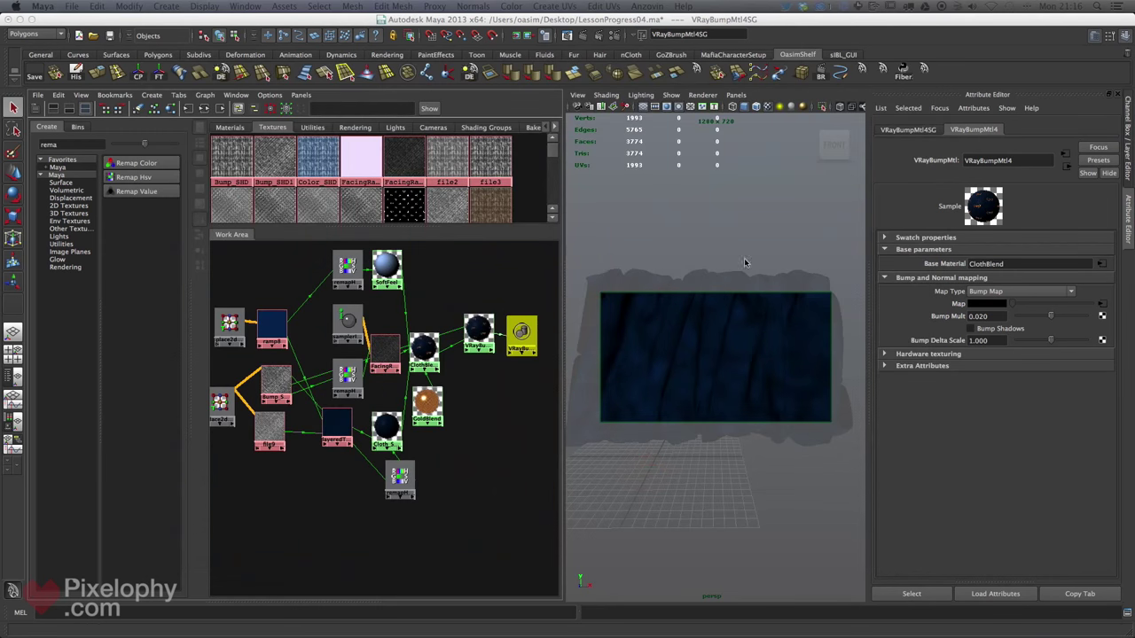
pyautogui.click(420, 348)
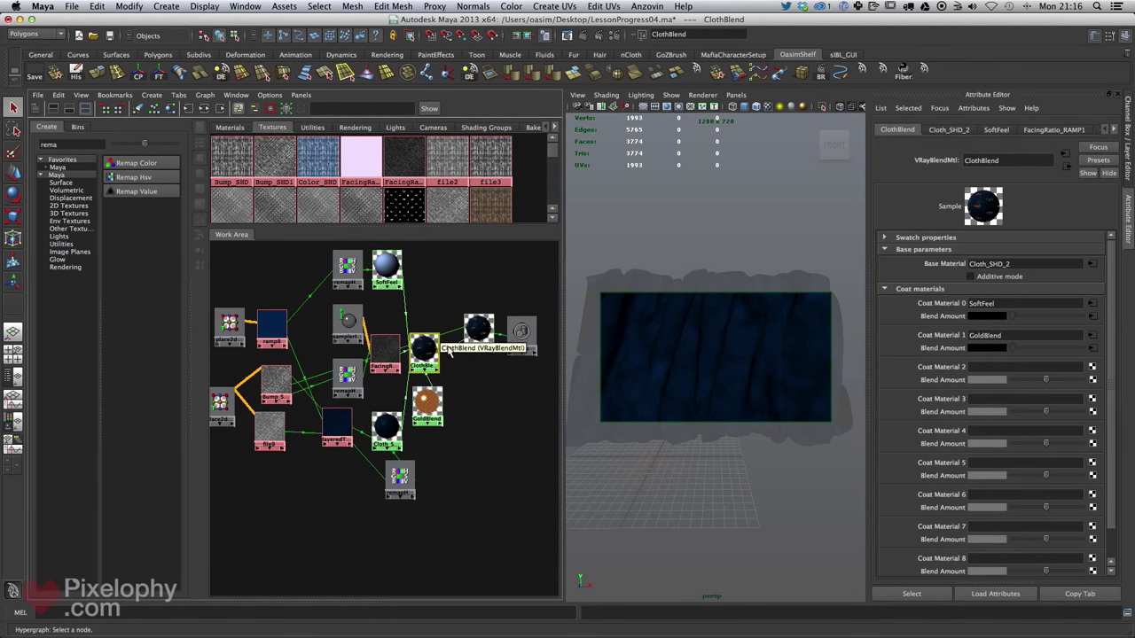
pyautogui.click(477, 330)
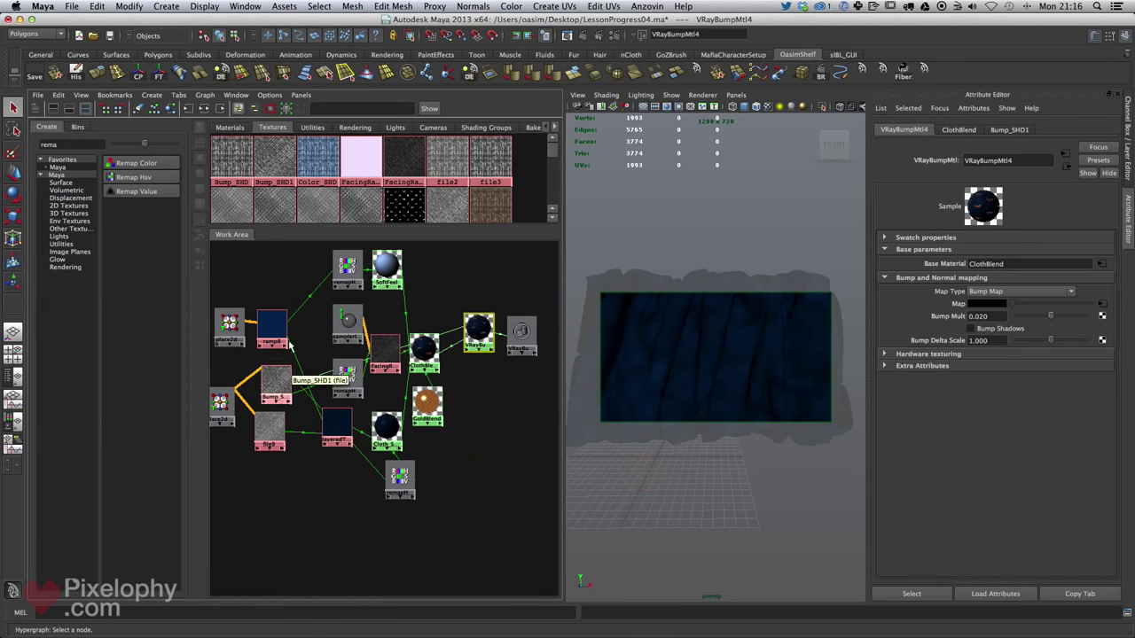
pyautogui.click(429, 351)
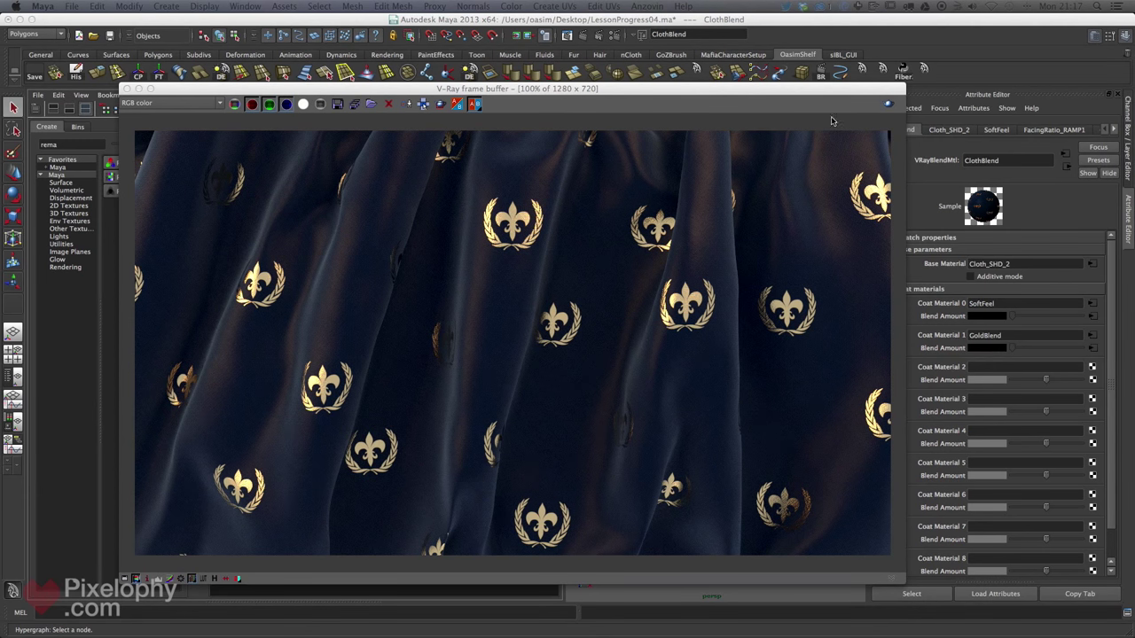
# - Compare the render in the V-Ray frame buffer with Royal.png in Preview, and view Red-velvet.png and cloth.png
pyautogui.moveTo(827, 88); pyautogui.dragTo(853, 82)
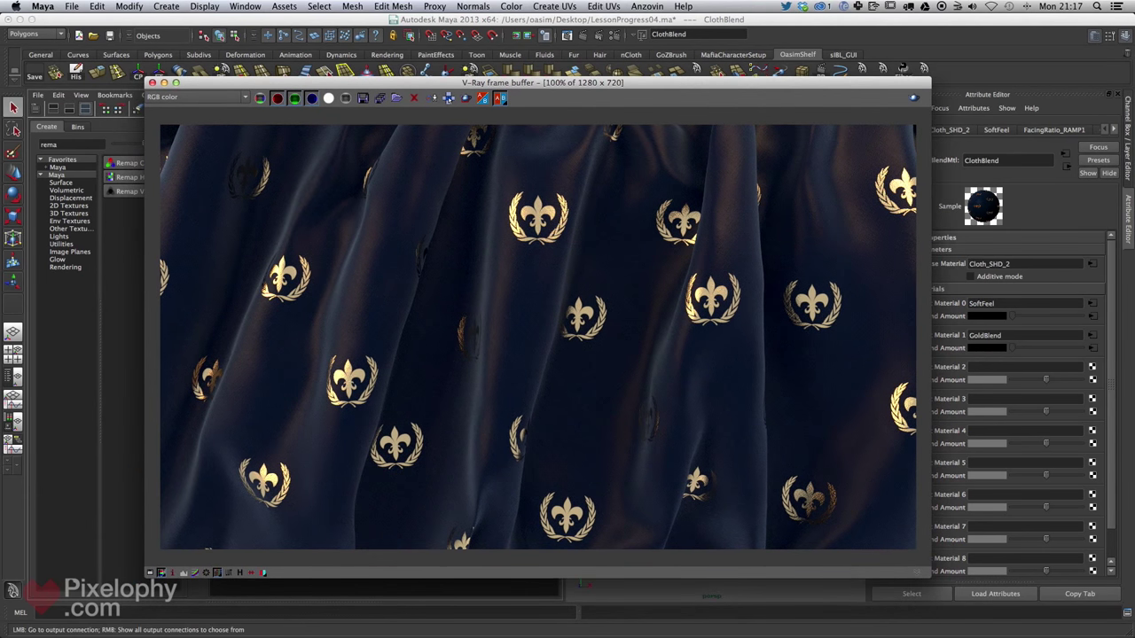
pyautogui.press('super+Tab')
pyautogui.click(707, 88)
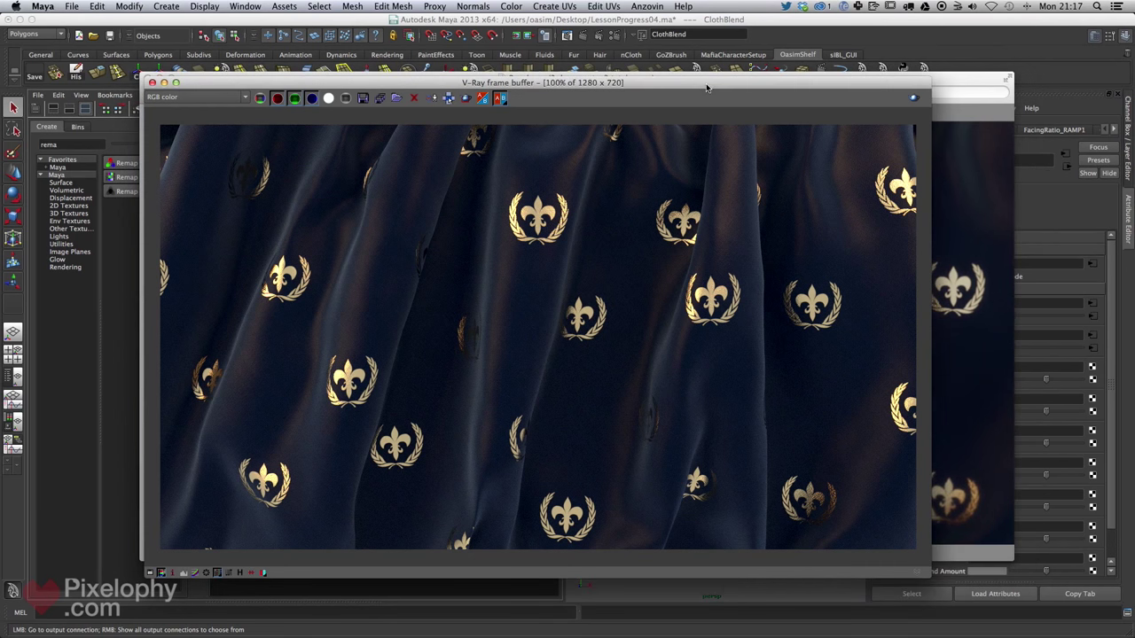
pyautogui.click(723, 82)
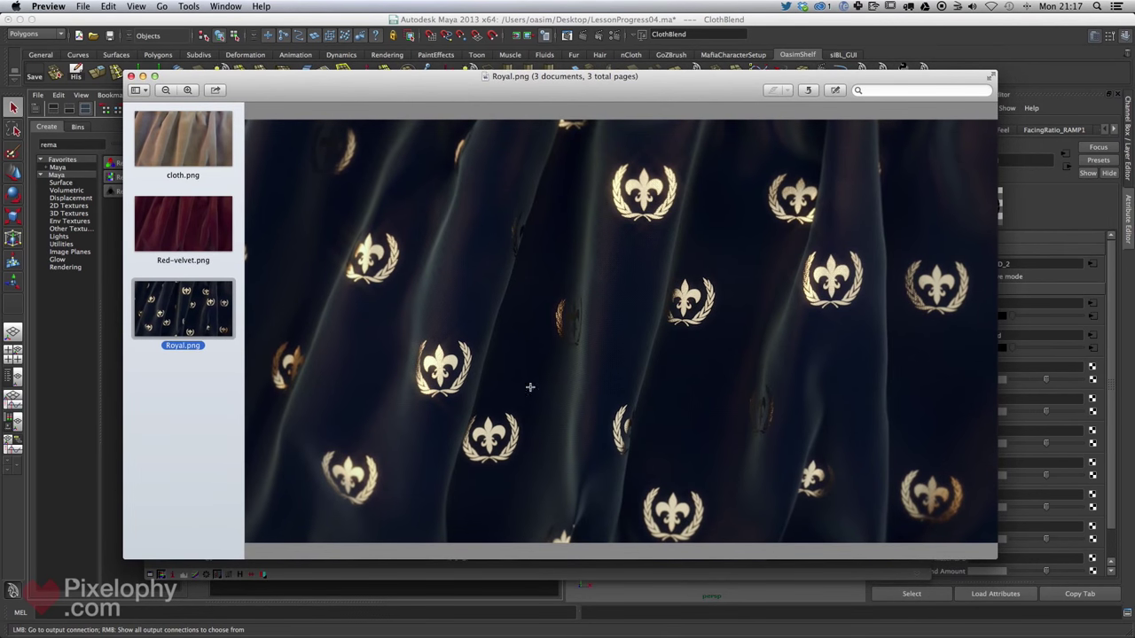
pyautogui.moveTo(990, 560); pyautogui.dragTo(1008, 561)
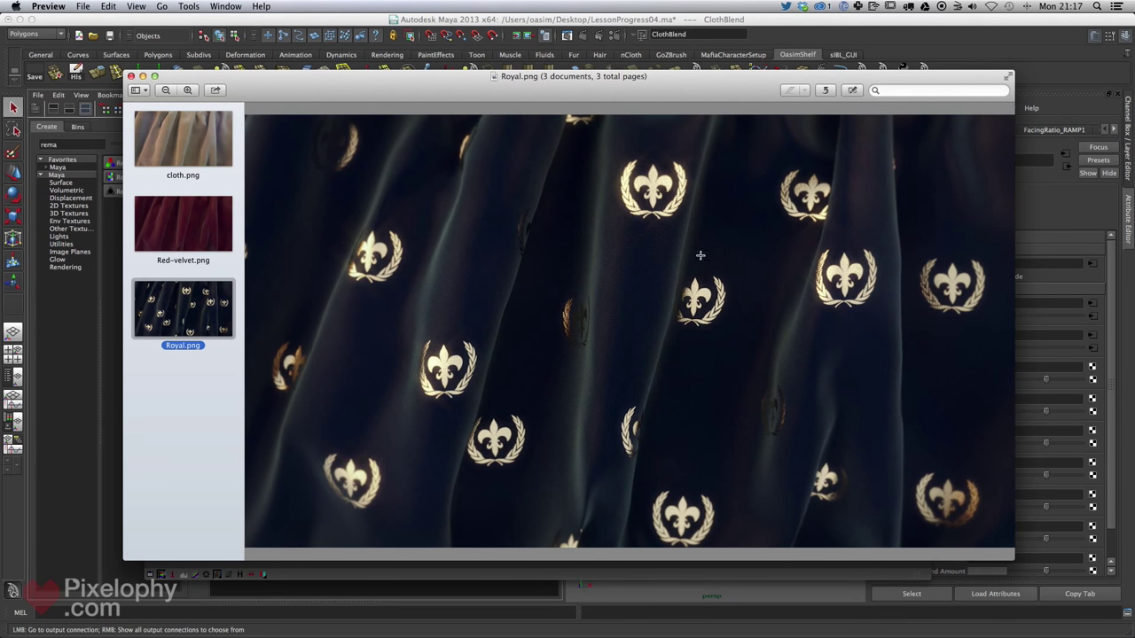
pyautogui.click(197, 236)
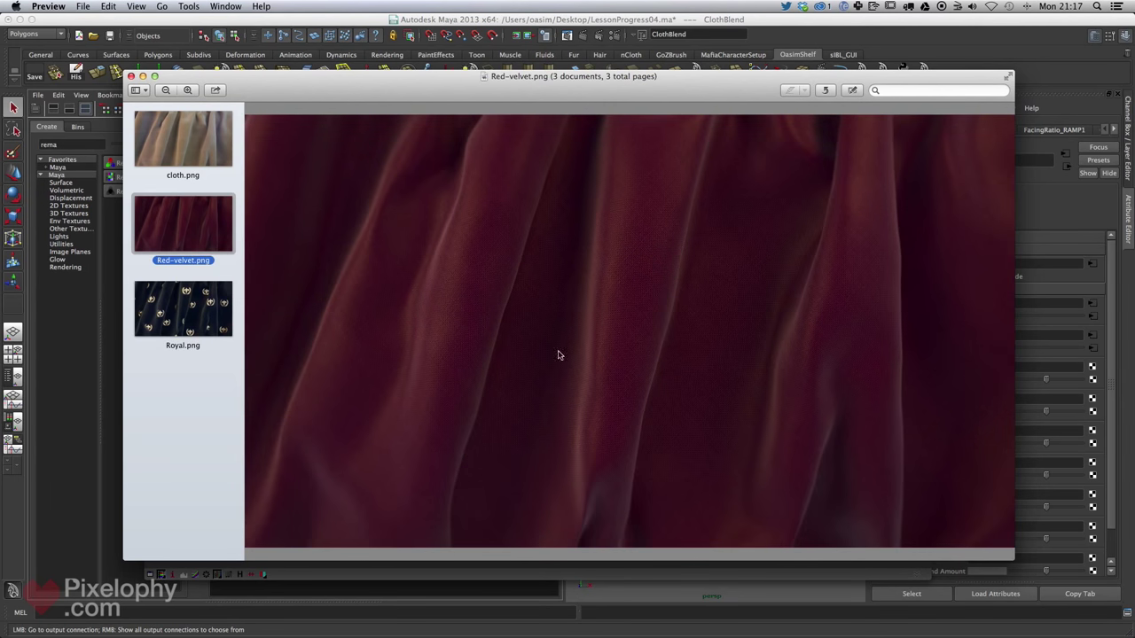
pyautogui.click(205, 144)
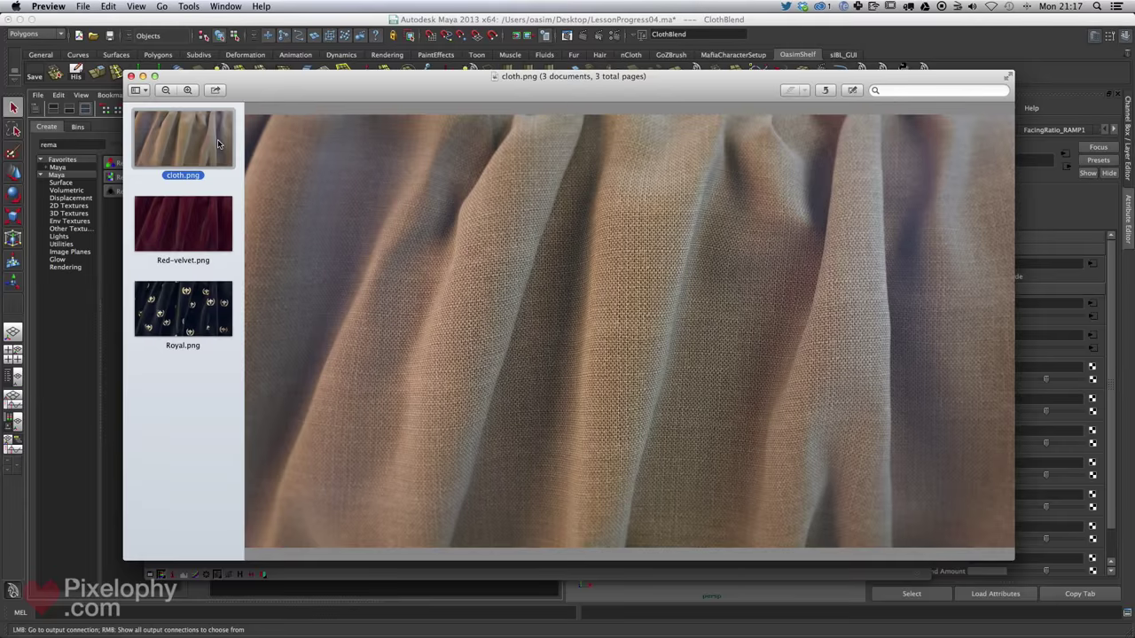